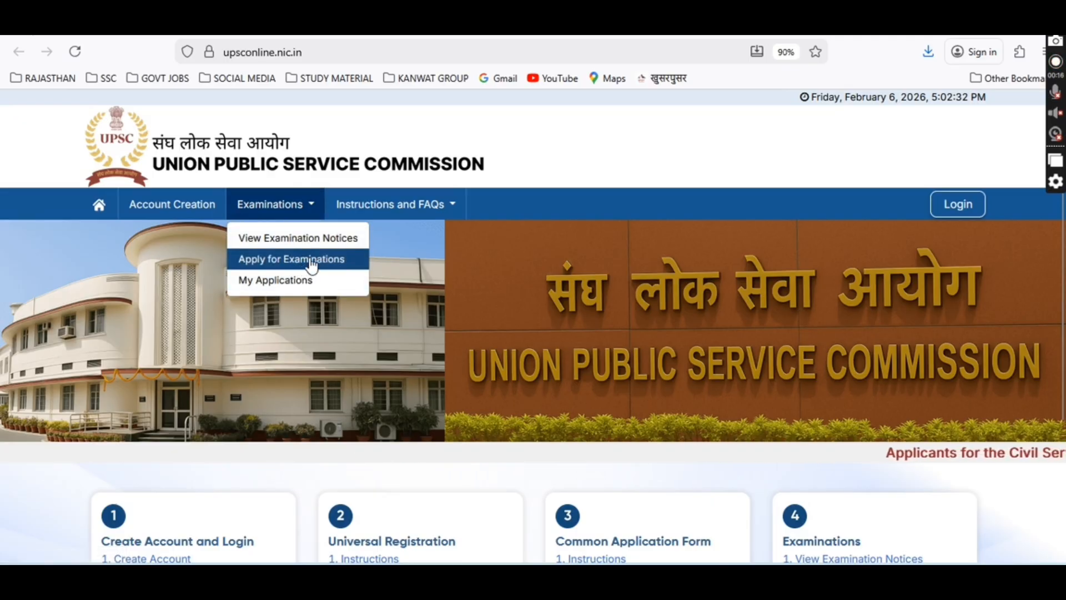
Review the four portal steps: Create Account, Universal Registration, Common Application Form and Examinations.
scroll(539, 289, down, 3)
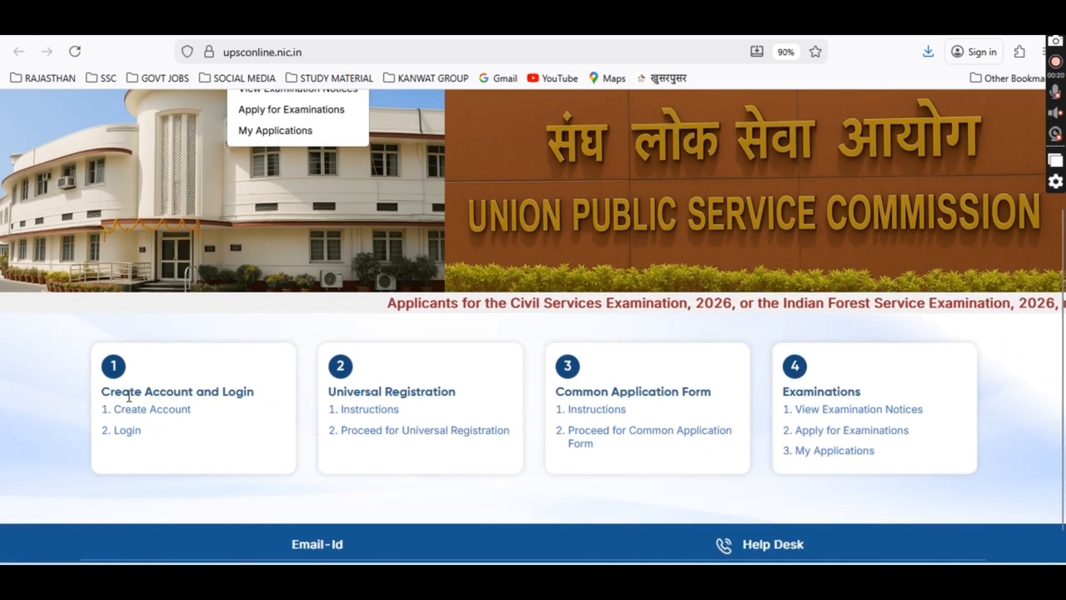
drag(102, 392, 261, 420)
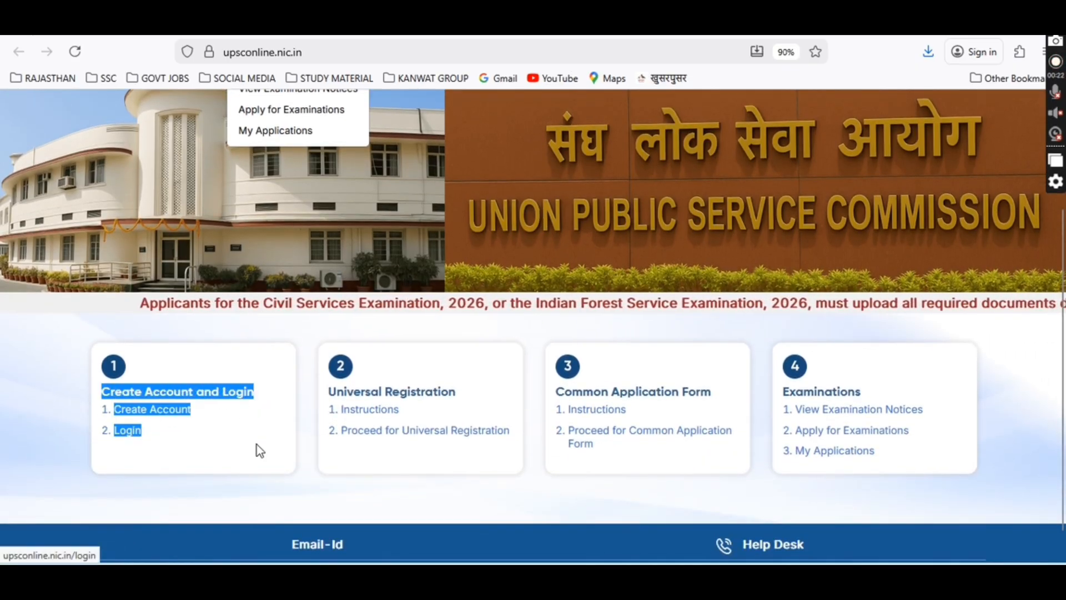
drag(329, 389, 515, 447)
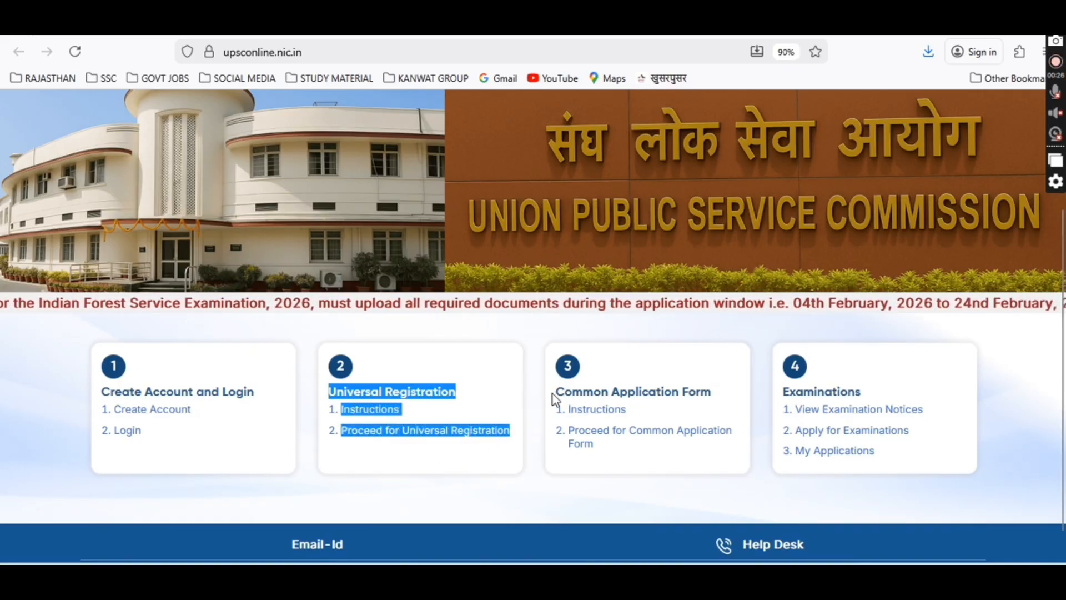
drag(556, 392, 715, 459)
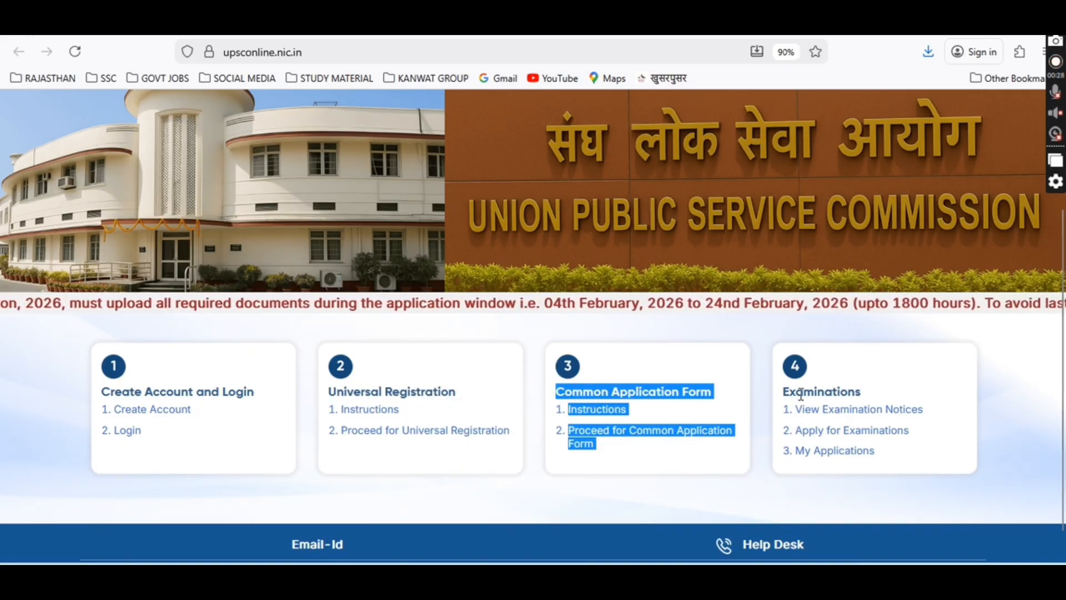
drag(782, 391, 885, 462)
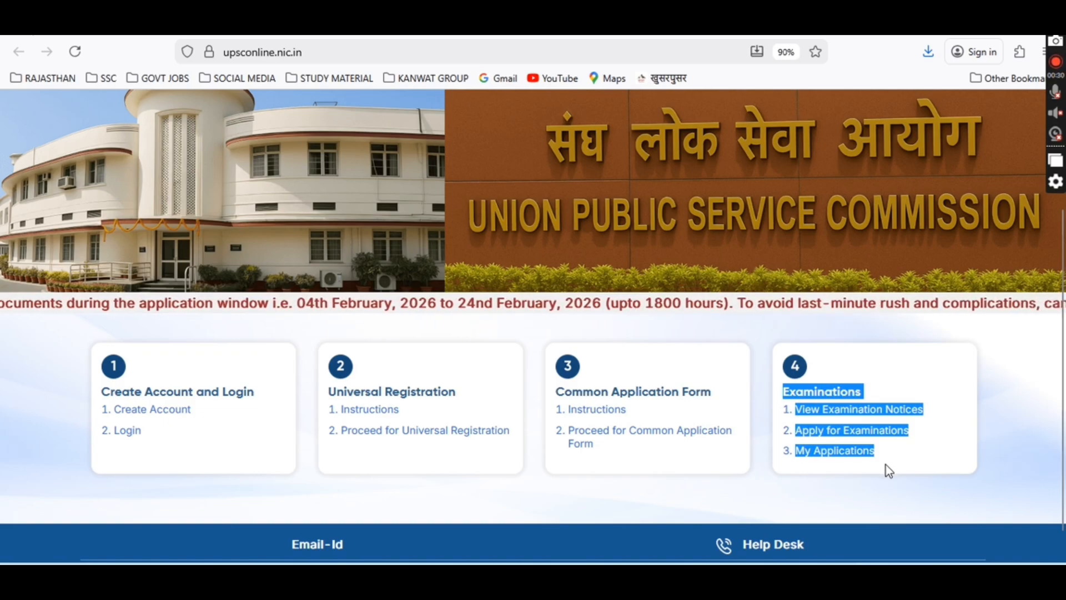
From the examination notices, open the Hindi notification for Civil Services Examination 2026.
click(865, 411)
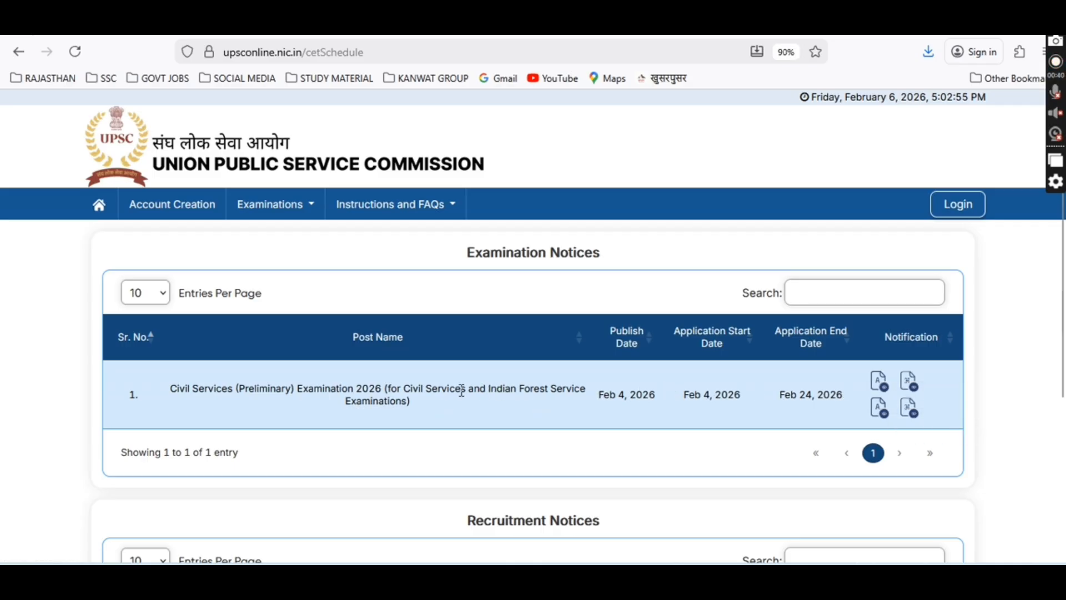
drag(169, 390, 520, 411)
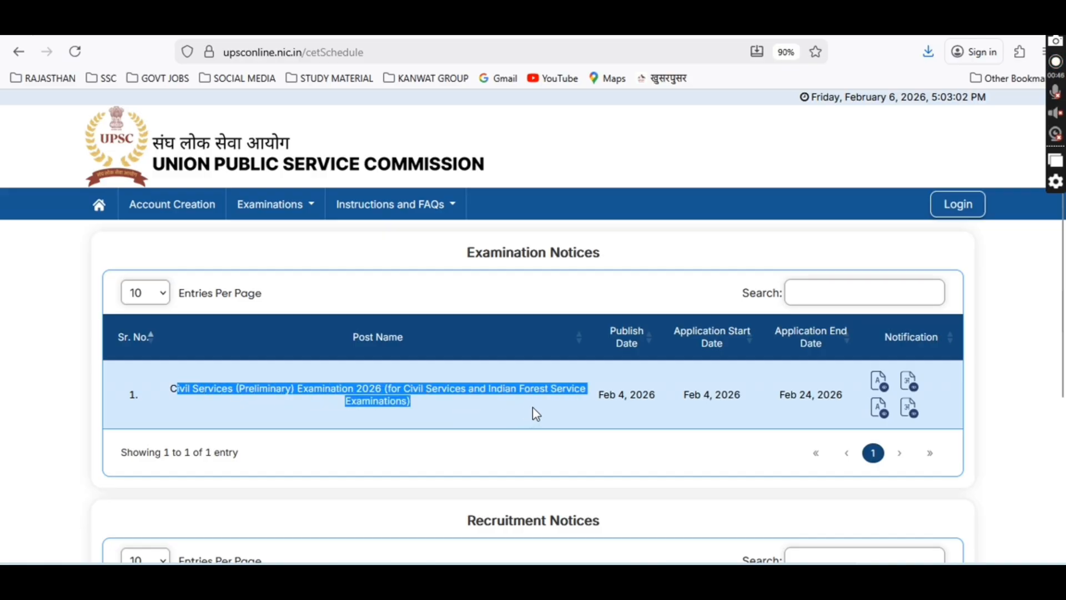
drag(619, 395, 842, 396)
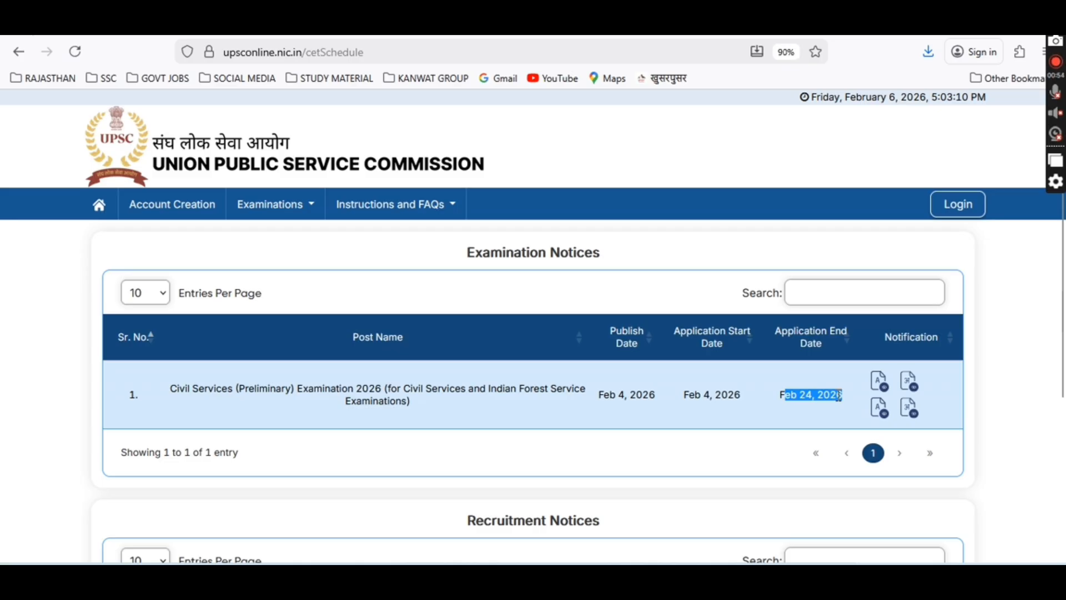
scroll(839, 396, down, 1)
scroll(838, 395, down, 1)
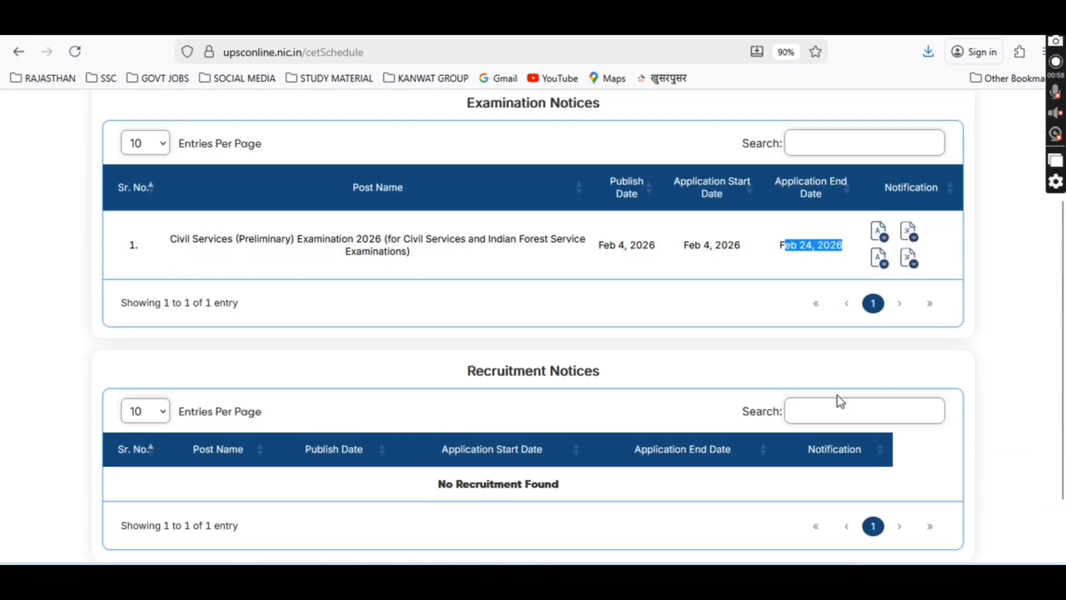
scroll(838, 395, up, 1)
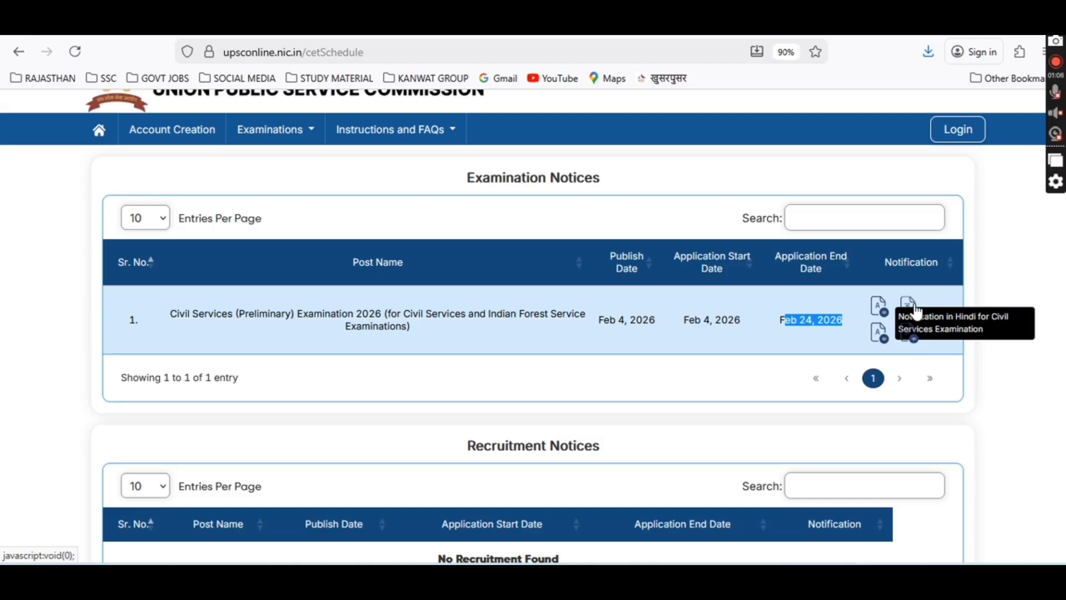
click(915, 307)
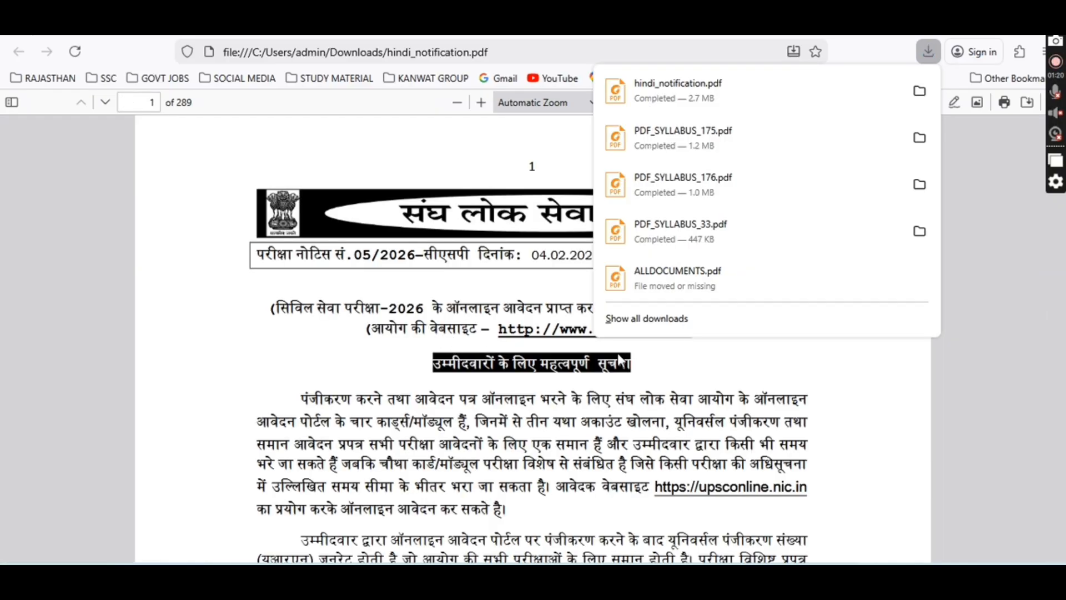
Review the notification: 24.02.2026 deadline, 24 May 2026 prelims date, about 933 vacancies.
click(733, 374)
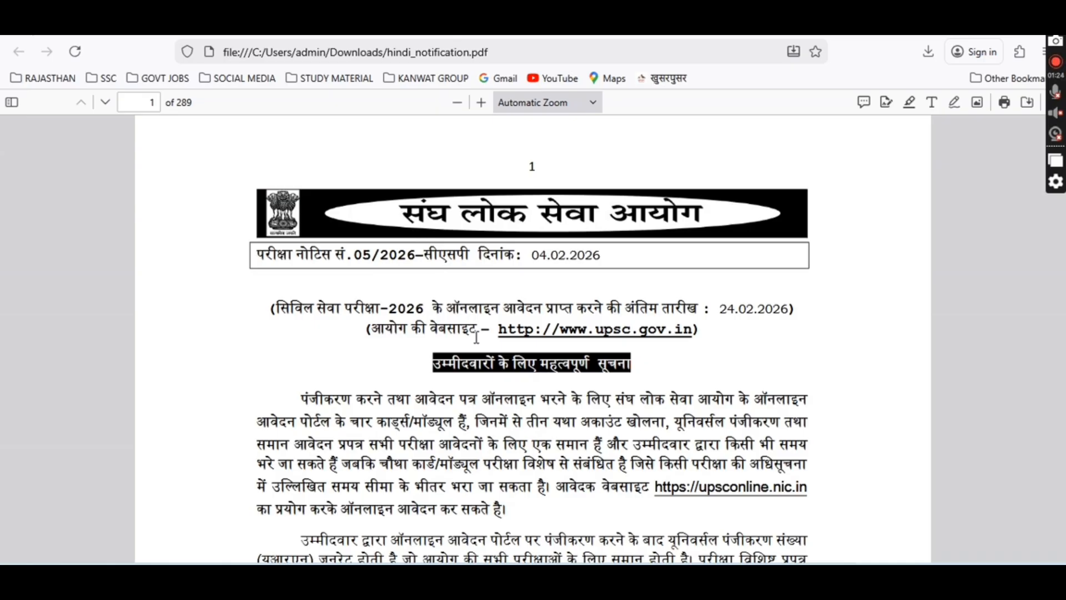
drag(281, 301, 697, 321)
drag(796, 315, 798, 312)
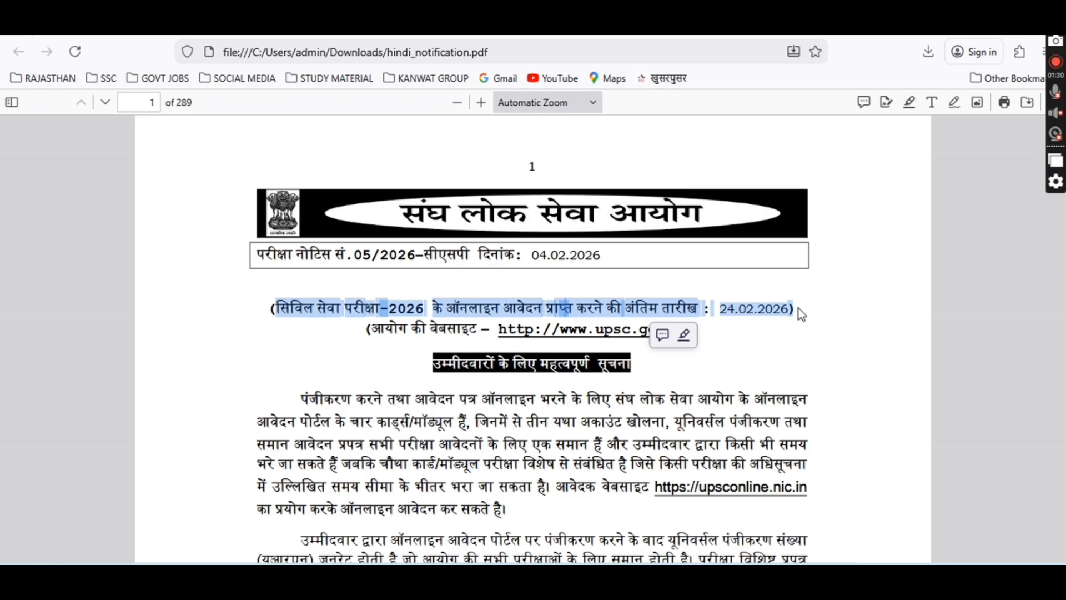
scroll(798, 361, down, 15)
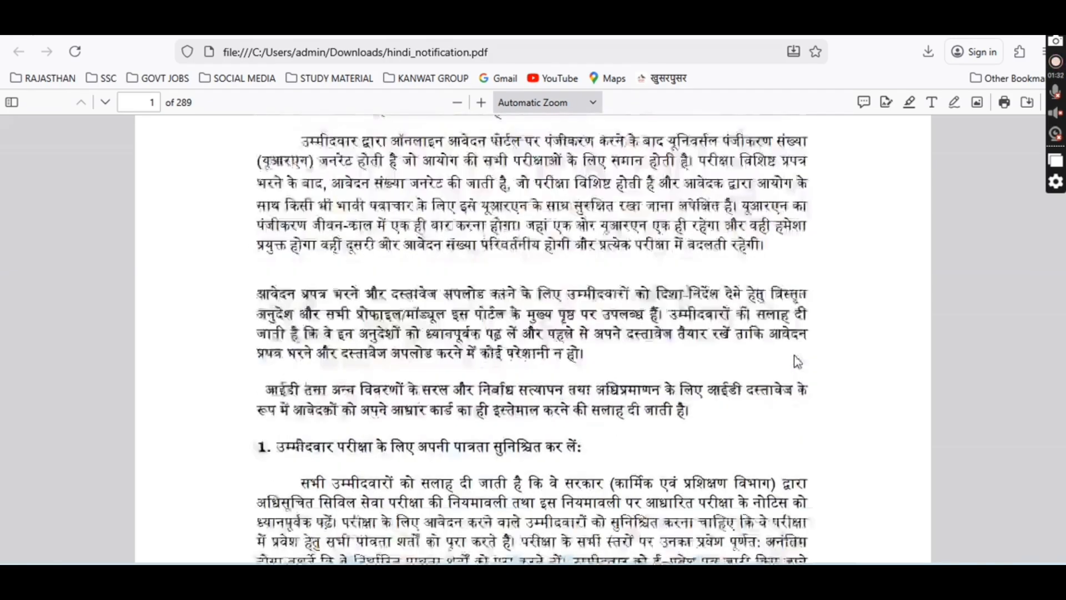
scroll(798, 362, down, 12)
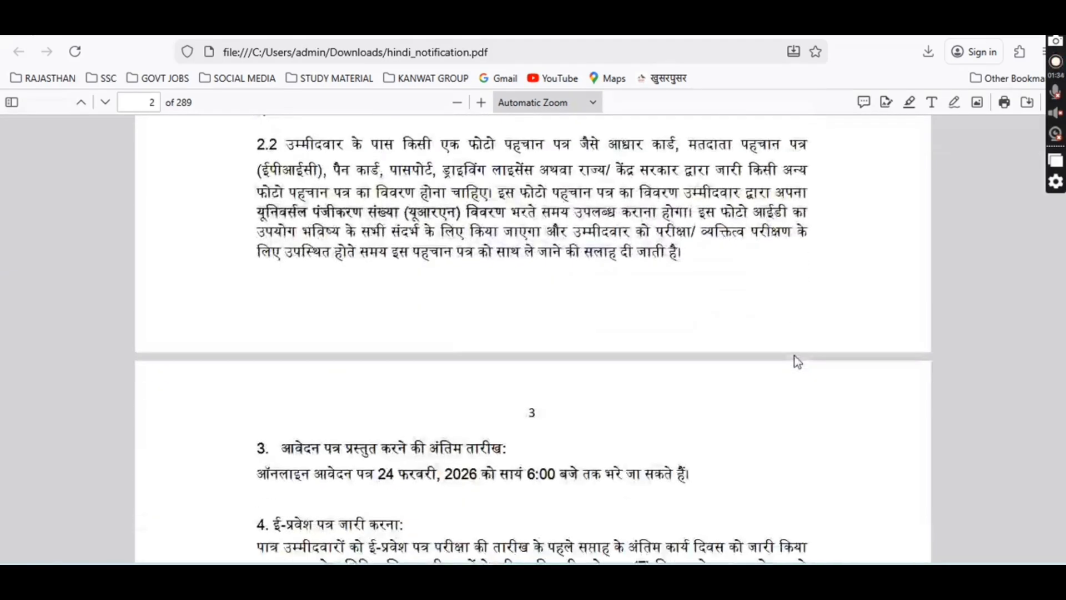
drag(380, 321, 514, 321)
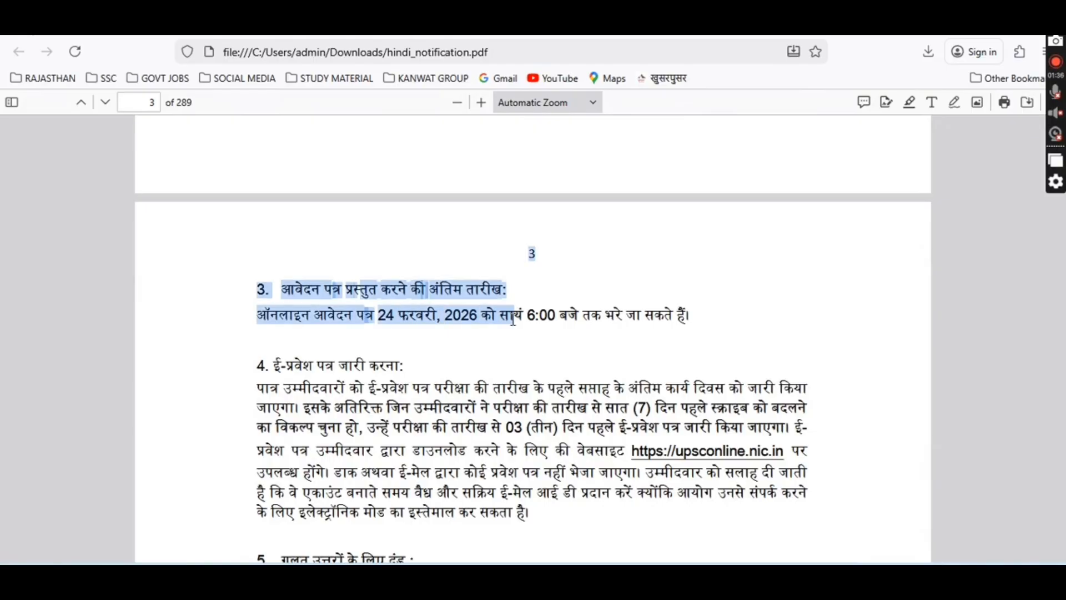
scroll(521, 322, down, 20)
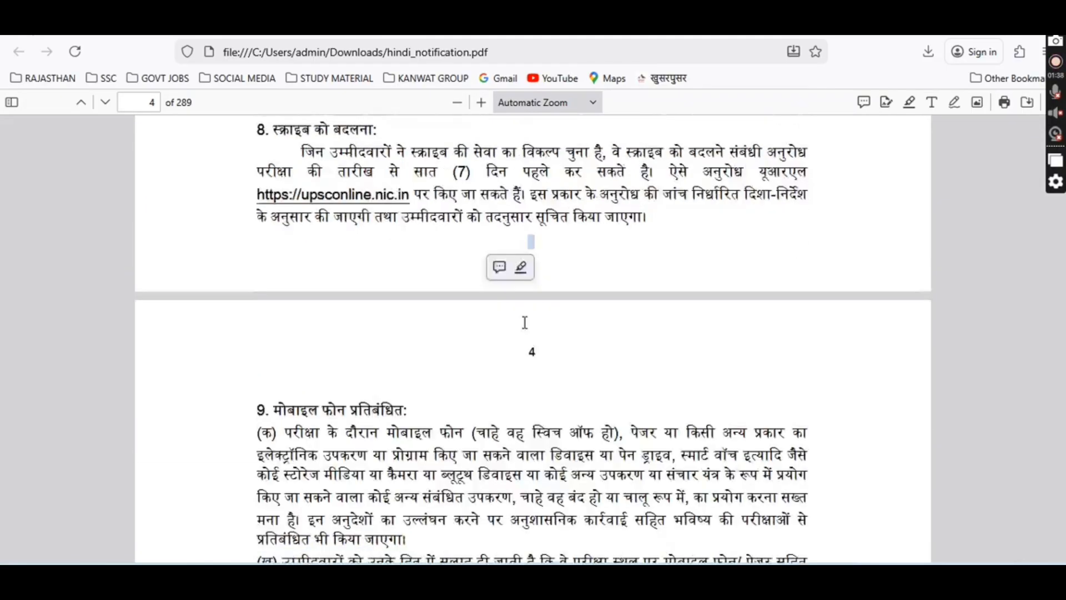
scroll(525, 328, down, 15)
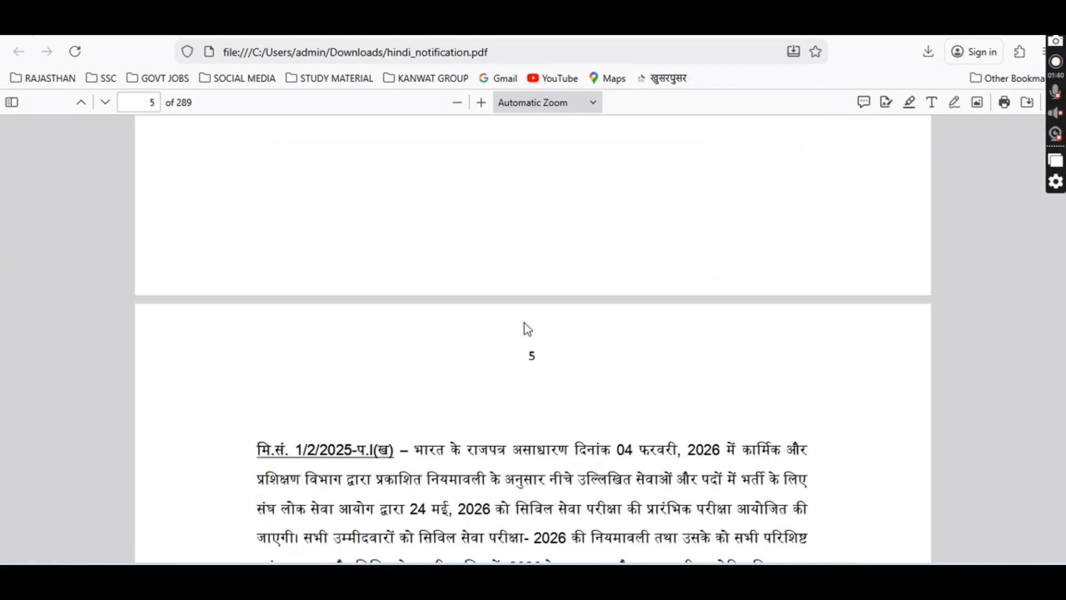
drag(418, 335, 584, 397)
scroll(583, 395, down, 15)
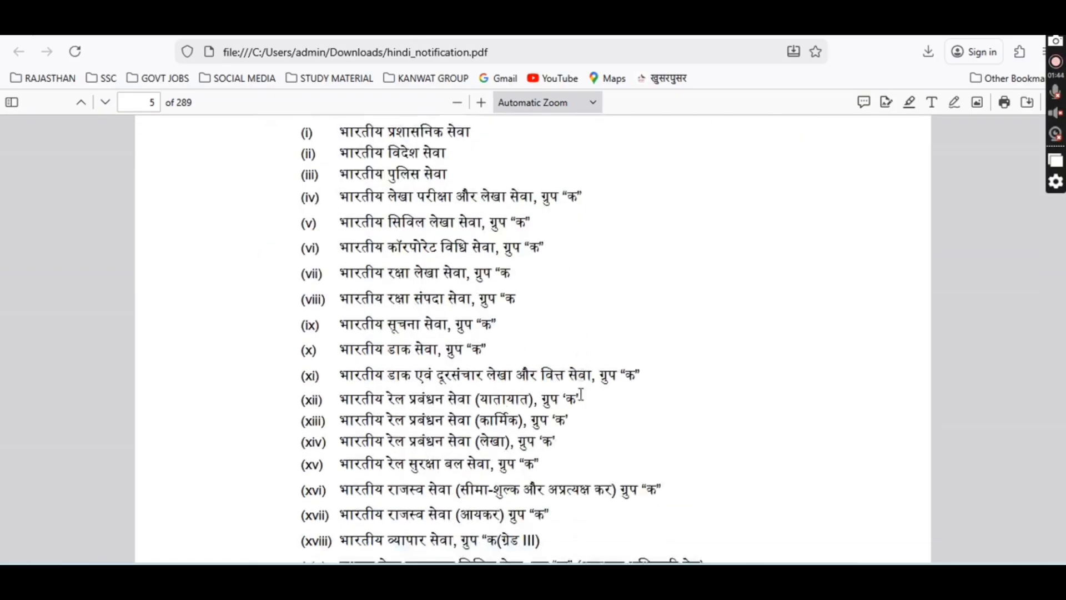
drag(586, 349, 781, 364)
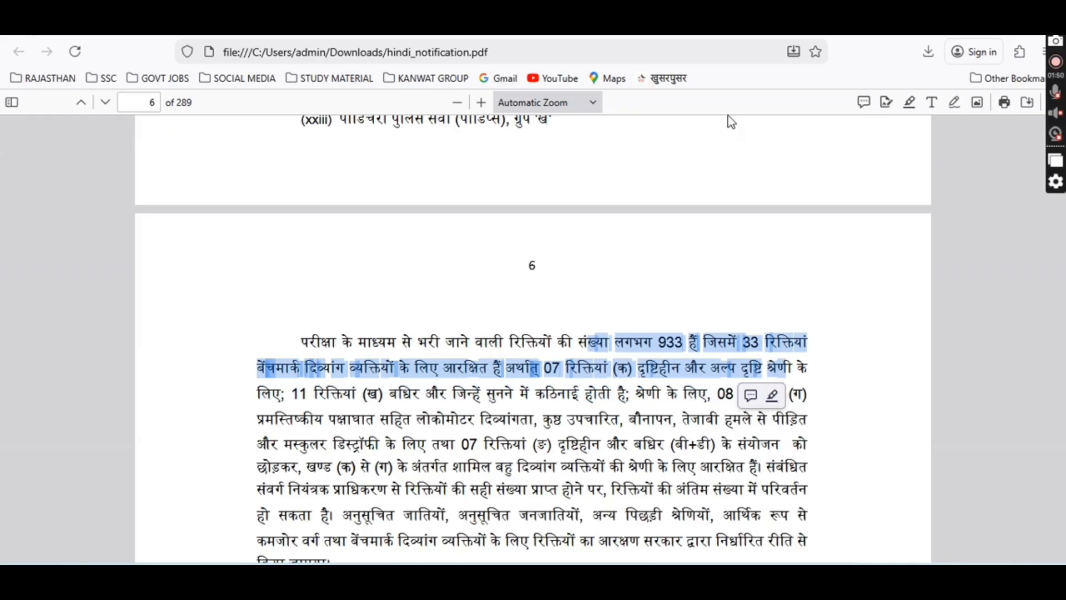
Back on the UPSC portal, choose Examinations > Apply for Examinations.
click(584, 25)
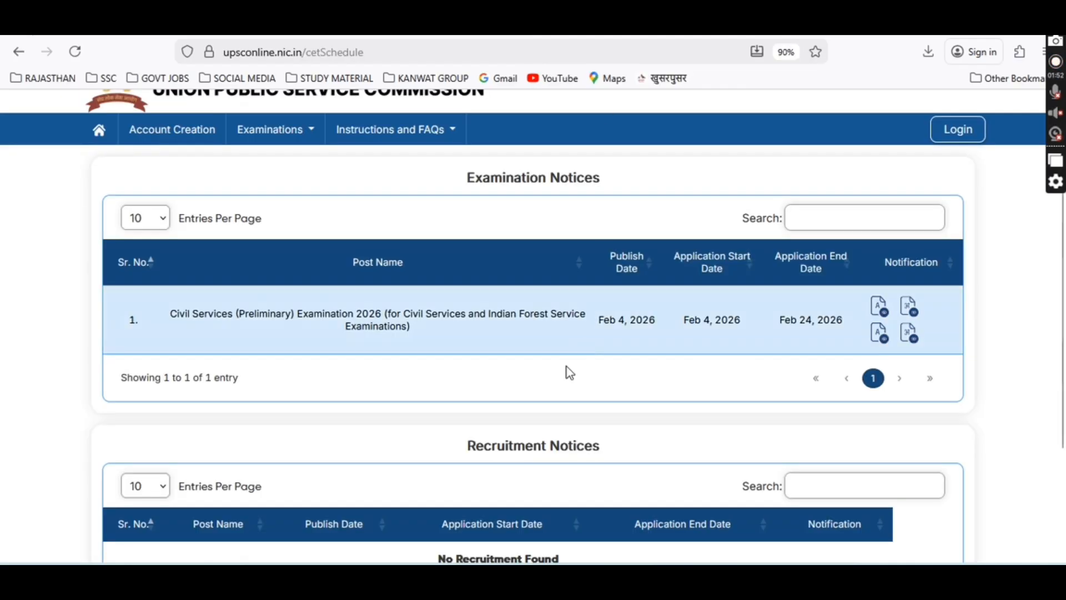
scroll(595, 332, up, 1)
scroll(596, 336, up, 1)
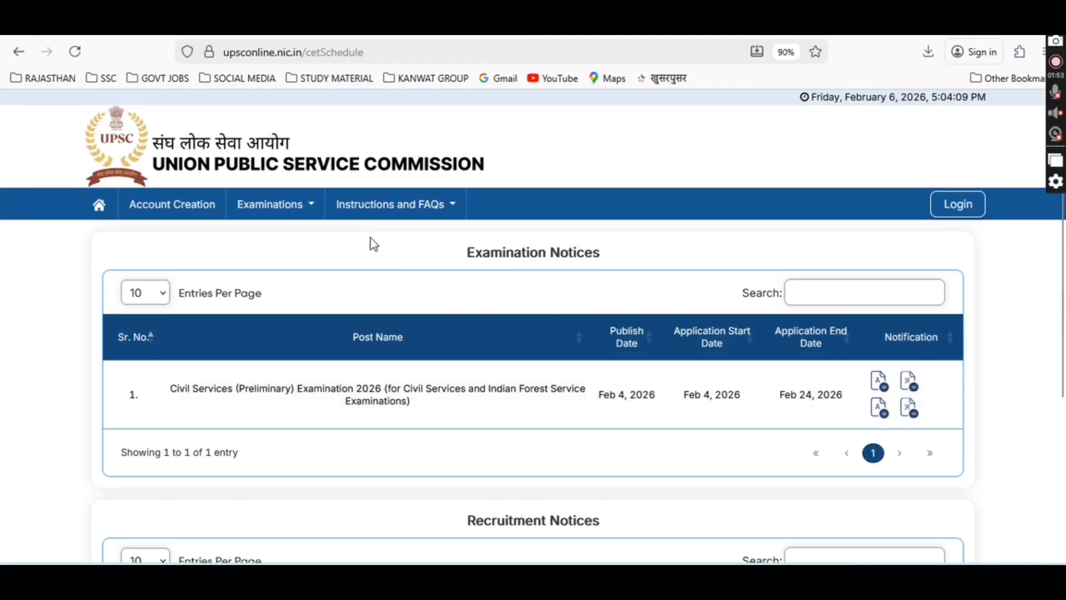
click(277, 206)
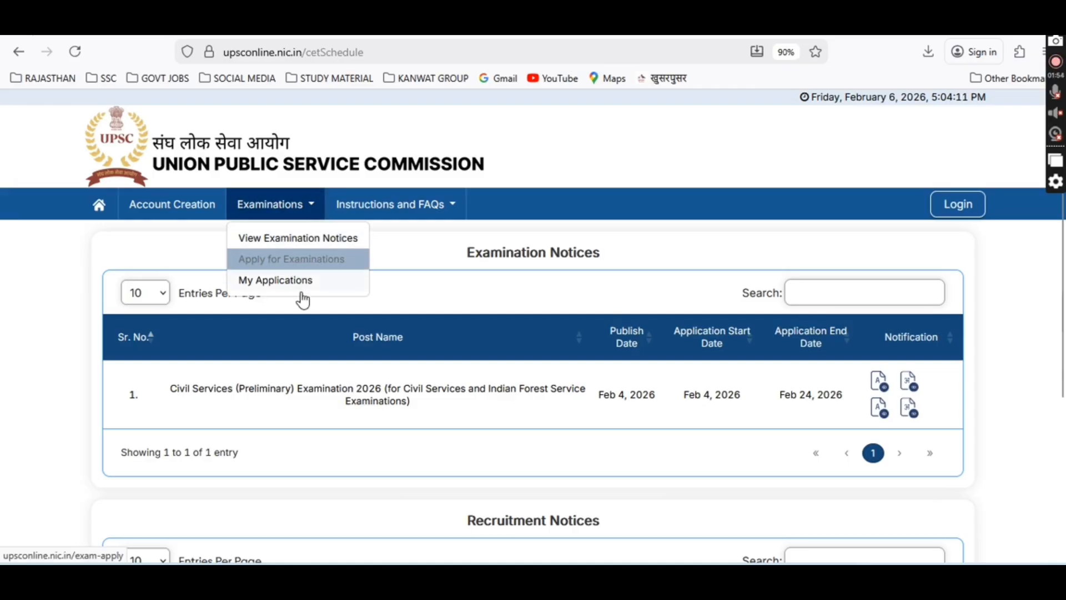
click(290, 265)
Proceed to the login page and select the Mobile Number field for Mobile & OTP sign-in.
click(571, 403)
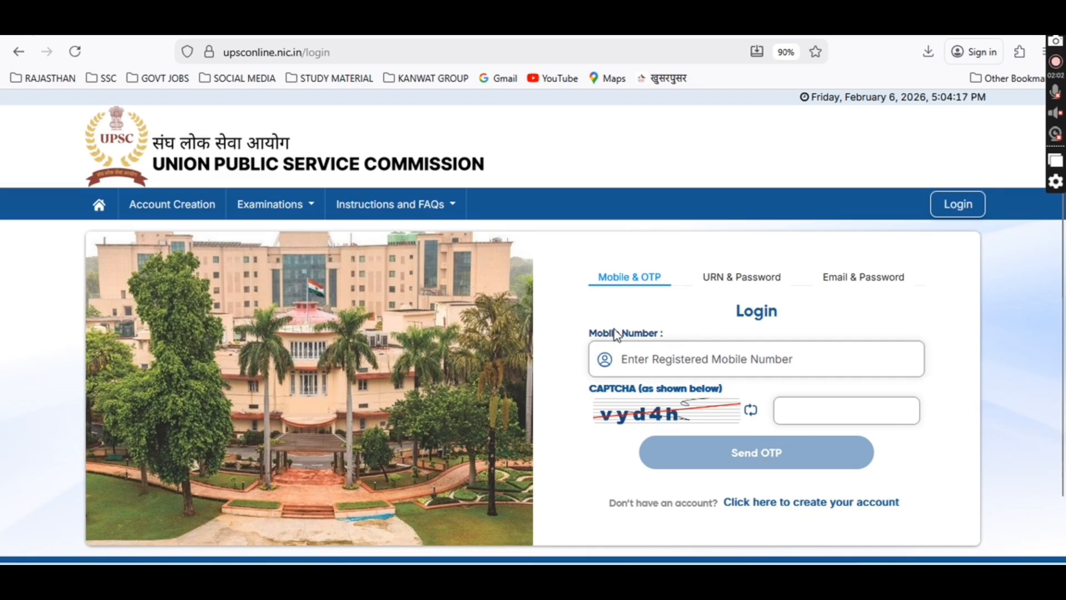
drag(576, 322, 664, 341)
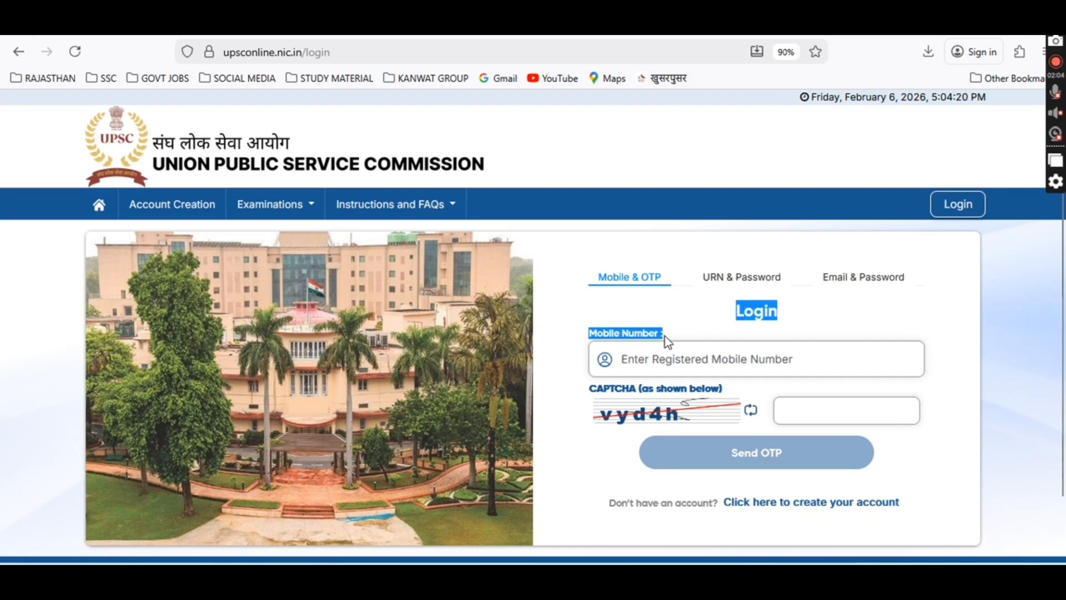
click(707, 253)
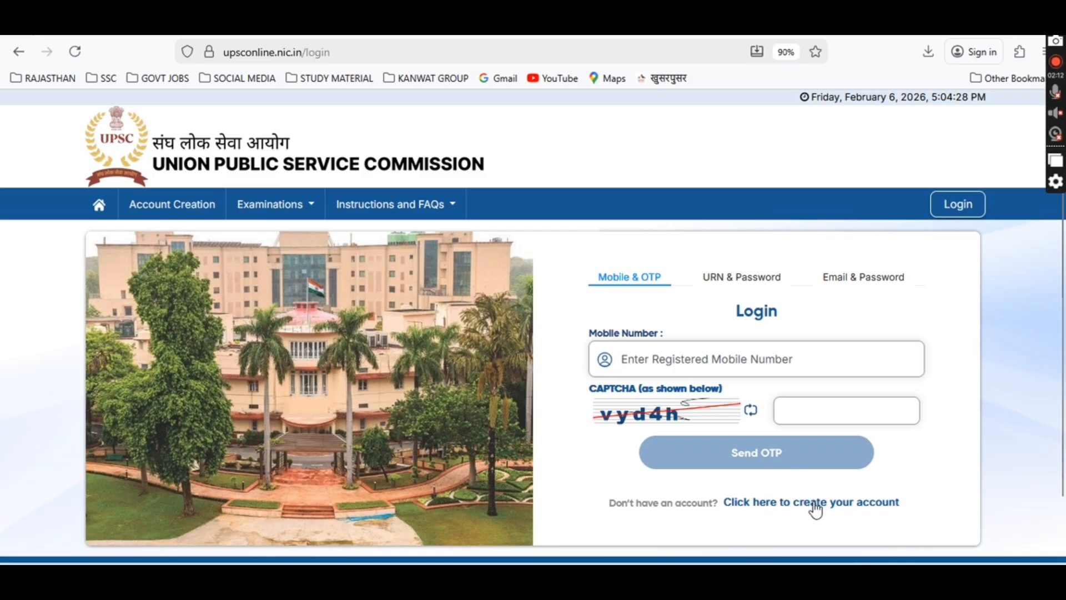
drag(926, 507, 720, 514)
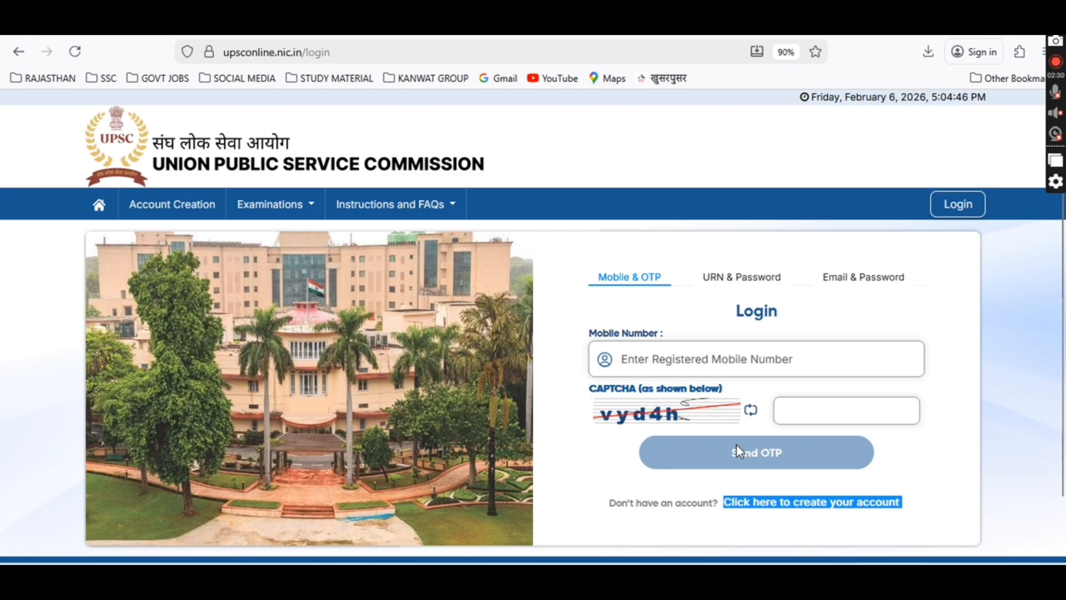
click(749, 364)
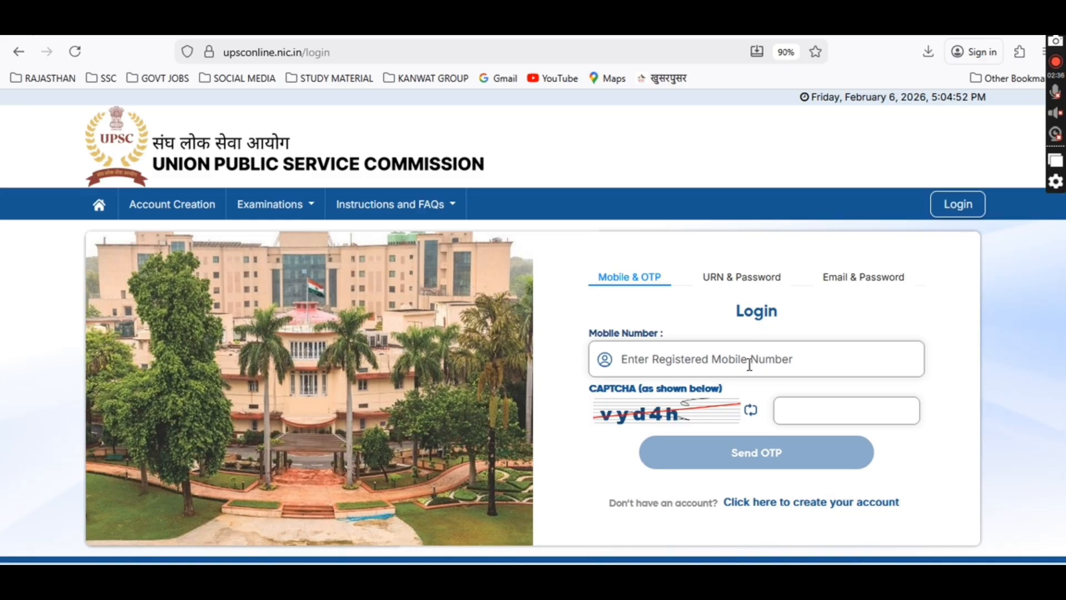
Enter the registered mobile number and CAPTCHA, then request the login OTP.
text(•••••••)
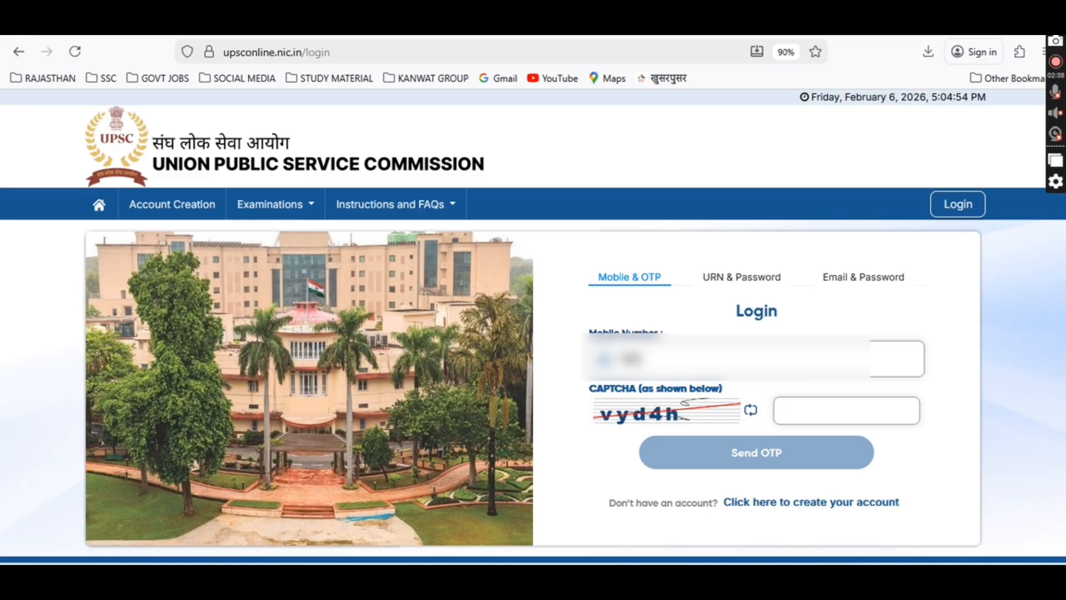
text(•••)
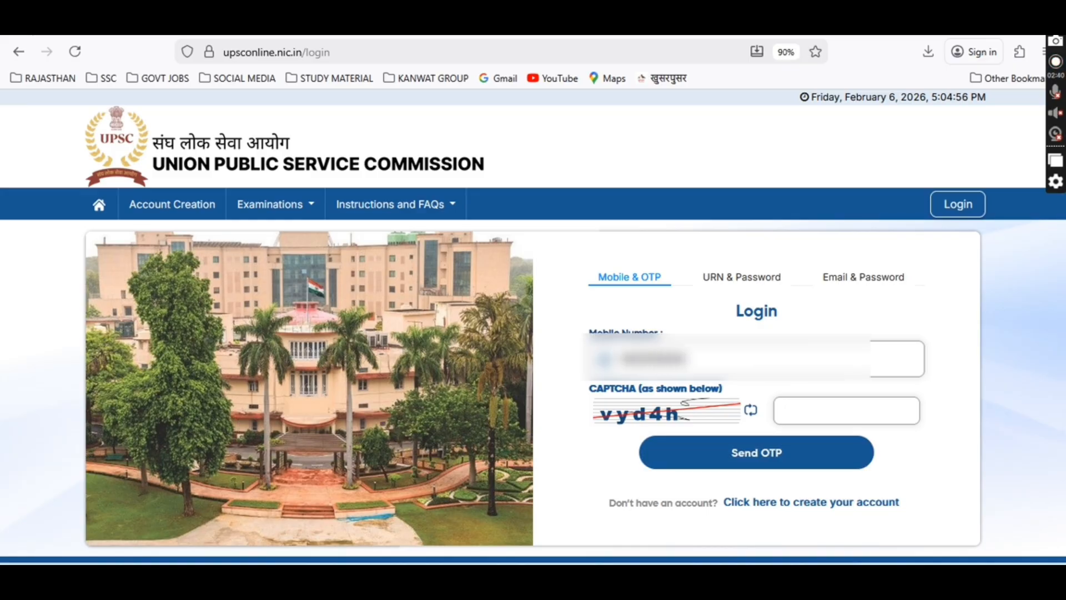
click(896, 406)
text(vyd4h)
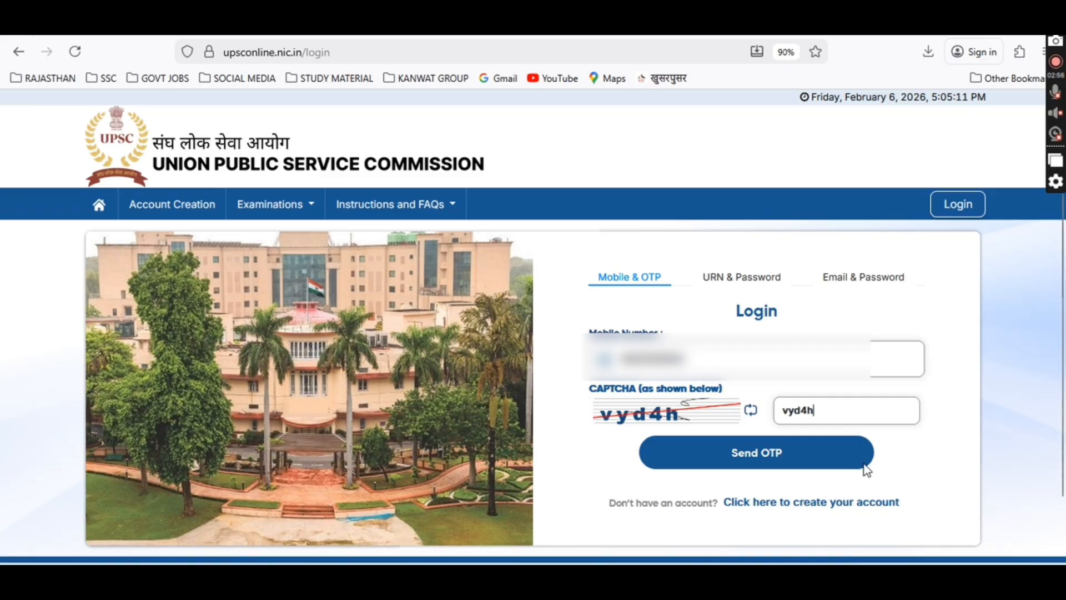
click(845, 452)
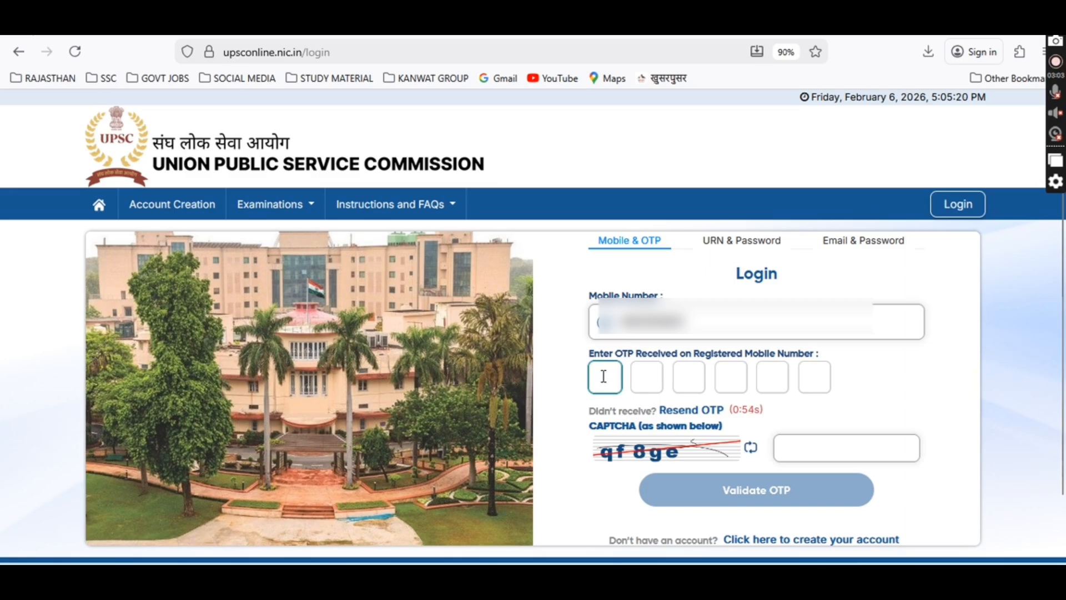
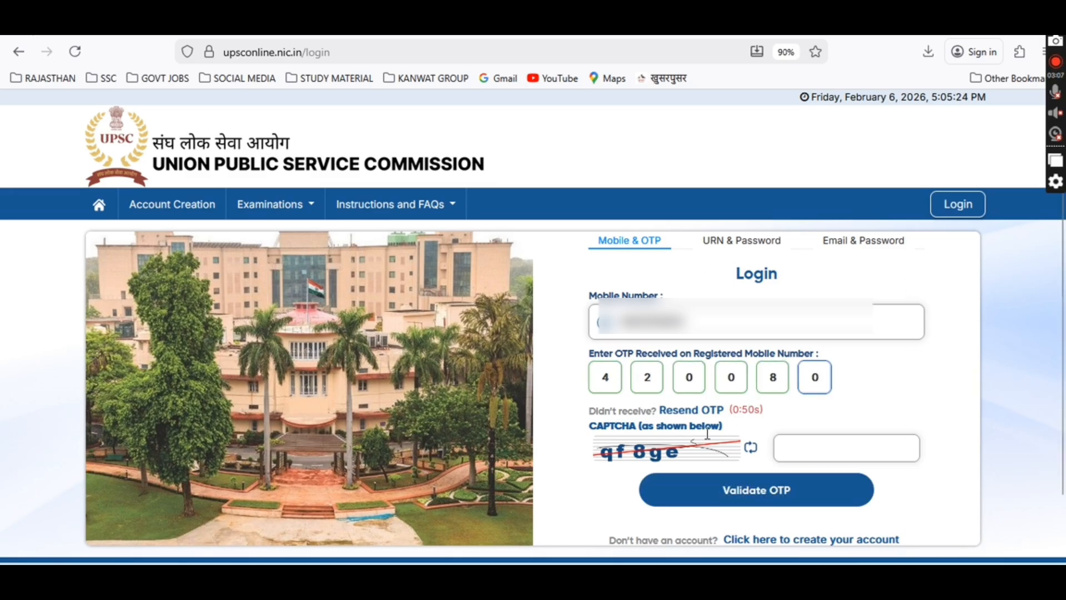
Enter the received OTP and the CAPTCHA answer, then validate to sign in.
click(824, 442)
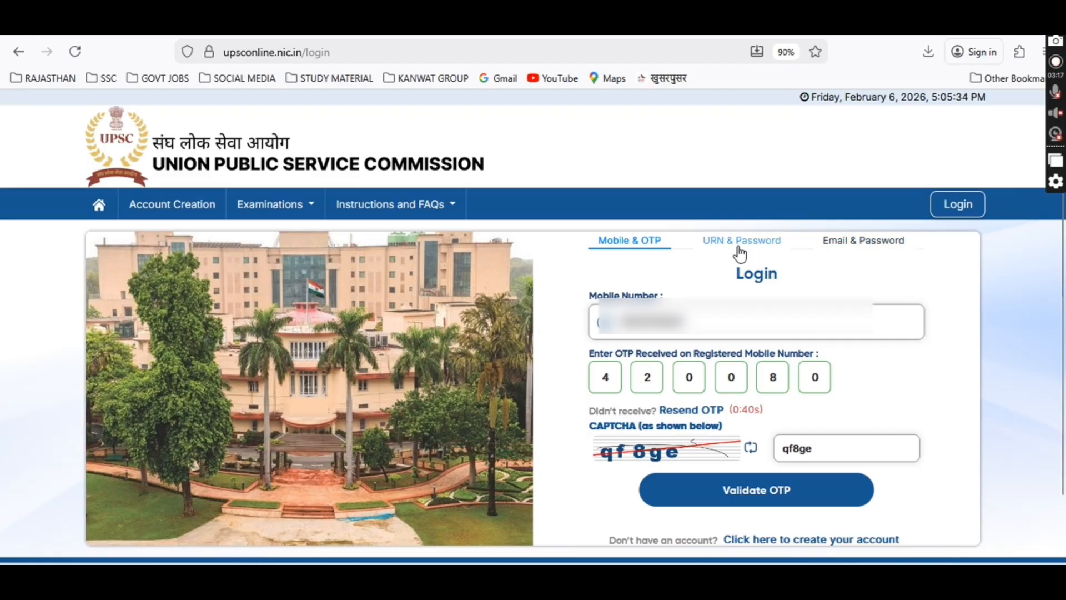
drag(736, 274, 821, 285)
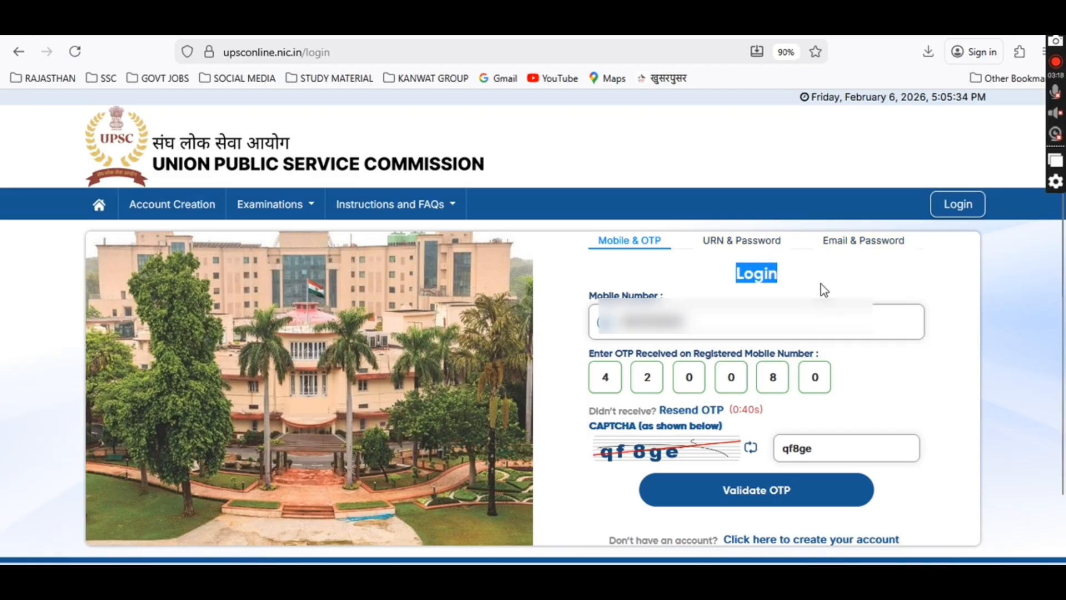
click(842, 494)
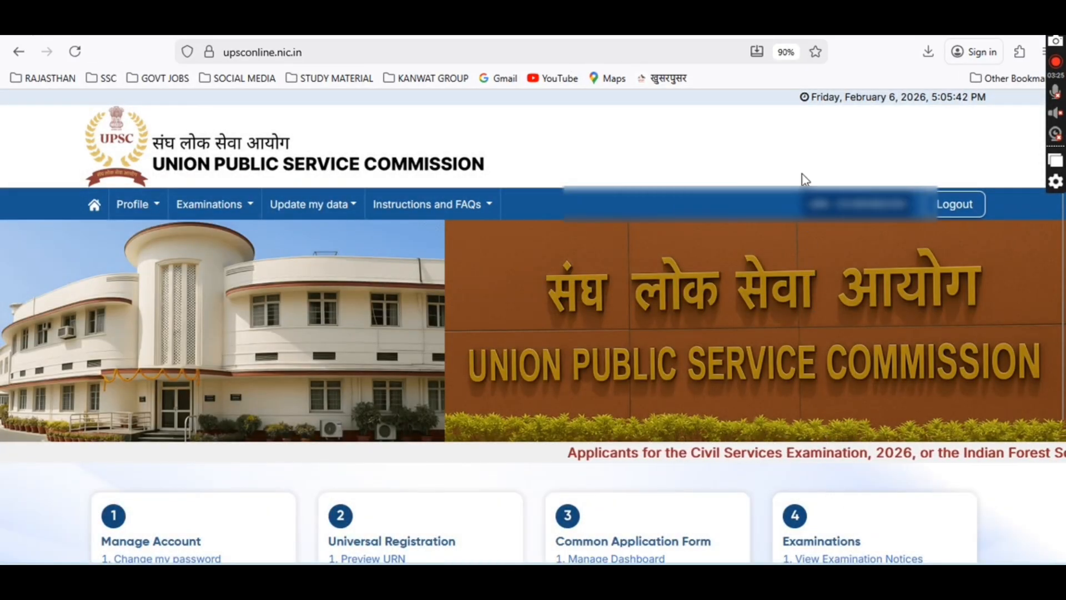
Review the Manage Account, Universal Registration and Common Application Form cards, then open My Applications.
drag(803, 180, 895, 215)
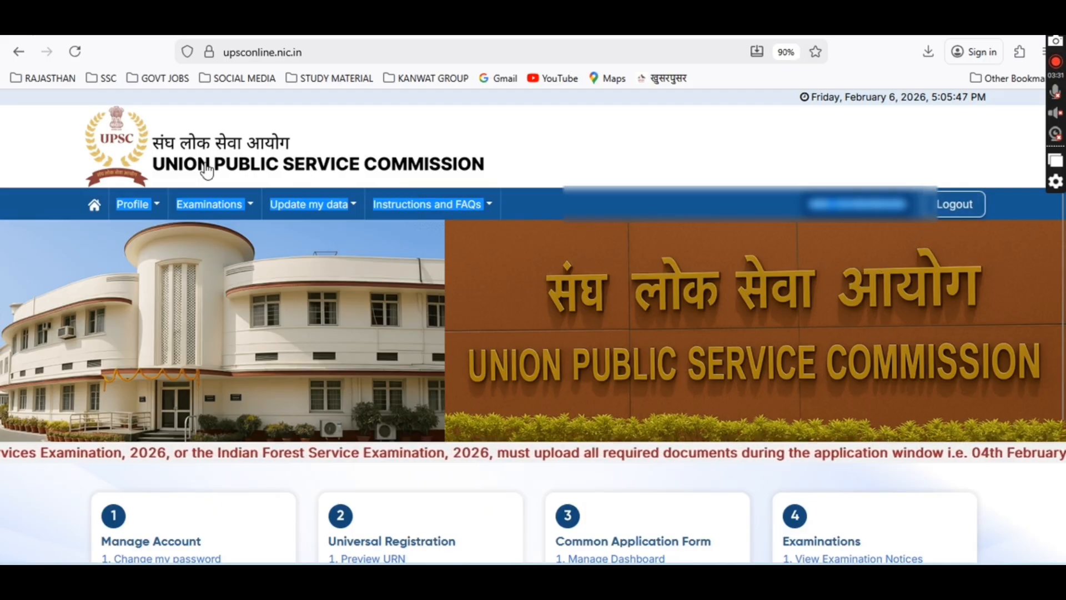
scroll(466, 314, down, 3)
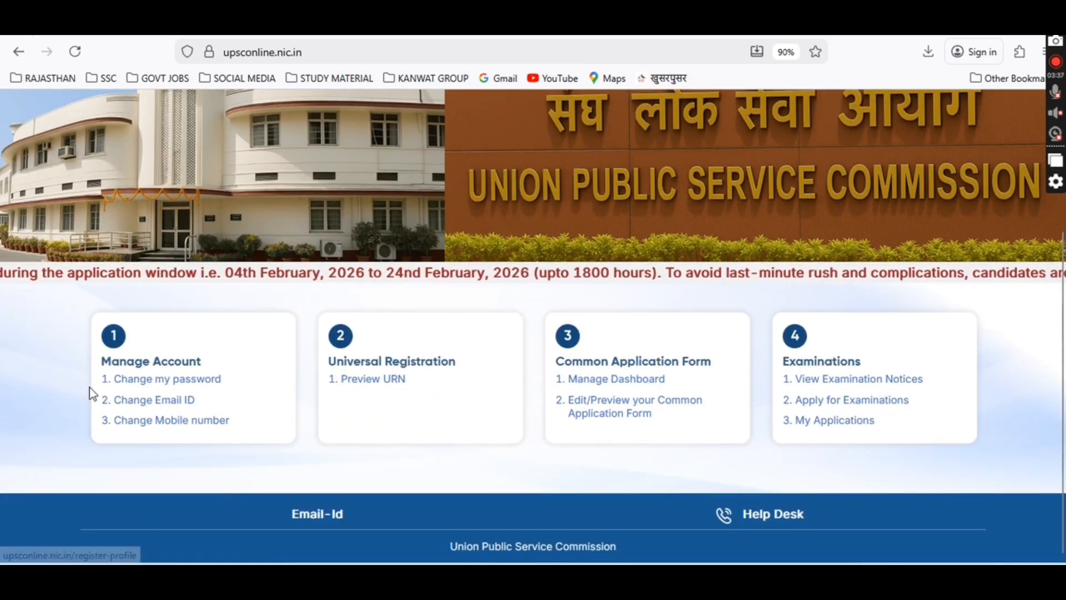
drag(101, 361, 241, 445)
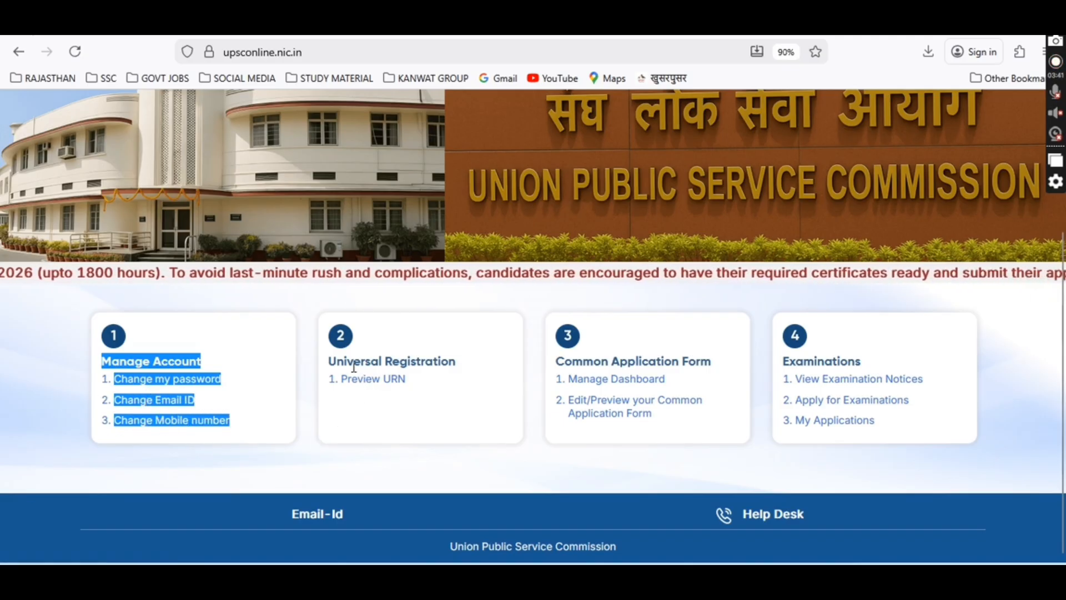
drag(337, 361, 418, 392)
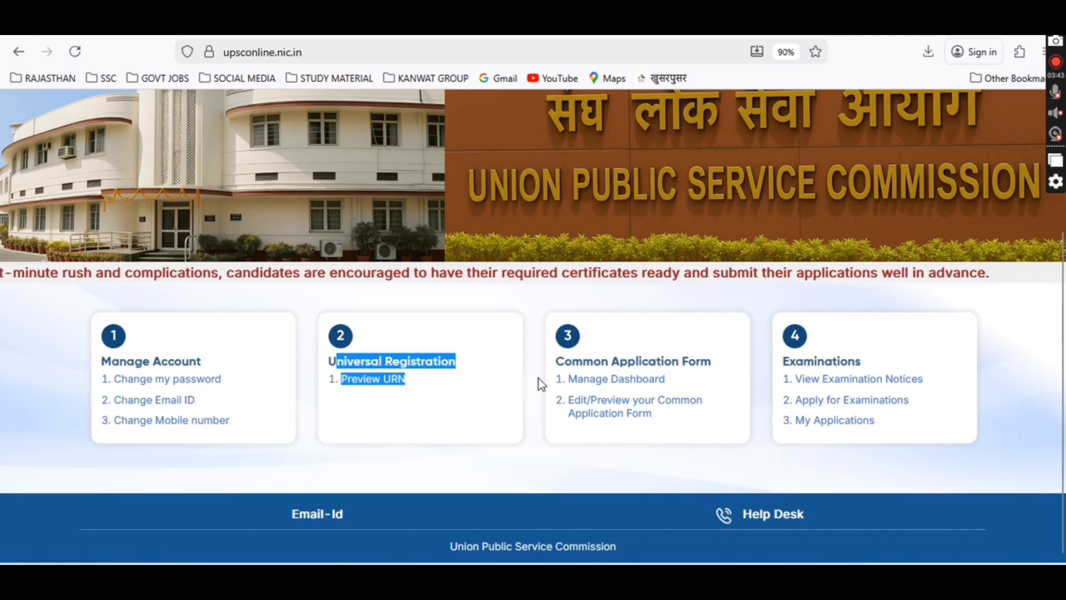
drag(564, 361, 672, 414)
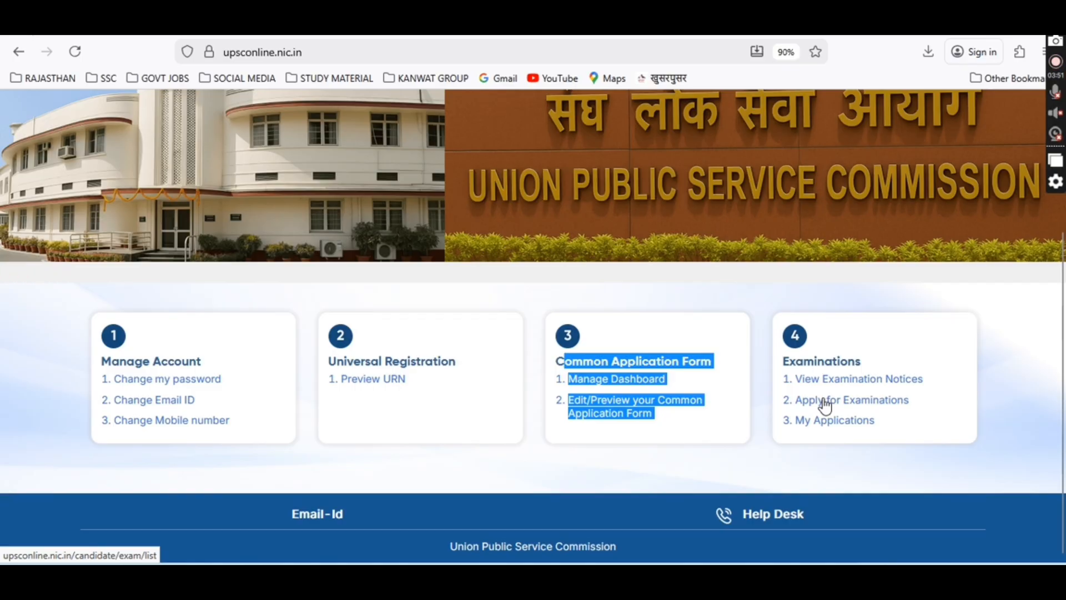
drag(900, 442, 788, 417)
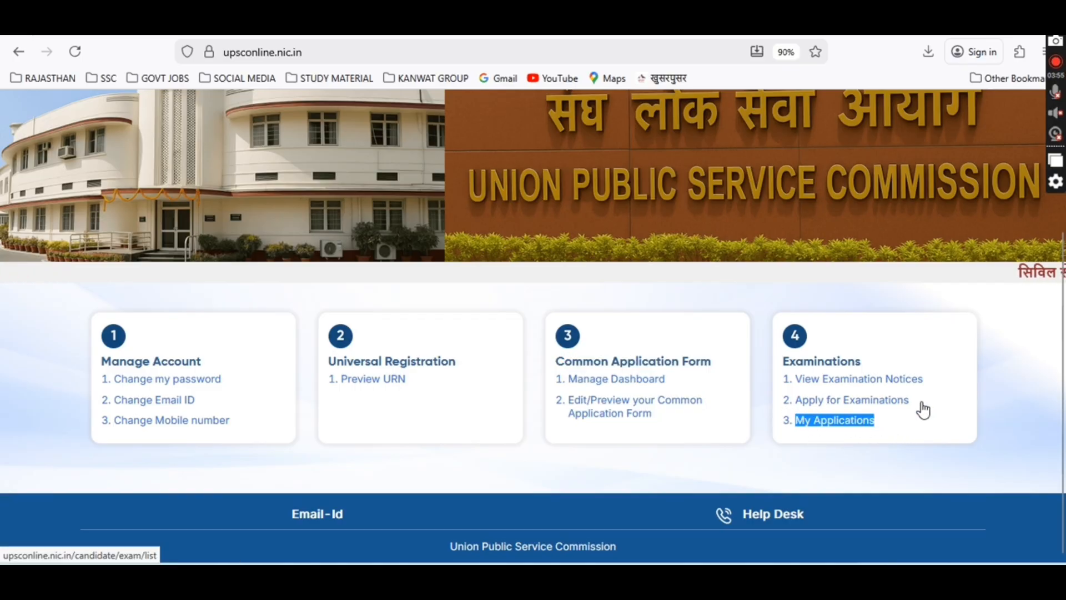
mouse_move(919, 410)
mouse_down()
mouse_move(869, 395)
mouse_move(939, 410)
mouse_move(916, 405)
mouse_move(925, 401)
mouse_up()
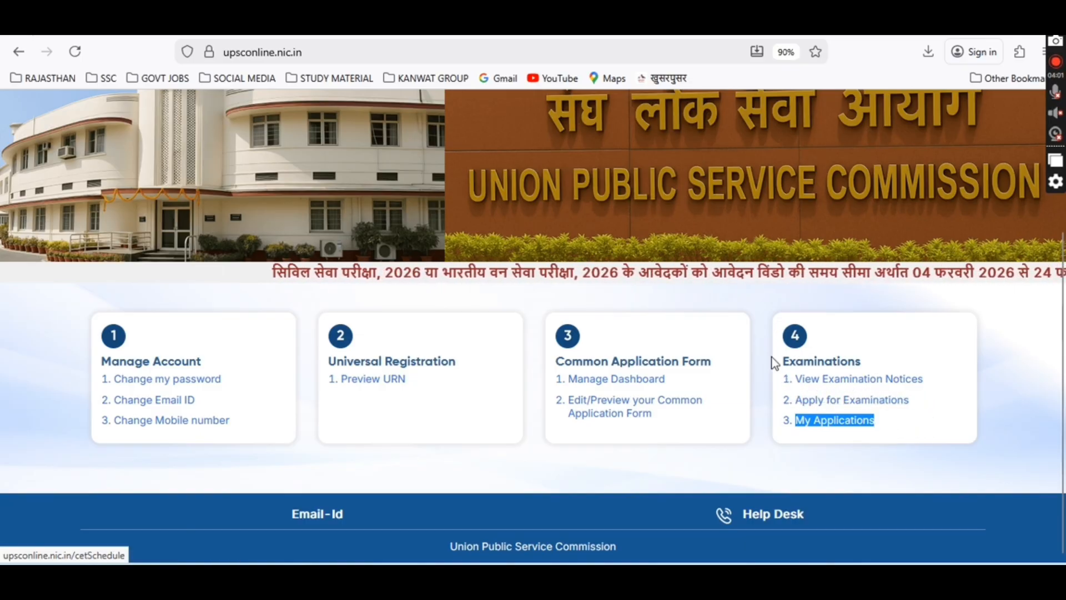
click(853, 426)
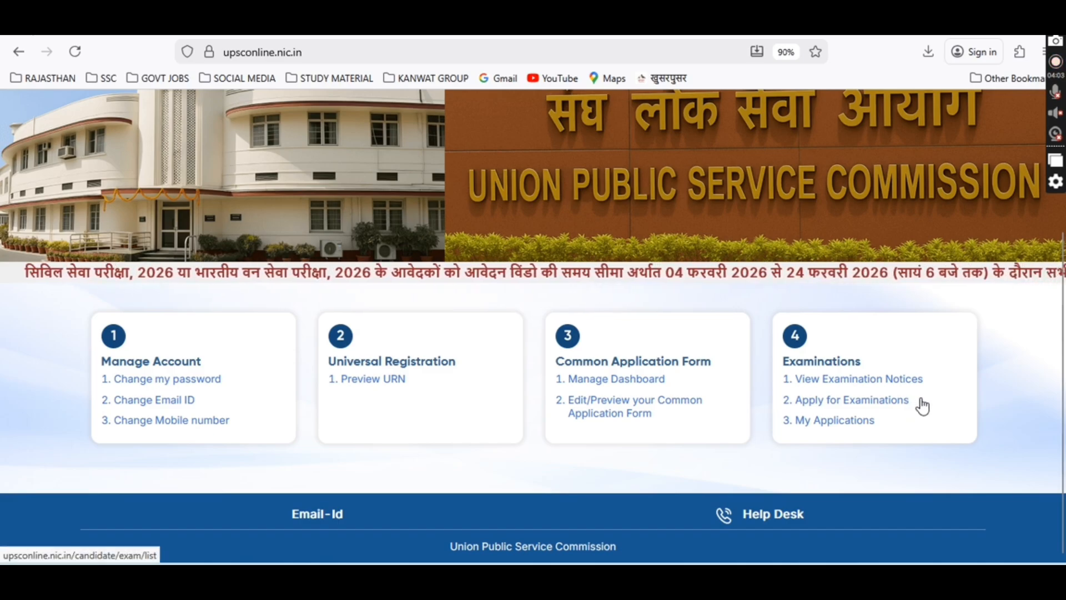
drag(924, 405, 793, 406)
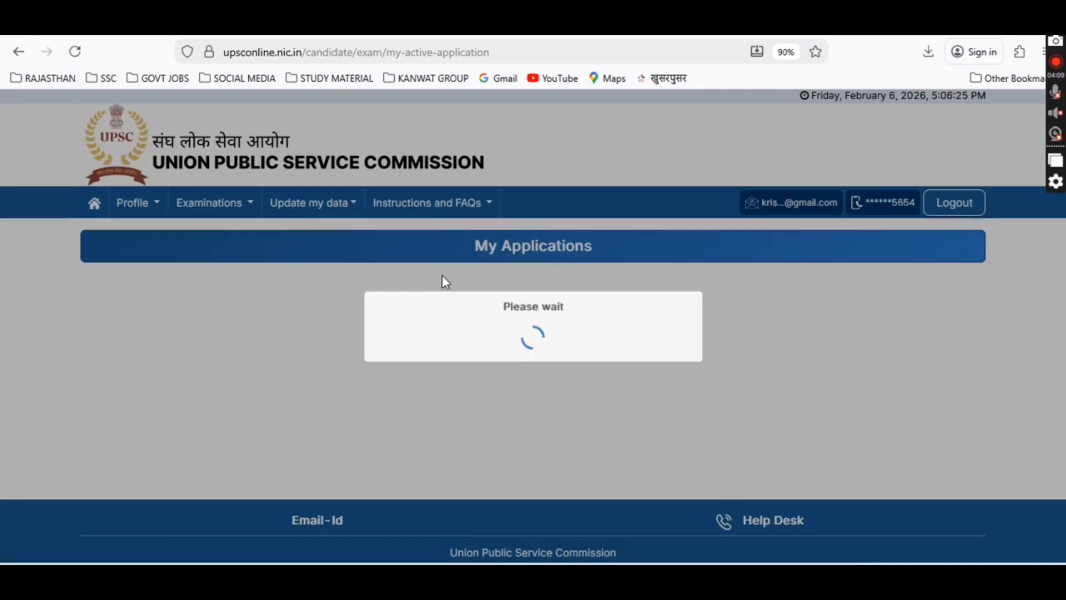
Choose Examinations > Apply for Examination / Recruitment from the submitted applications page.
drag(442, 276, 472, 282)
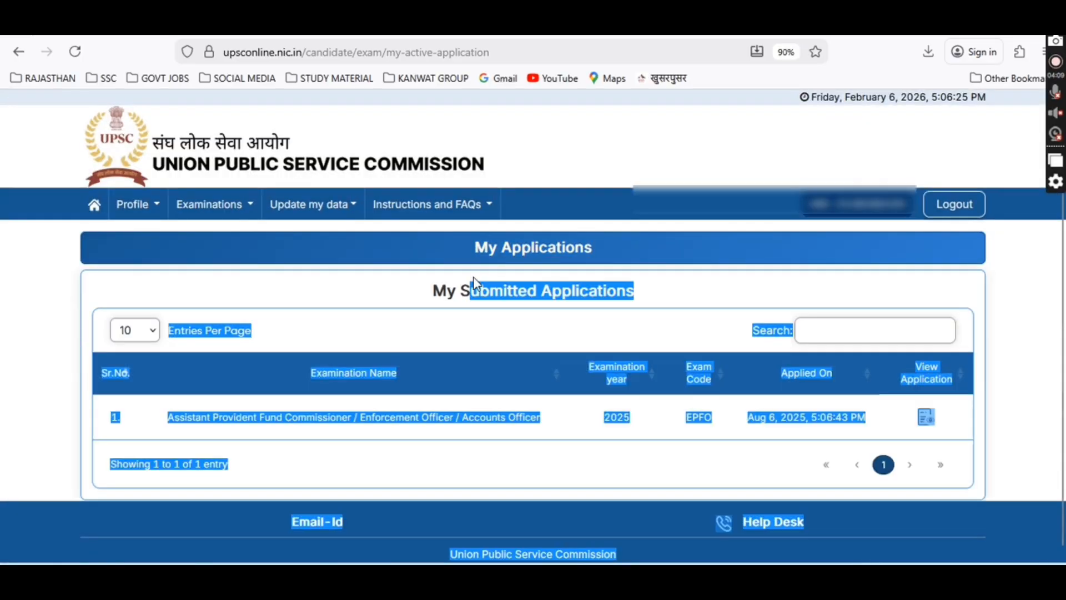
click(711, 461)
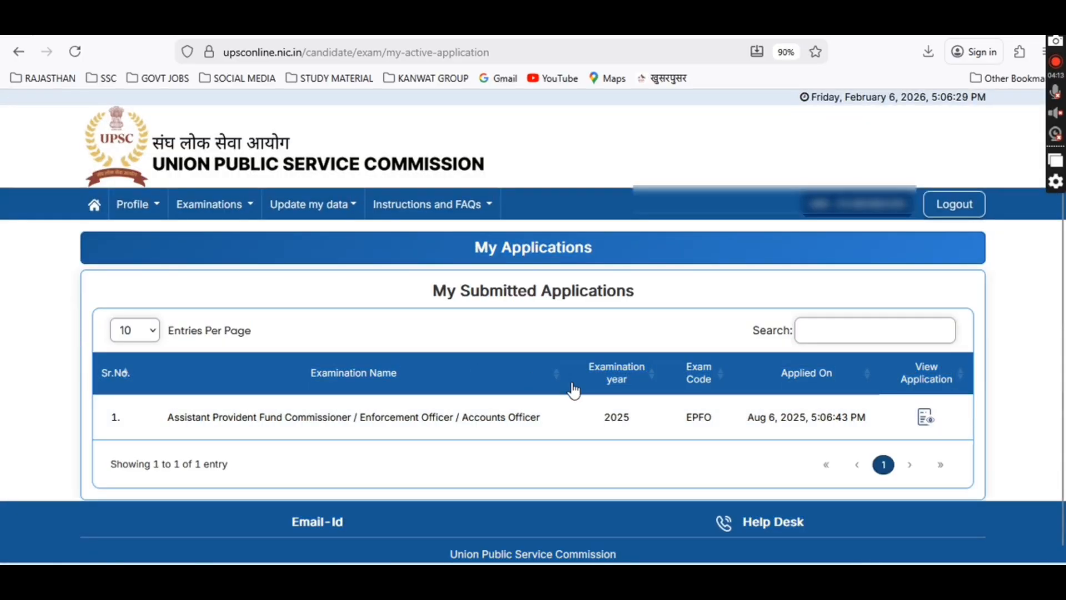
scroll(561, 398, down, 1)
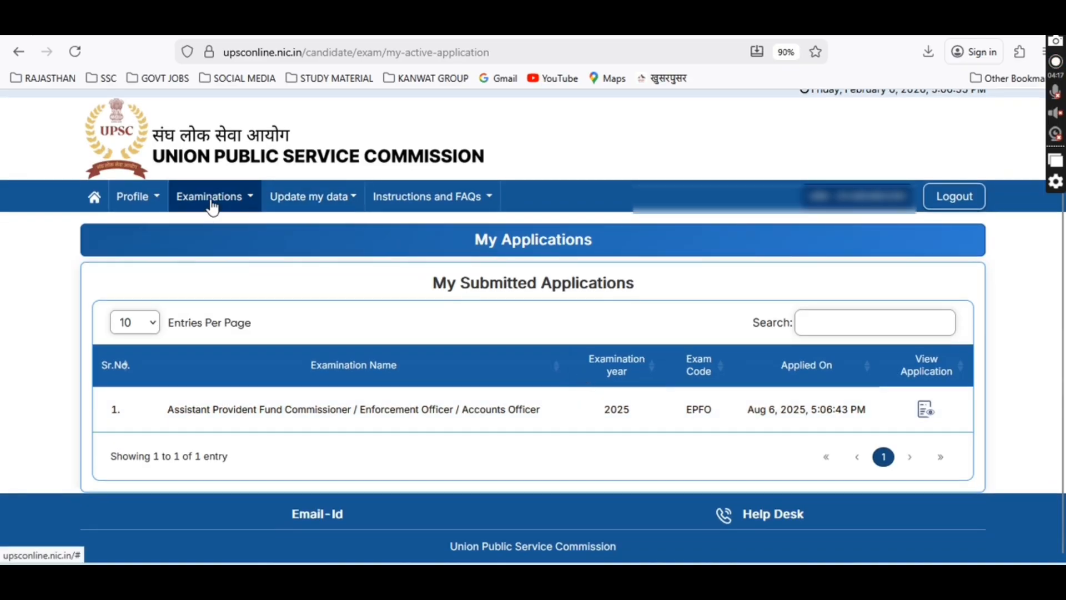
click(245, 210)
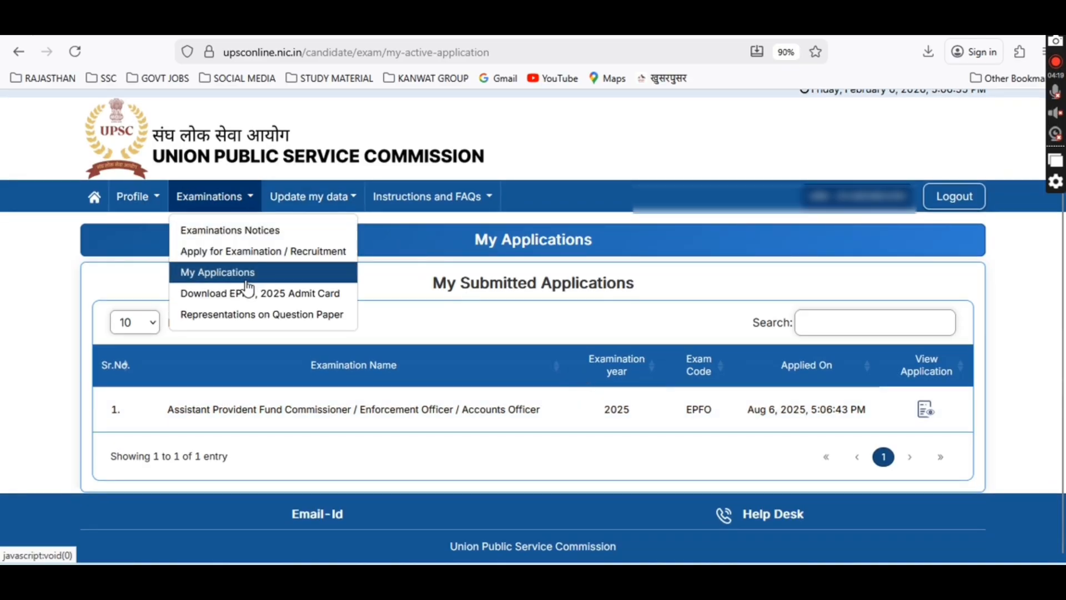
click(252, 254)
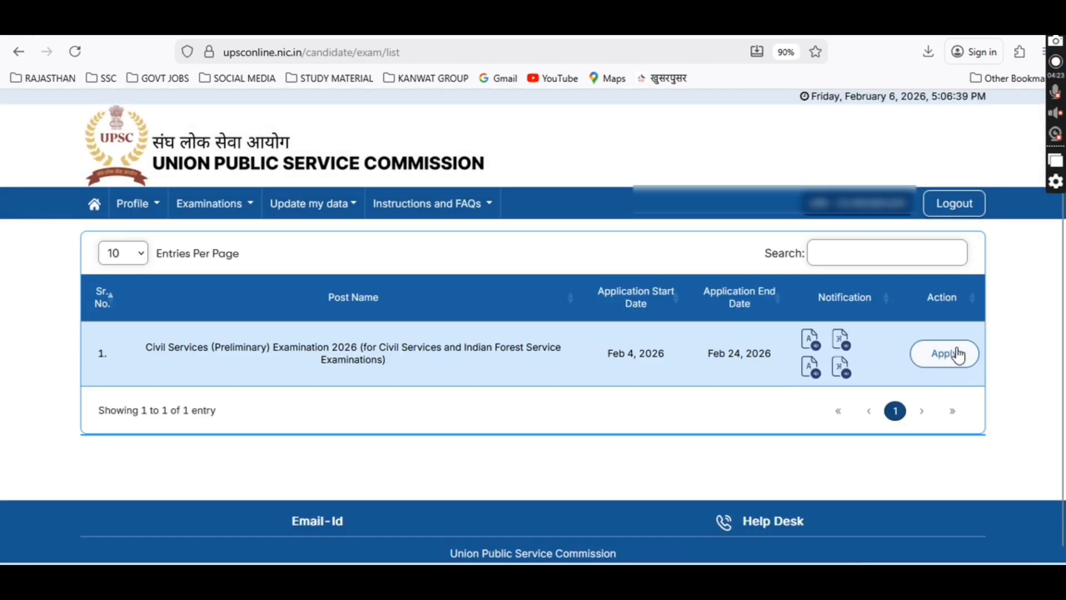
Apply for Civil Services (Preliminary) Examination 2026 and continue to the live photograph QR code.
drag(164, 345, 432, 379)
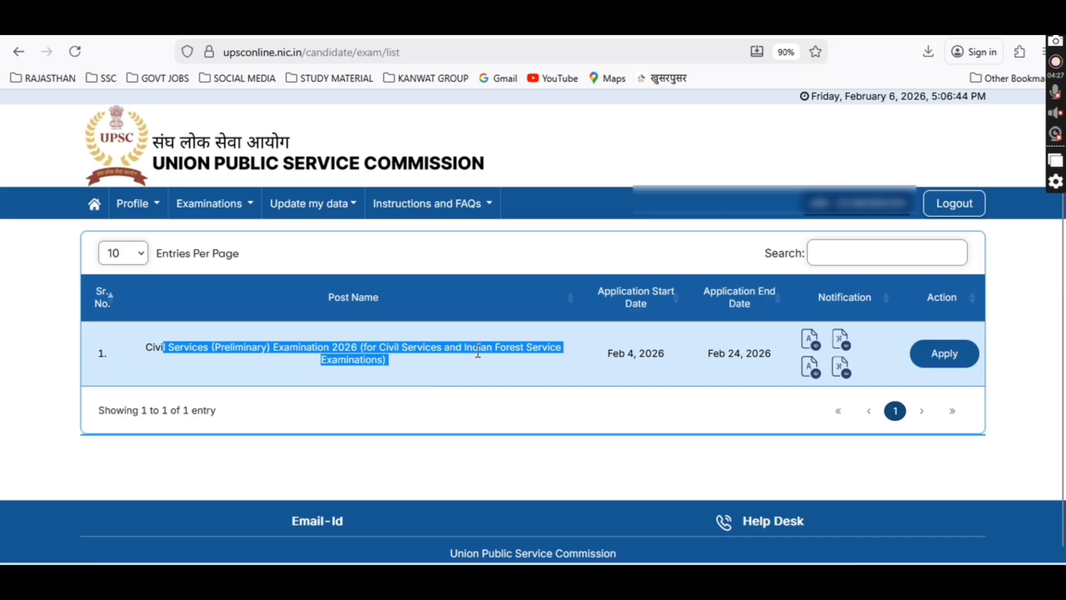
click(946, 358)
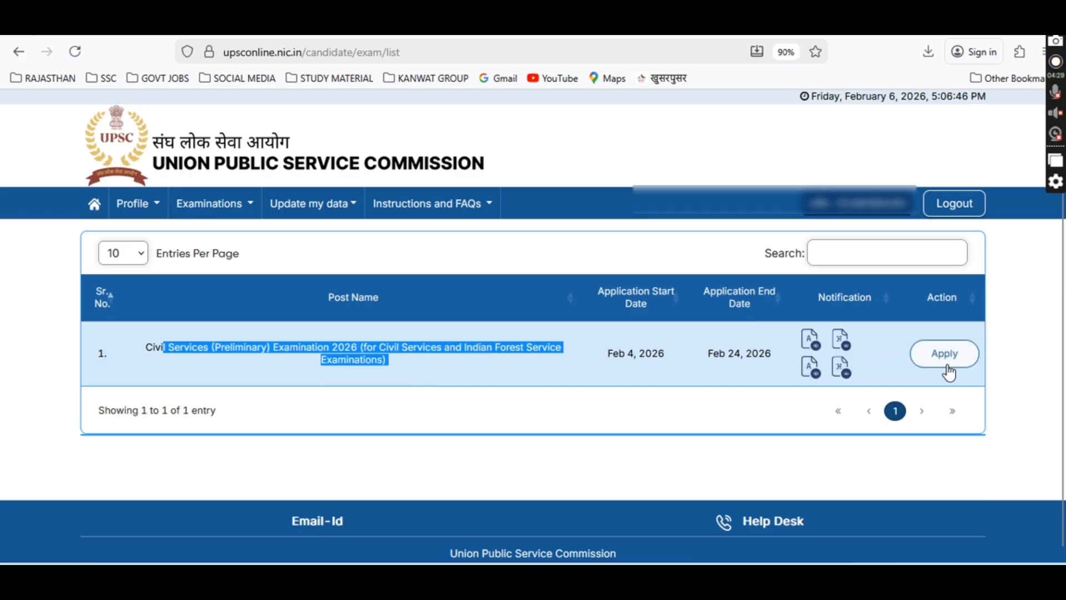
drag(620, 353, 767, 355)
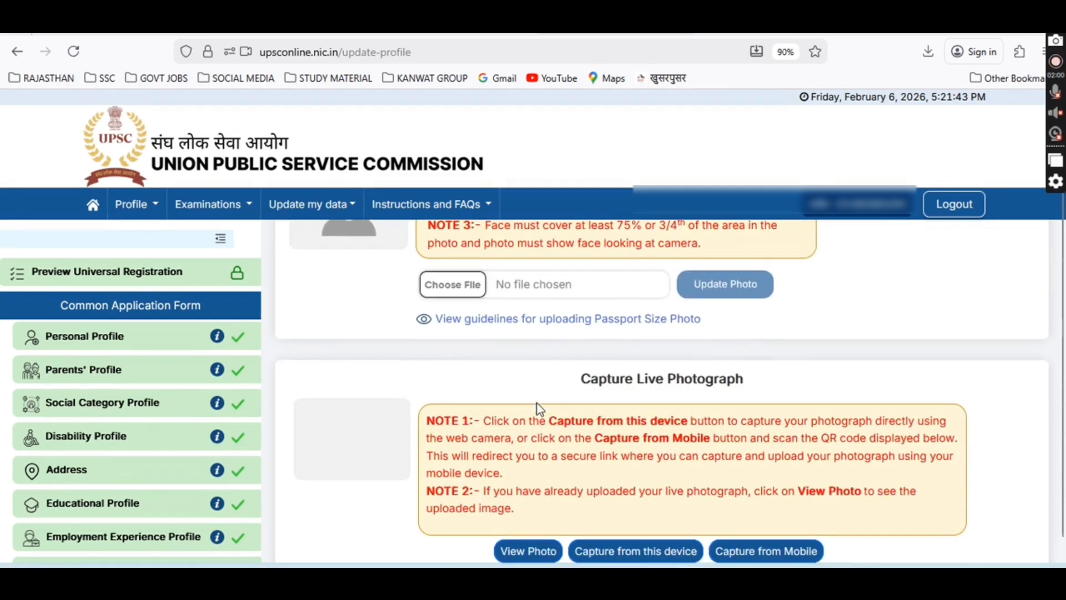
Scroll to Update Triple Signature and open the Specimen of Signature guidelines via Choose File.
scroll(538, 403, down, 4)
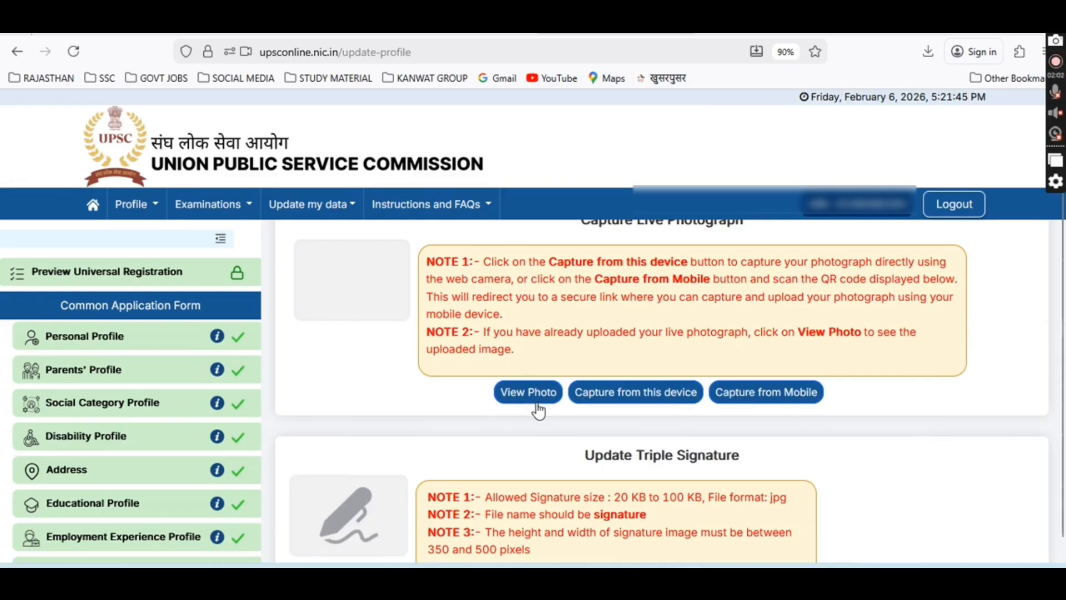
scroll(538, 404, down, 3)
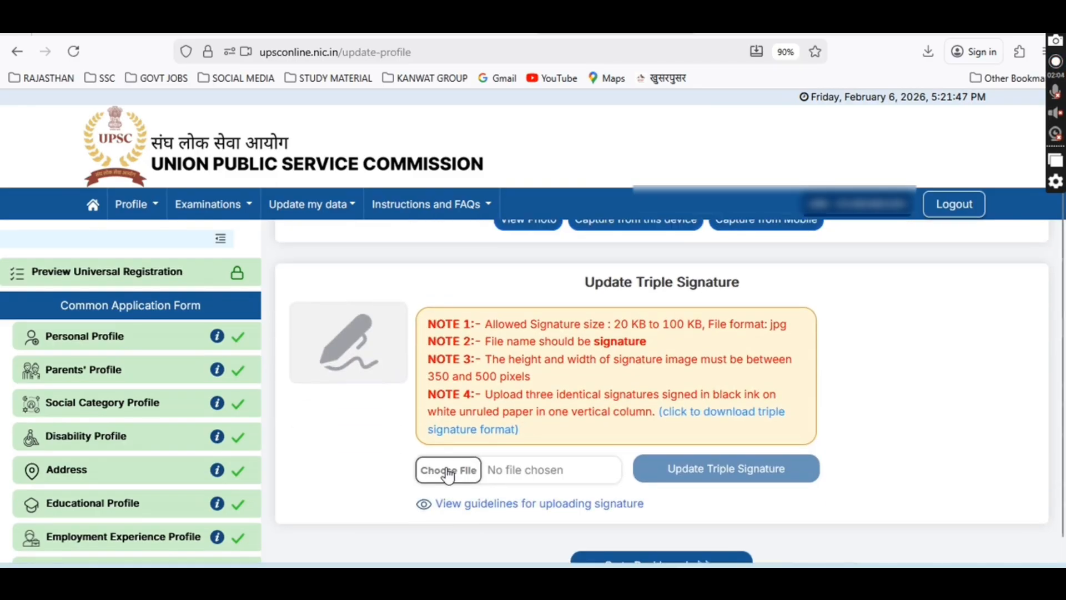
click(450, 471)
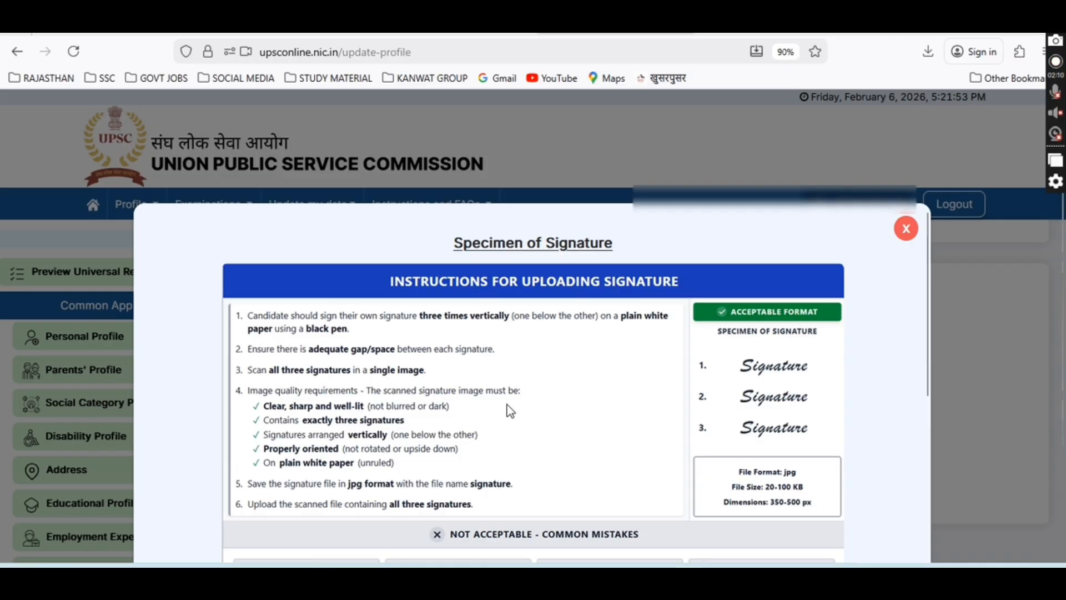
Read the three-signature, 20–100 KB jpg guidelines and close the modal.
scroll(555, 369, down, 2)
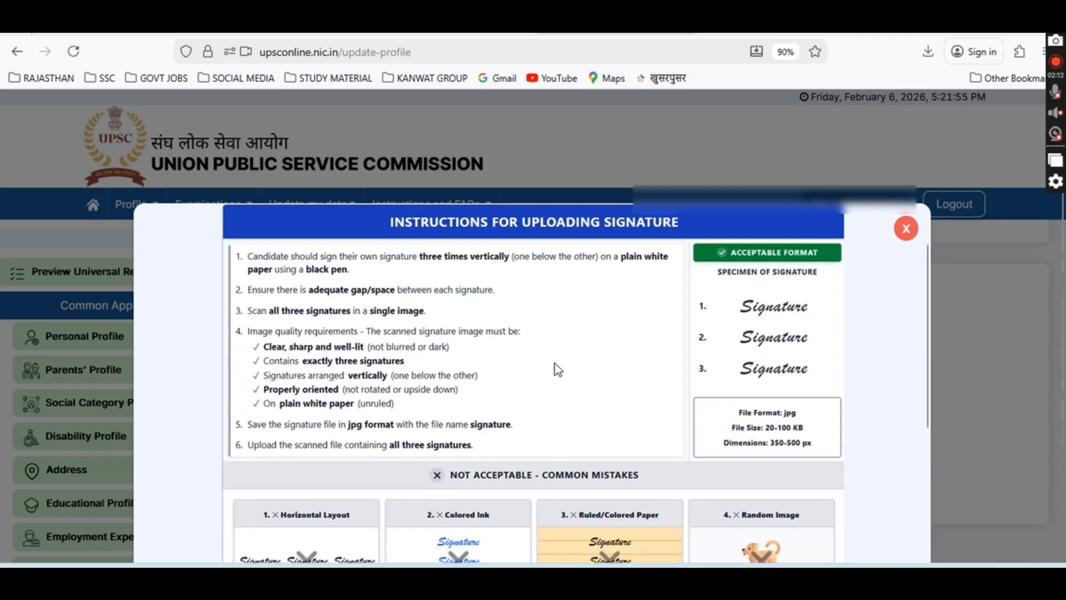
scroll(557, 371, up, 2)
scroll(560, 374, down, 4)
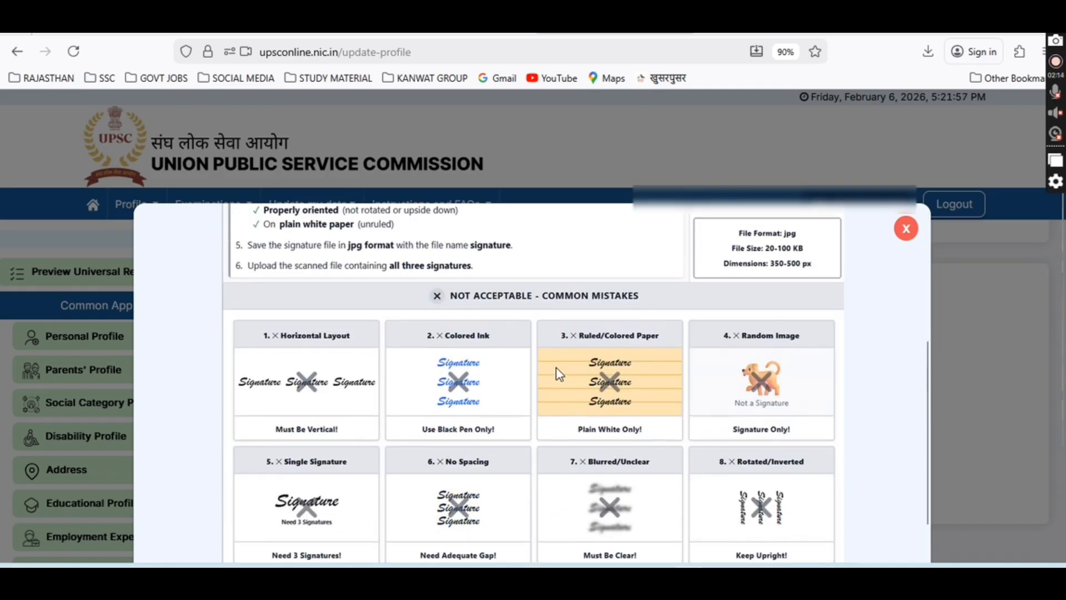
scroll(559, 373, down, 2)
scroll(557, 372, up, 6)
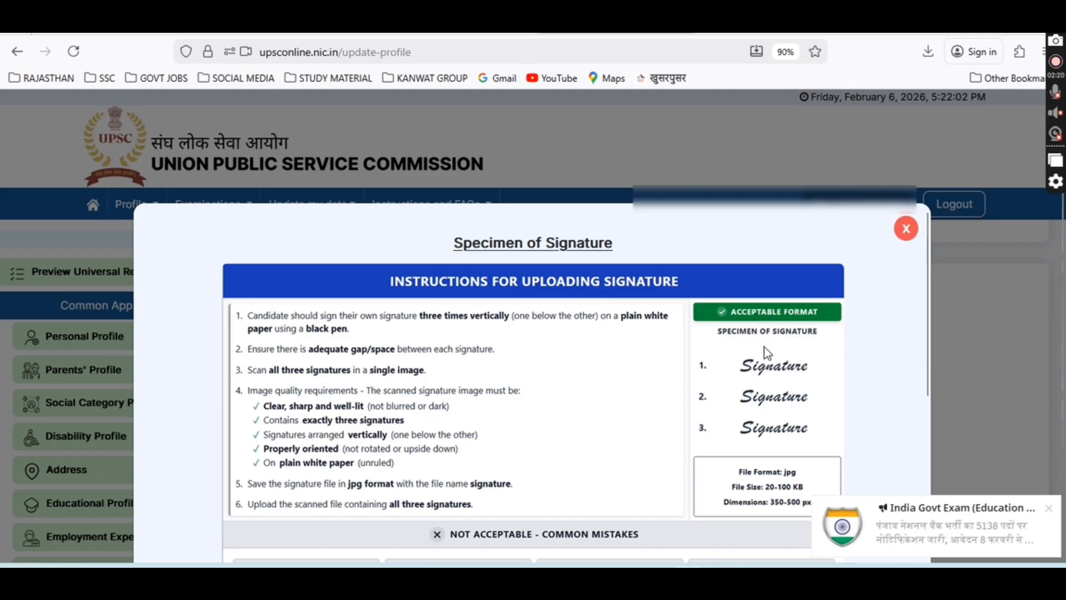
scroll(765, 347, down, 2)
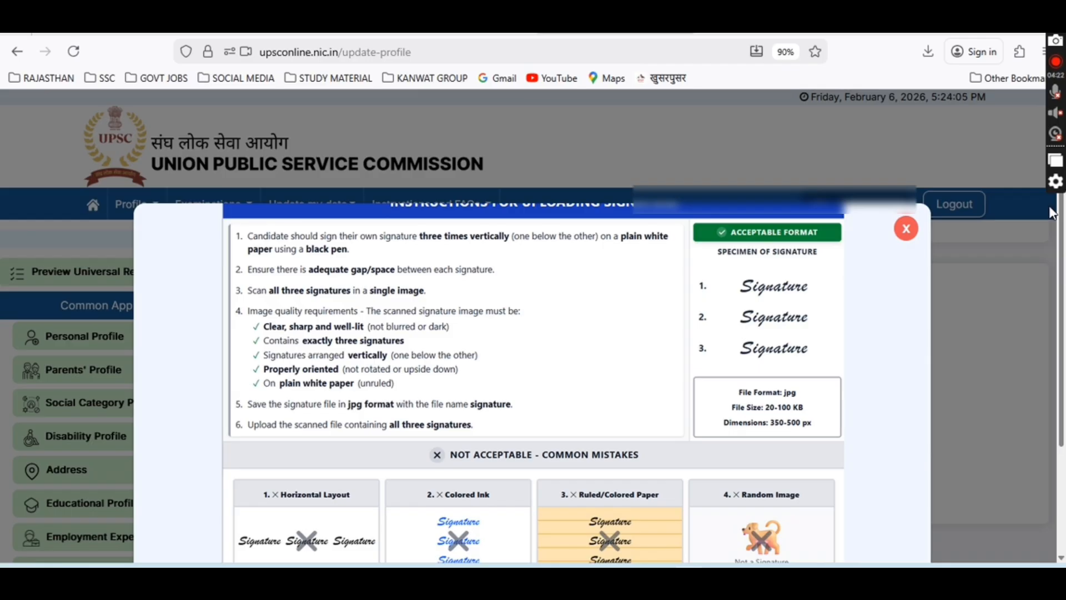
click(906, 228)
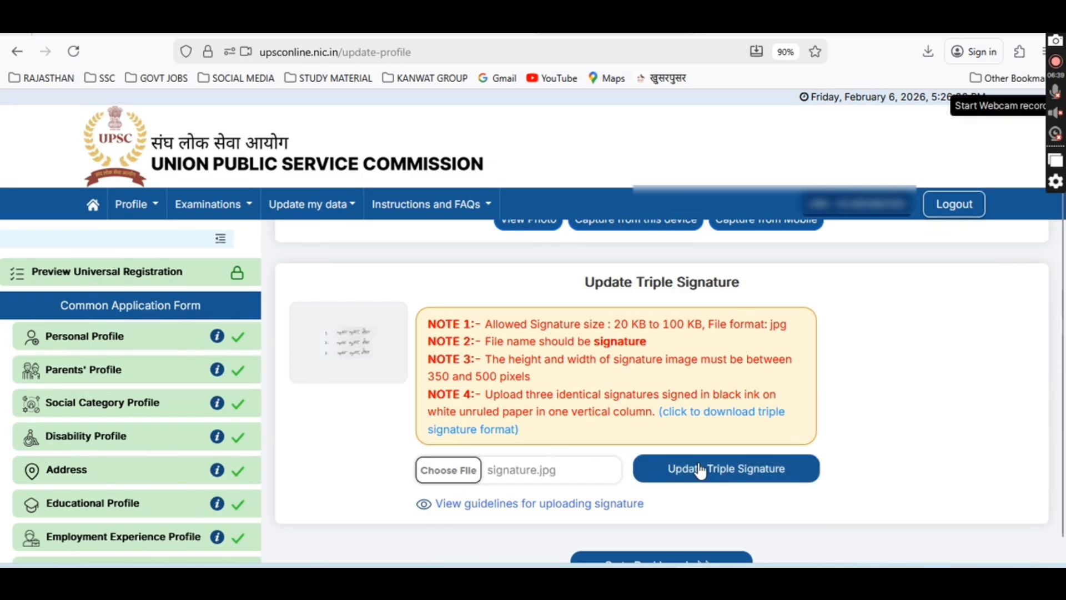
Upload signature.jpg as the triple signature, confirm the replacement and acknowledge the success message.
click(698, 469)
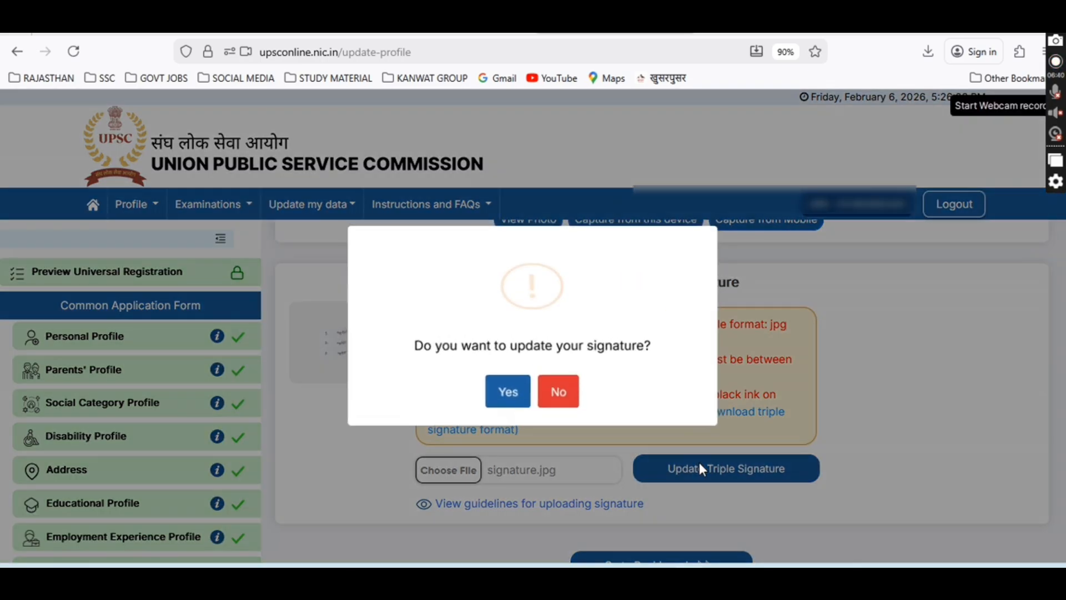
click(505, 388)
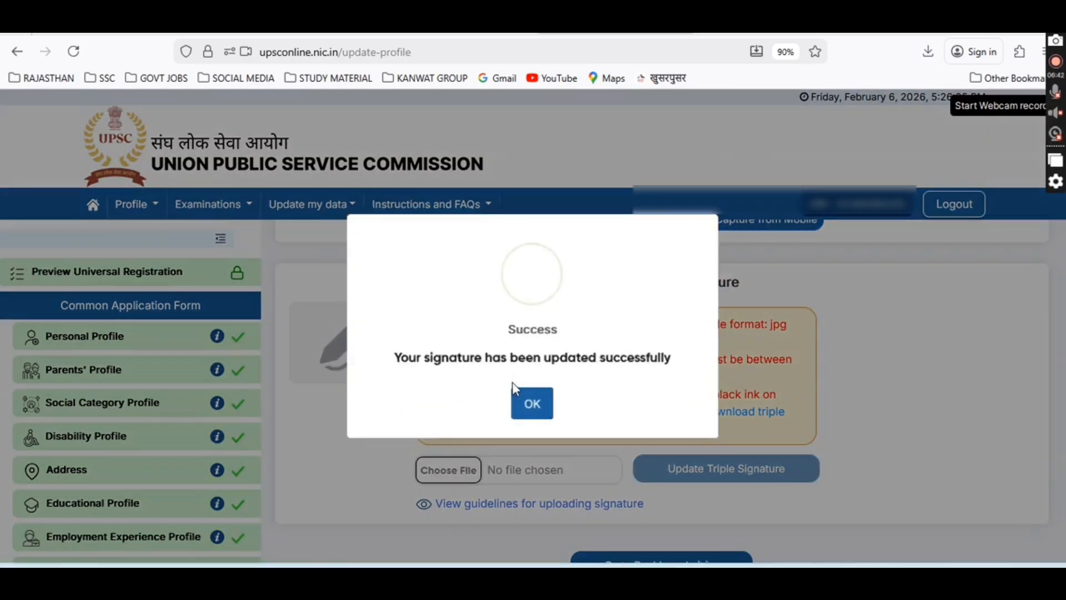
click(536, 409)
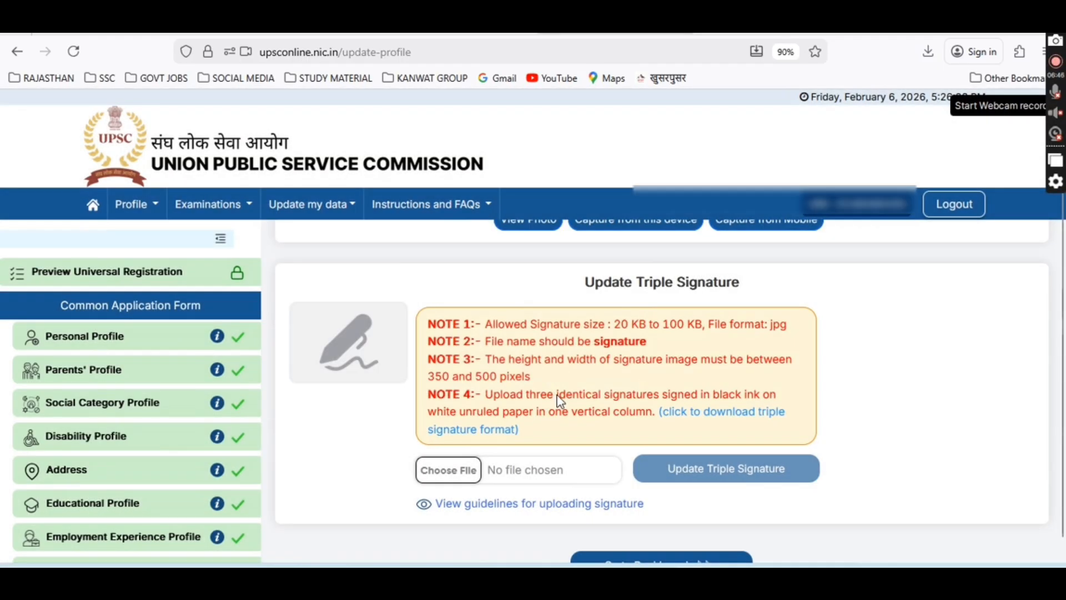
scroll(561, 393, down, 1)
Return to the dashboard and start the Civil Services 2026 application from the examinations list.
click(640, 550)
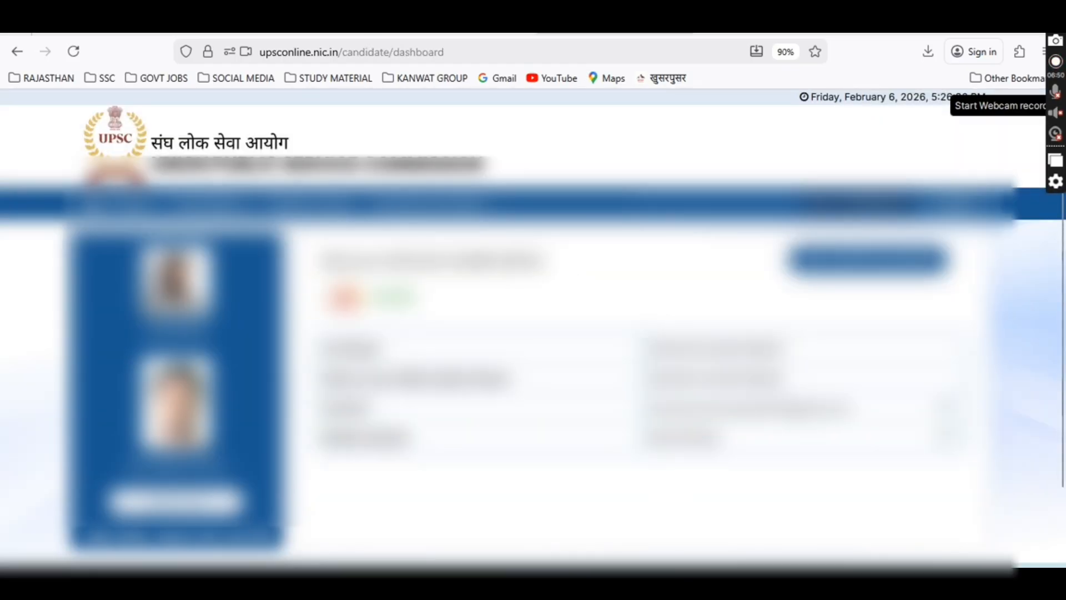
scroll(243, 410, down, 3)
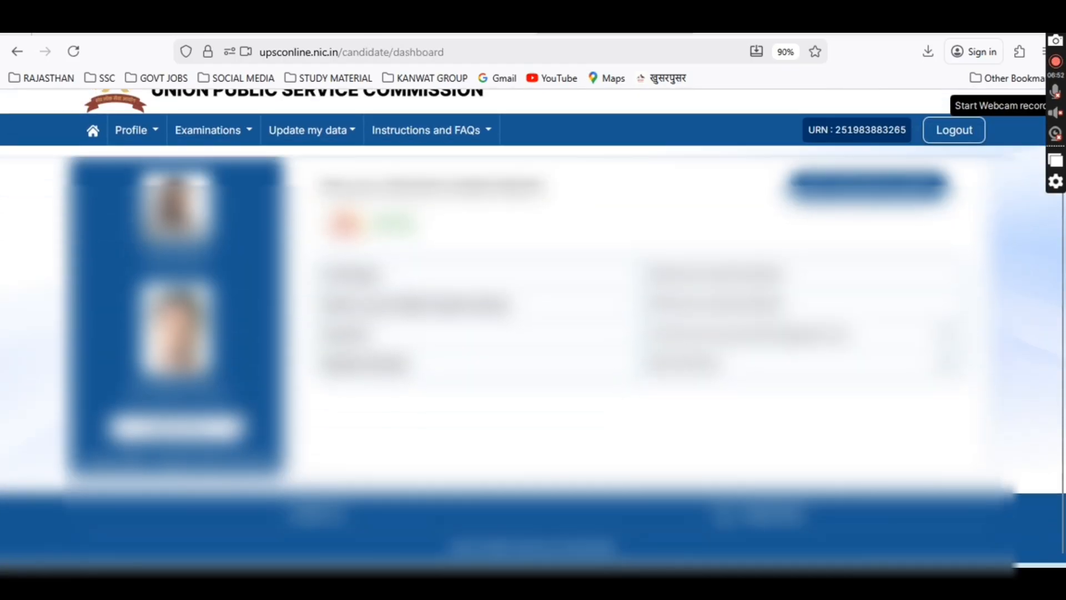
scroll(239, 350, up, 2)
scroll(239, 350, up, 1)
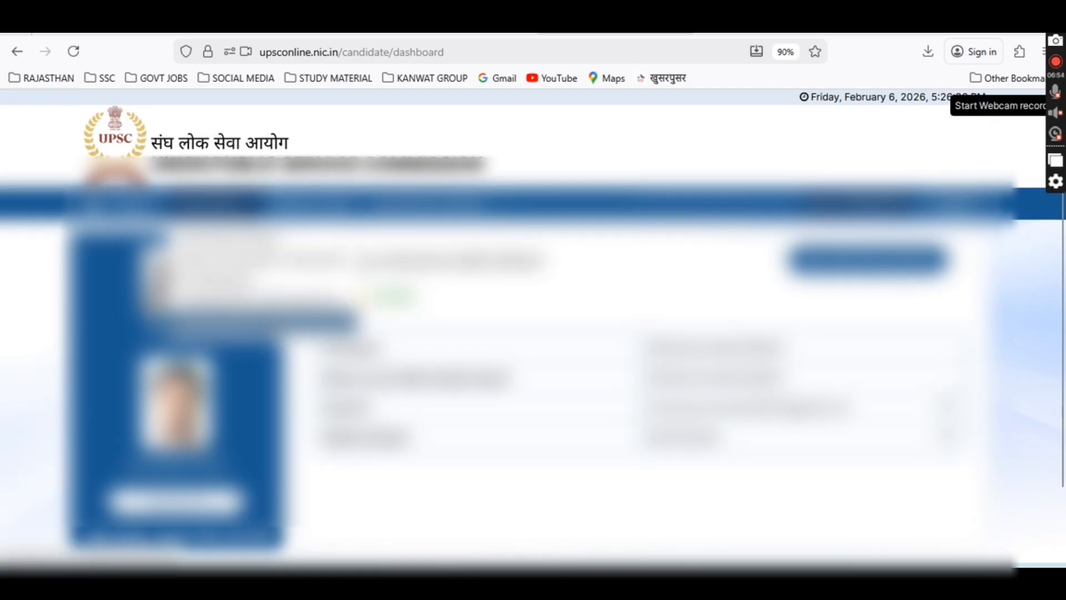
click(247, 257)
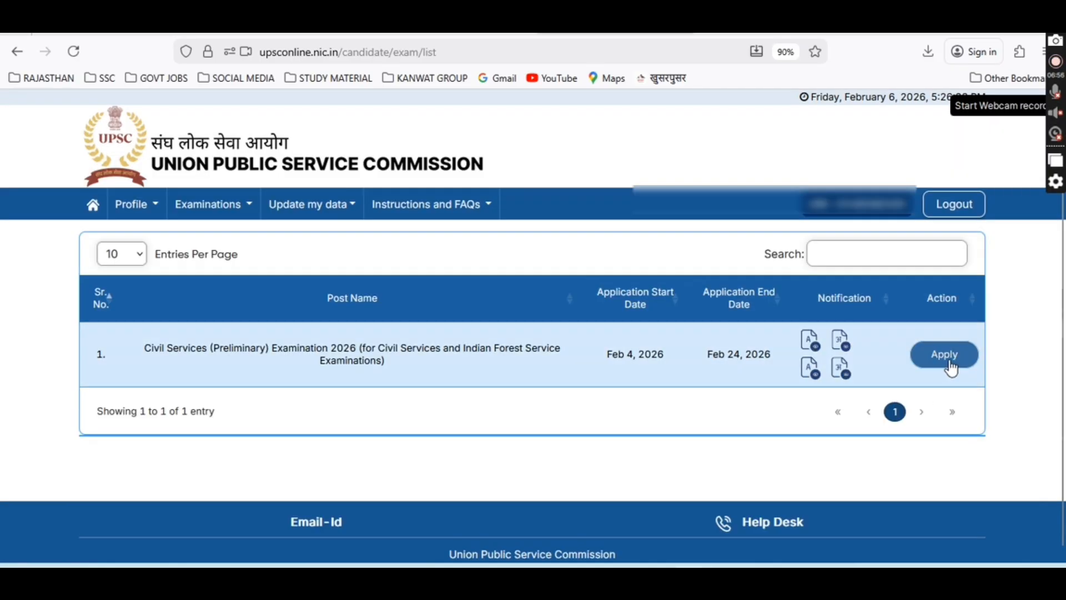
click(948, 361)
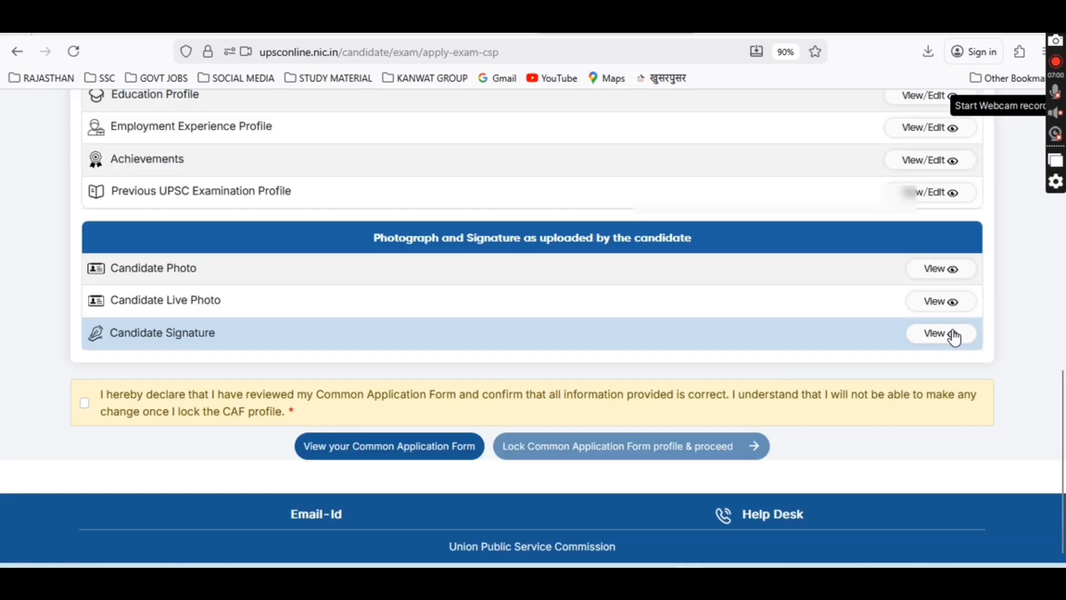
View the uploaded signature, tick the declaration, and view the live photo and candidate photo.
click(951, 332)
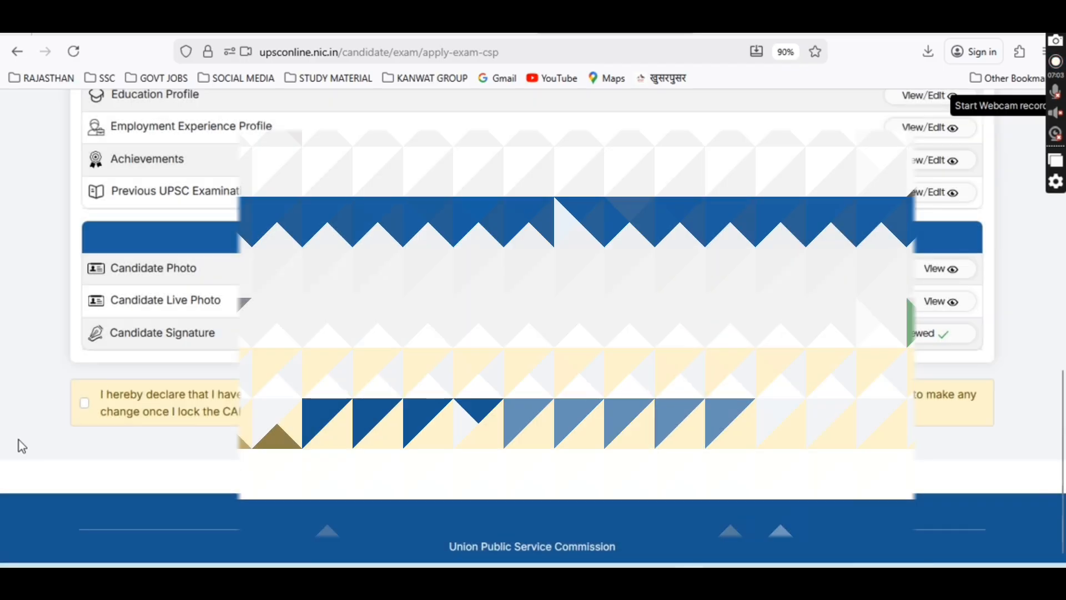
click(84, 403)
click(948, 302)
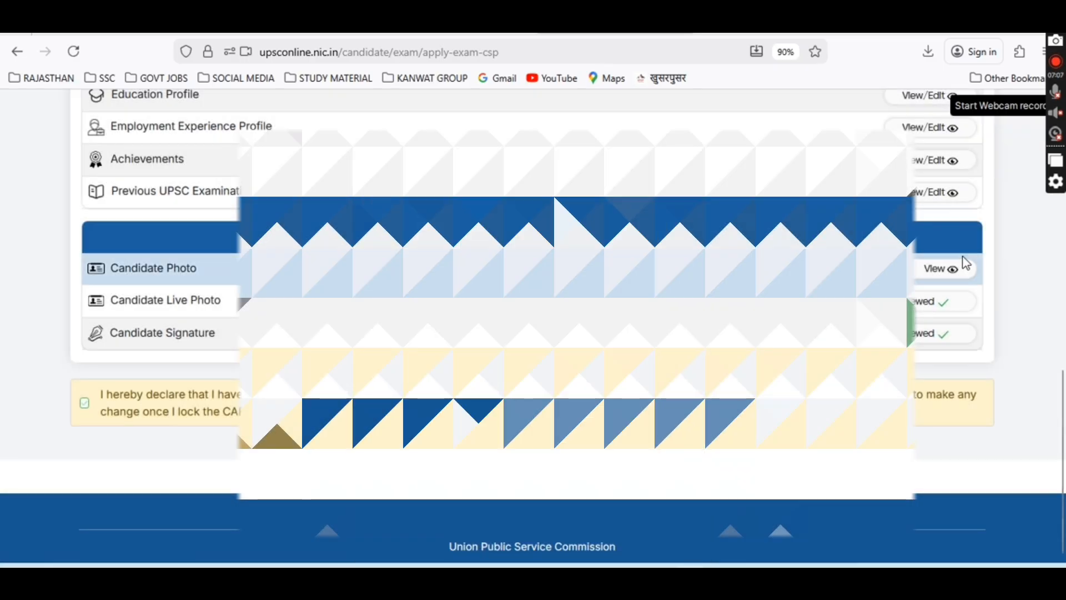
click(966, 267)
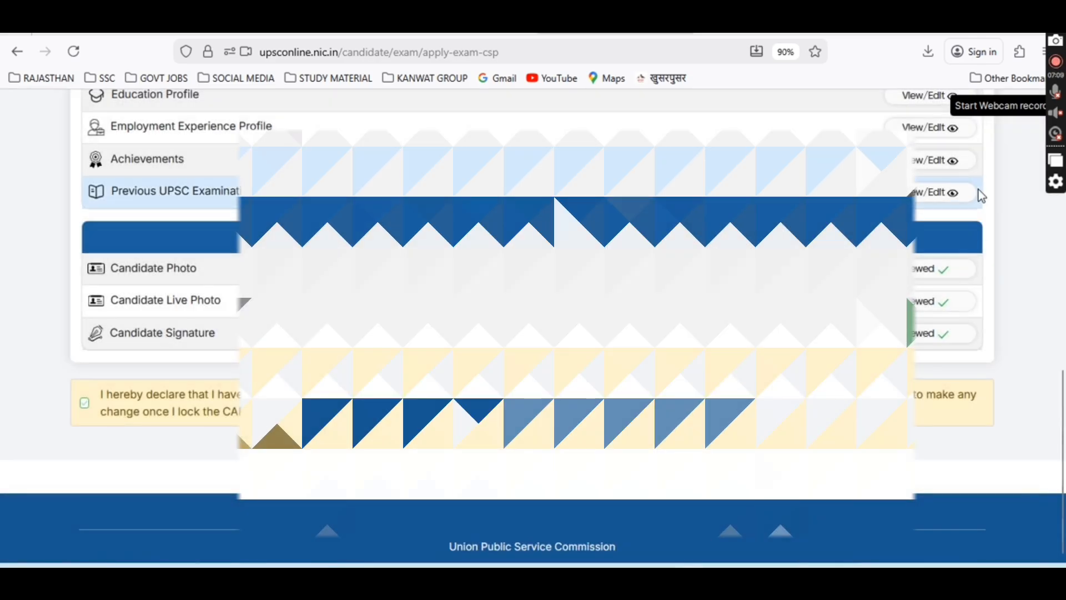
Review the Previous UPSC Examinations, Achievements, Employment Experience and Education profile details.
click(957, 194)
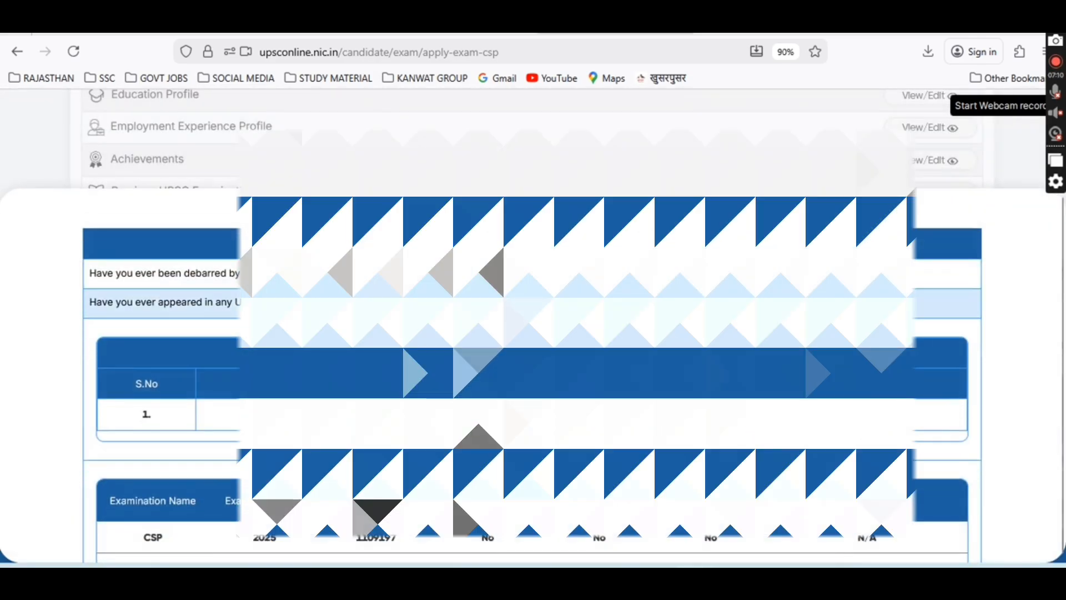
click(559, 536)
scroll(984, 255, up, 3)
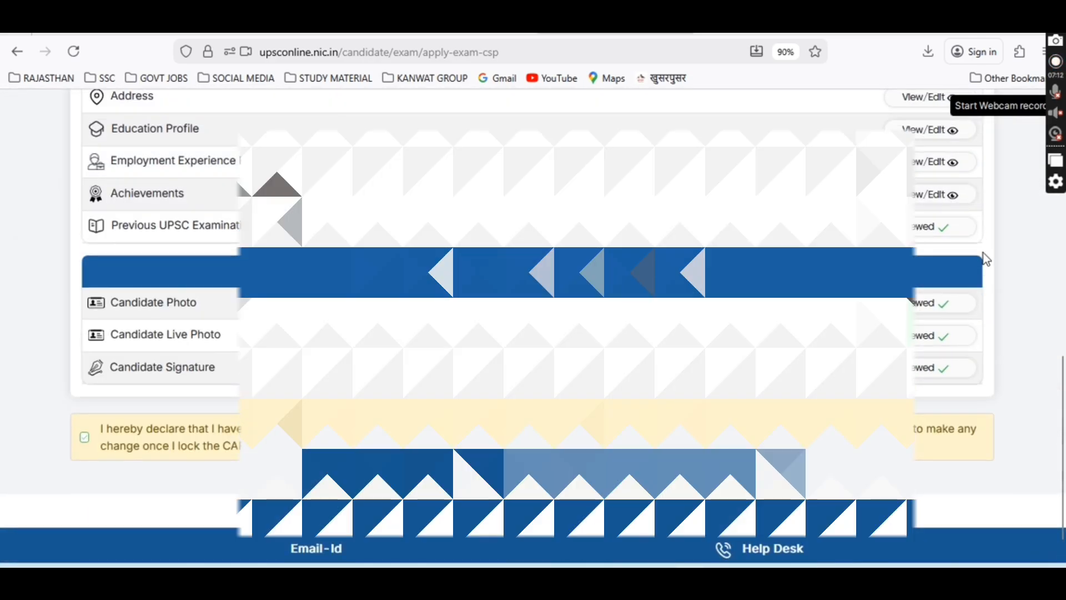
click(958, 310)
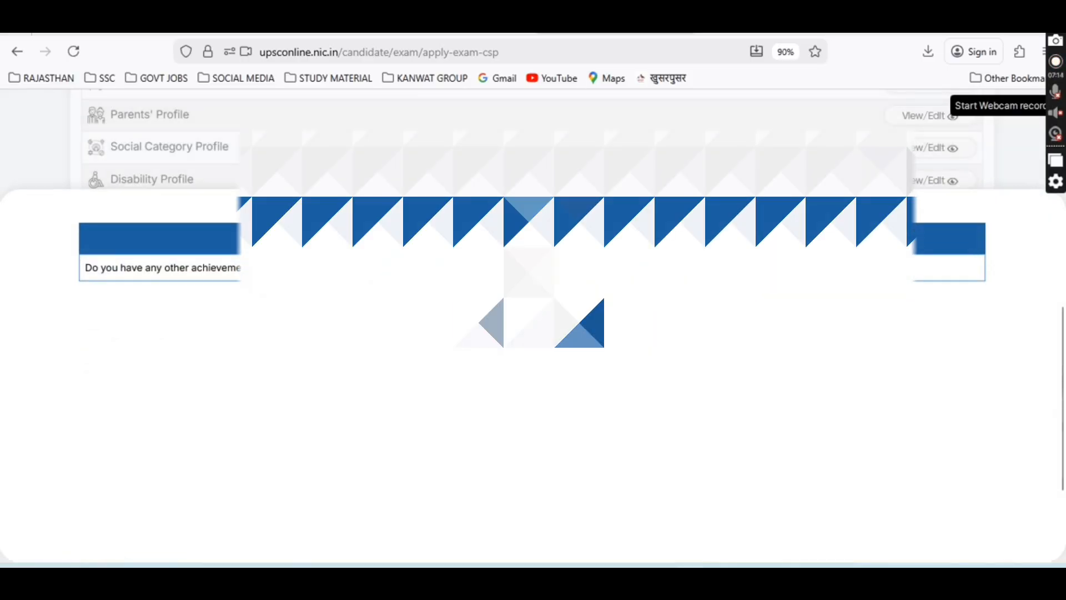
click(562, 328)
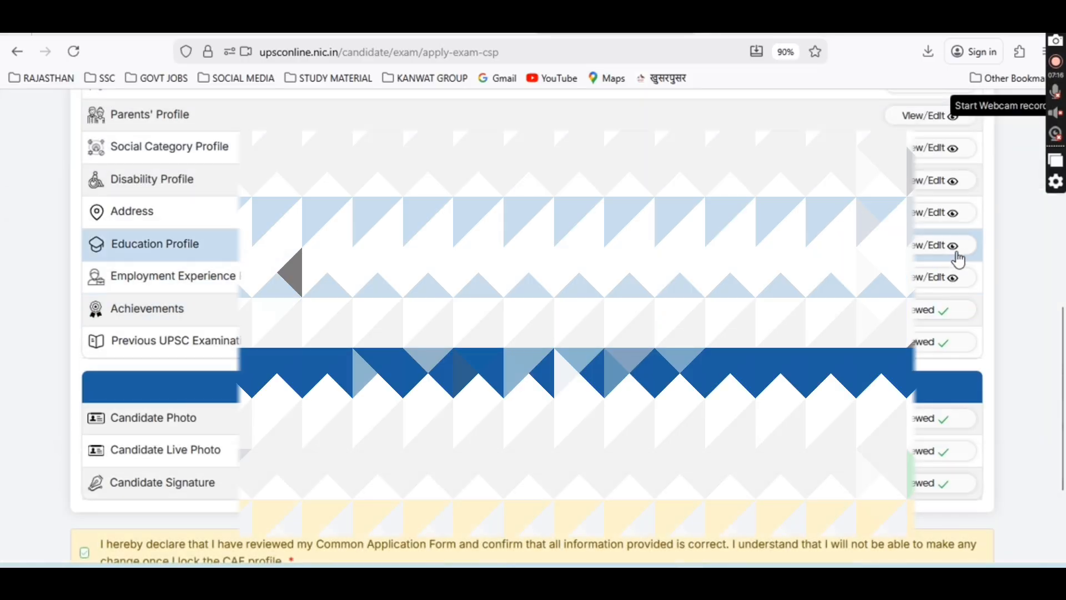
click(957, 281)
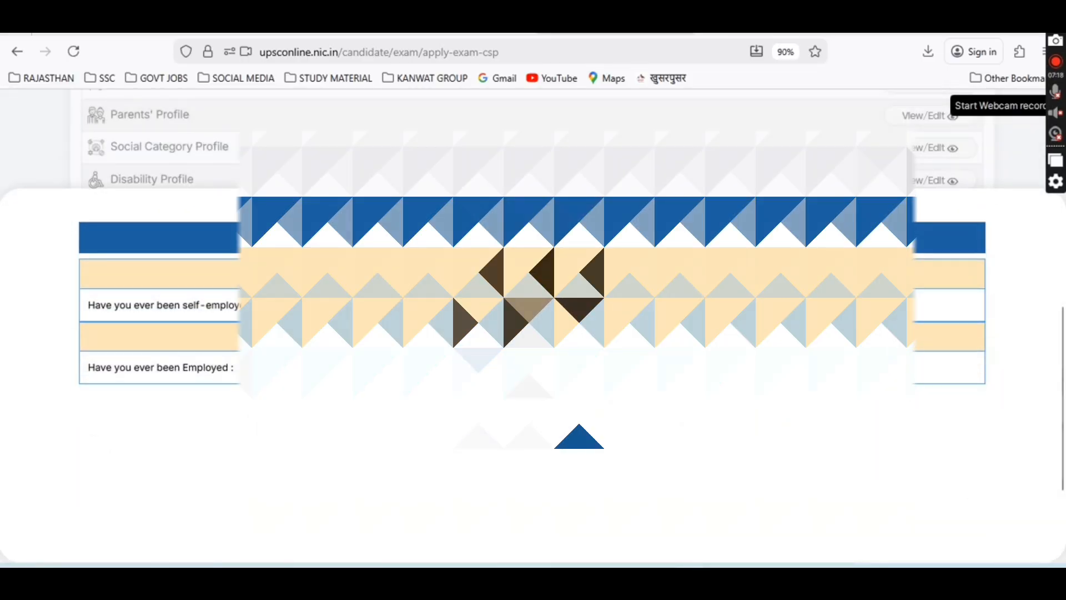
click(572, 429)
click(957, 248)
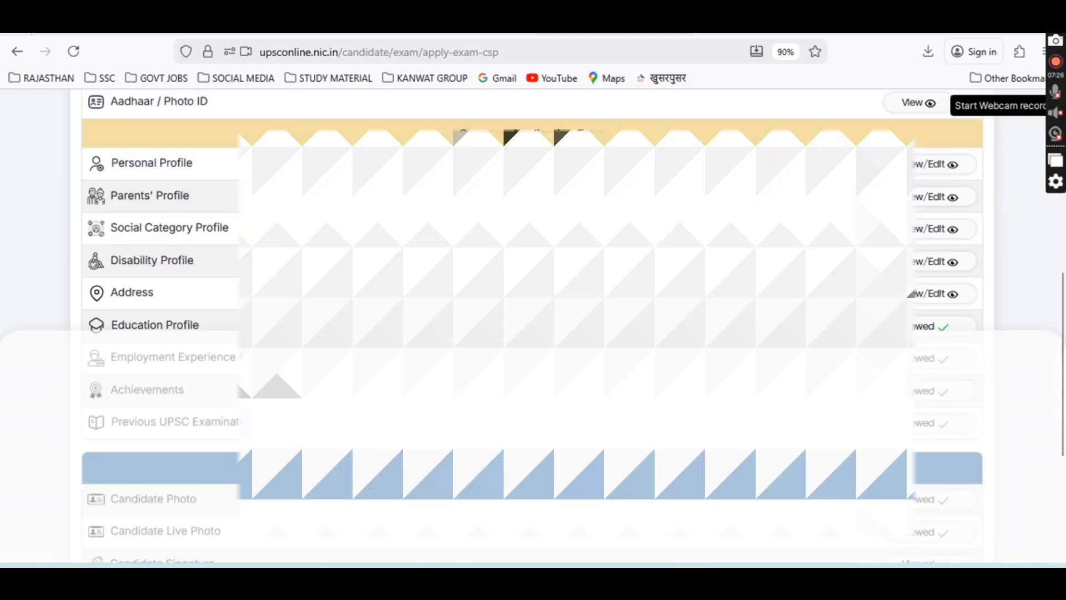
click(951, 295)
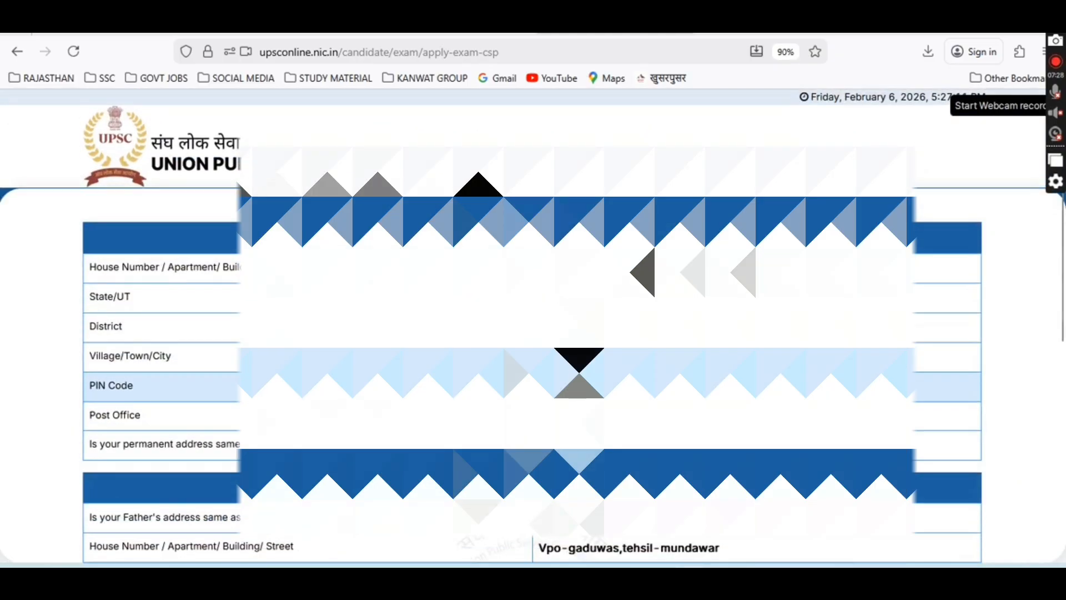
Go to the profile page, dismiss the popup, and open the Address section.
scroll(532, 344, down, 6)
scroll(532, 345, down, 3)
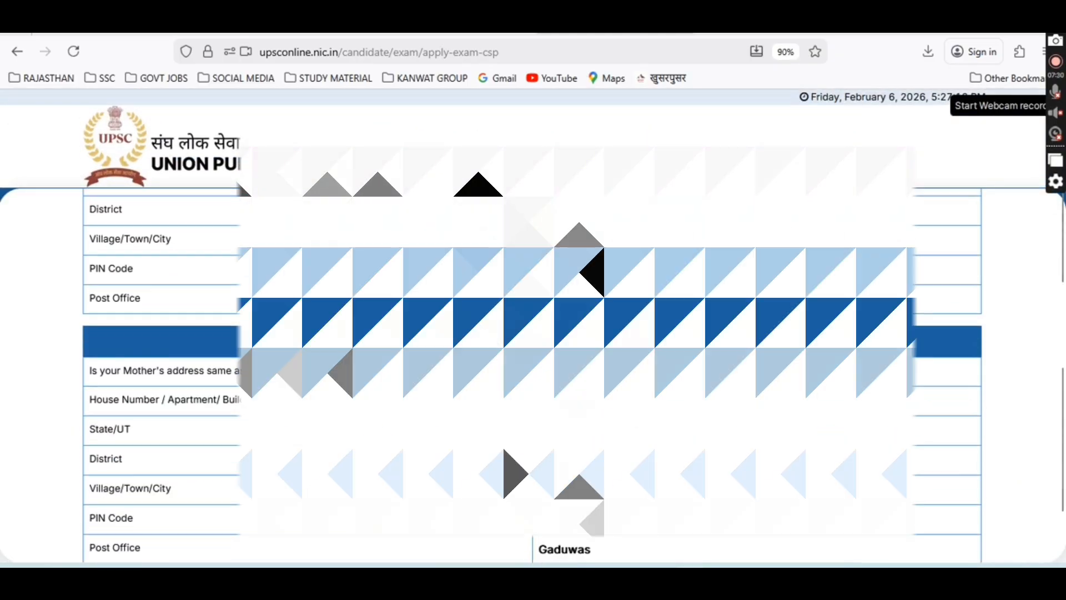
click(526, 513)
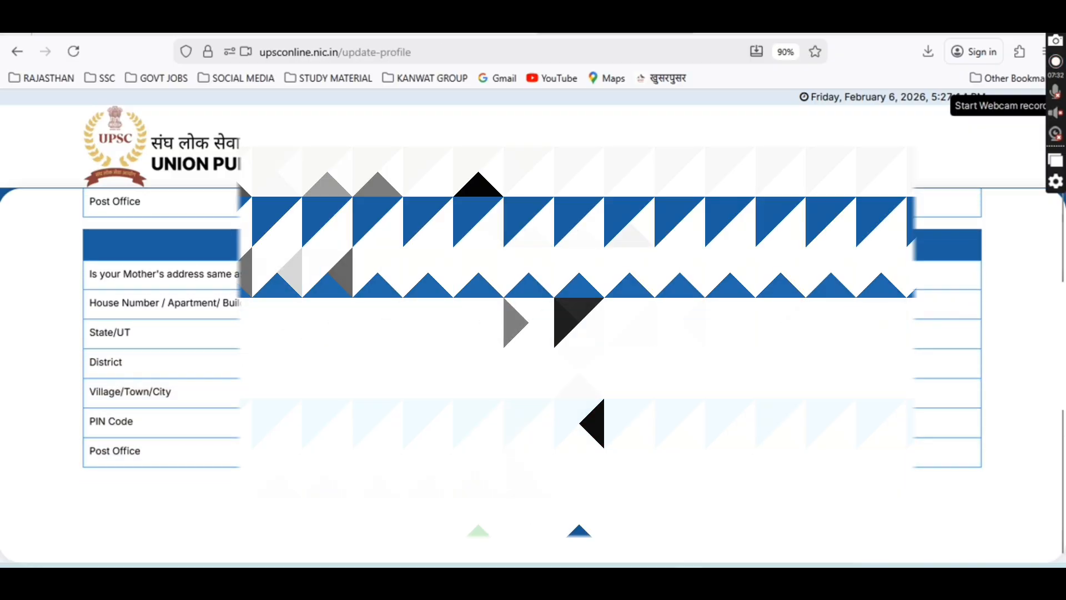
click(523, 338)
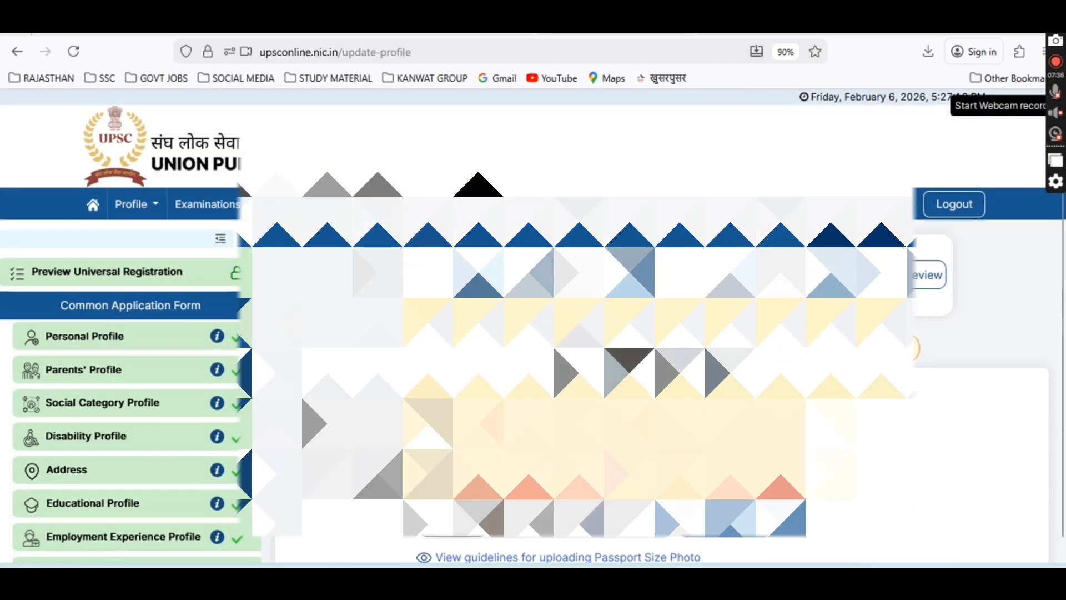
scroll(90, 408, down, 2)
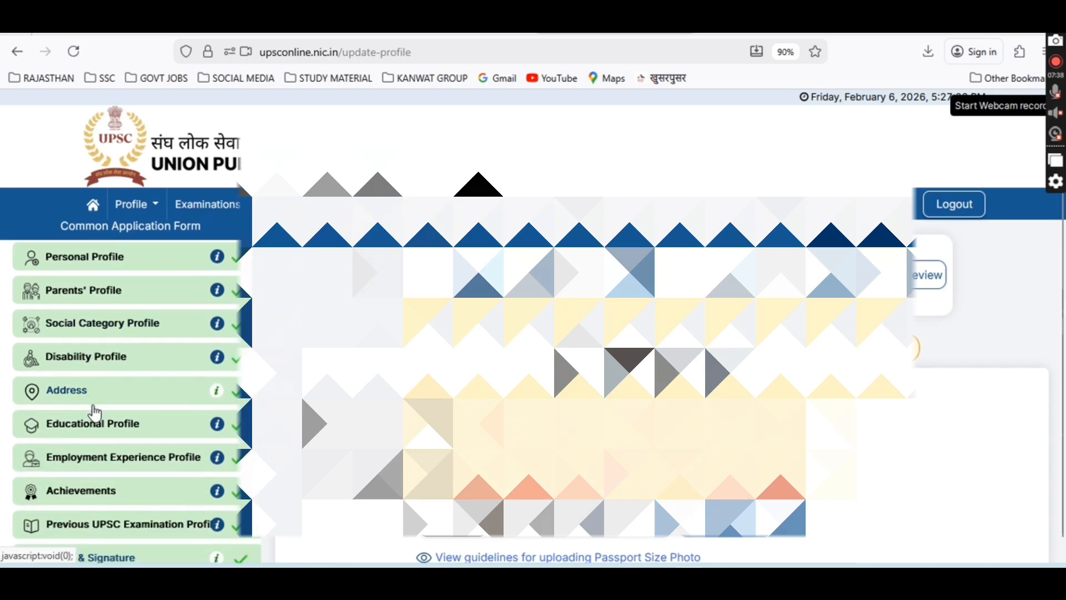
click(100, 398)
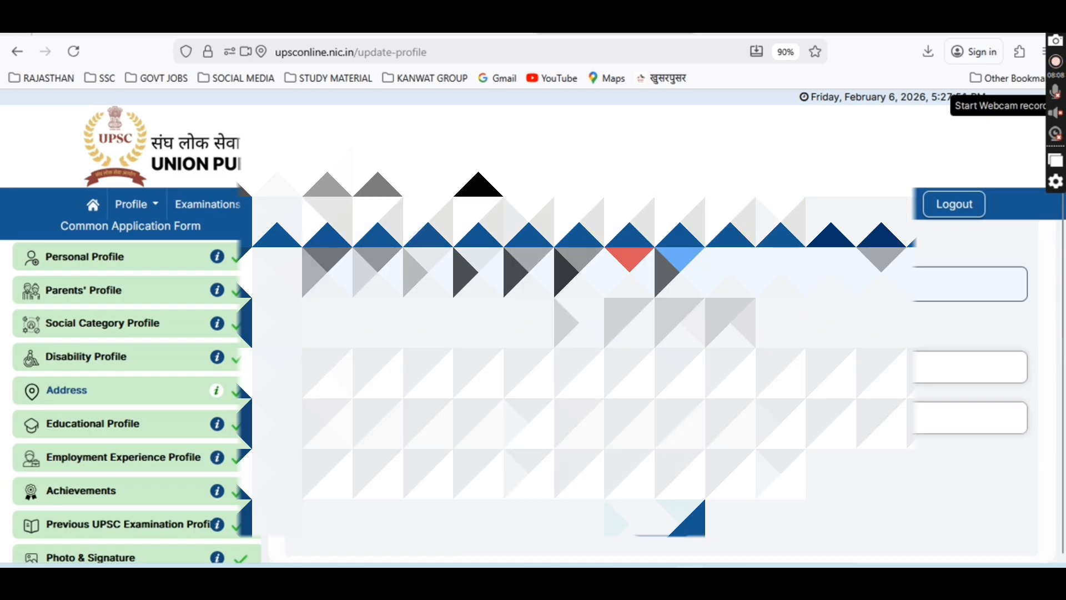
click(216, 210)
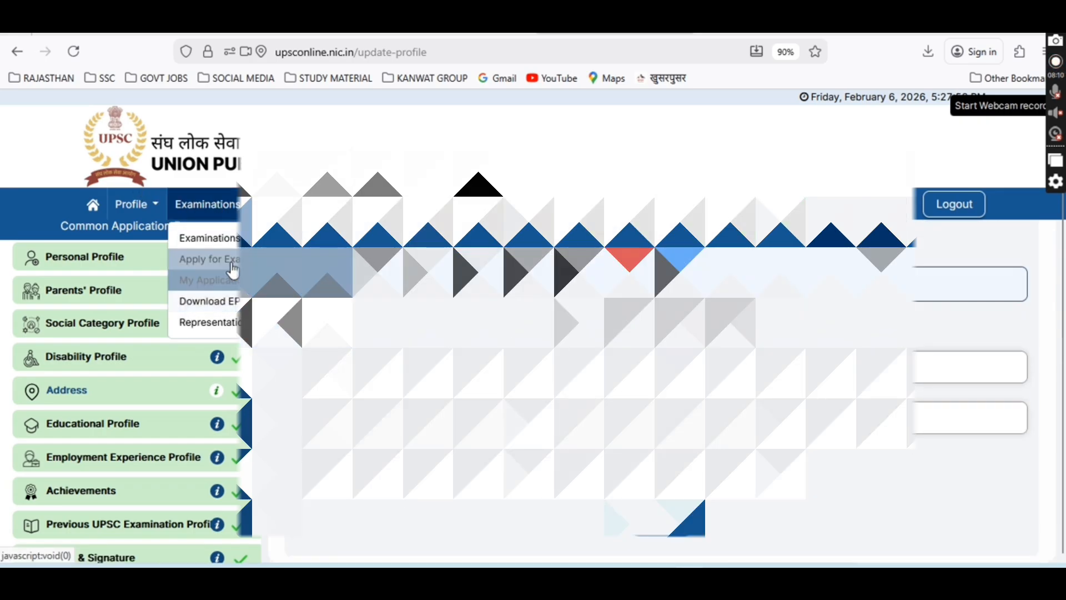
Restart the Civil Services application and view the Candidate Identity and Matriculation Board profiles.
click(211, 257)
click(946, 355)
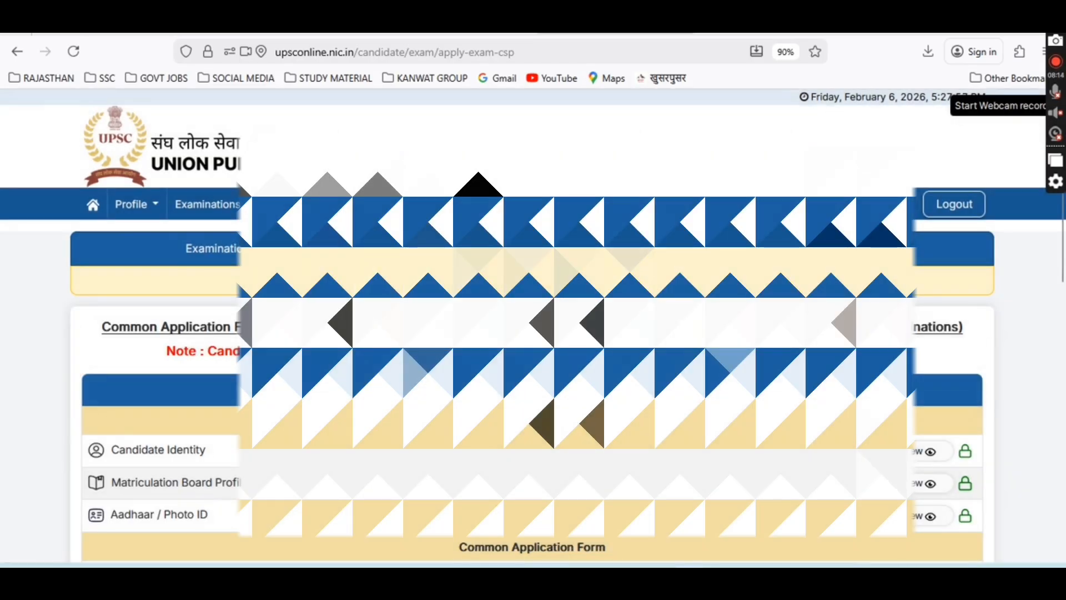
scroll(889, 339, down, 3)
click(929, 306)
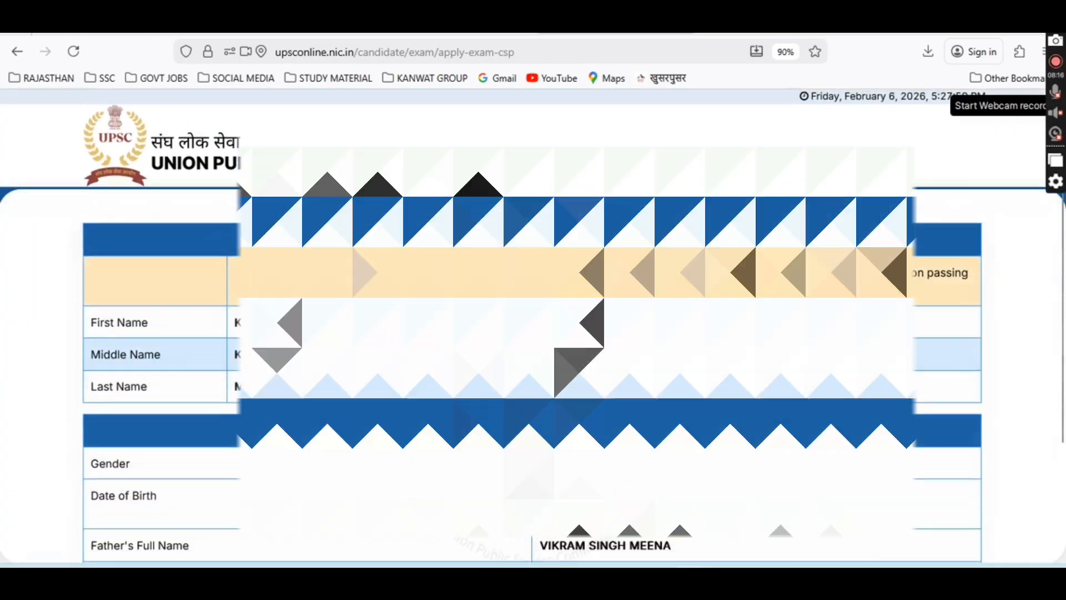
scroll(929, 311, down, 3)
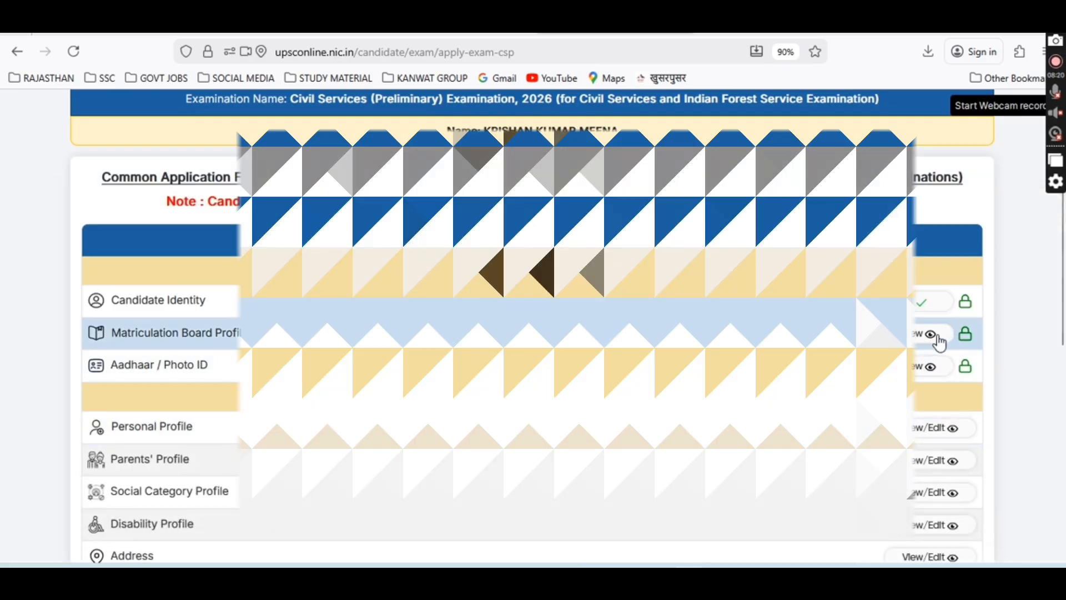
click(939, 339)
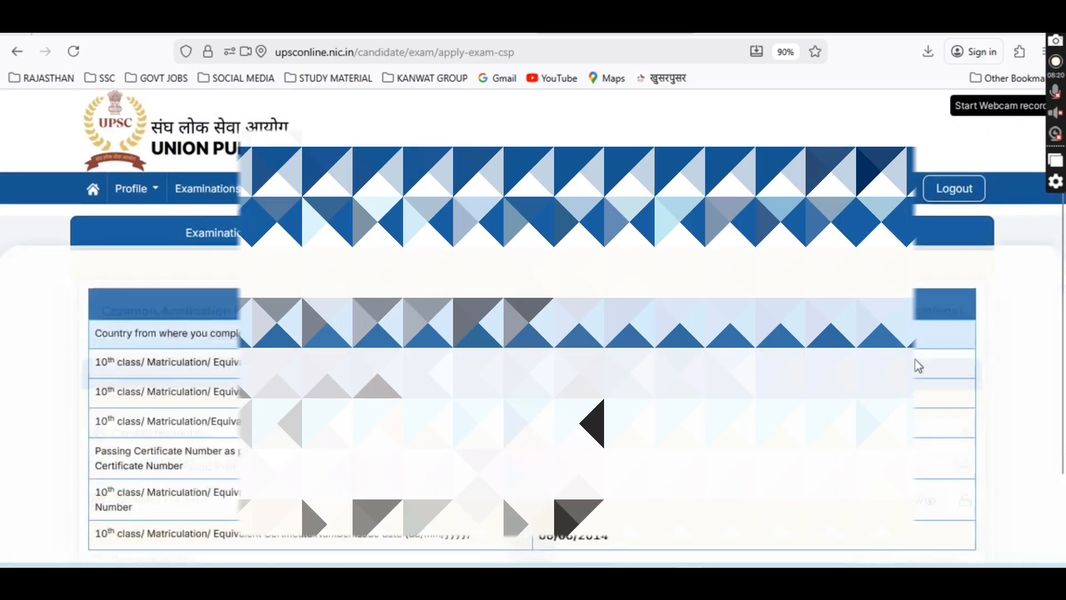
Scroll down and open the Social Category Profile for review.
scroll(916, 360, down, 4)
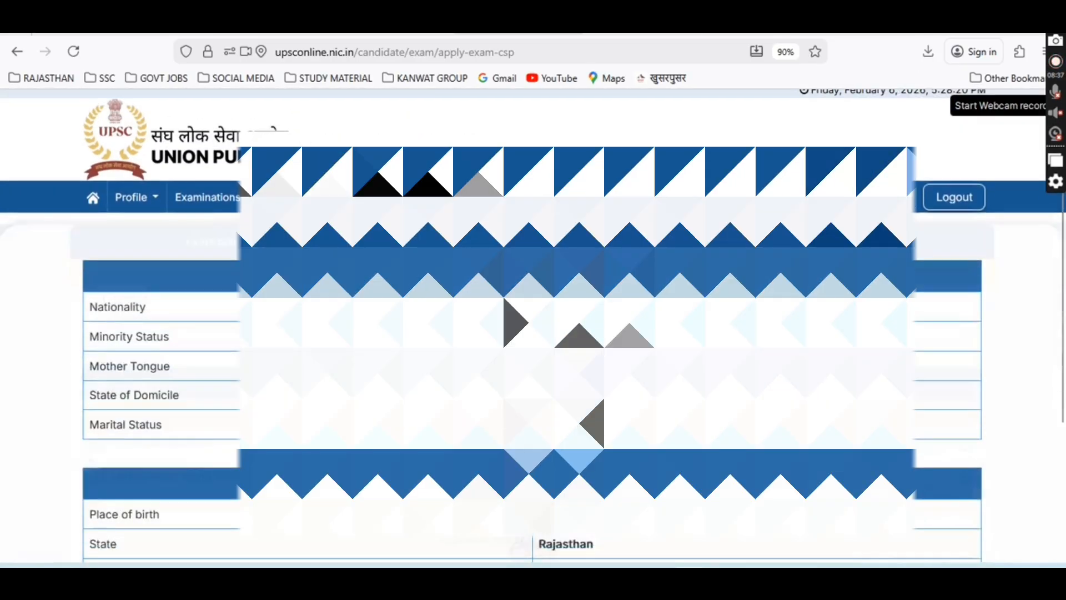
scroll(532, 333, down, 6)
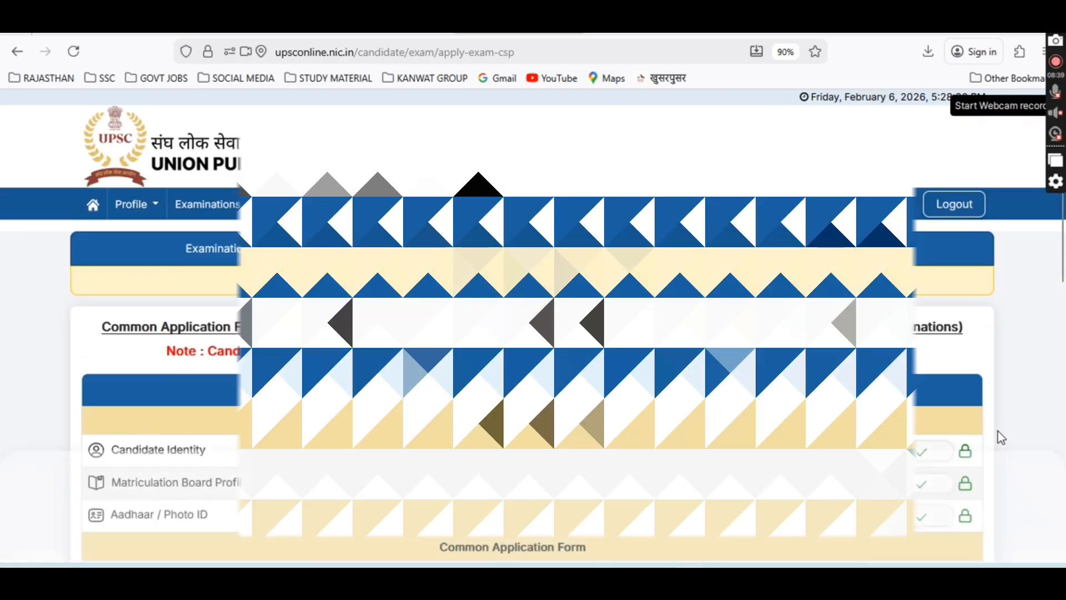
scroll(971, 435, down, 3)
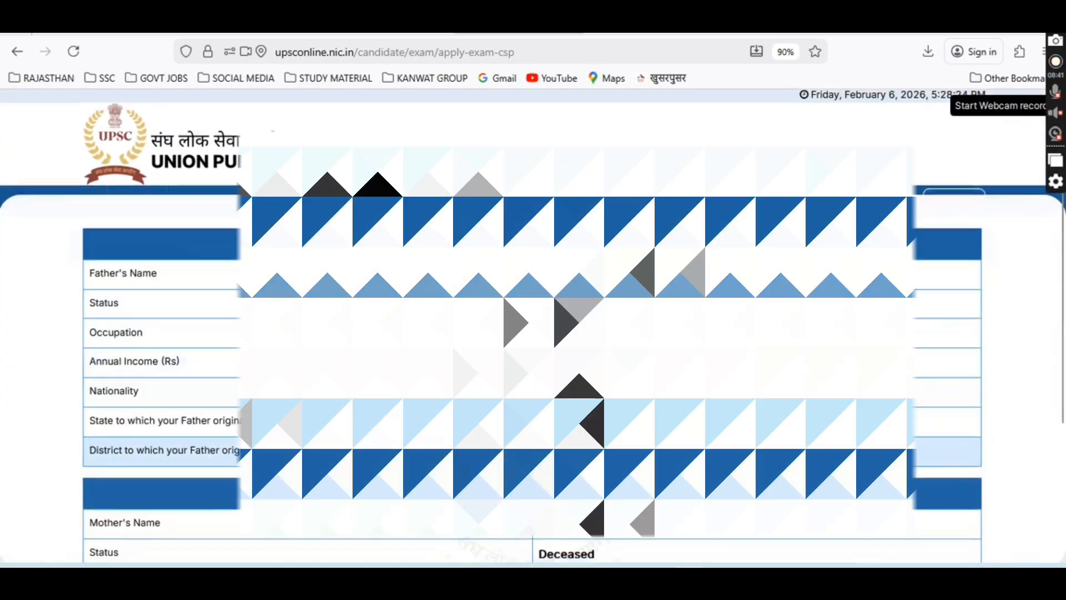
scroll(532, 334, down, 3)
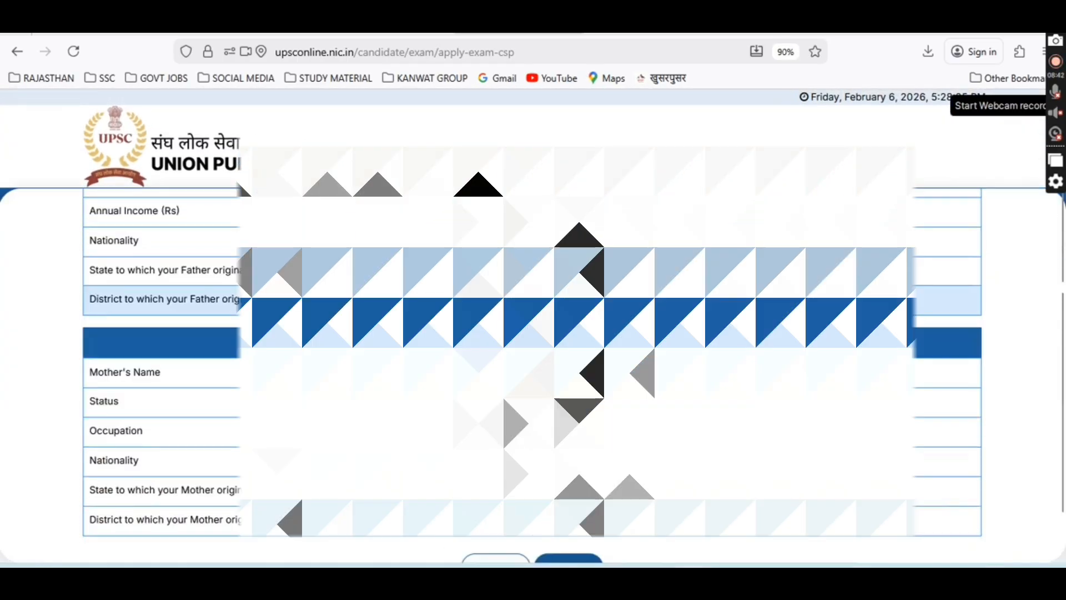
scroll(532, 333, up, 3)
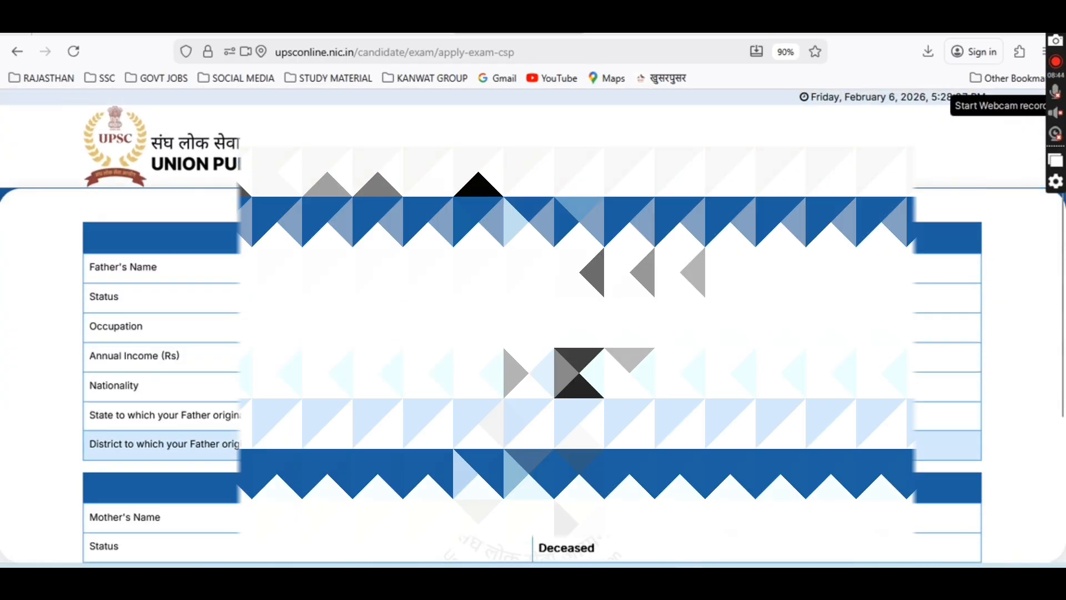
scroll(532, 333, down, 3)
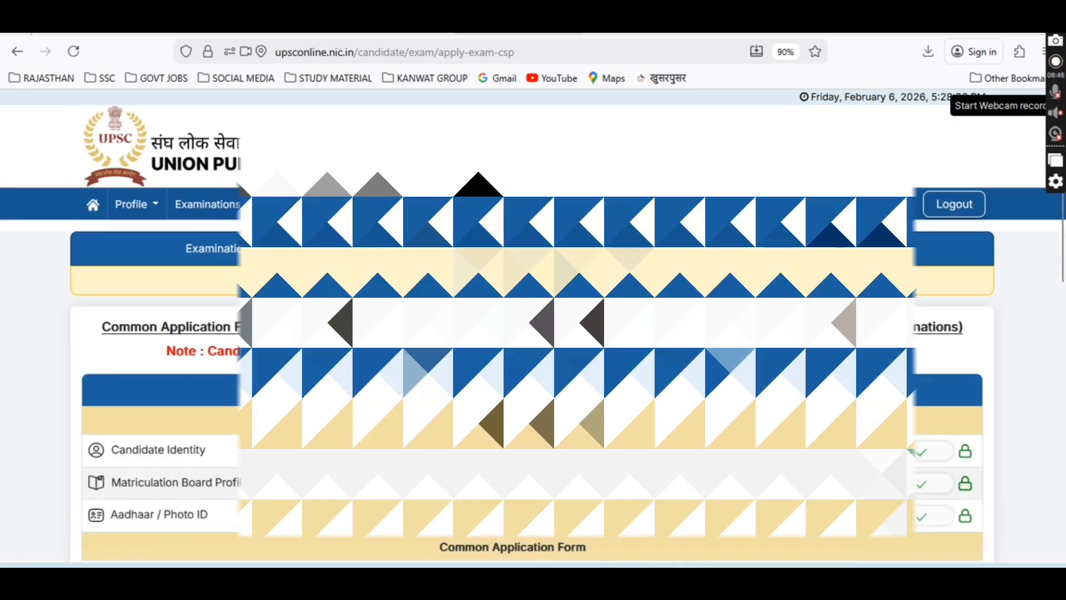
scroll(941, 435, down, 3)
click(941, 488)
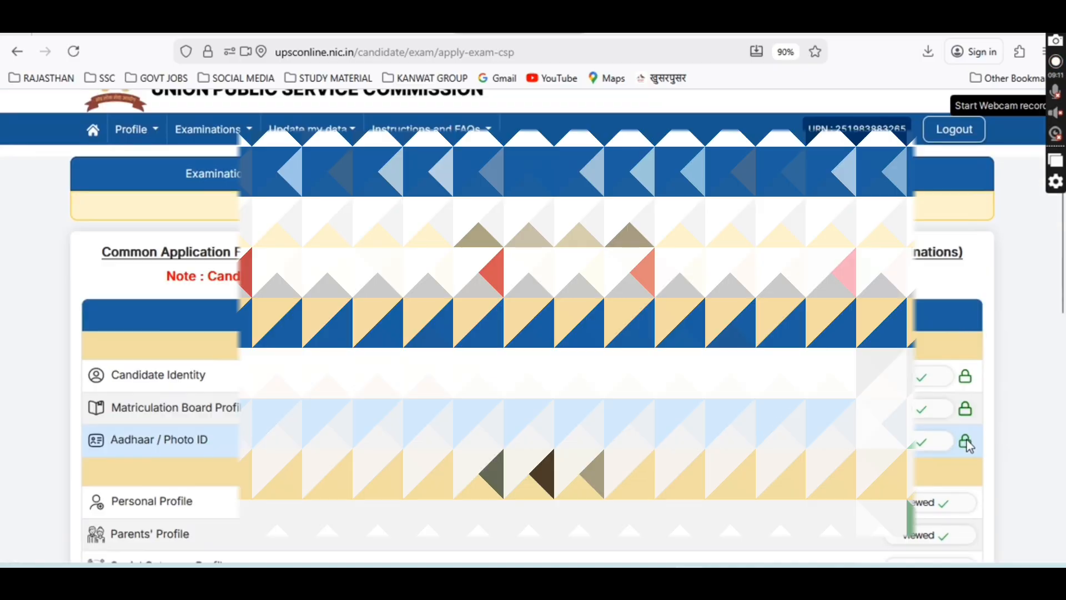
Review the Education, Employment Experience, Achievements and Previous UPSC Examinations profiles.
scroll(960, 392, down, 8)
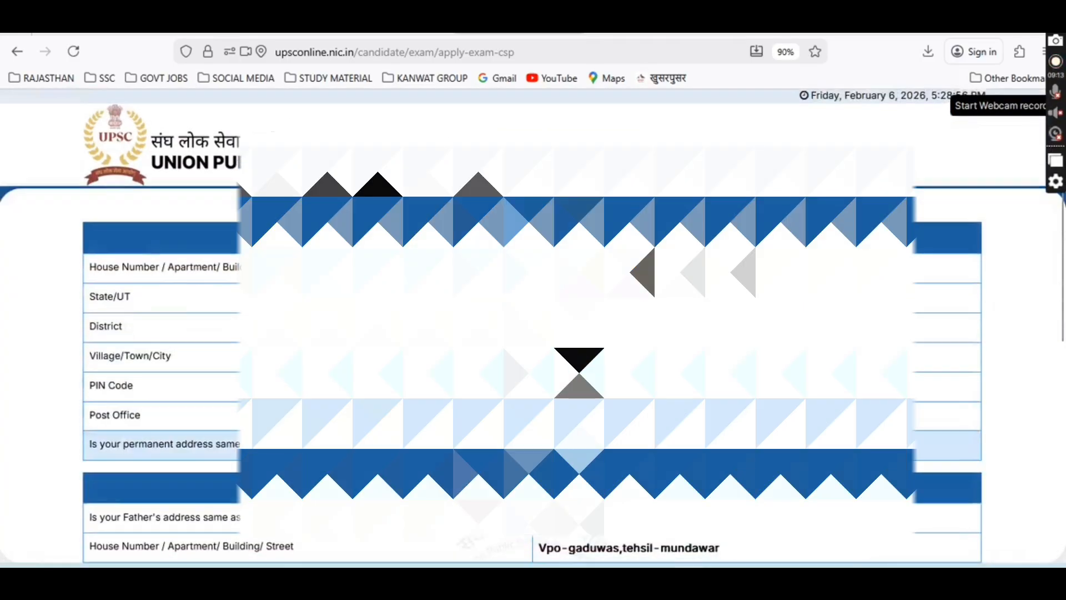
scroll(533, 333, down, 3)
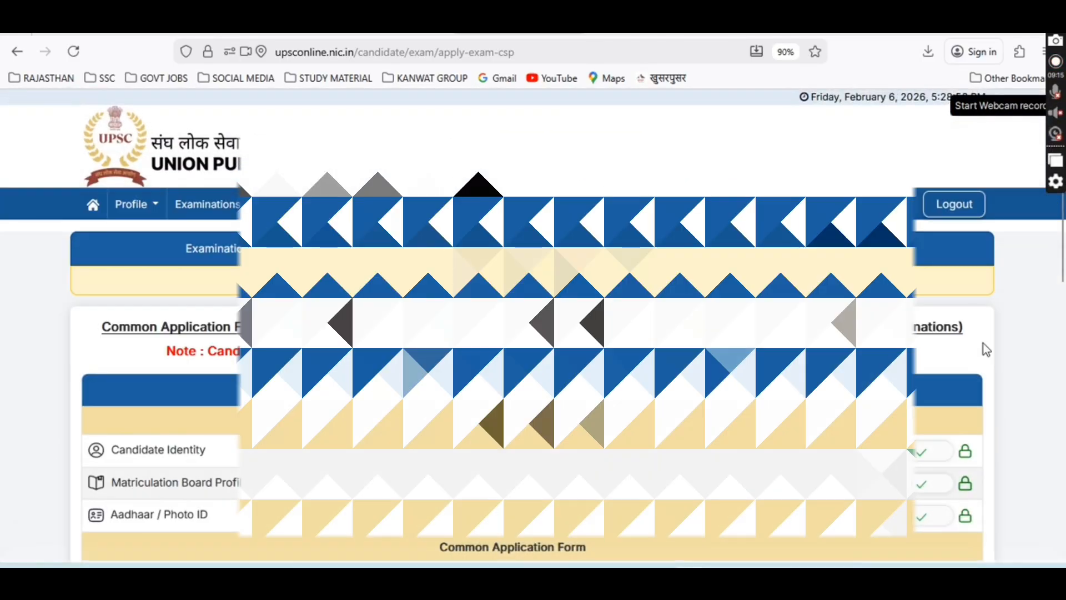
scroll(986, 349, down, 5)
click(952, 364)
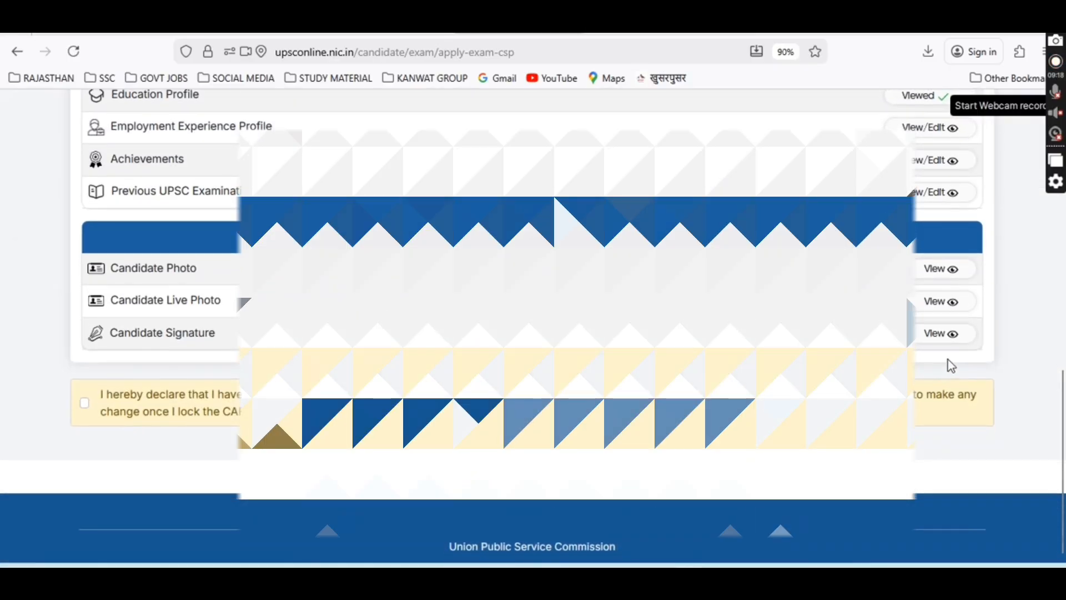
scroll(960, 317, up, 3)
click(955, 281)
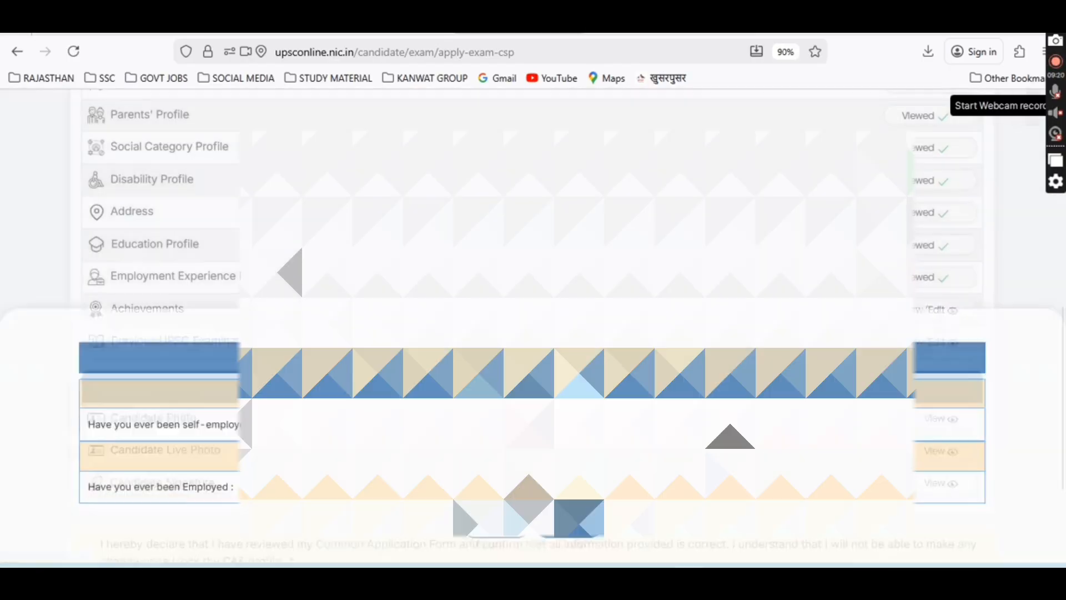
click(958, 310)
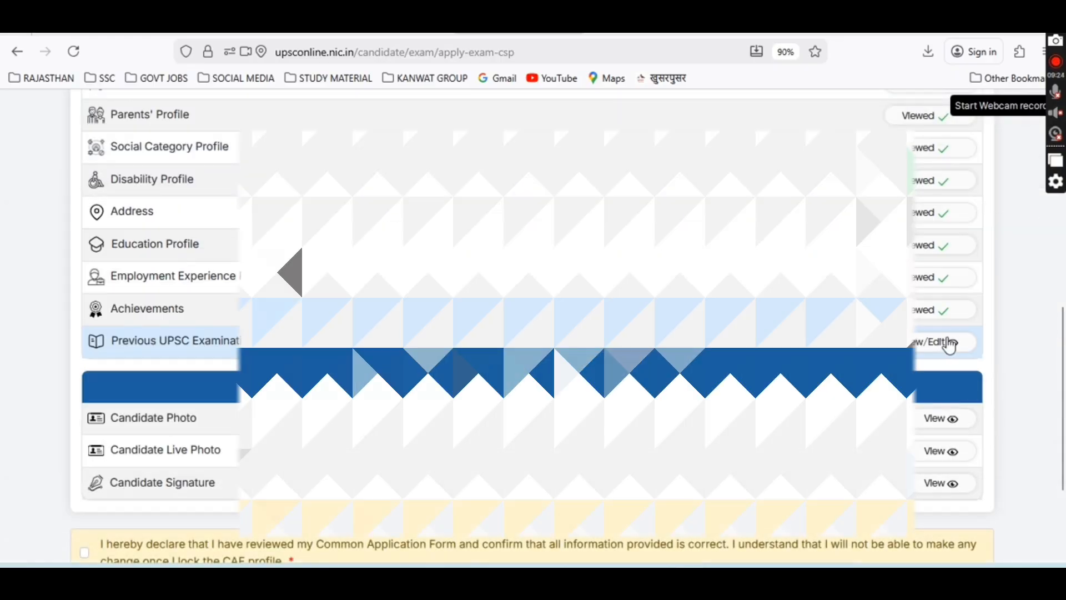
click(951, 340)
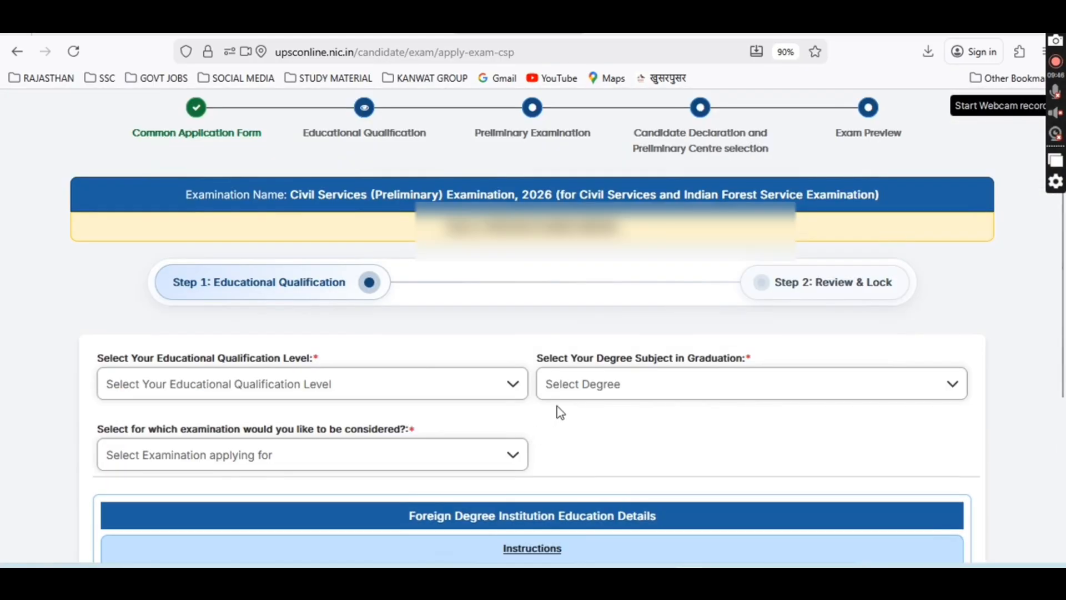
Mark the degree as Already passed and pick Graduate in Sociology as the subject.
click(428, 388)
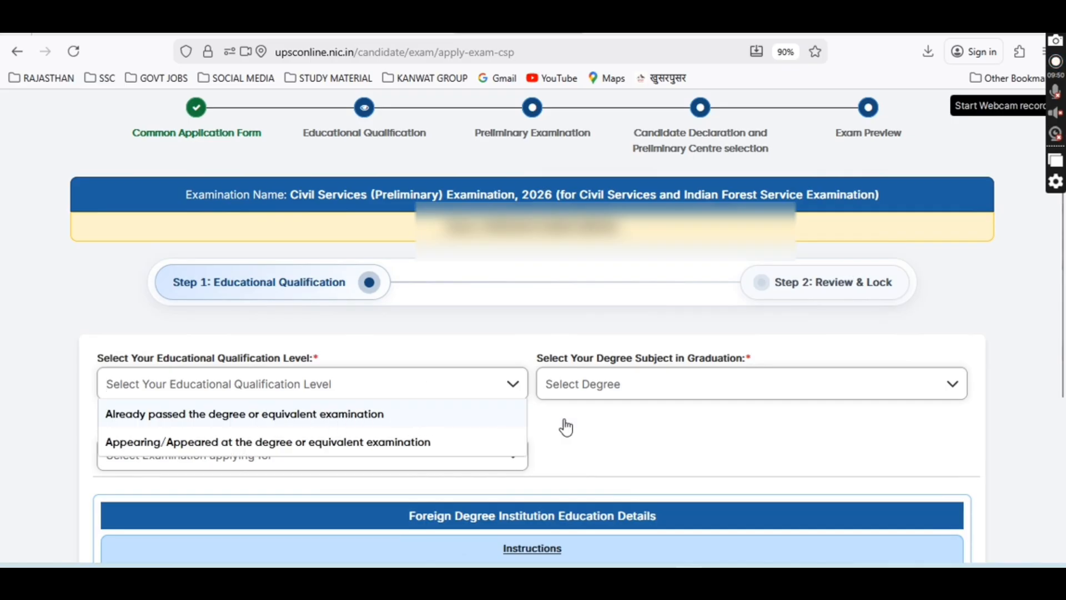
click(292, 422)
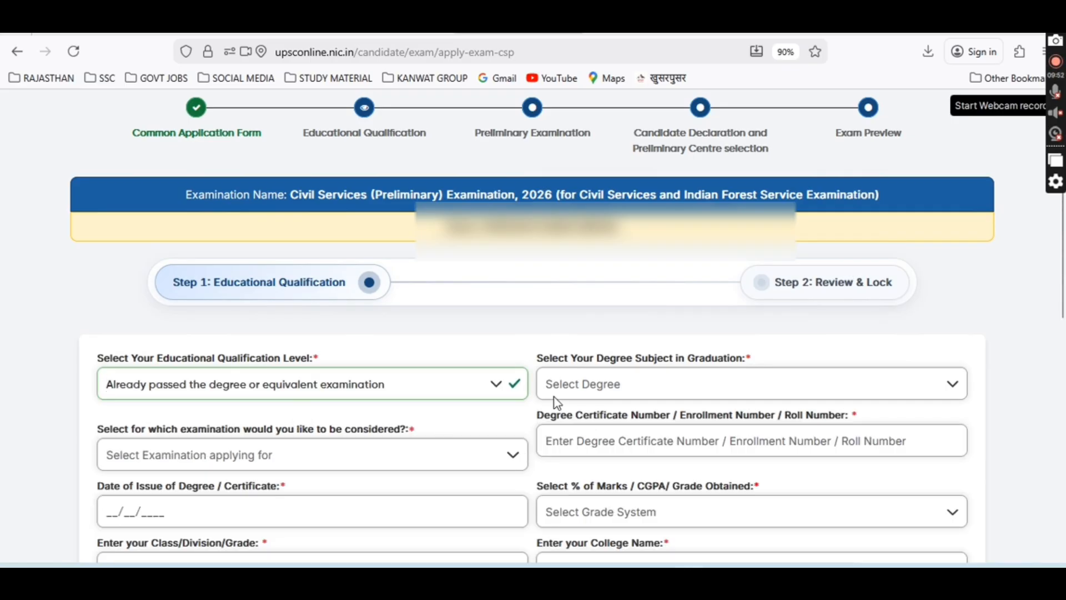
click(581, 387)
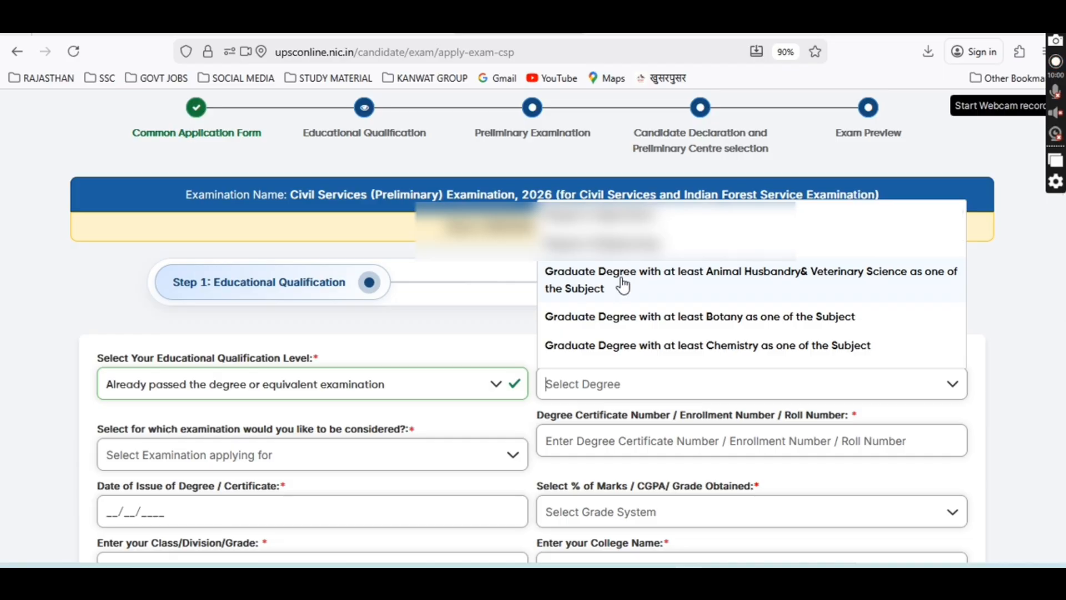
scroll(624, 286, down, 5)
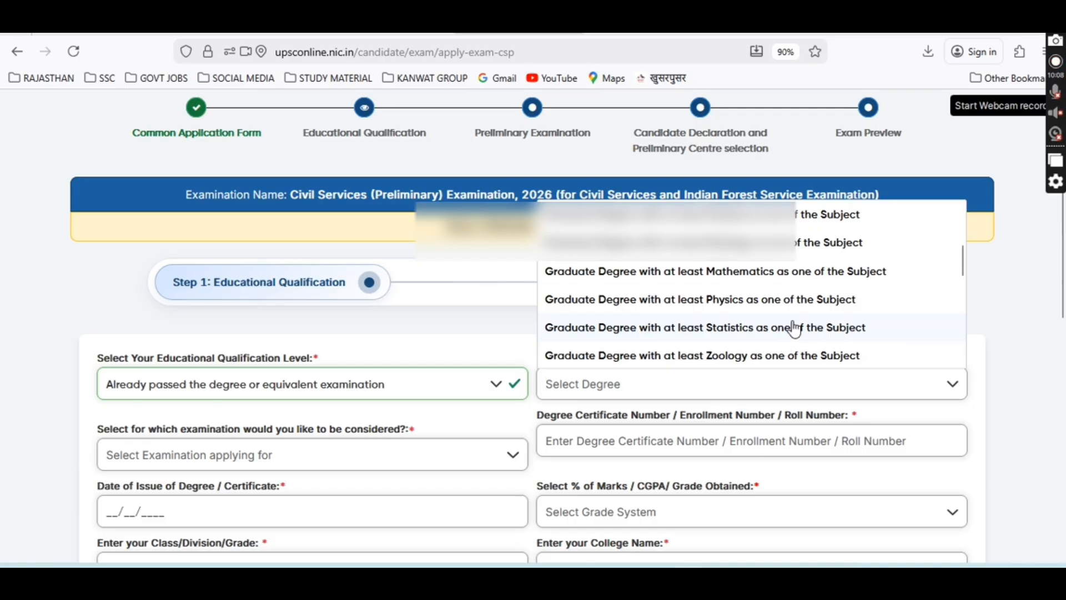
scroll(795, 328, up, 2)
scroll(794, 329, down, 5)
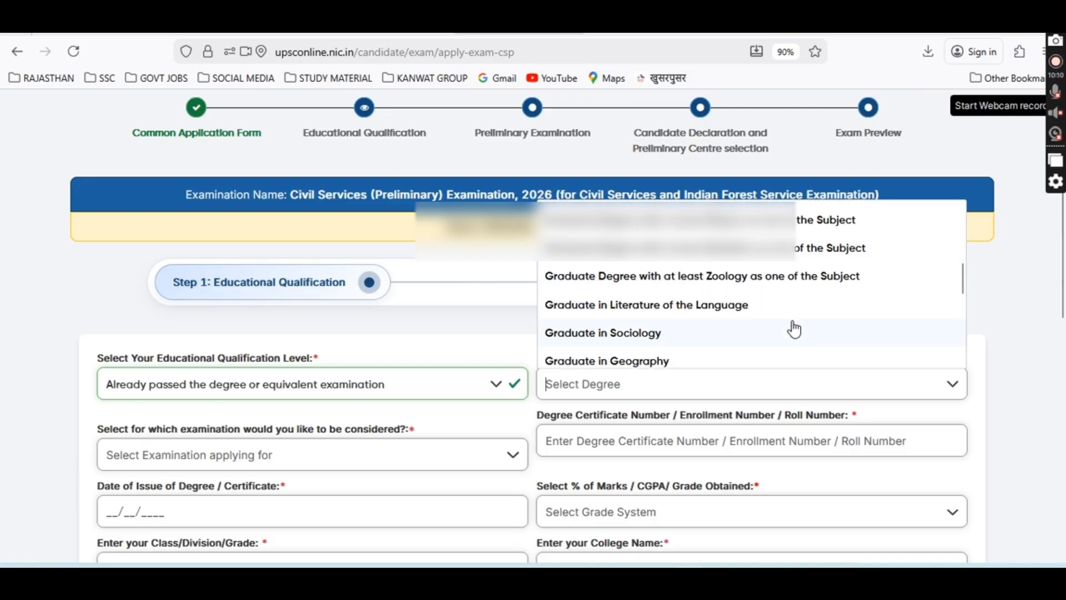
scroll(794, 328, down, 2)
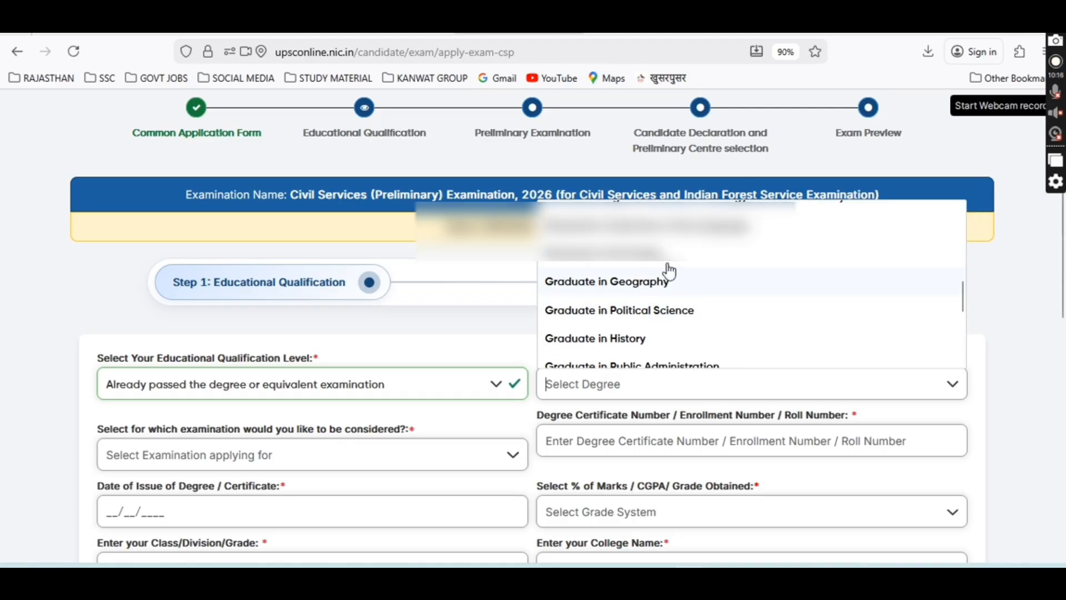
click(650, 260)
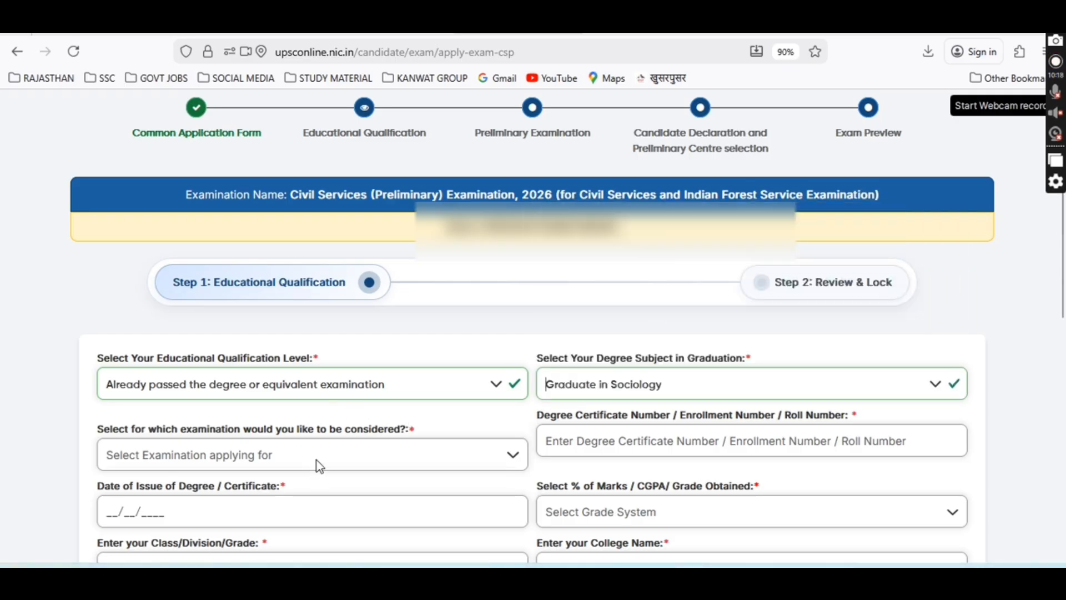
Change the degree subject to Others, opt for Civil Services, and answer the rules-read question.
click(617, 388)
scroll(681, 288, down, 3)
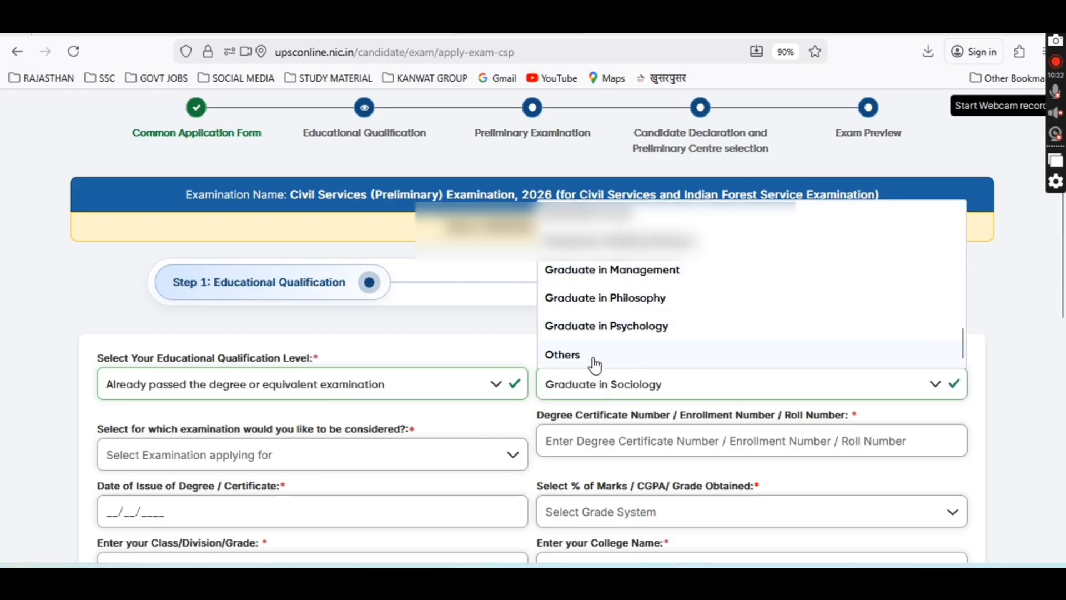
scroll(612, 328, up, 3)
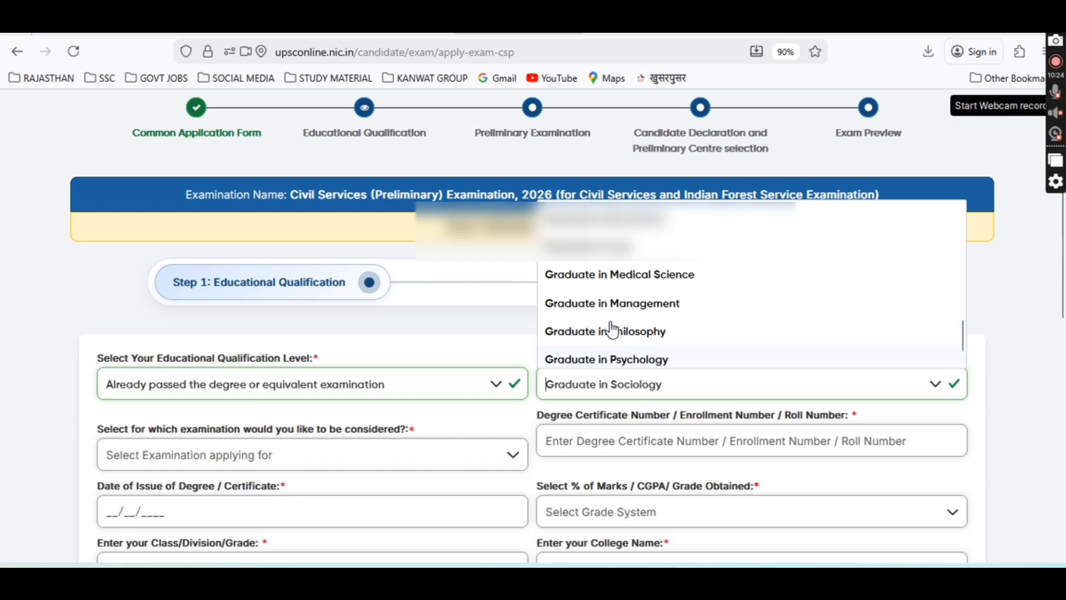
scroll(614, 326, down, 3)
click(584, 353)
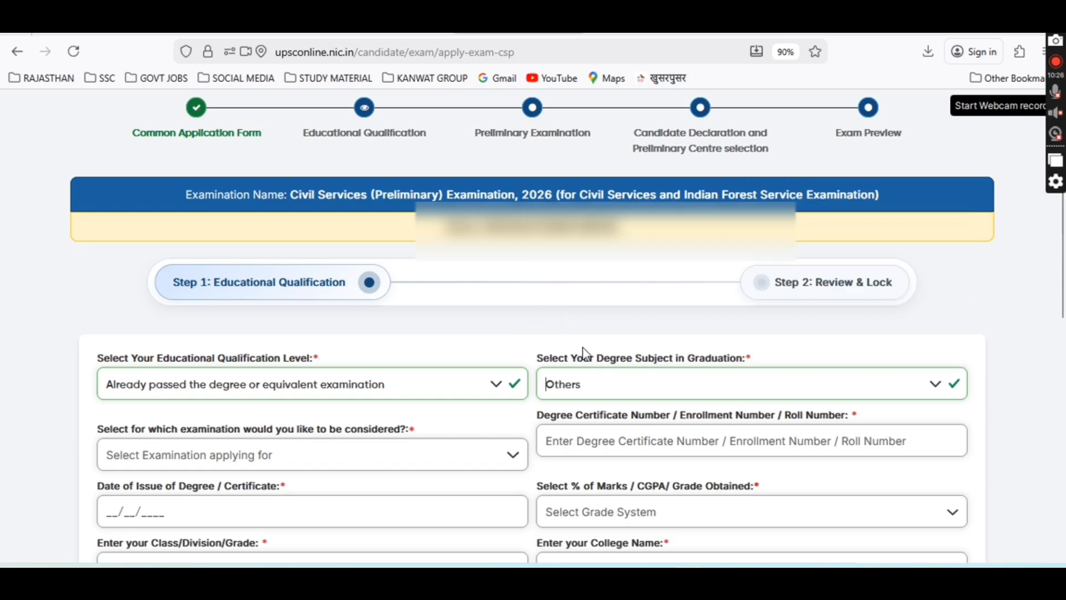
click(297, 456)
click(266, 485)
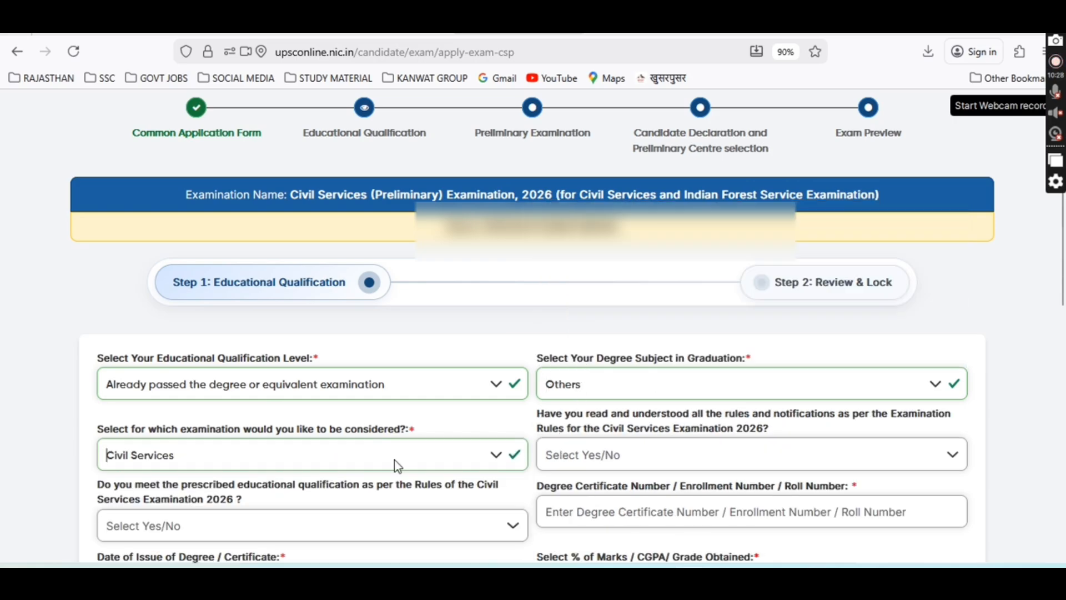
click(575, 447)
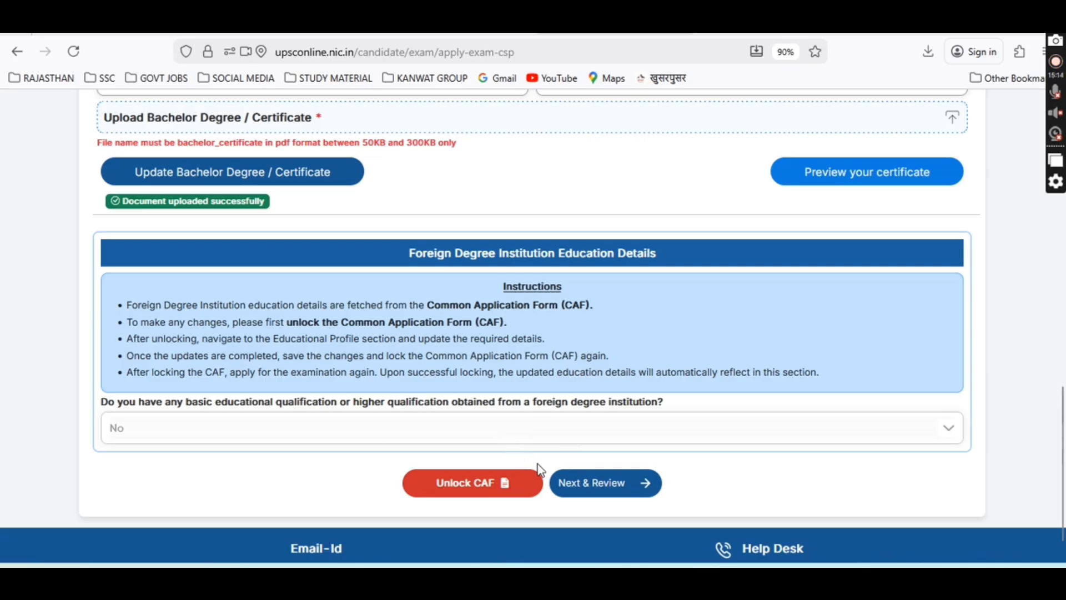
Save the education details, then review, submit and confirm the Preliminary Examination details.
click(575, 490)
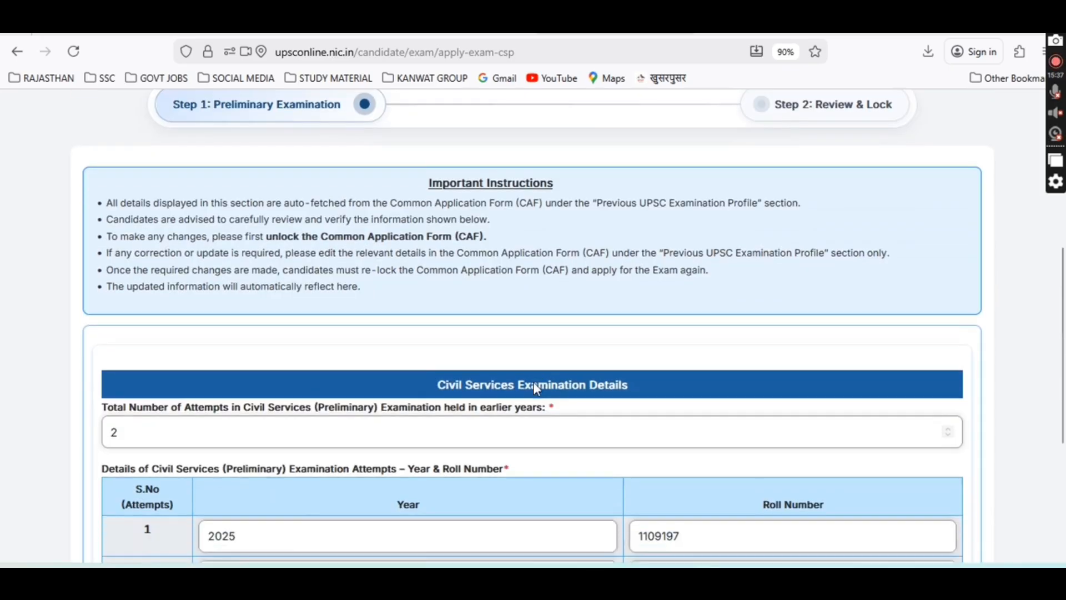
scroll(534, 383, down, 5)
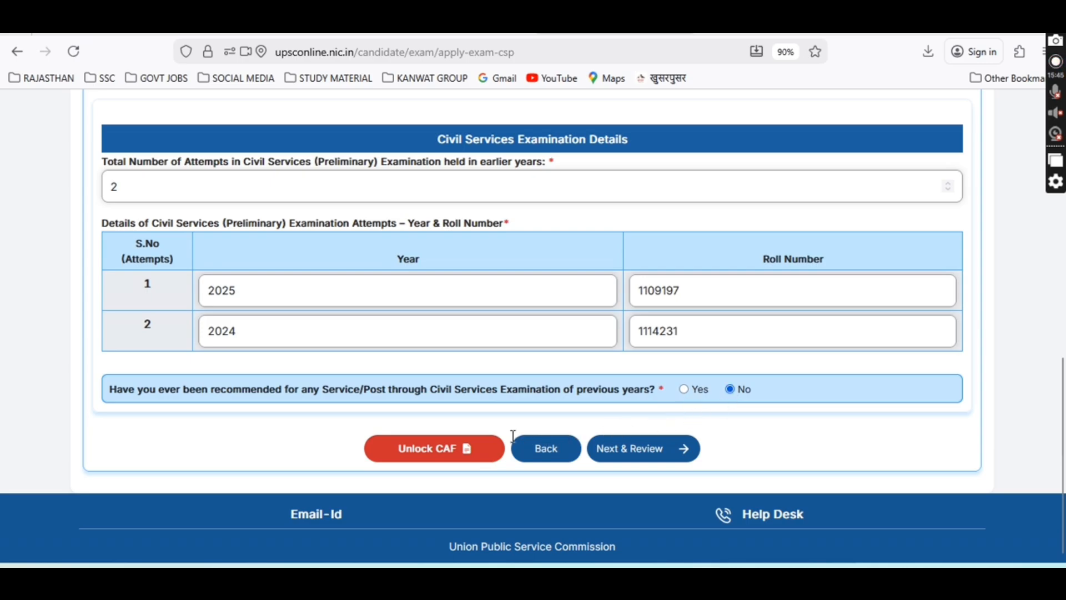
click(645, 454)
click(585, 468)
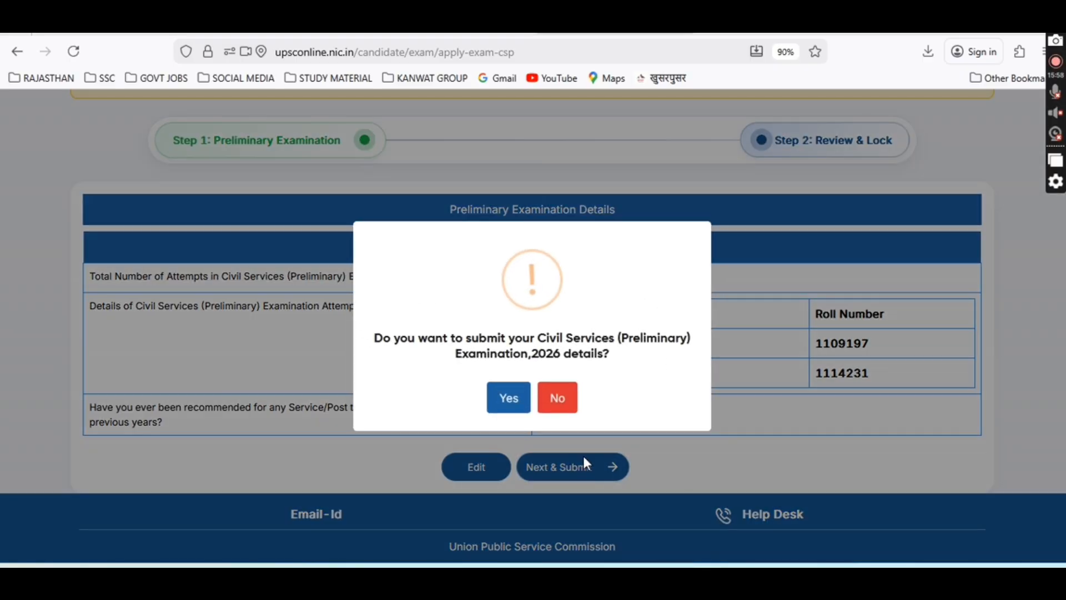
click(500, 400)
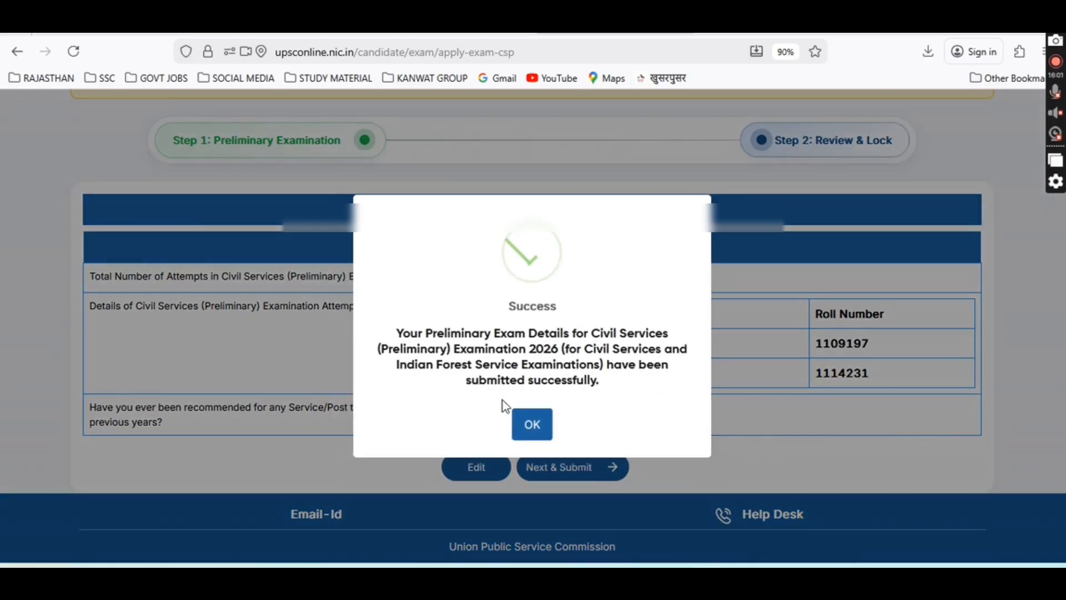
click(531, 423)
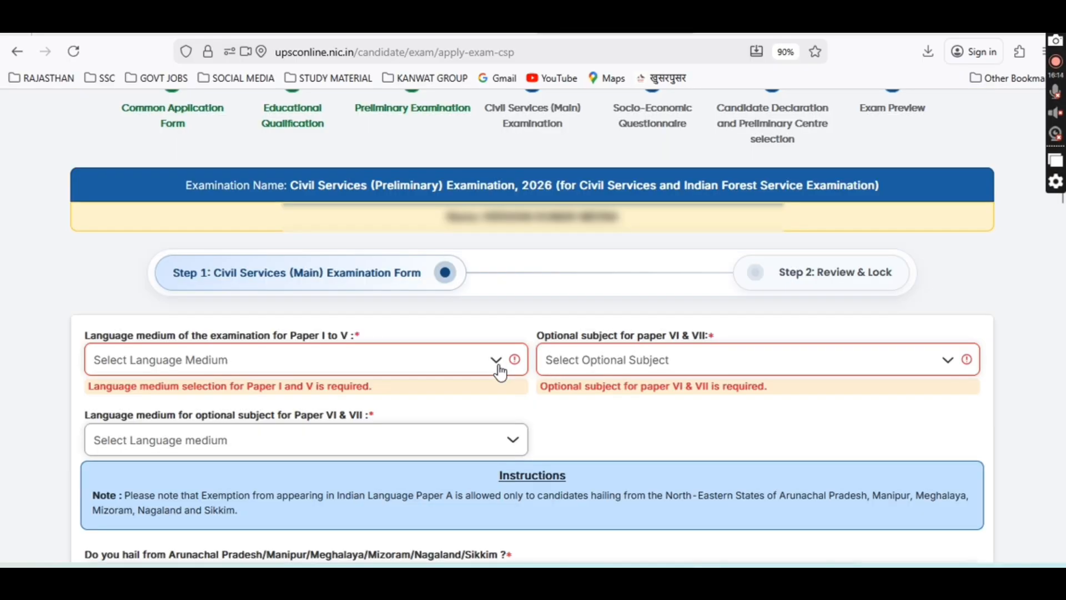
click(497, 366)
Set HINDI medium for Papers I–V and choose POLITICAL SCIENCE & INTERNATIONAL RELATION as optional subject.
scroll(304, 433, down, 3)
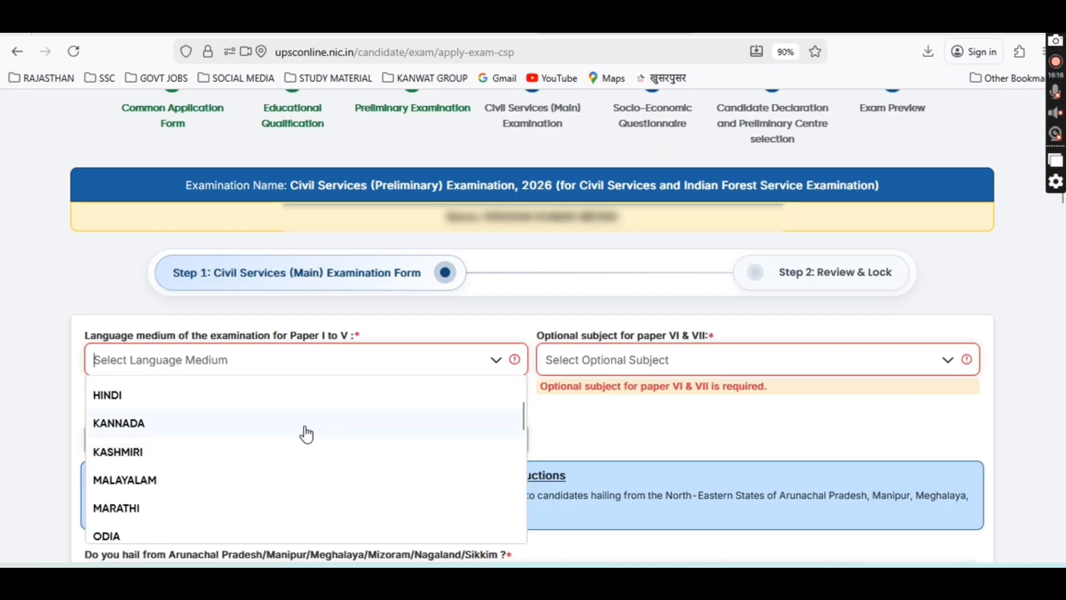
click(257, 394)
click(602, 366)
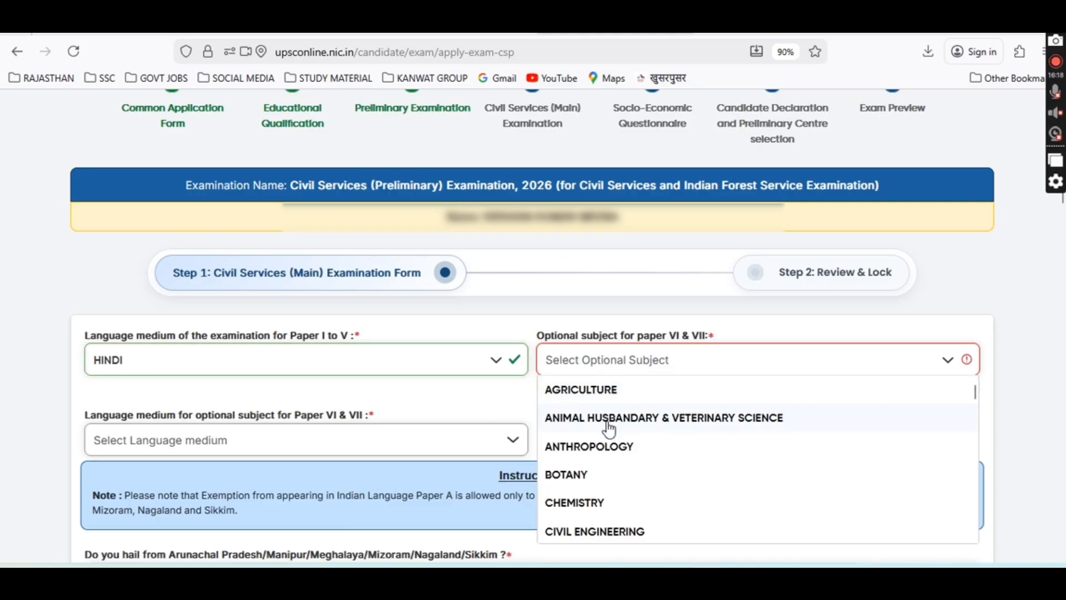
scroll(607, 428, down, 3)
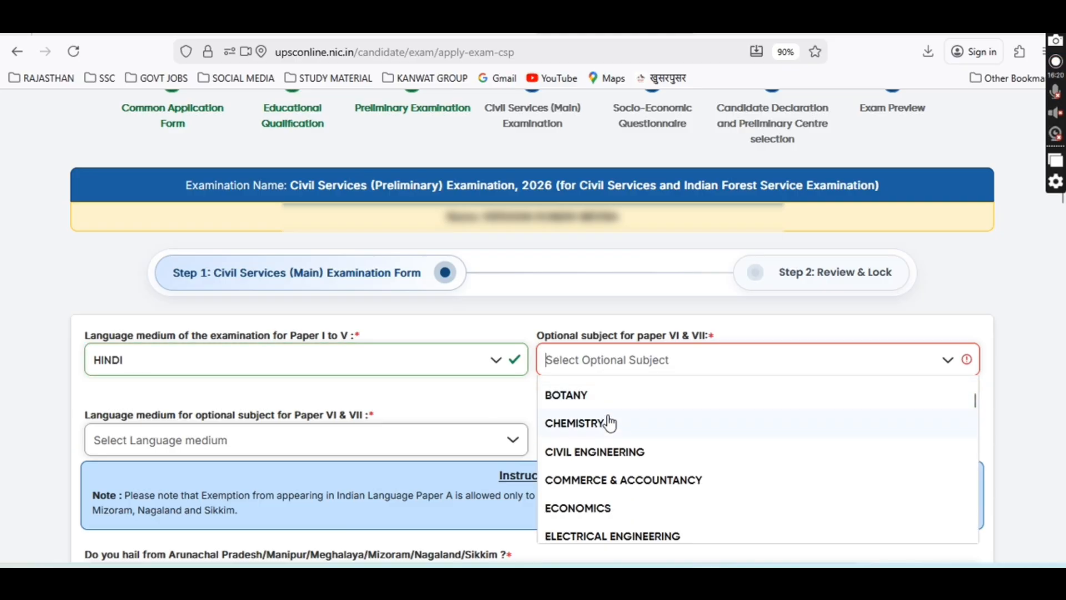
scroll(611, 426, down, 3)
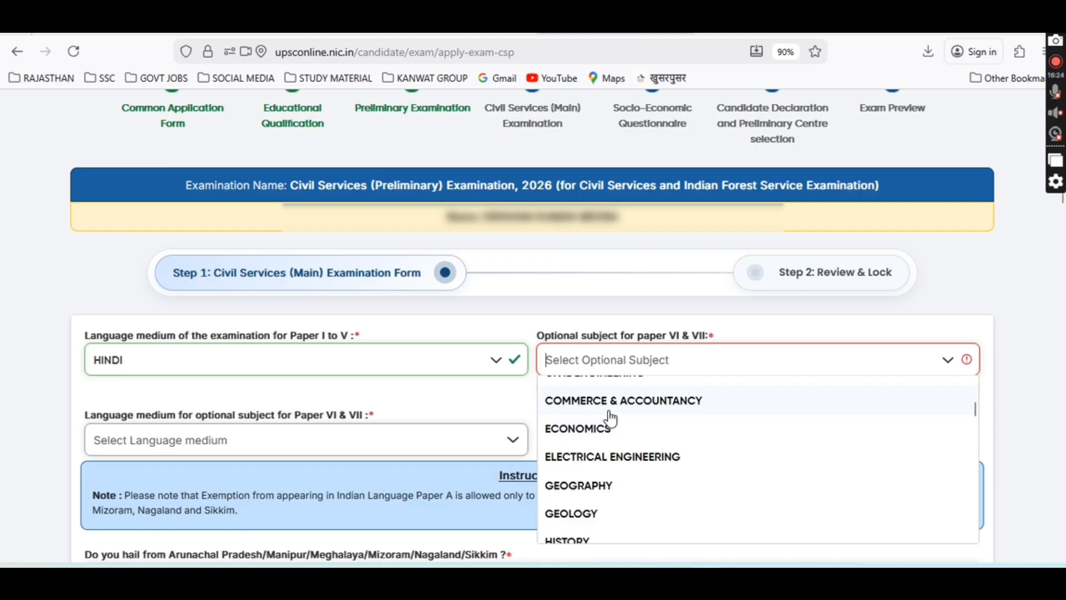
scroll(612, 422, down, 3)
scroll(611, 420, down, 3)
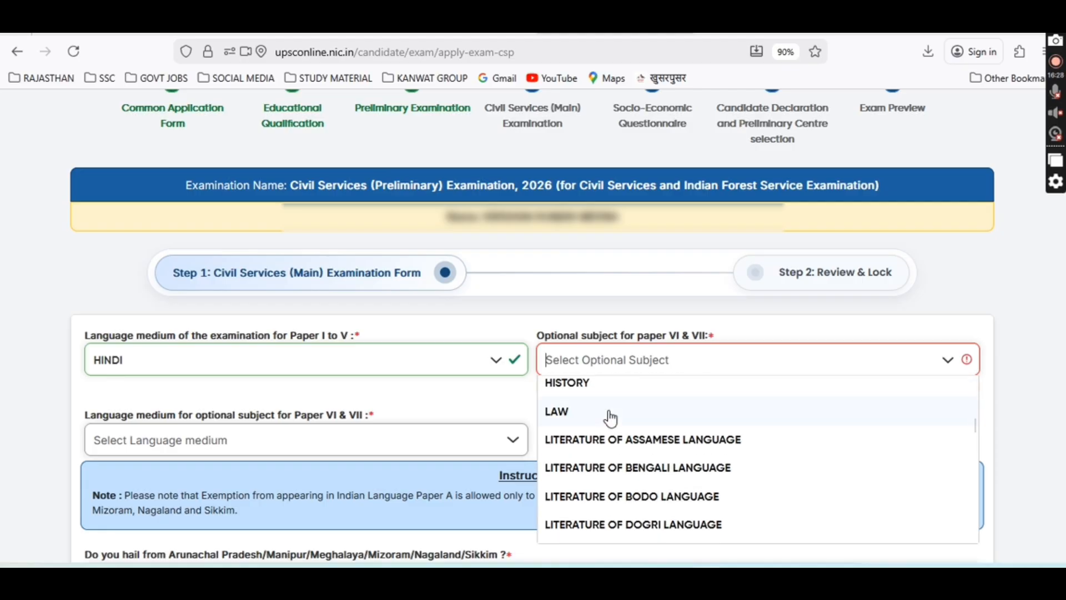
scroll(611, 419, up, 3)
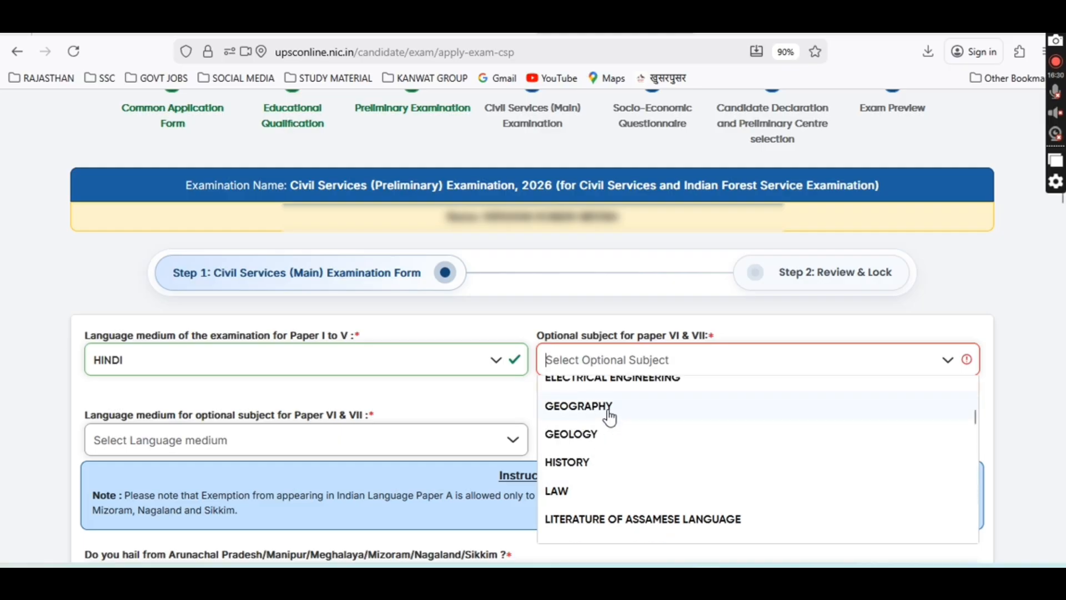
scroll(611, 418, up, 8)
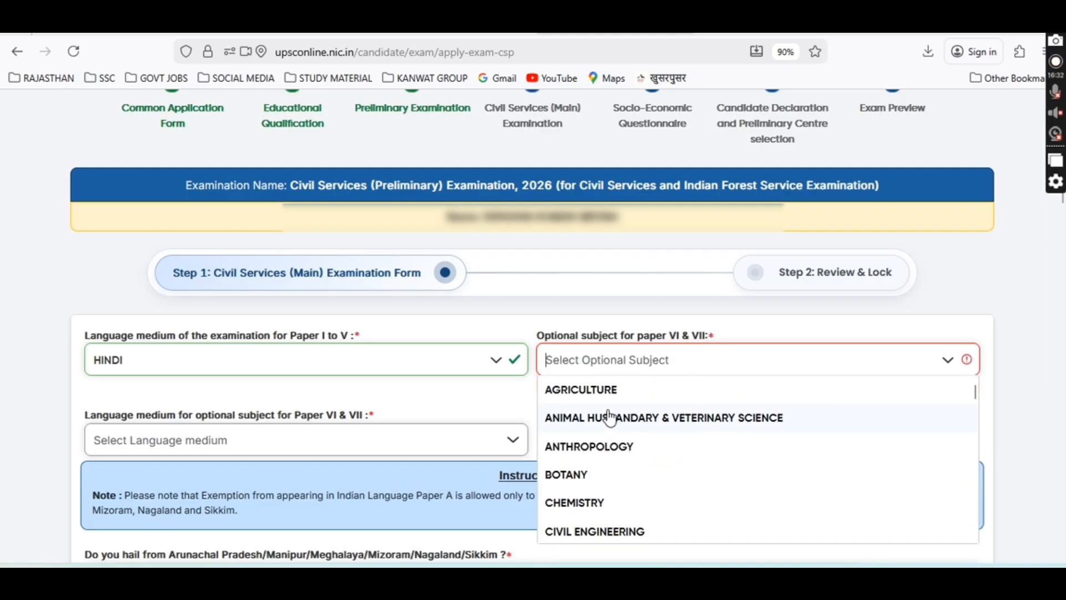
scroll(611, 418, down, 14)
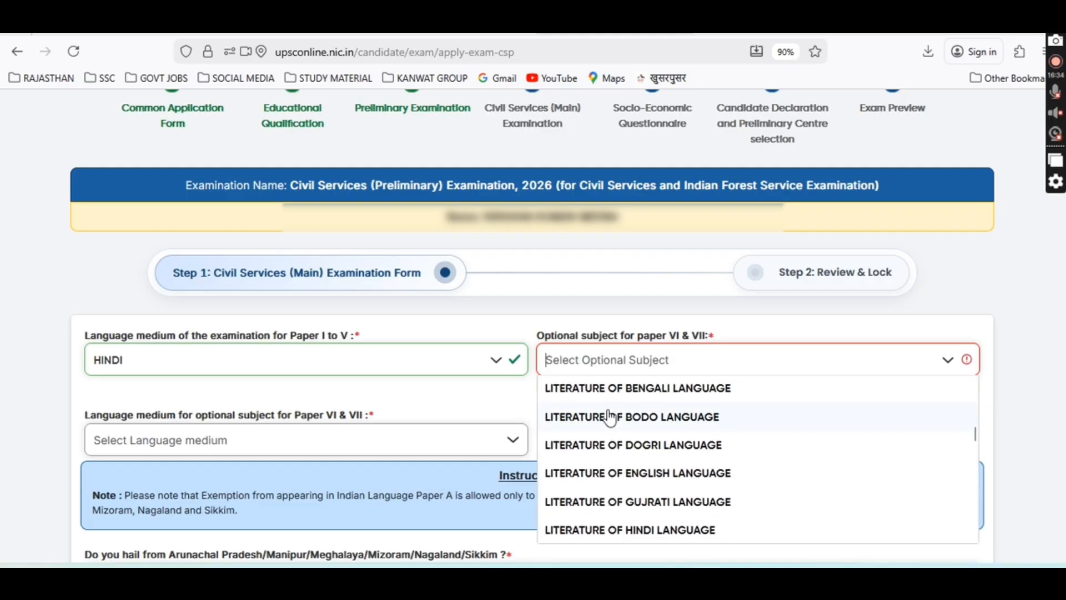
scroll(610, 417, down, 10)
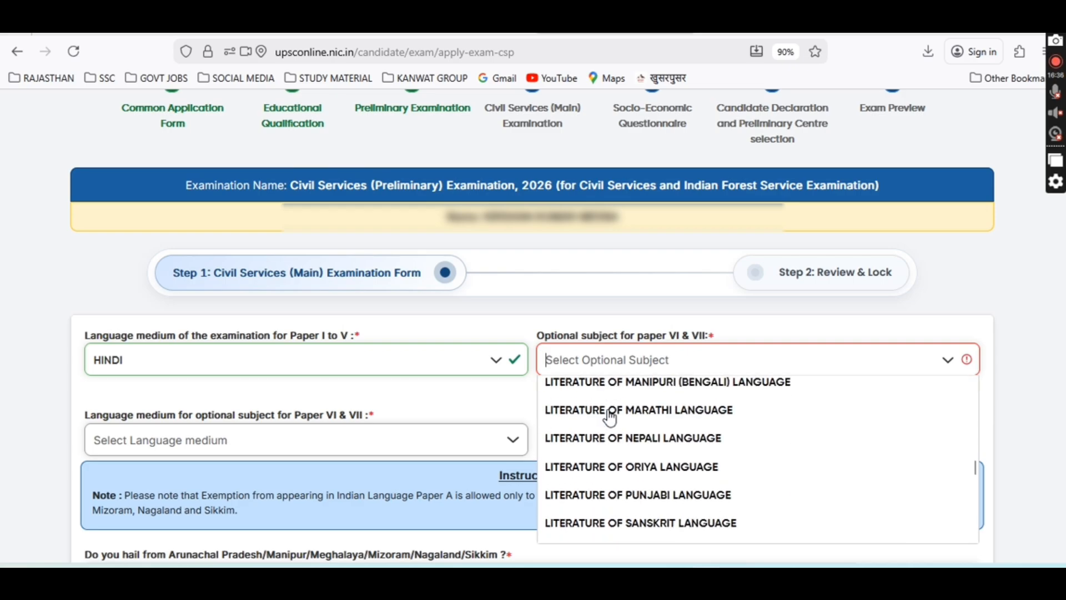
scroll(611, 418, down, 9)
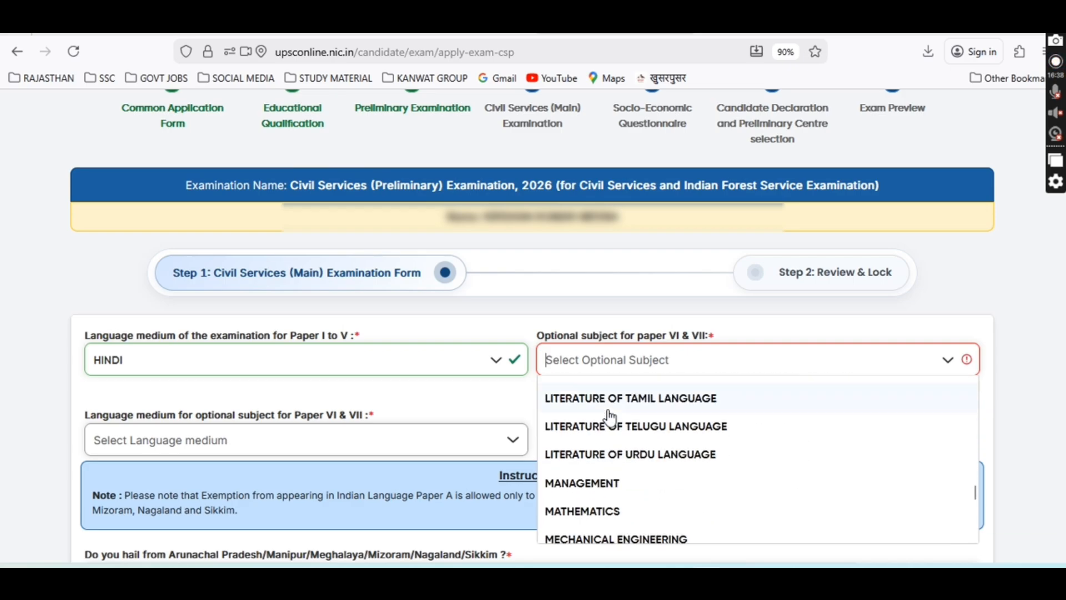
scroll(611, 418, down, 8)
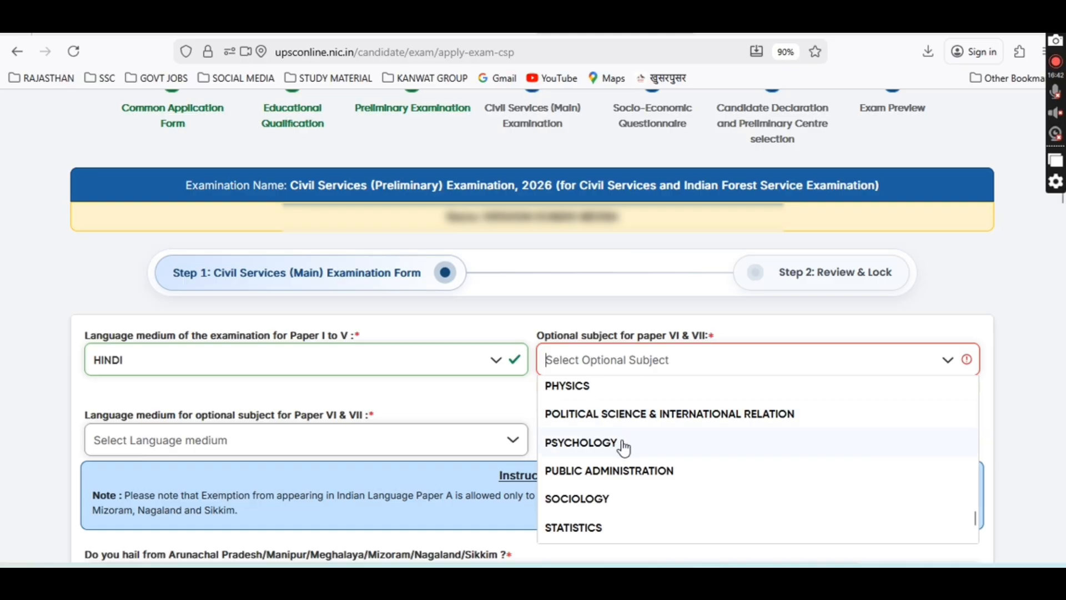
click(589, 424)
Switch the optional subject to LITERATURE OF HINDI LANGUAGE with HINDI as optional-paper medium.
click(434, 422)
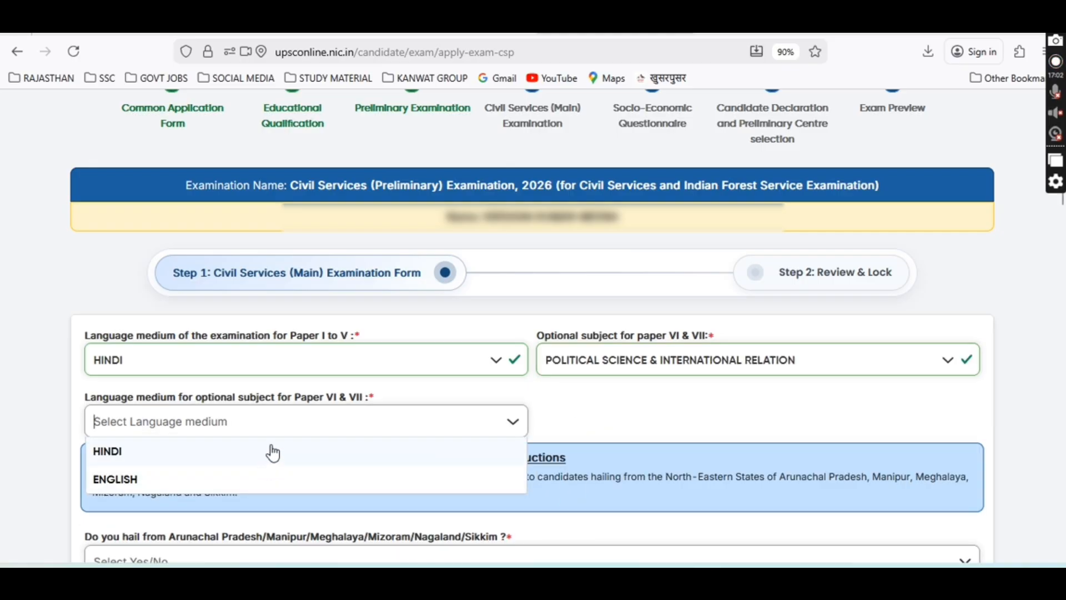
click(614, 363)
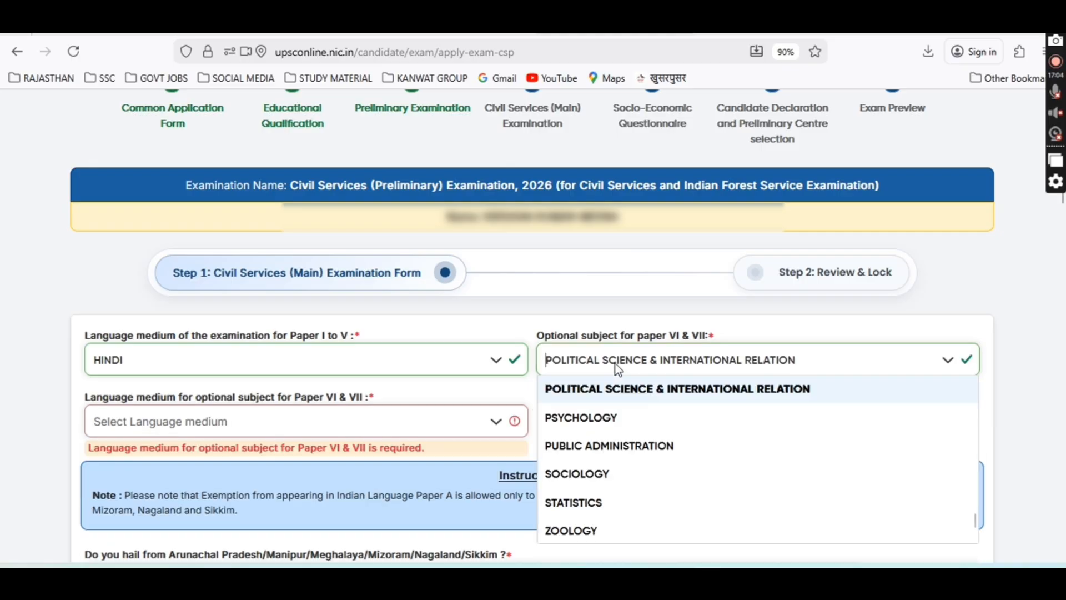
scroll(609, 443, down, 10)
scroll(611, 464, up, 6)
scroll(615, 448, up, 5)
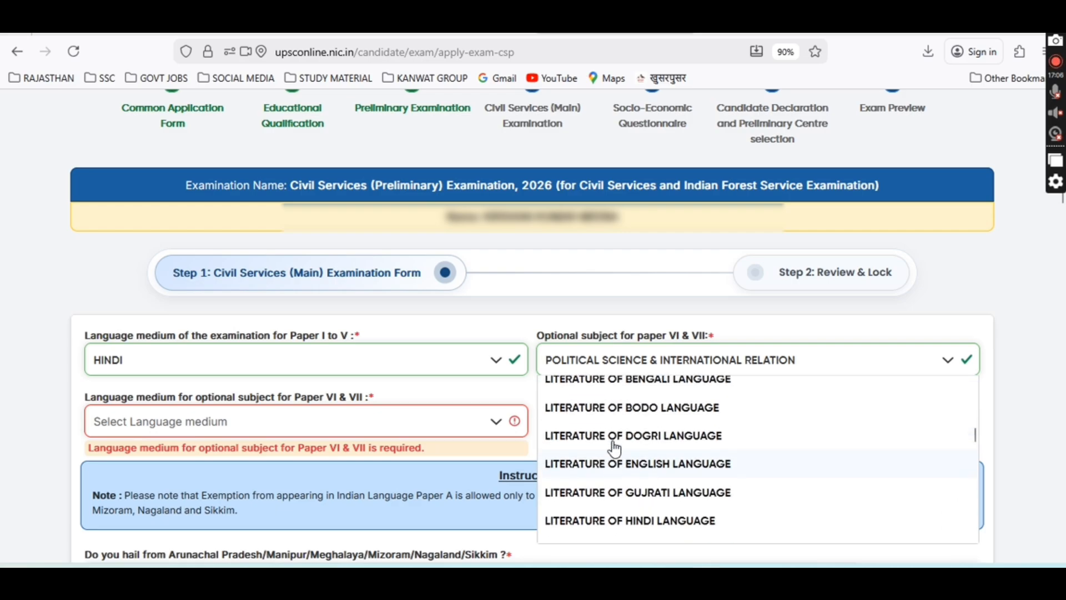
scroll(615, 450, down, 3)
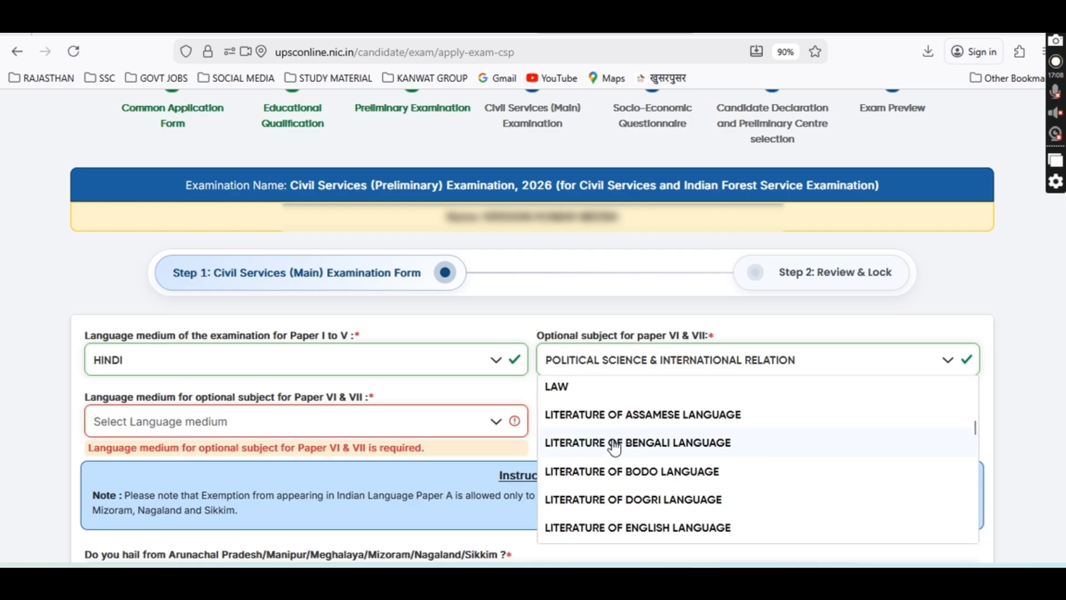
scroll(615, 449, down, 3)
scroll(615, 447, down, 3)
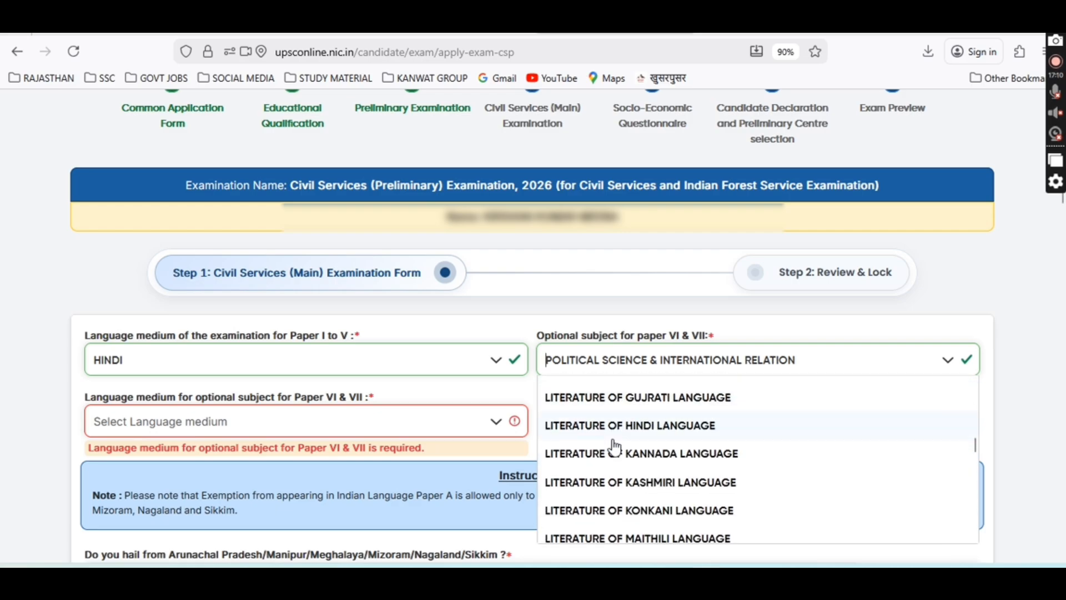
click(617, 426)
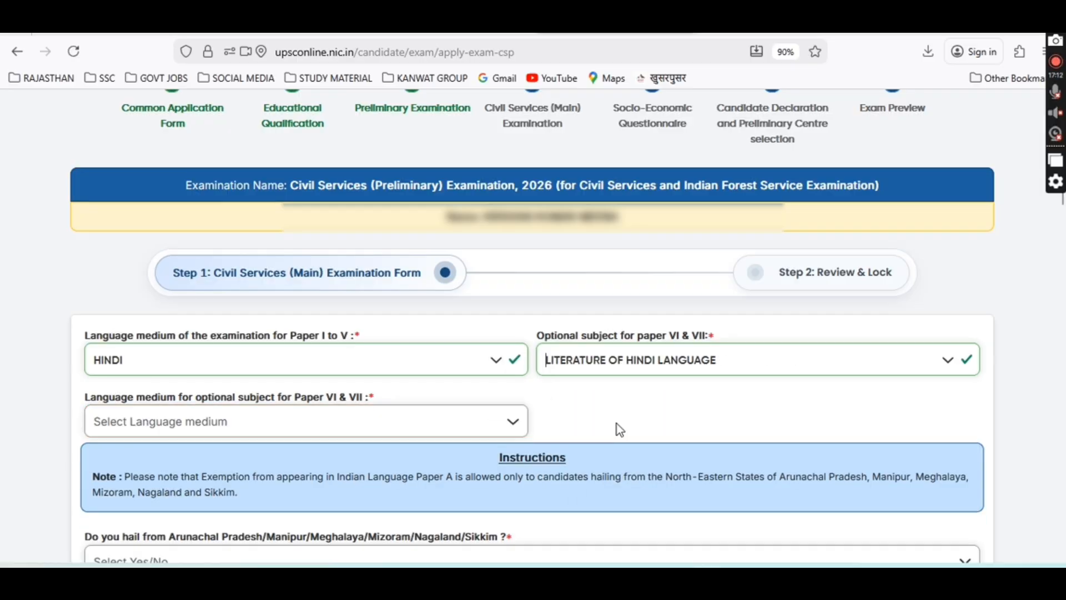
click(444, 428)
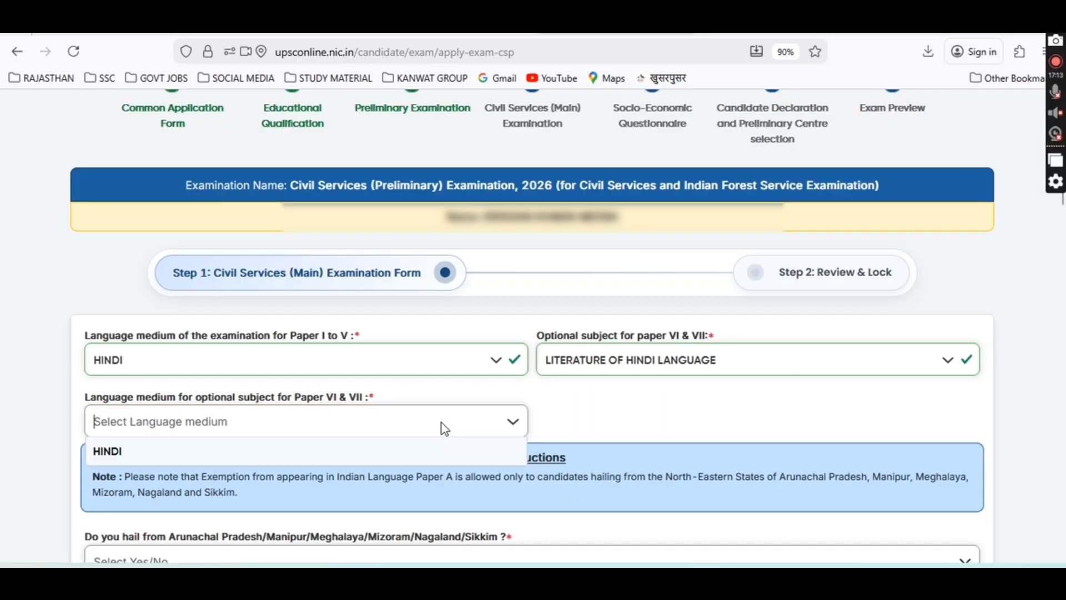
click(406, 462)
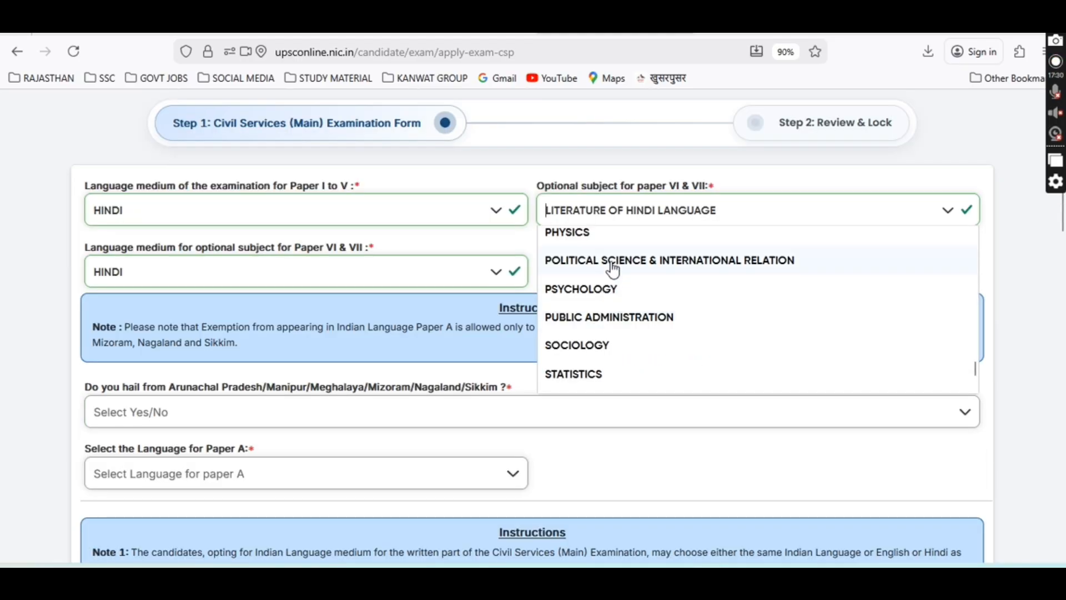
Switch the optional back to political science with HINDI medium, and answer No to north-eastern origin.
click(613, 271)
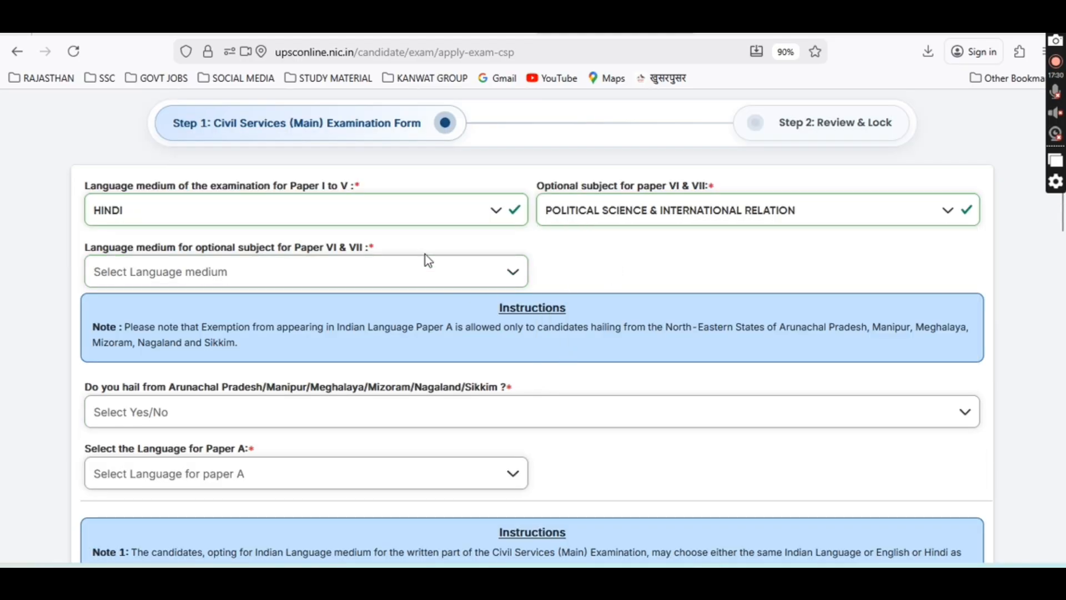
click(425, 268)
click(352, 302)
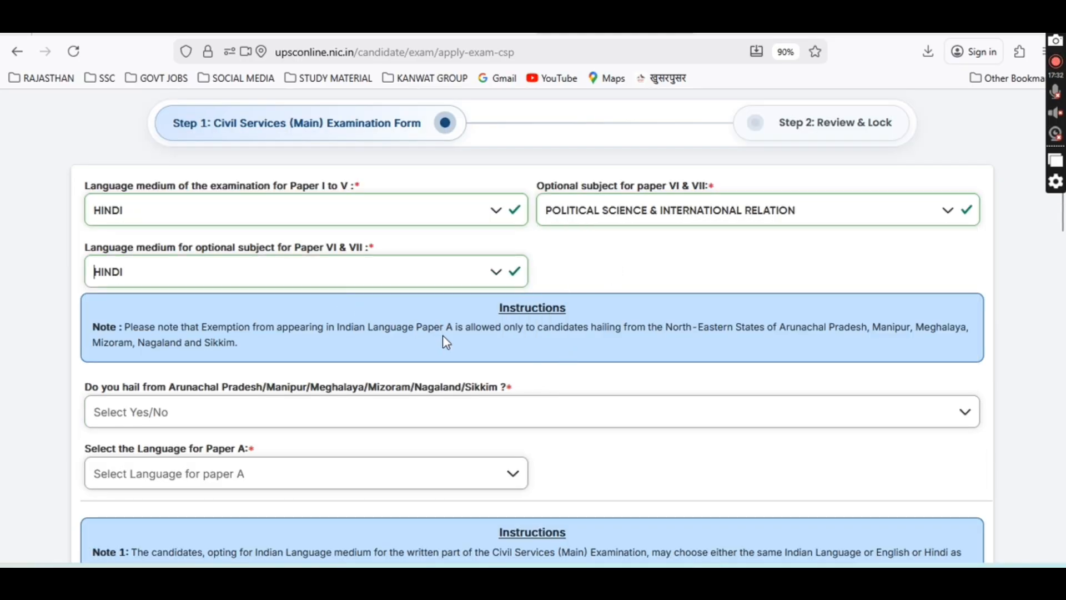
click(395, 409)
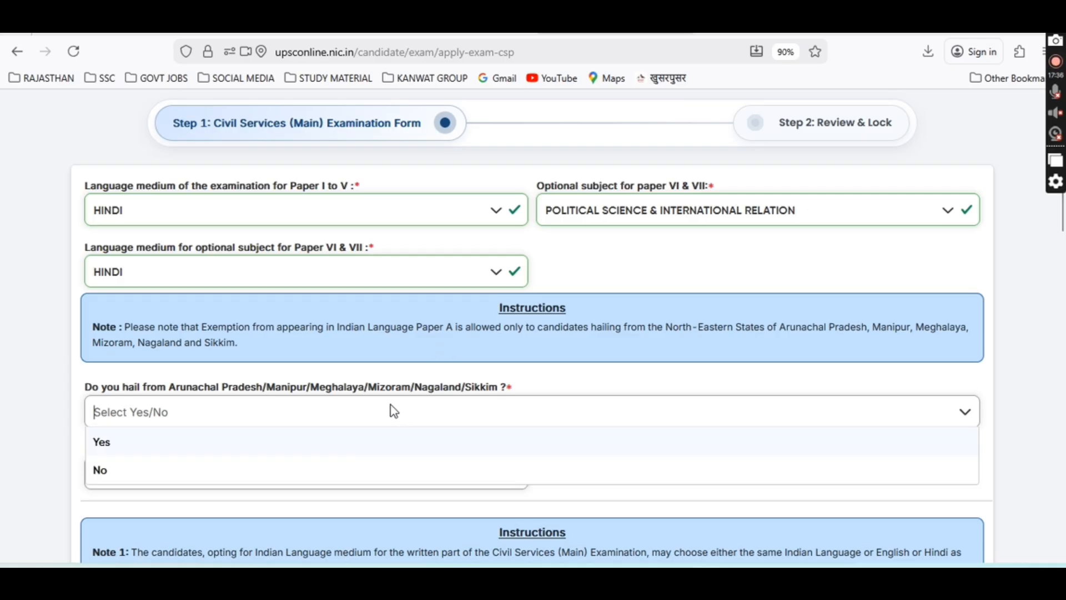
click(332, 468)
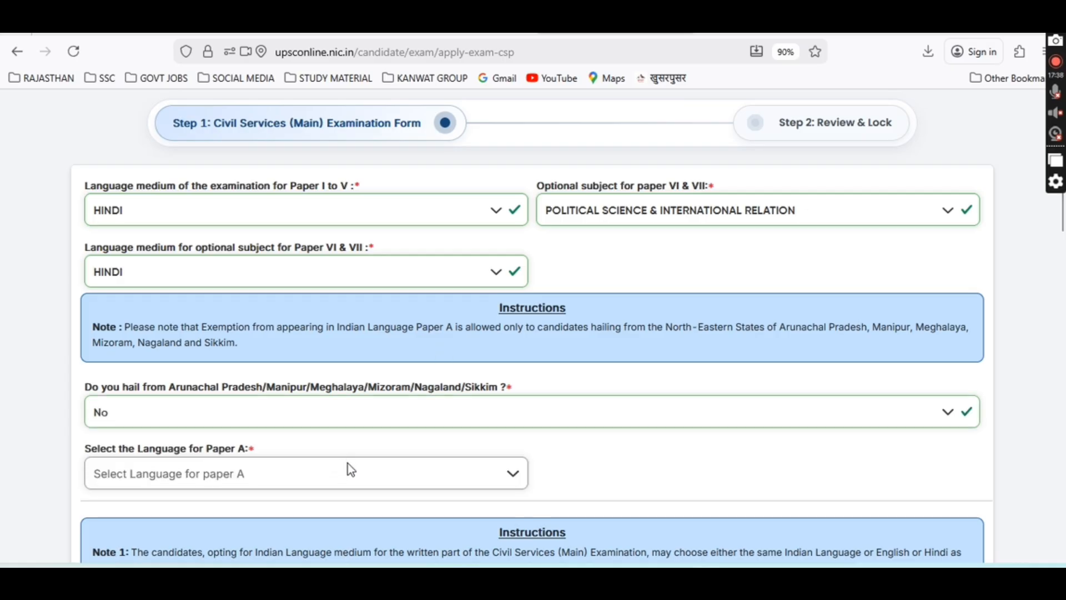
Set HINDI for Paper A and the Personality Test, and choose Jaipur as Mains centre.
click(346, 472)
click(253, 392)
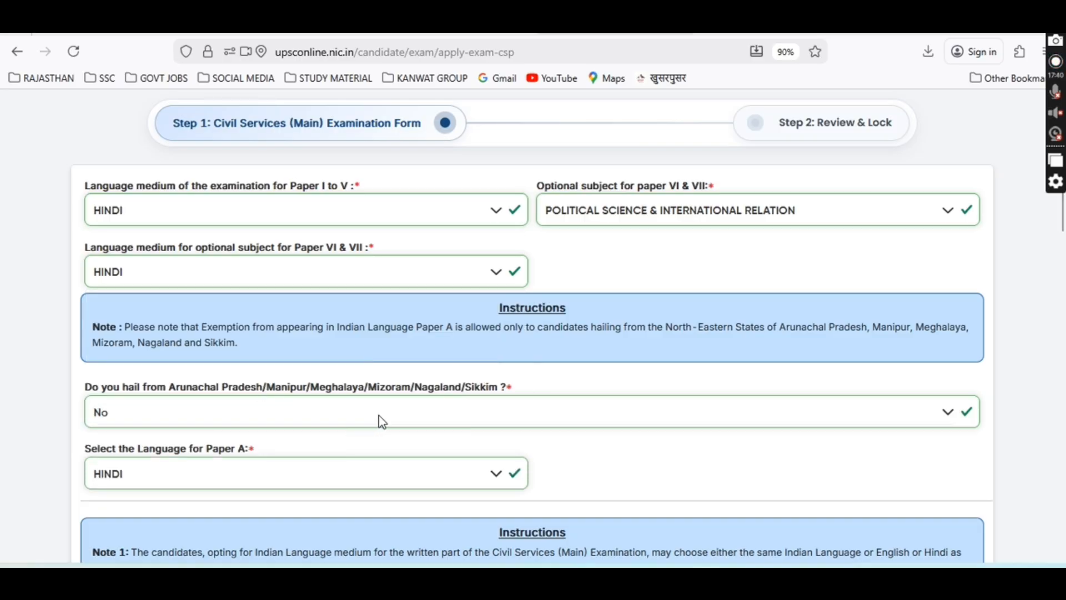
scroll(381, 419, down, 2)
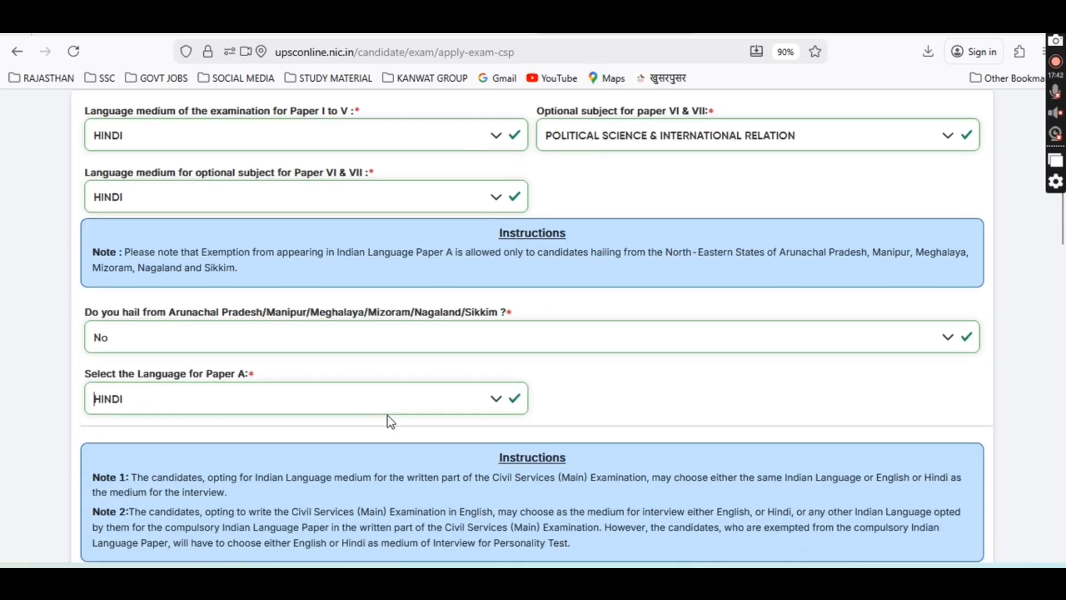
scroll(393, 423, down, 4)
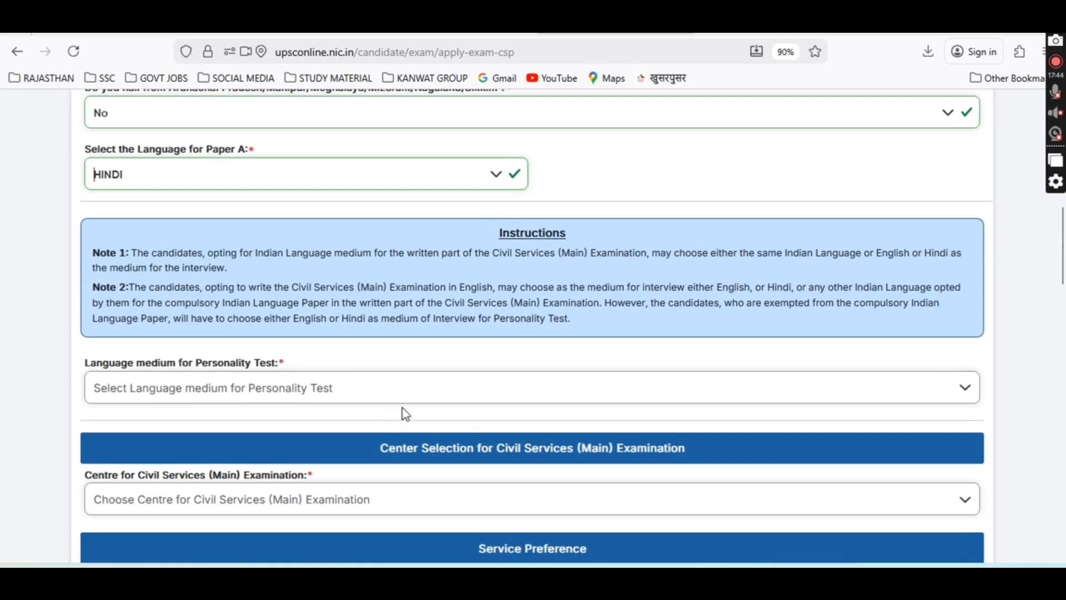
click(418, 394)
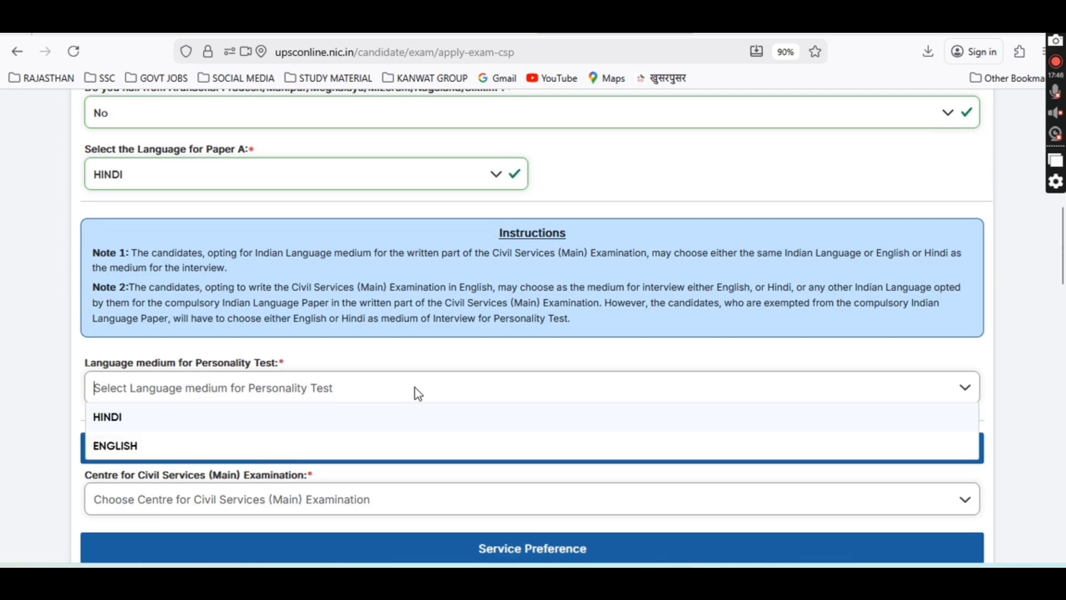
click(383, 418)
scroll(387, 425, down, 1)
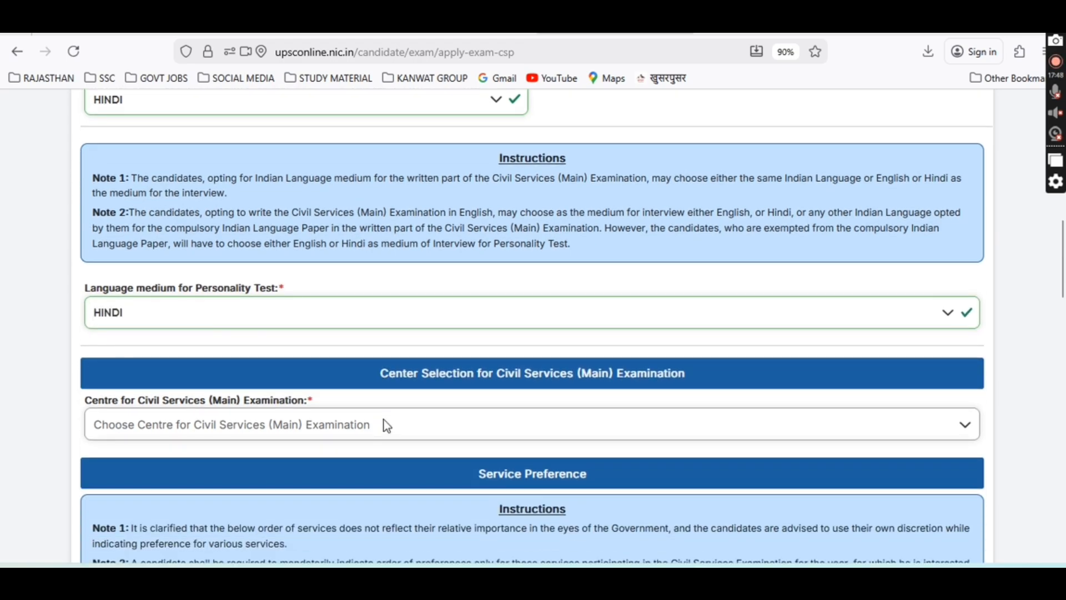
click(385, 424)
scroll(258, 331, down, 4)
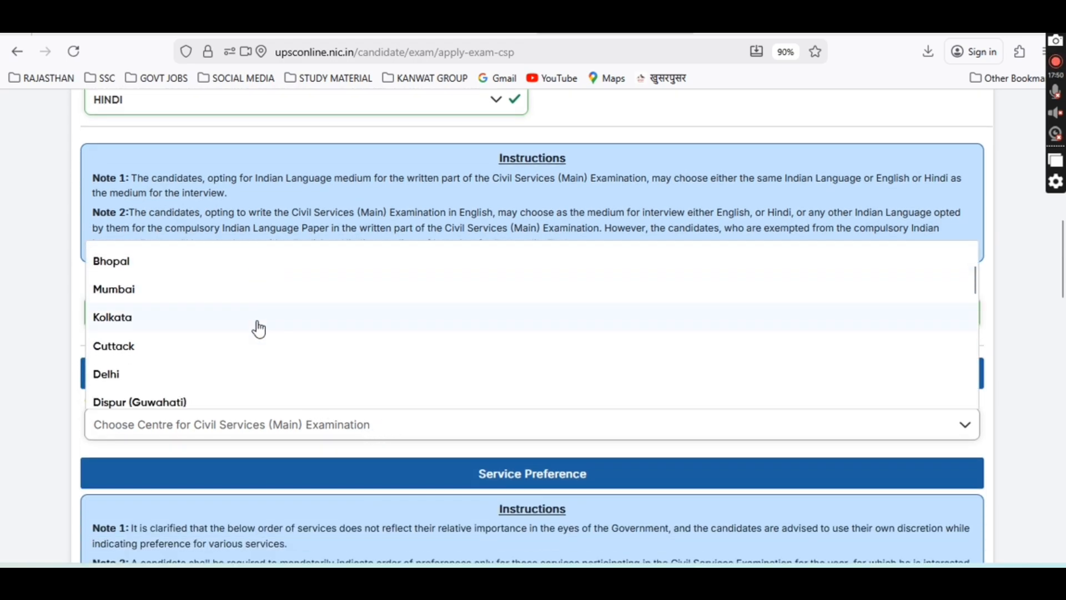
click(259, 309)
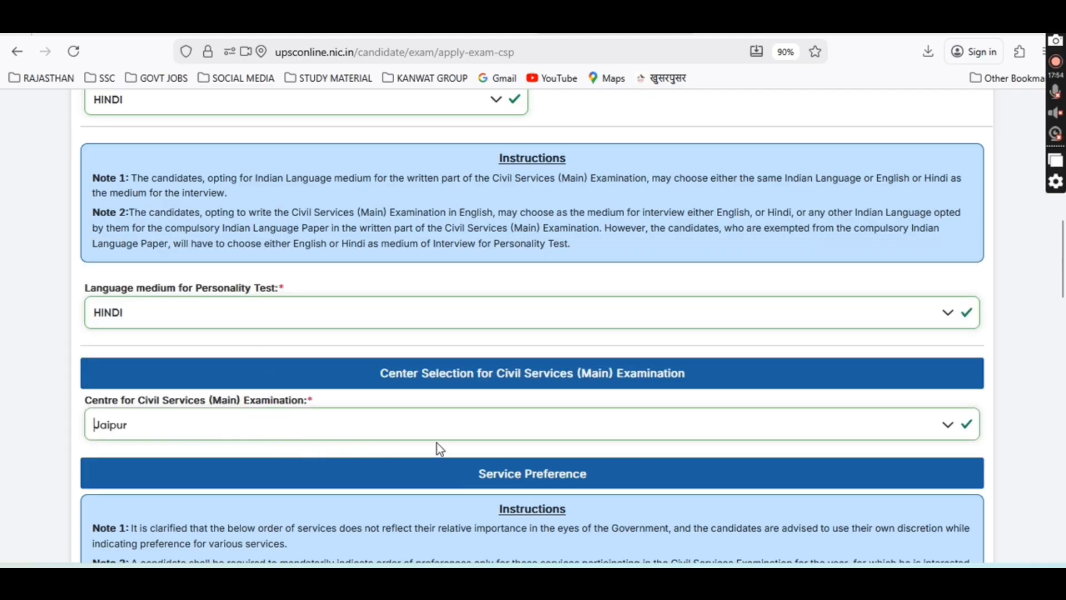
scroll(440, 448, down, 8)
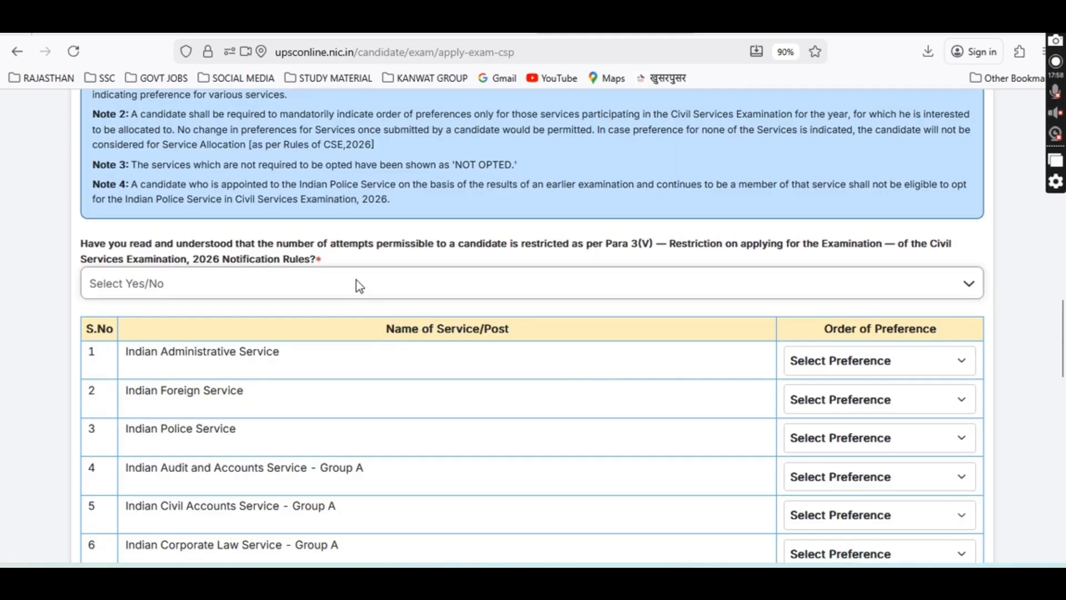
Answer Yes to the attempts-restriction question and bring the Service/Post preference table into view.
click(359, 283)
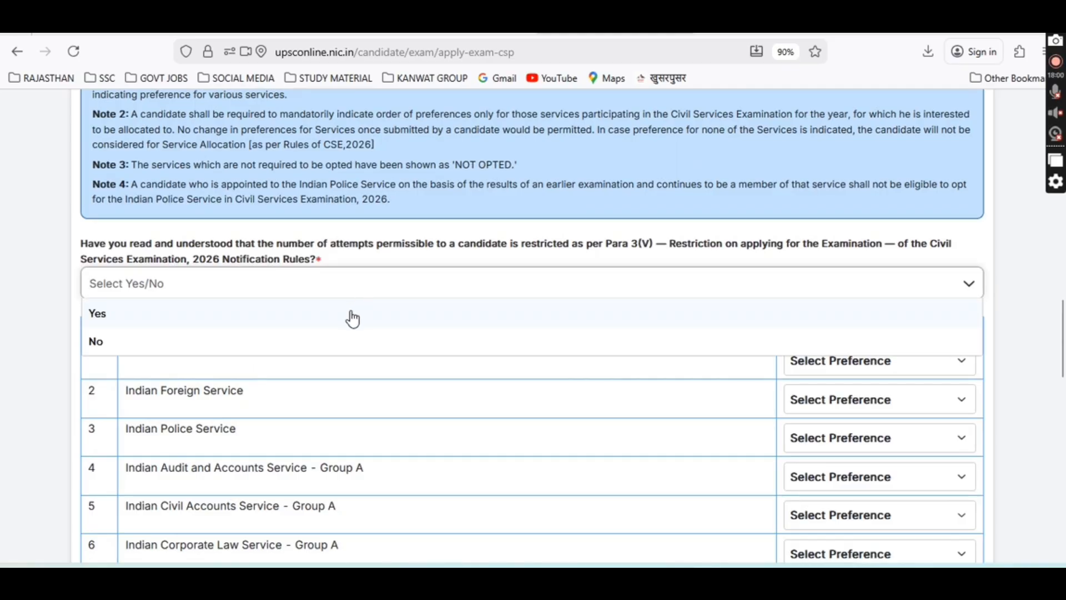
click(351, 312)
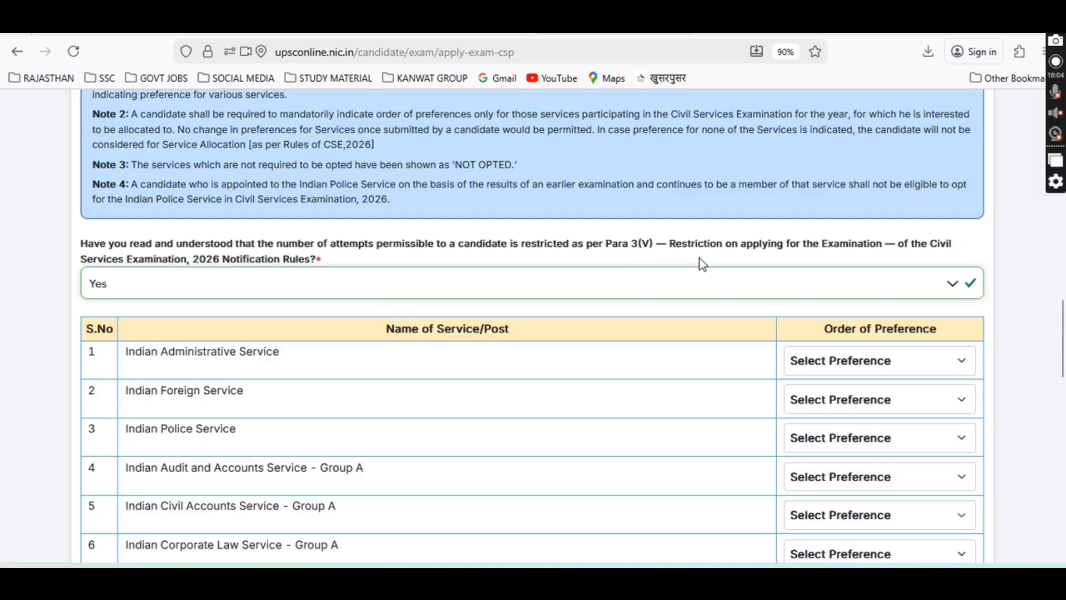
scroll(731, 273, down, 2)
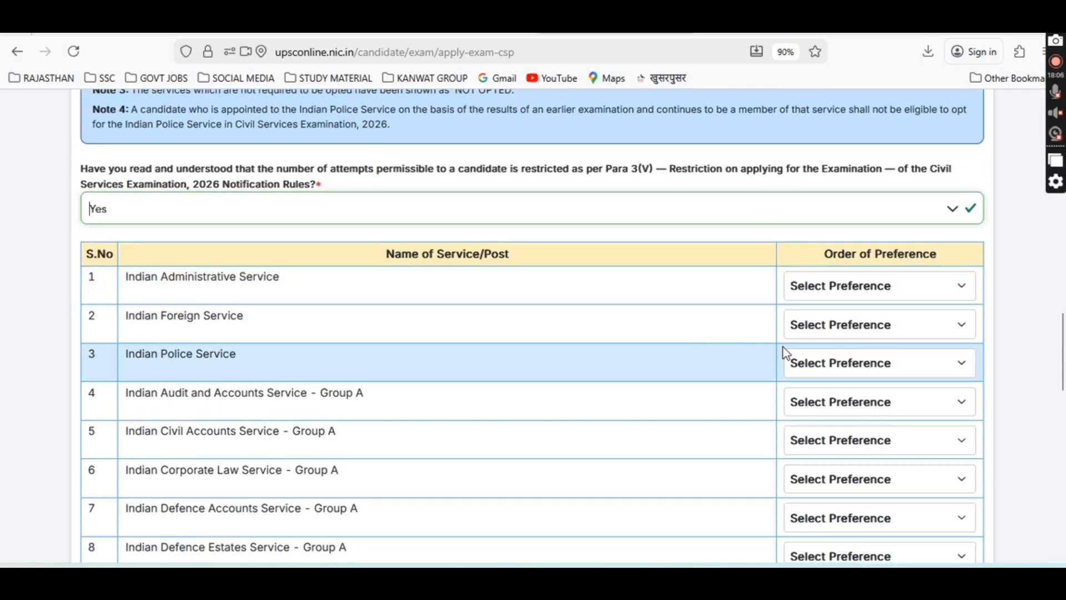
scroll(766, 354, down, 2)
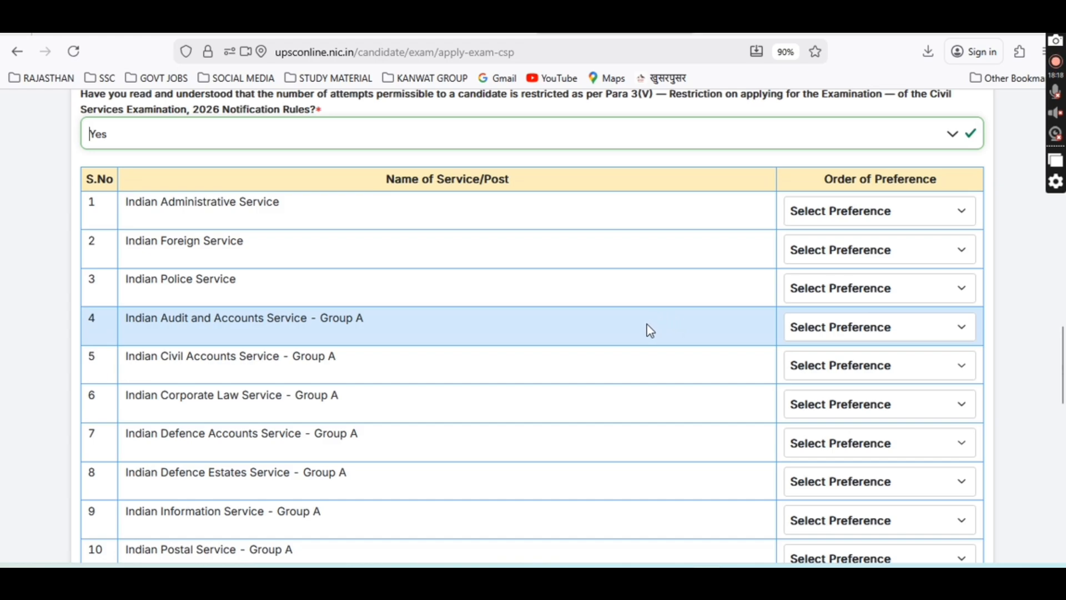
scroll(650, 324, down, 4)
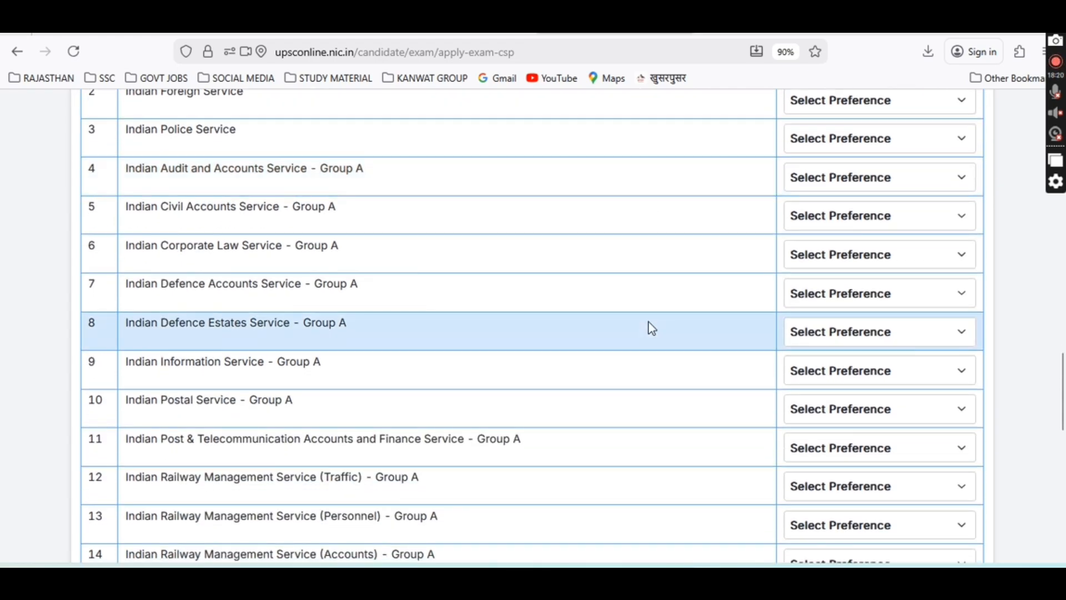
scroll(652, 328, up, 6)
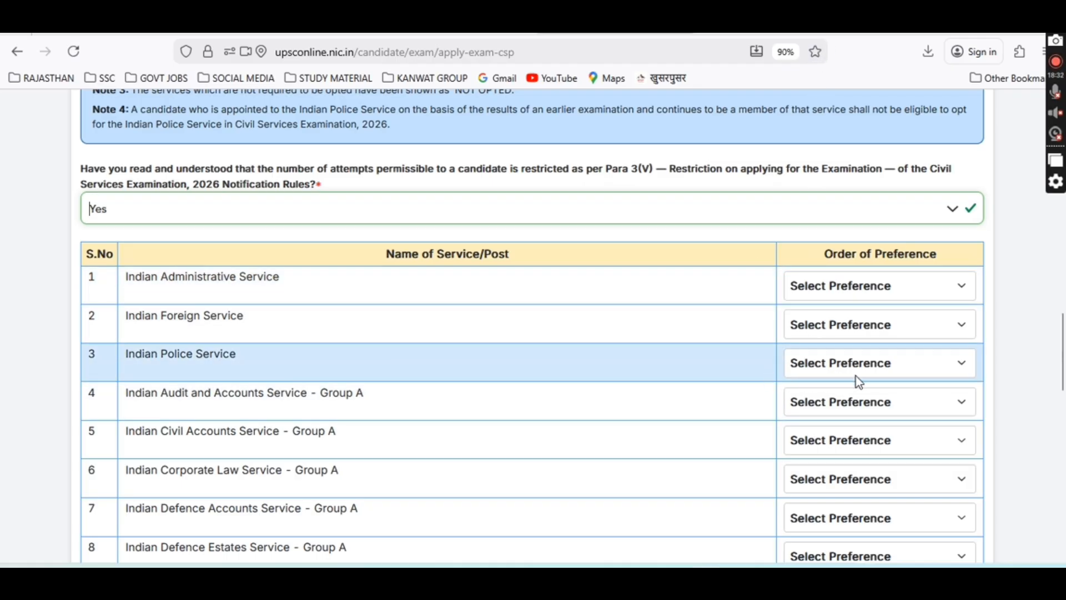
Rank Indian Foreign Service as Preference 1 and Indian Audit and Accounts Service as Preference 2.
click(851, 329)
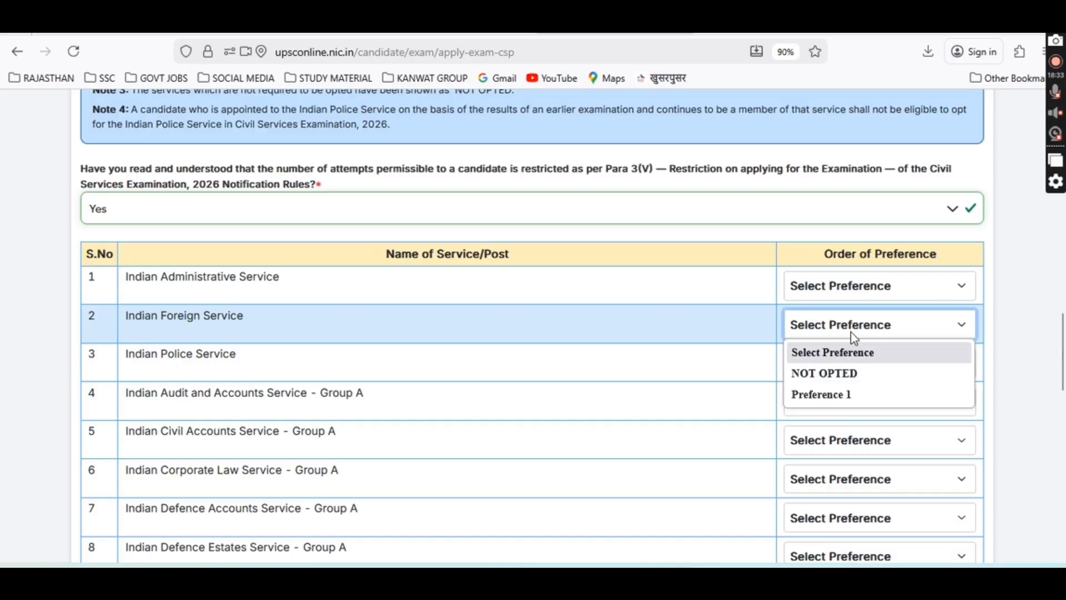
click(839, 393)
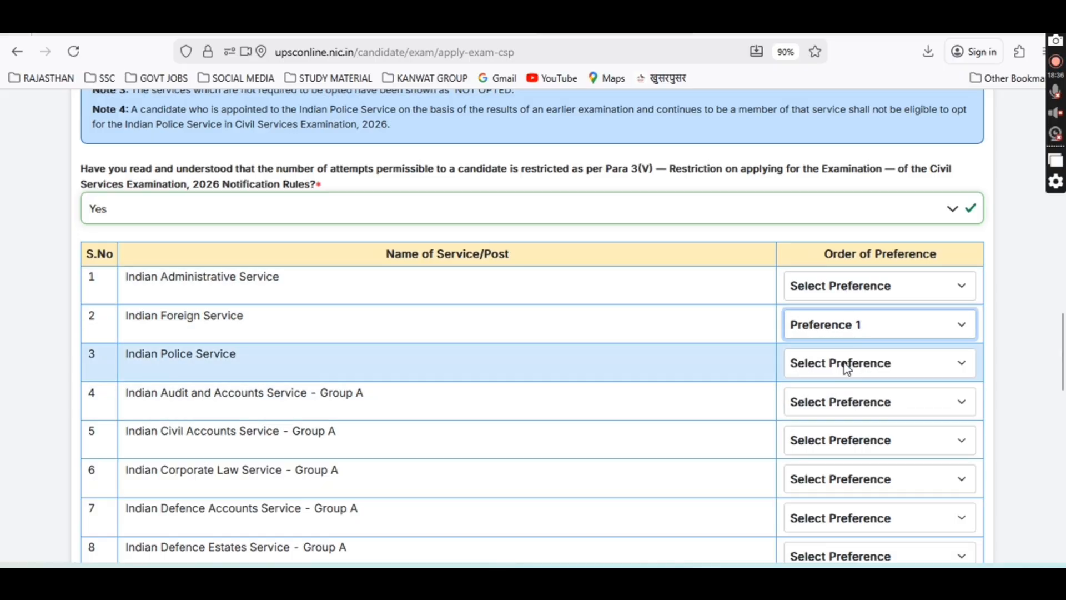
click(831, 402)
click(832, 473)
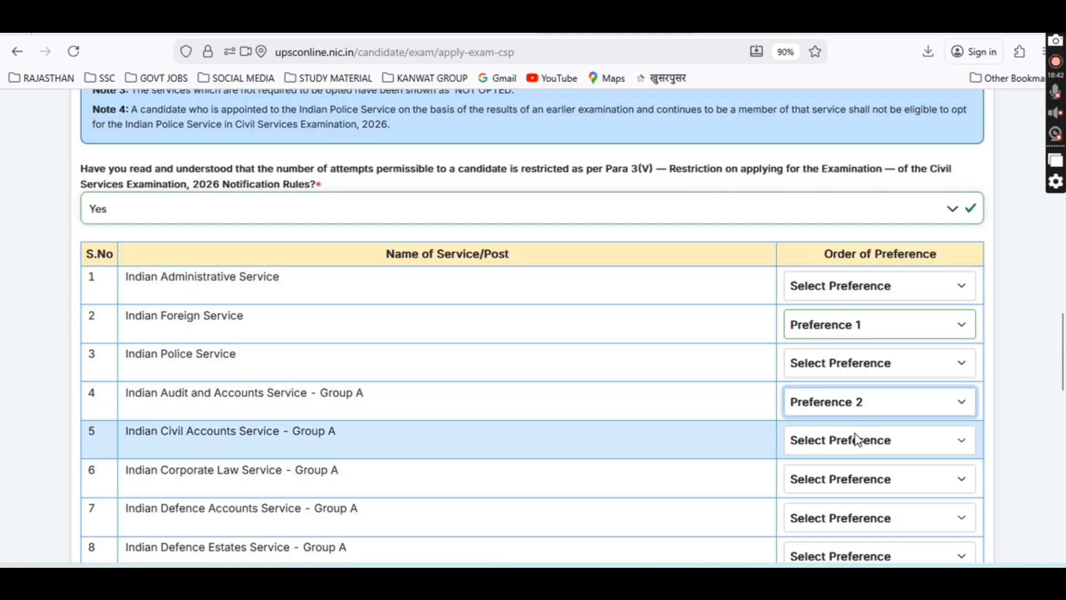
Rank the customs revenue service 3rd and the income tax service 4th.
scroll(854, 433, down, 3)
scroll(854, 432, down, 2)
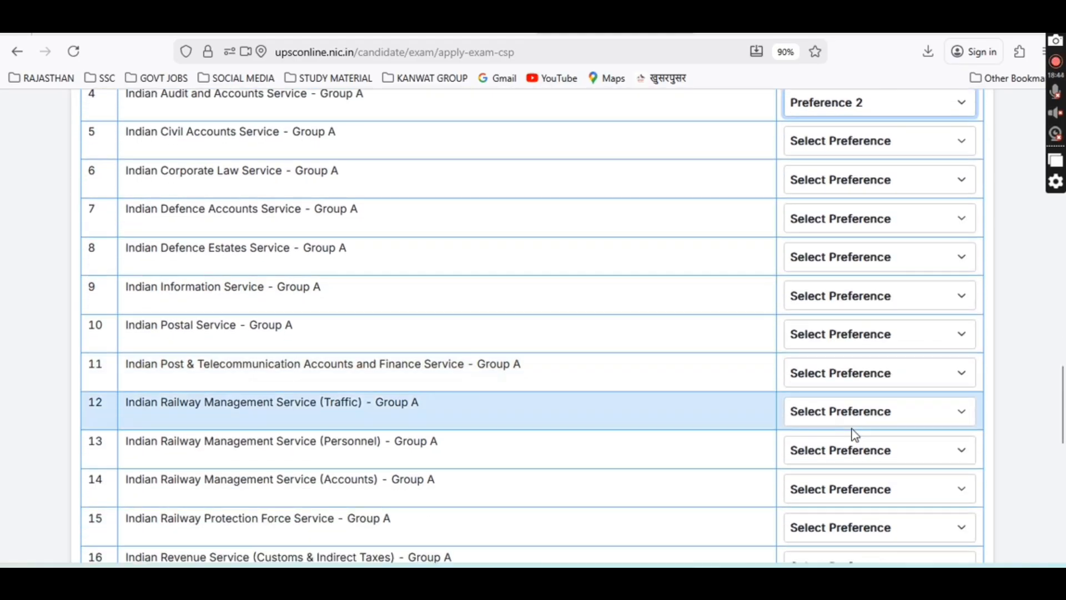
scroll(856, 435, down, 1)
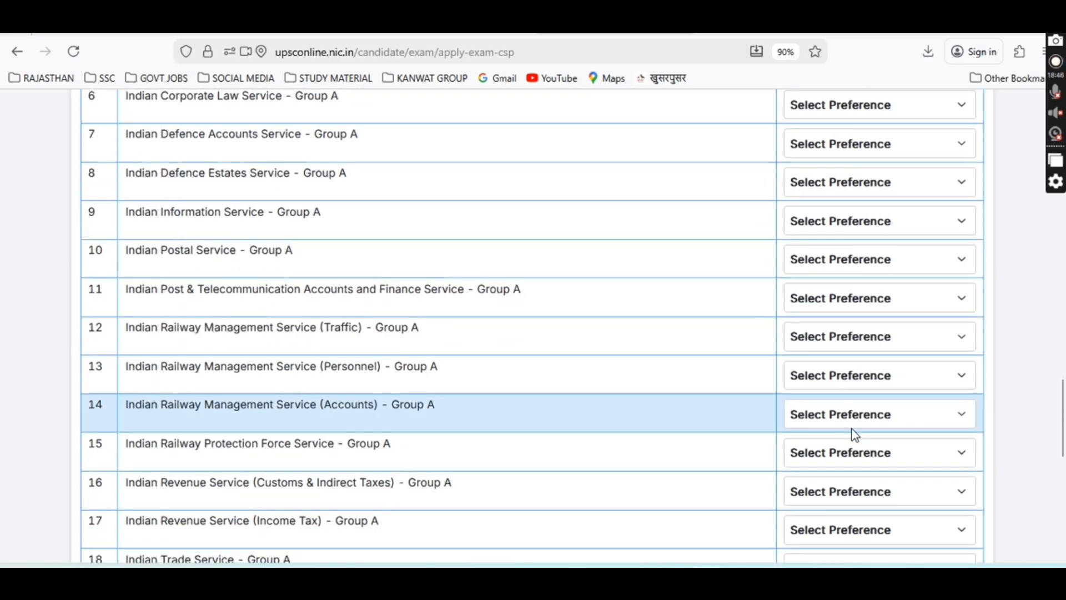
scroll(855, 435, down, 1)
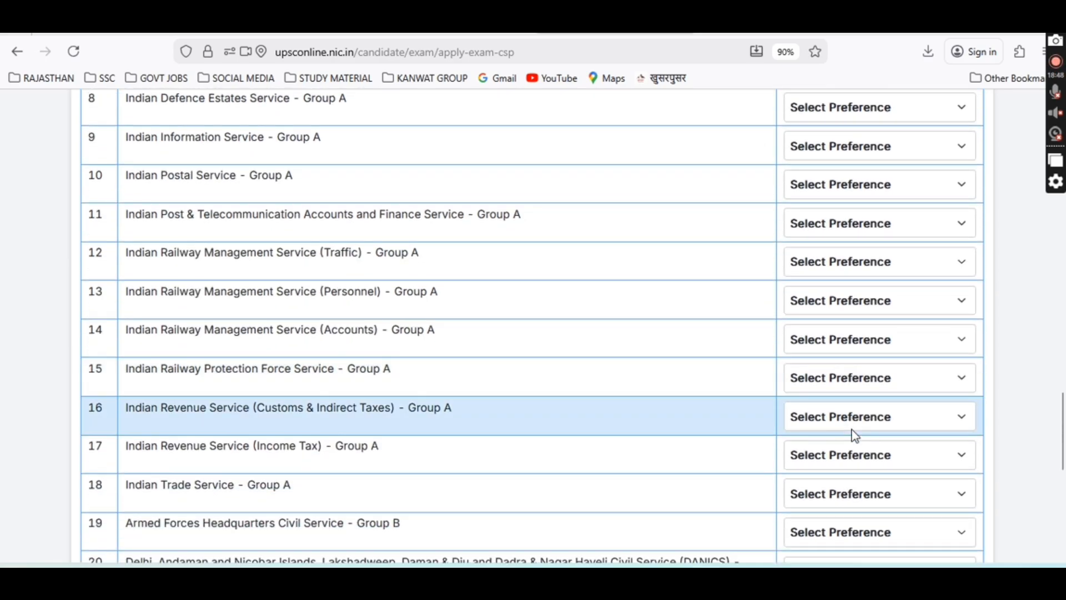
click(828, 418)
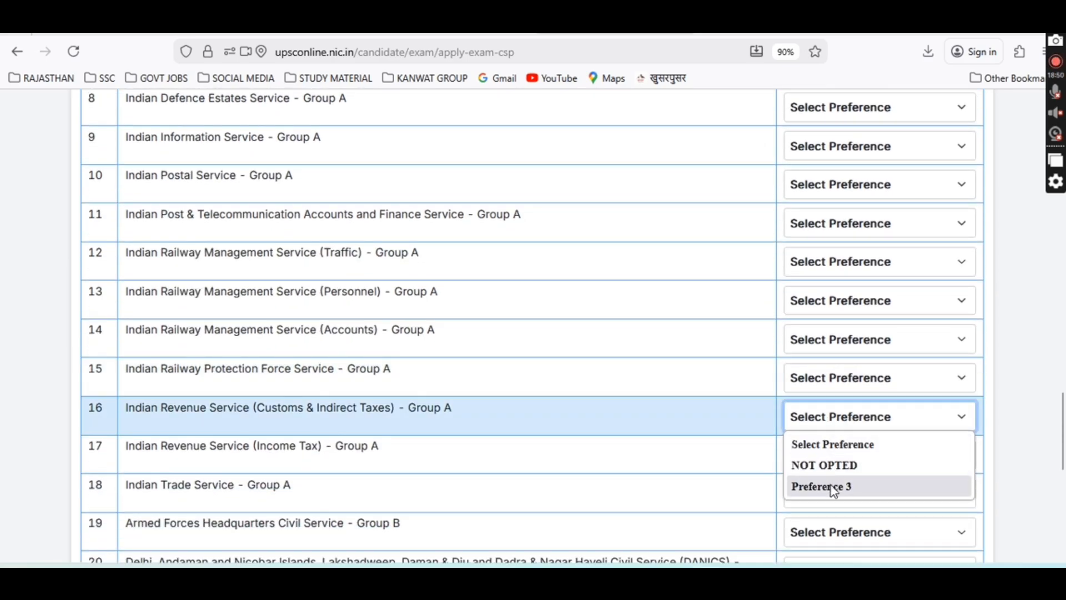
click(831, 485)
click(819, 450)
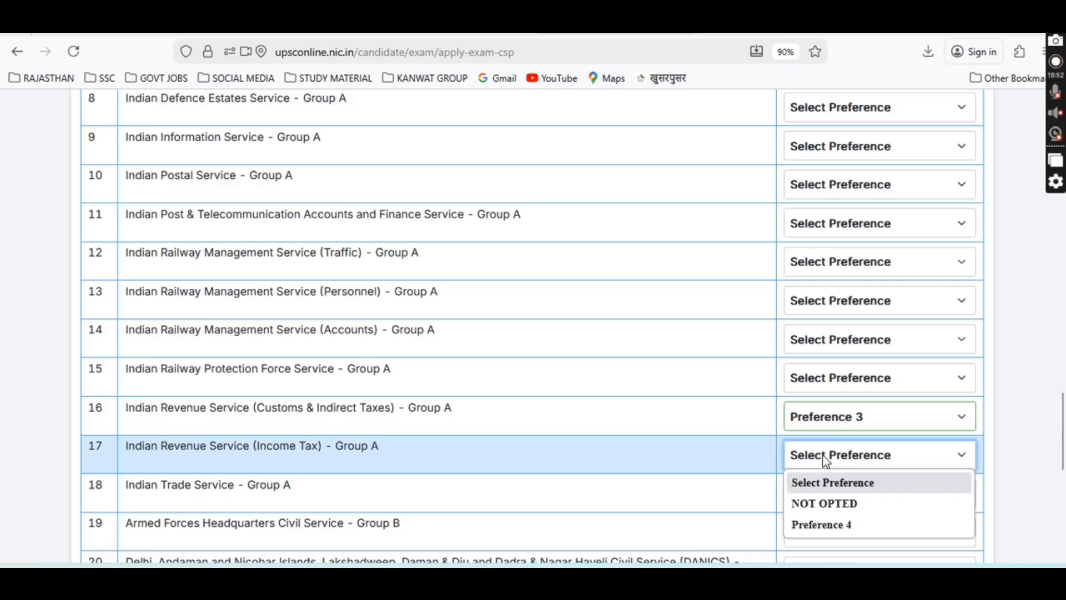
click(825, 522)
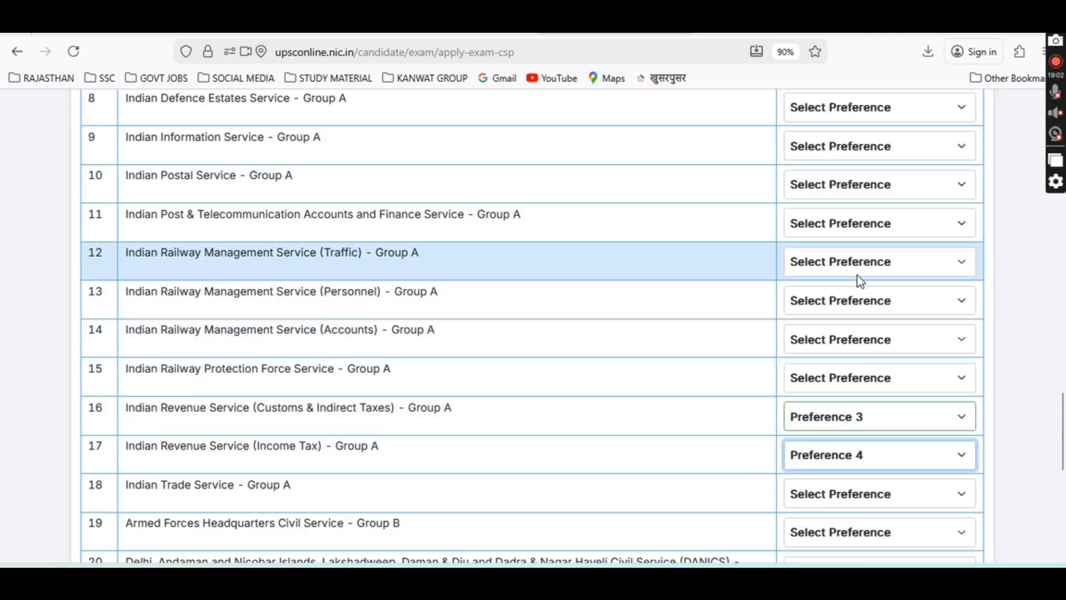
Rank the railway accounts, personnel and traffic services as Preferences 5, 6 and 7.
scroll(848, 341, down, 1)
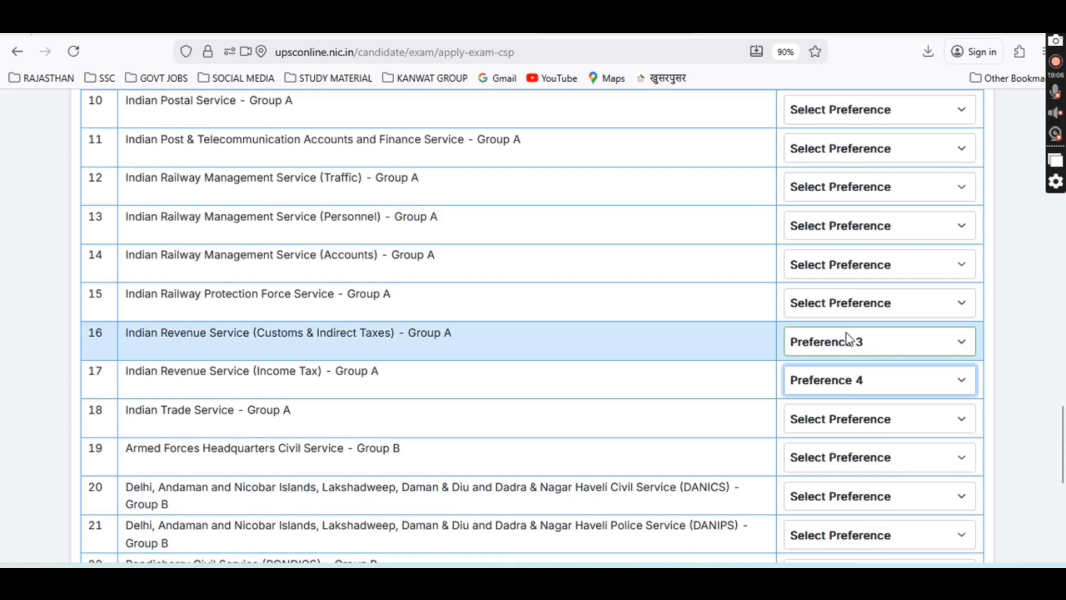
scroll(848, 339, down, 2)
scroll(848, 339, up, 2)
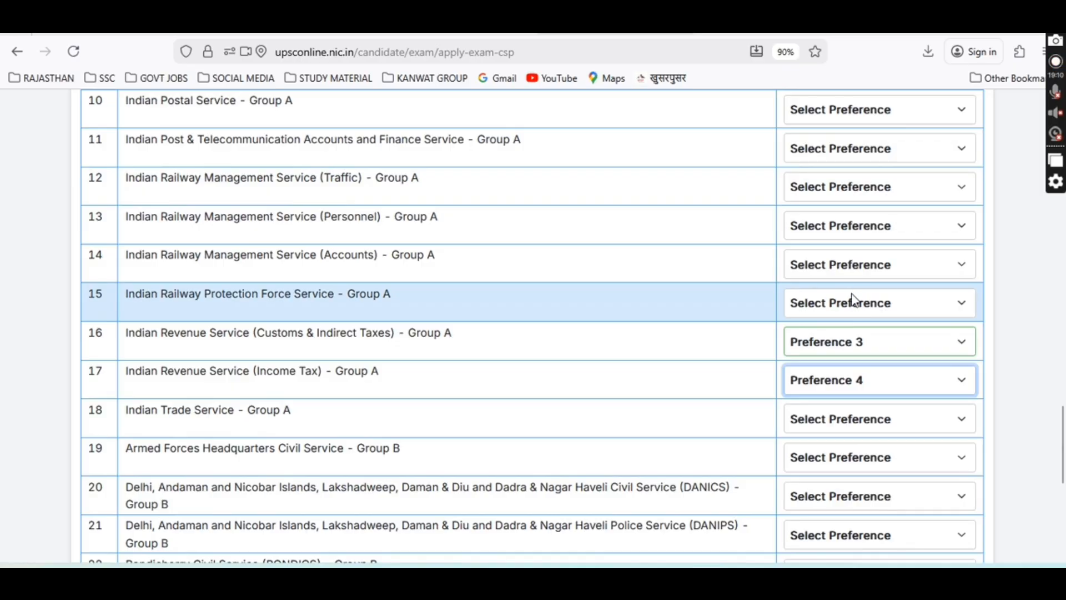
click(852, 262)
click(840, 333)
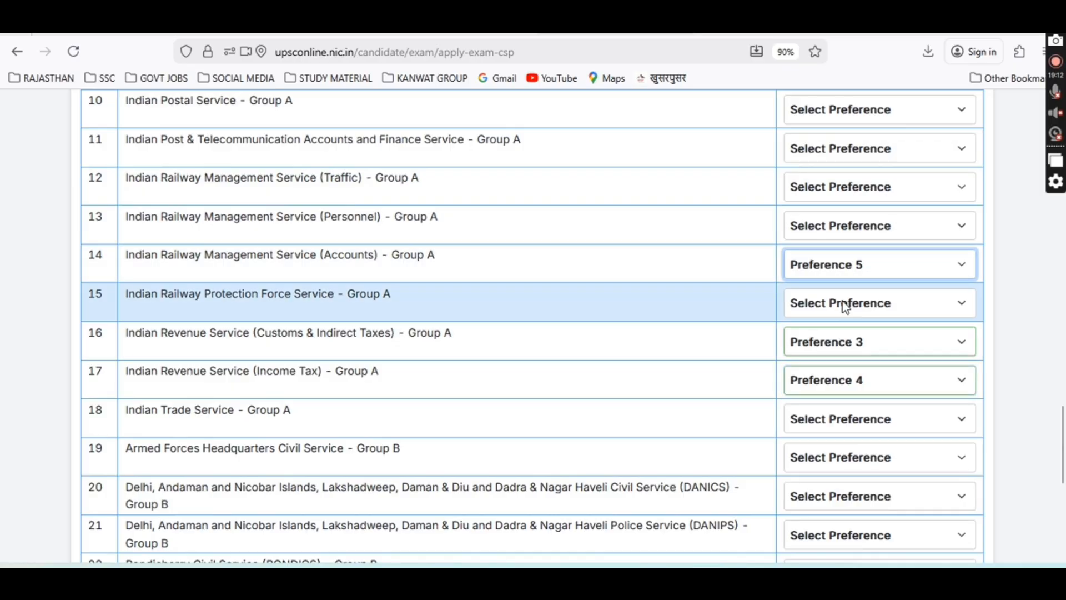
click(843, 304)
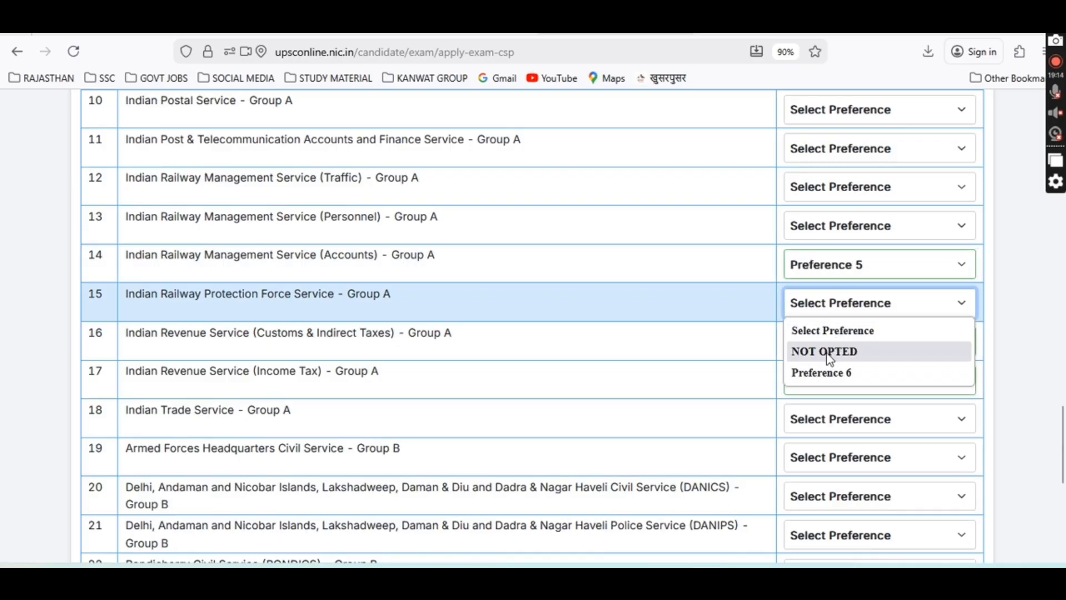
click(832, 230)
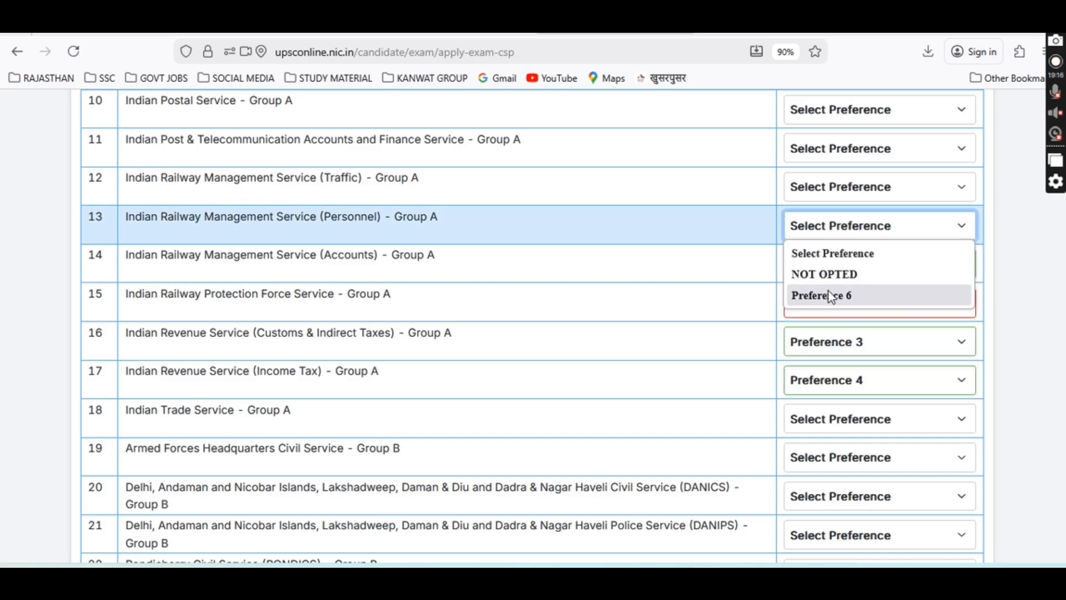
click(831, 296)
click(835, 191)
click(842, 252)
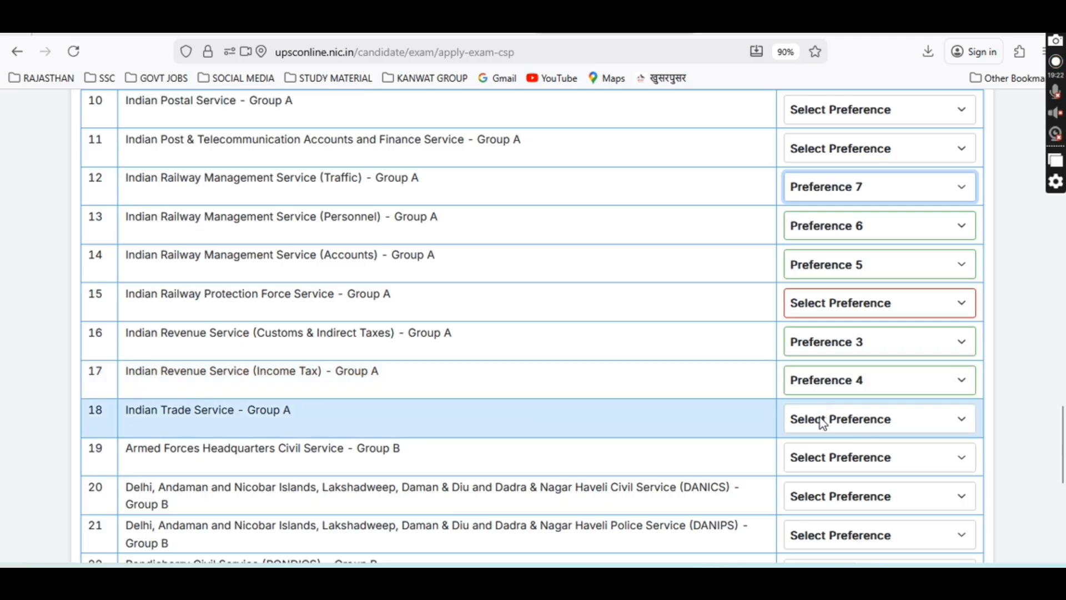
Rank Trade Service 8th, post and telecom accounts 9th, Postal 10th and Information Service 11th.
click(829, 427)
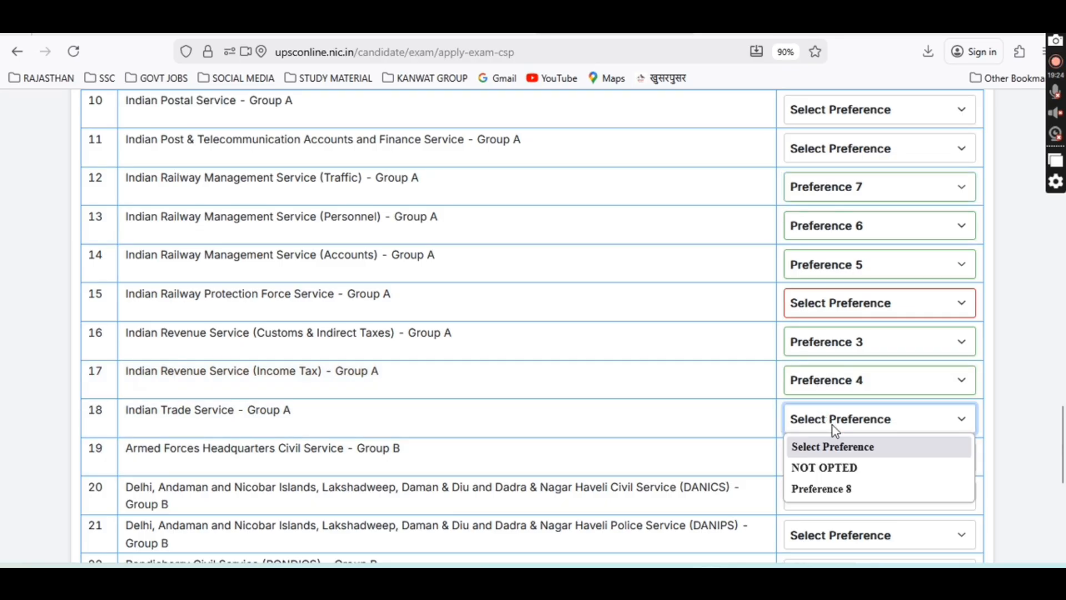
click(838, 490)
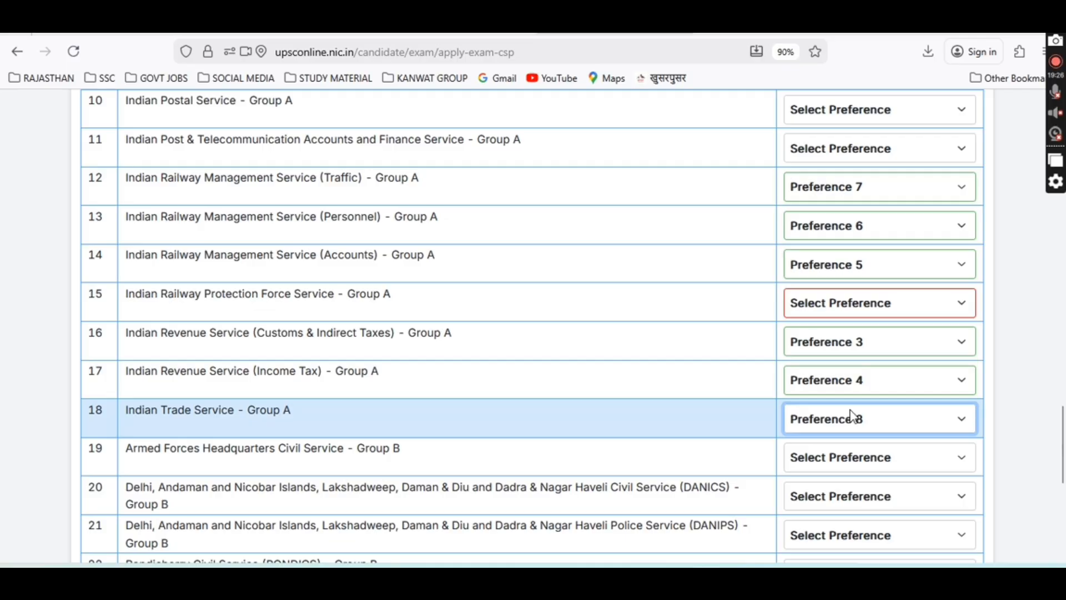
scroll(853, 416, up, 6)
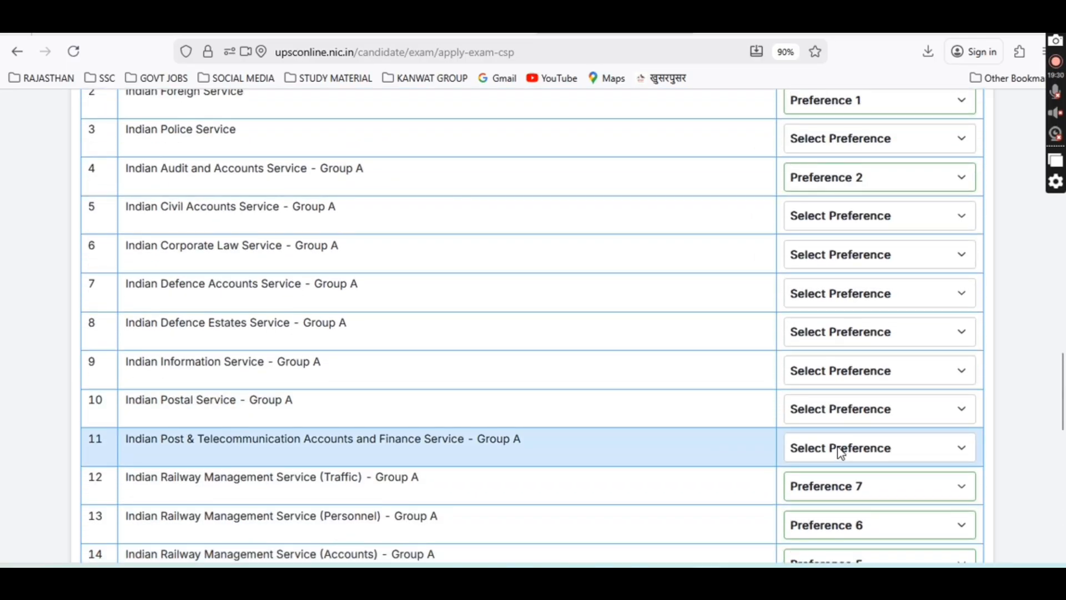
click(842, 455)
click(841, 516)
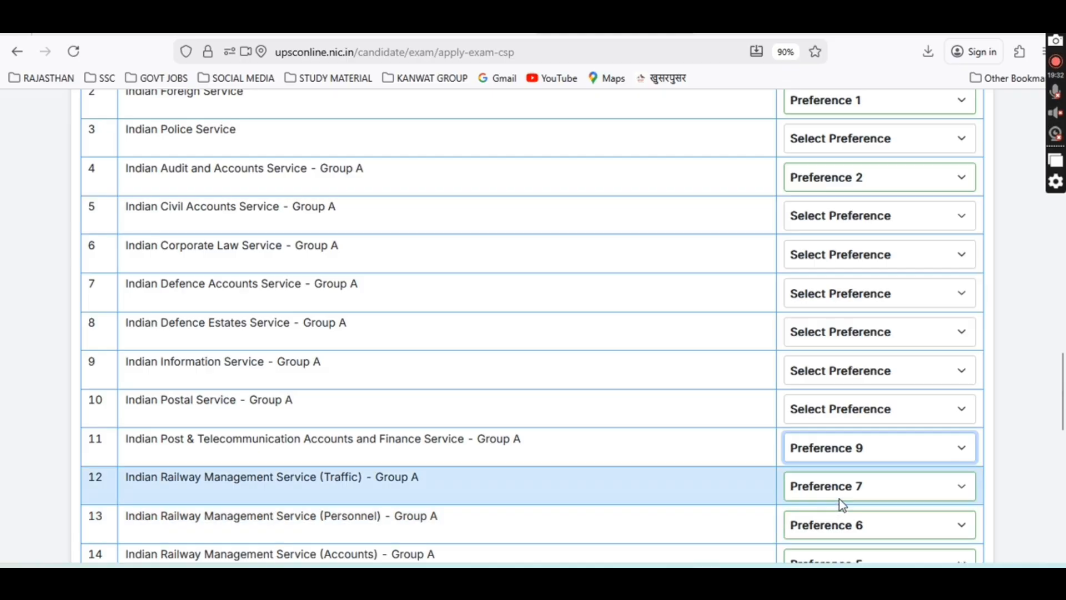
click(834, 410)
click(840, 478)
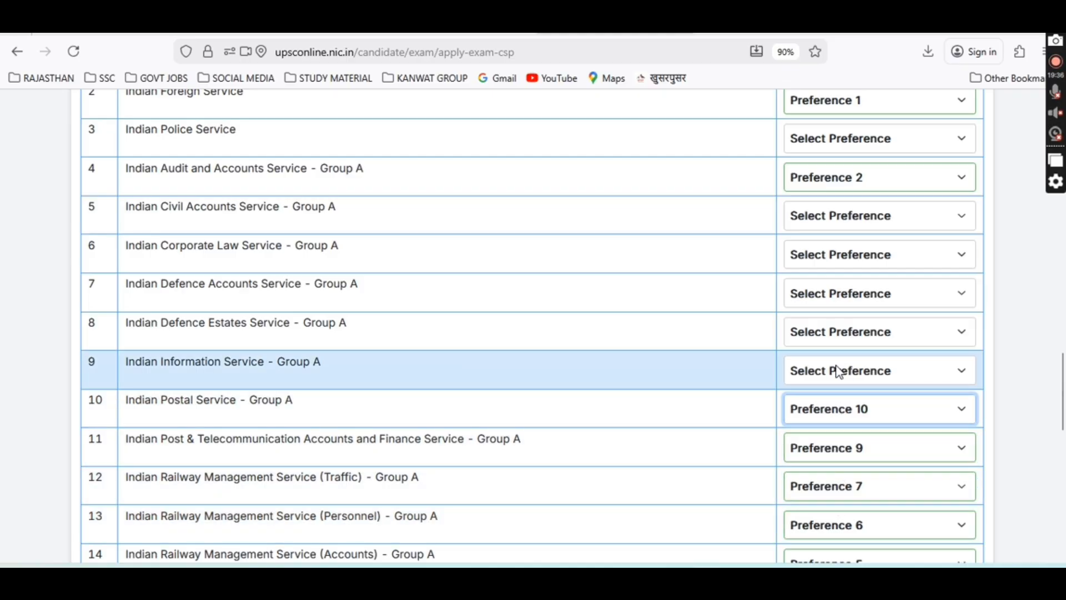
click(838, 370)
click(829, 439)
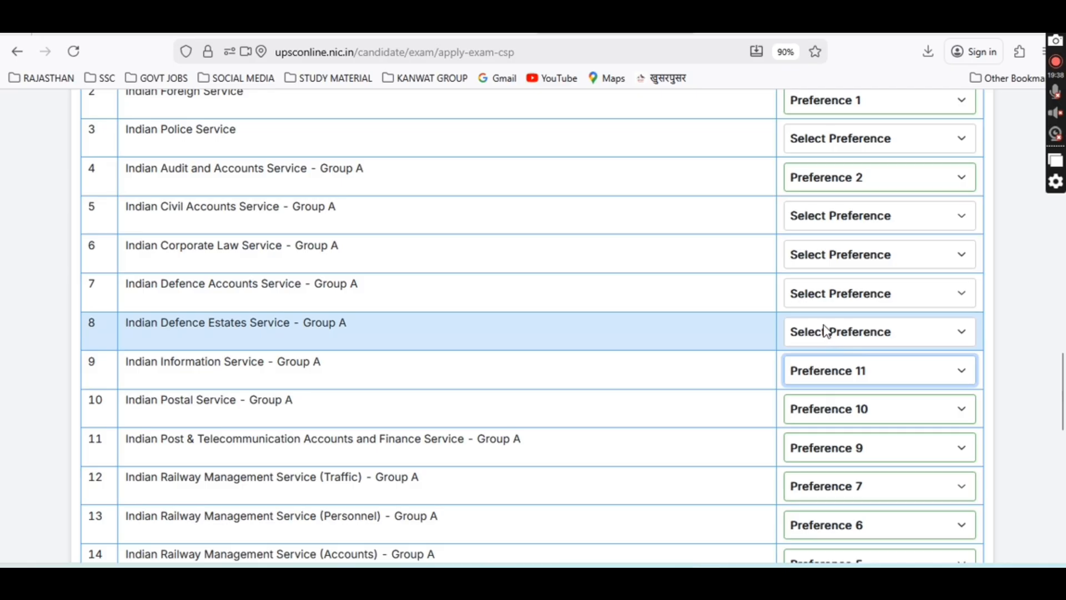
scroll(817, 311, up, 2)
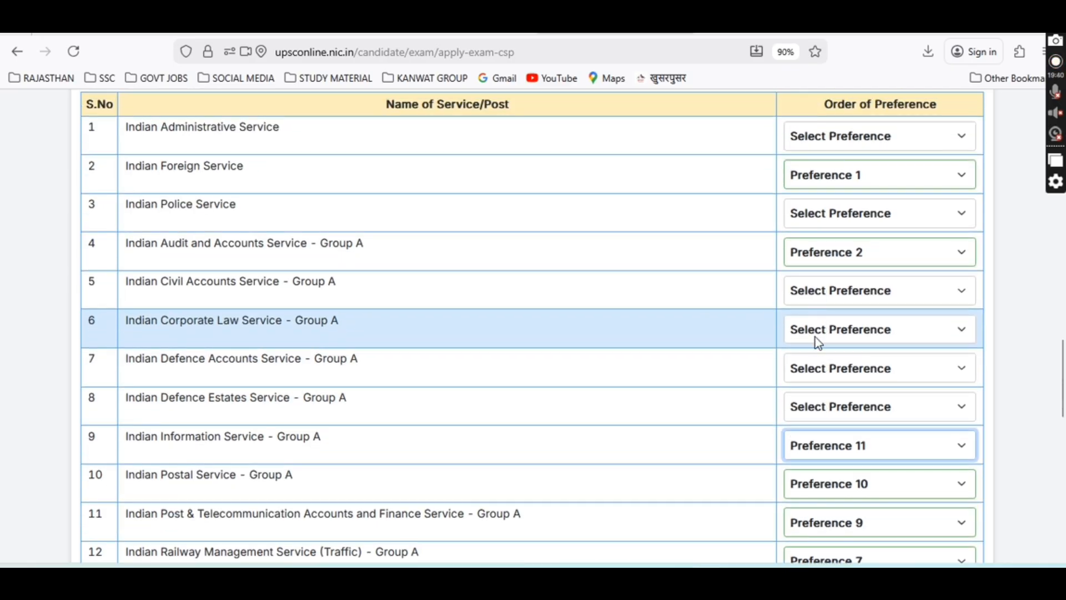
click(830, 291)
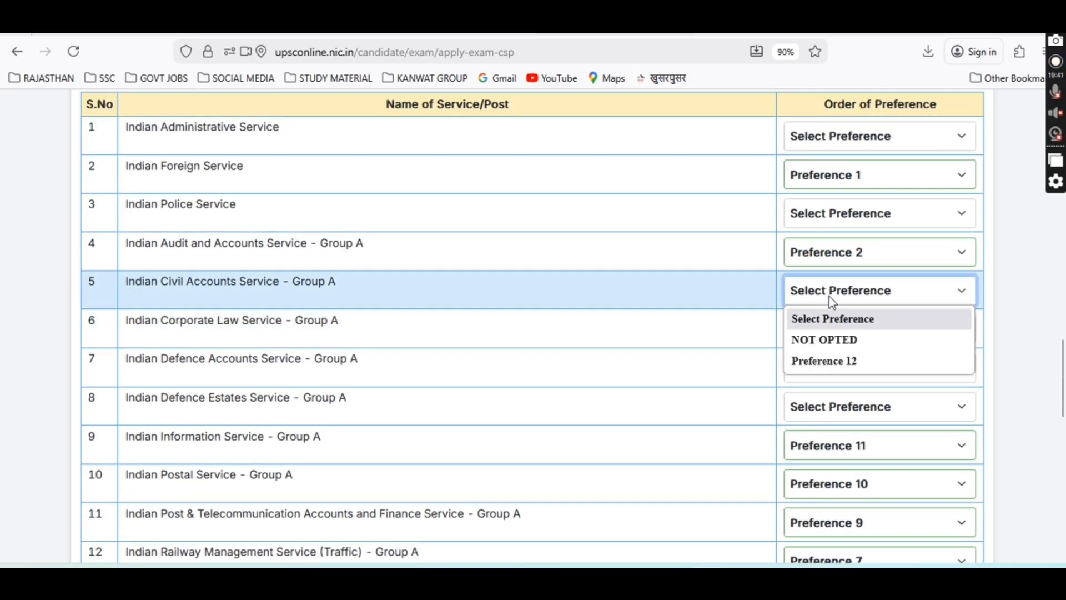
click(824, 361)
click(831, 329)
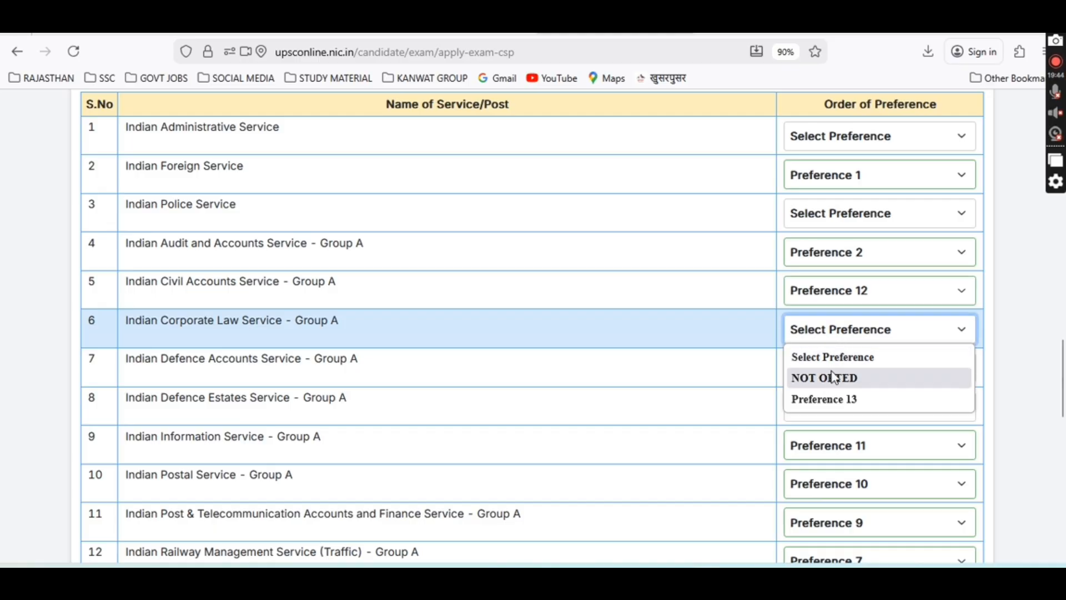
click(833, 377)
click(854, 328)
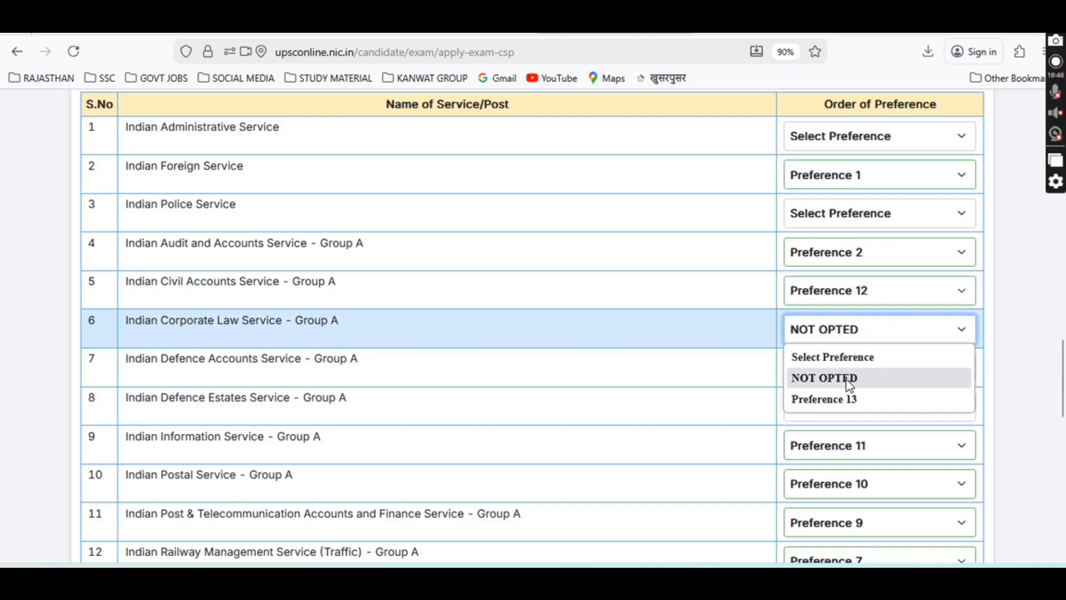
click(838, 399)
scroll(857, 310, up, 2)
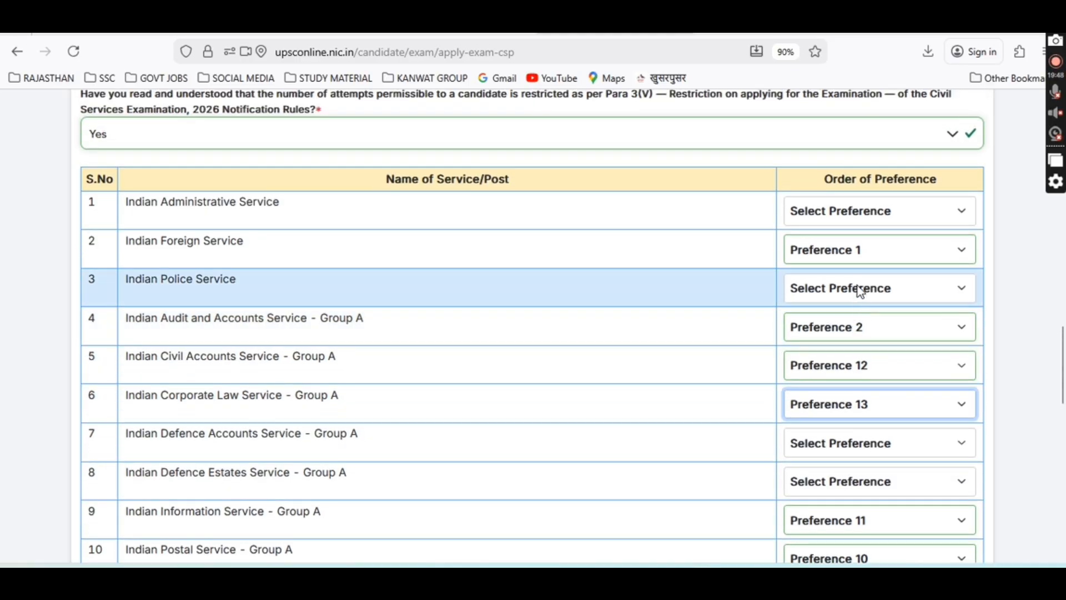
click(859, 211)
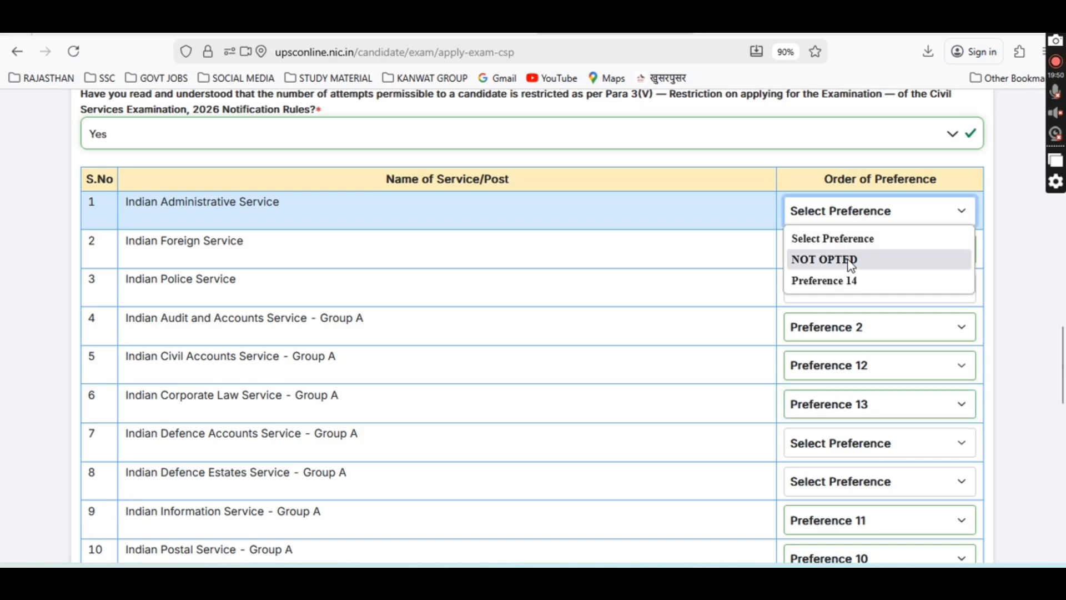
click(853, 279)
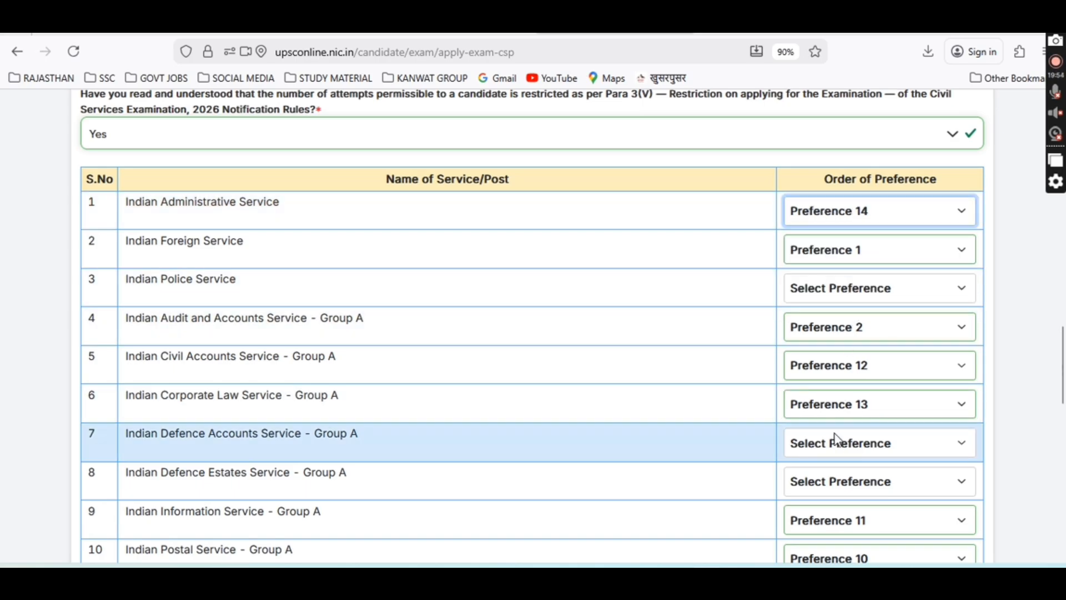
scroll(837, 444, down, 5)
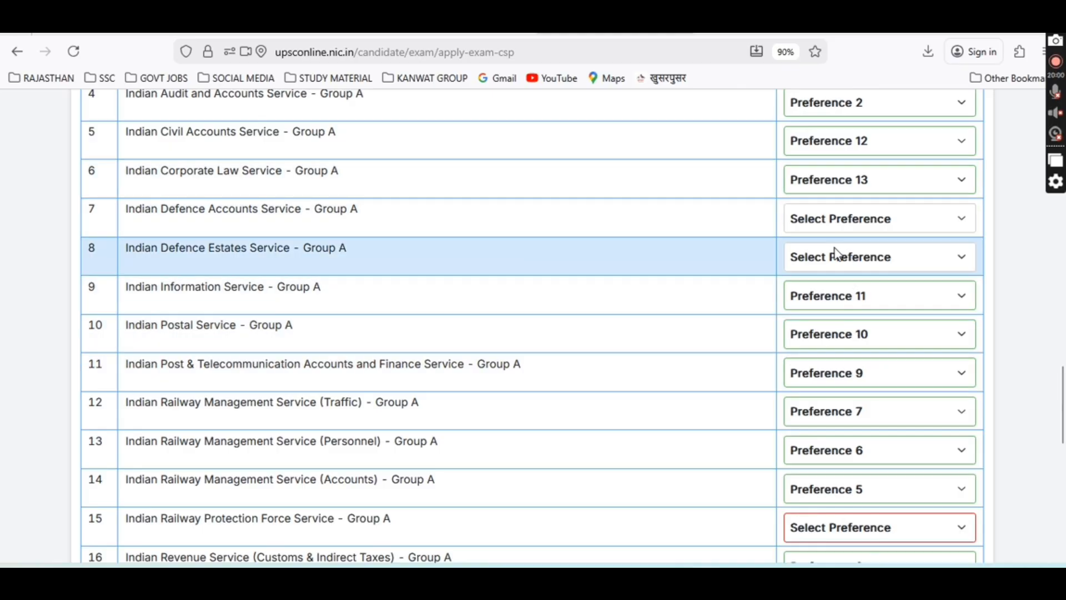
scroll(835, 257, down, 3)
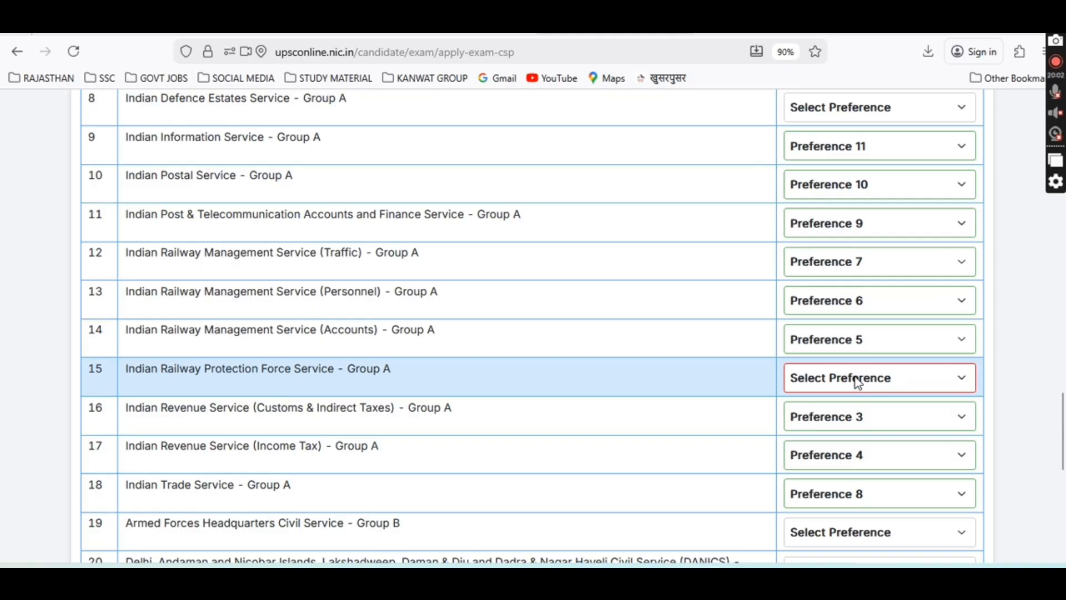
scroll(857, 384, down, 2)
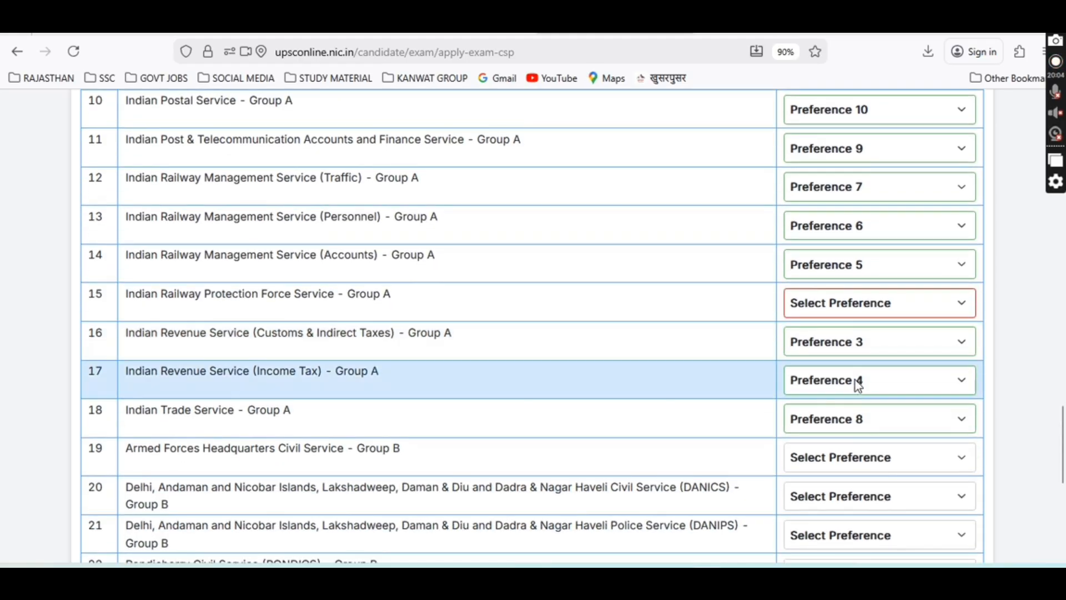
scroll(838, 432, down, 2)
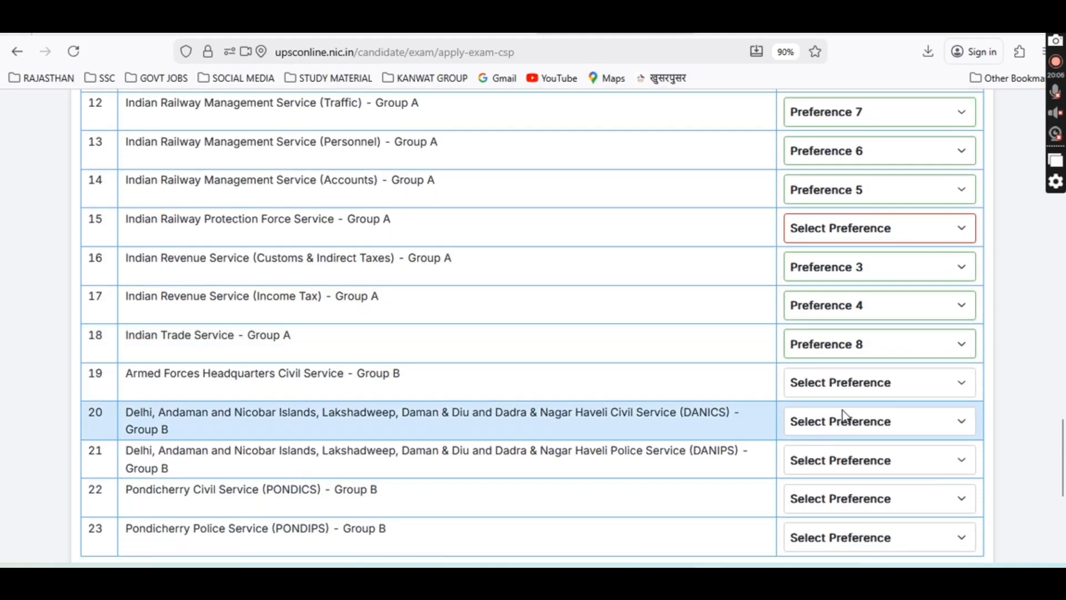
scroll(843, 421, down, 2)
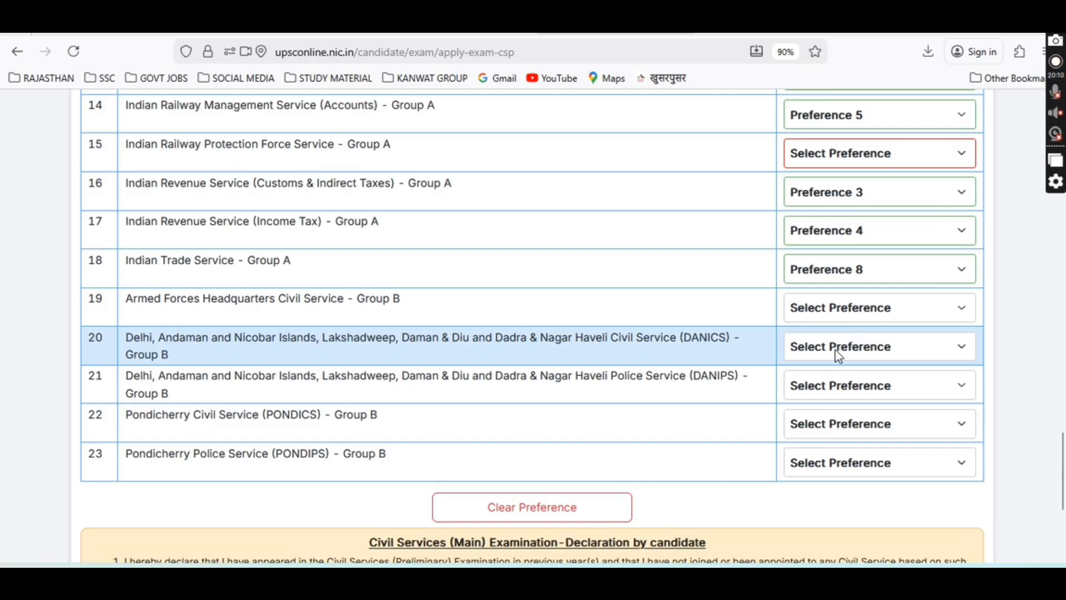
scroll(834, 352, up, 2)
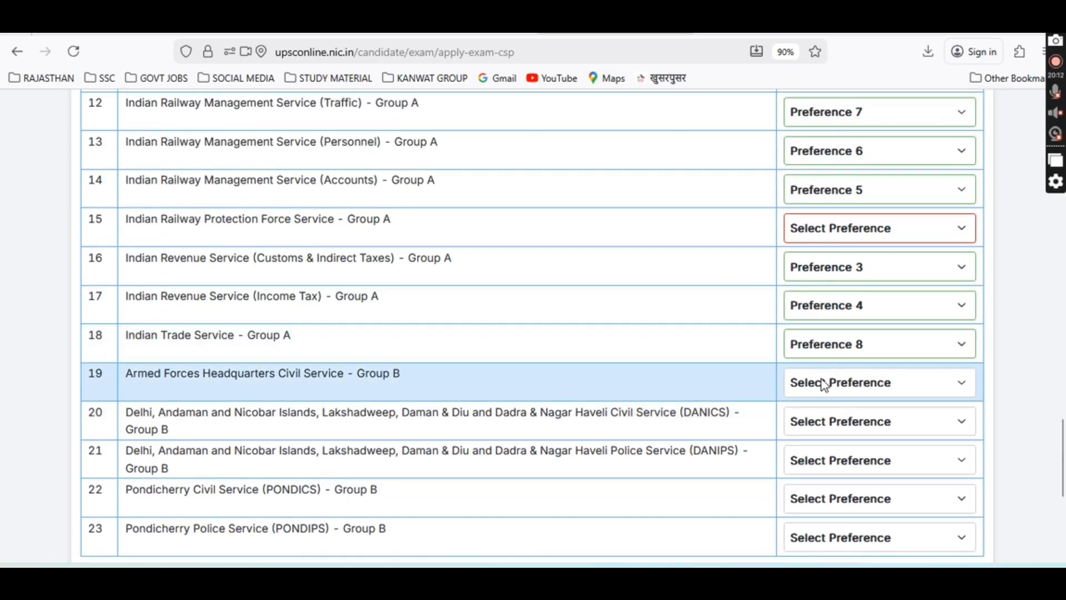
Rank Armed Forces Headquarters Civil Service 15th, Railway Protection Force 16th and Defence Estates 17th.
click(827, 382)
click(837, 450)
scroll(842, 403, up, 2)
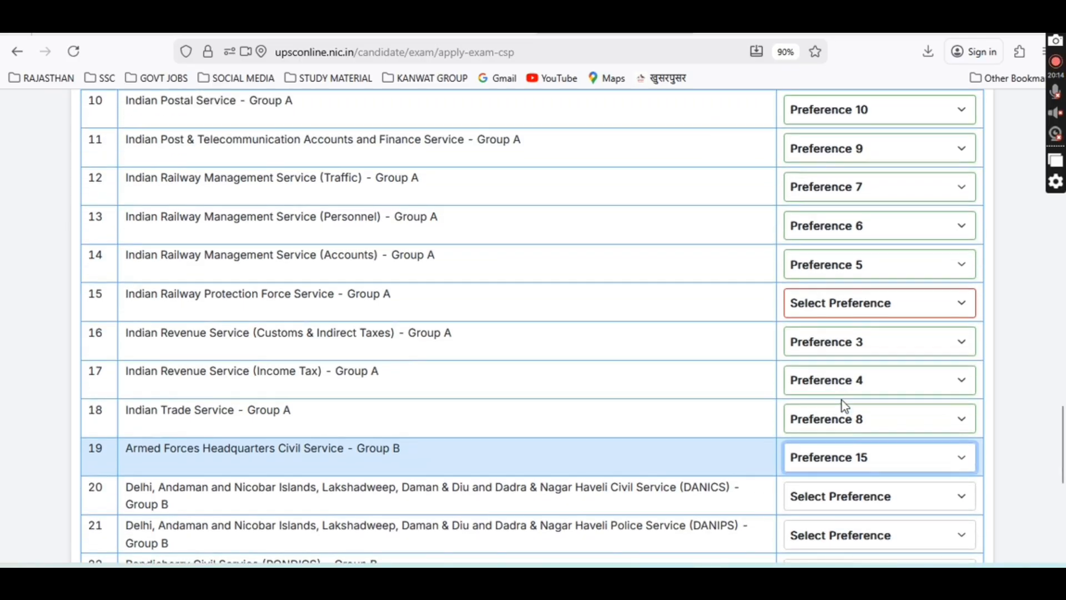
click(842, 307)
click(840, 368)
scroll(842, 358, up, 6)
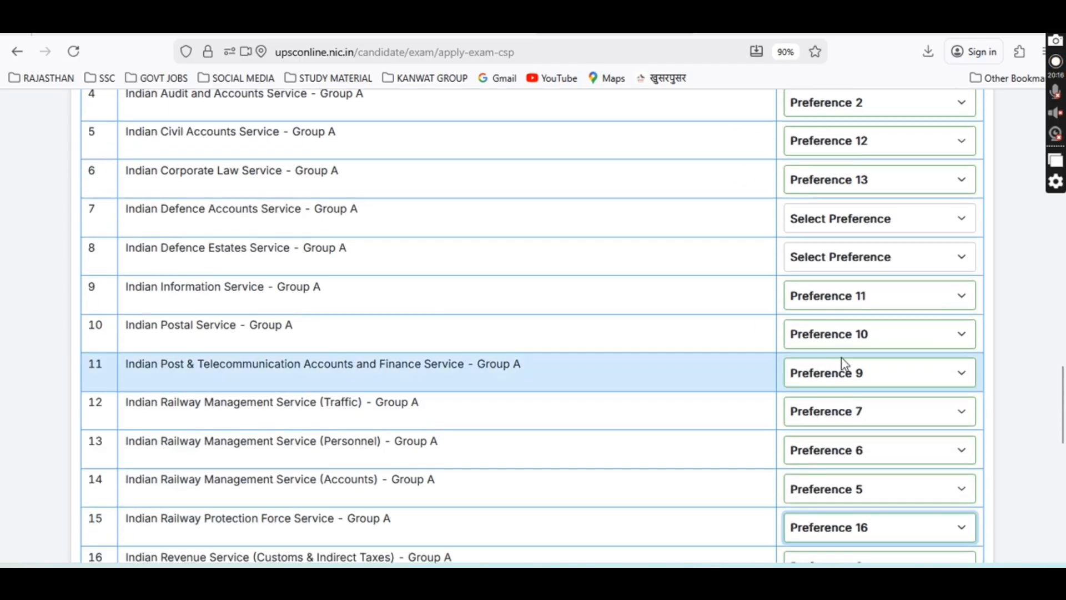
click(842, 264)
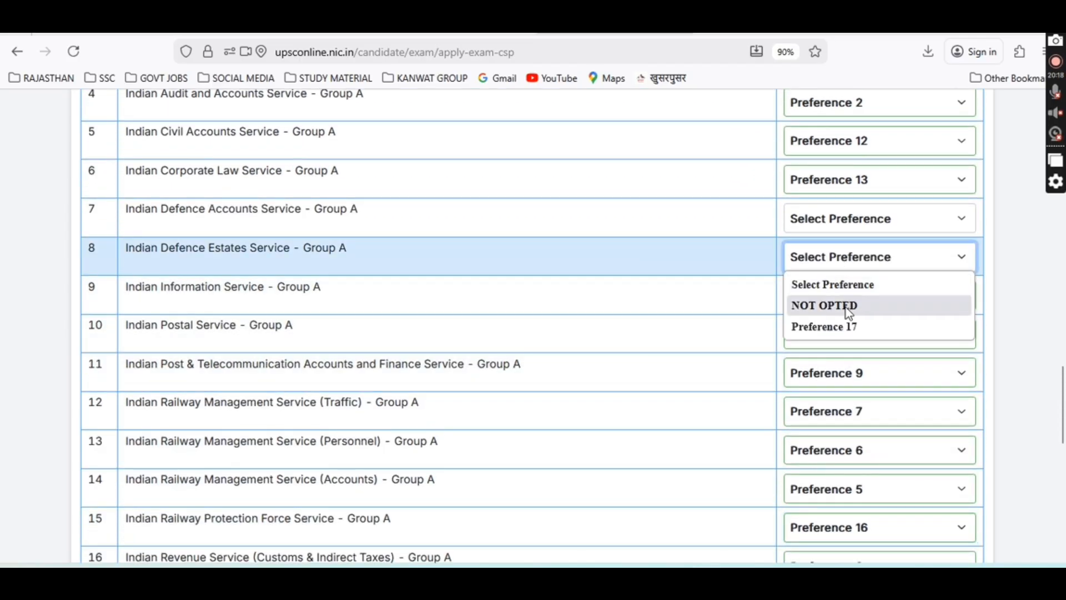
click(853, 324)
Rank Indian Defence Accounts Service 18th and Indian Police Service 19th.
scroll(855, 314, up, 2)
click(857, 298)
click(855, 362)
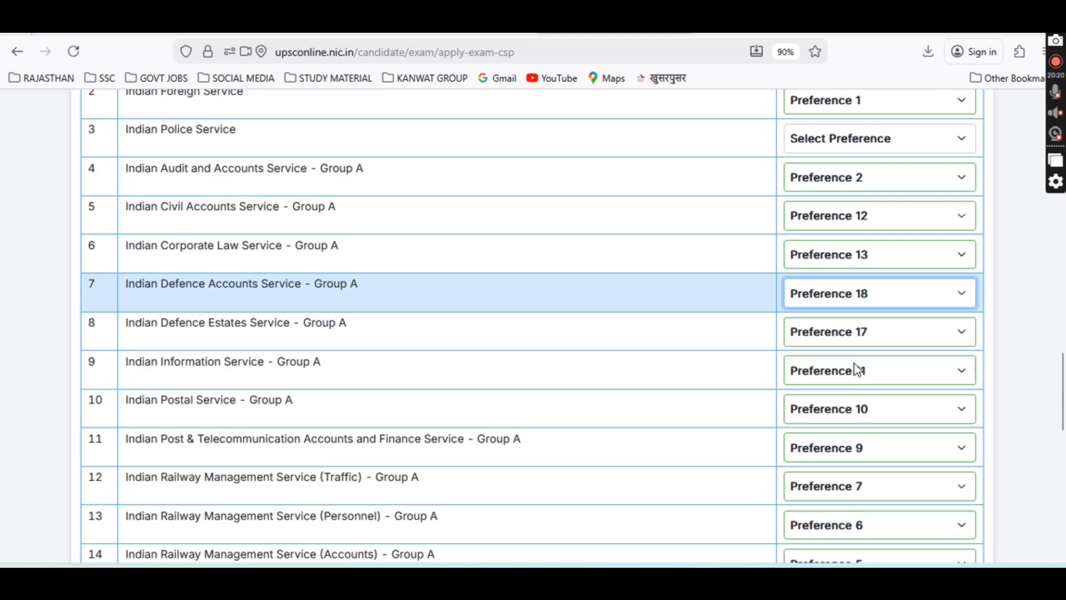
scroll(857, 353, up, 2)
scroll(856, 339, up, 2)
click(867, 288)
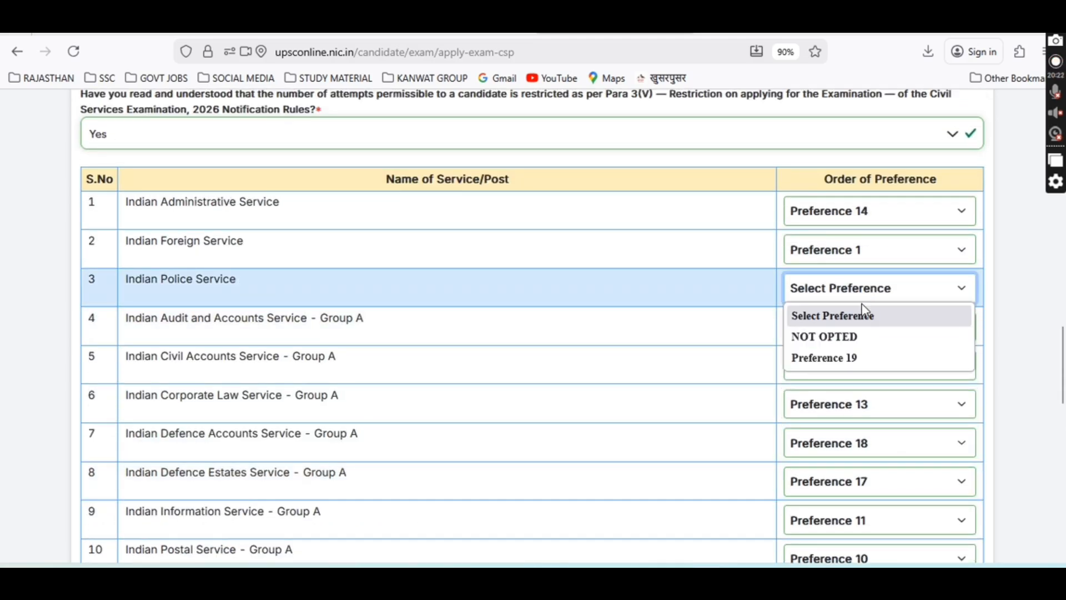
click(852, 358)
Rank DANICS, DANIPS, PONDICS and PONDIPS as Preferences 20, 21, 22 and 23.
scroll(865, 350, down, 10)
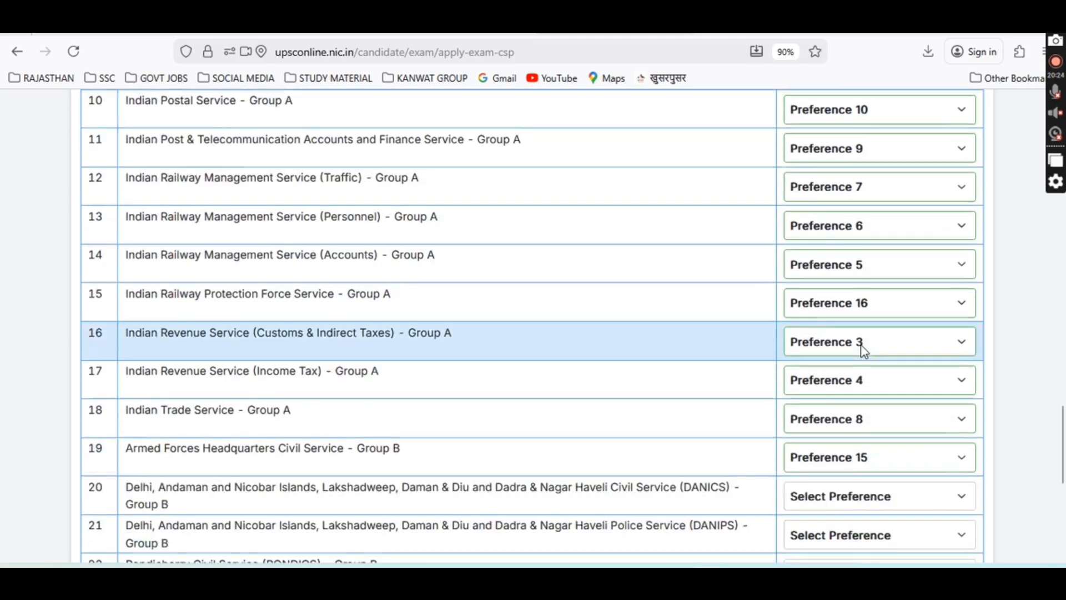
click(869, 278)
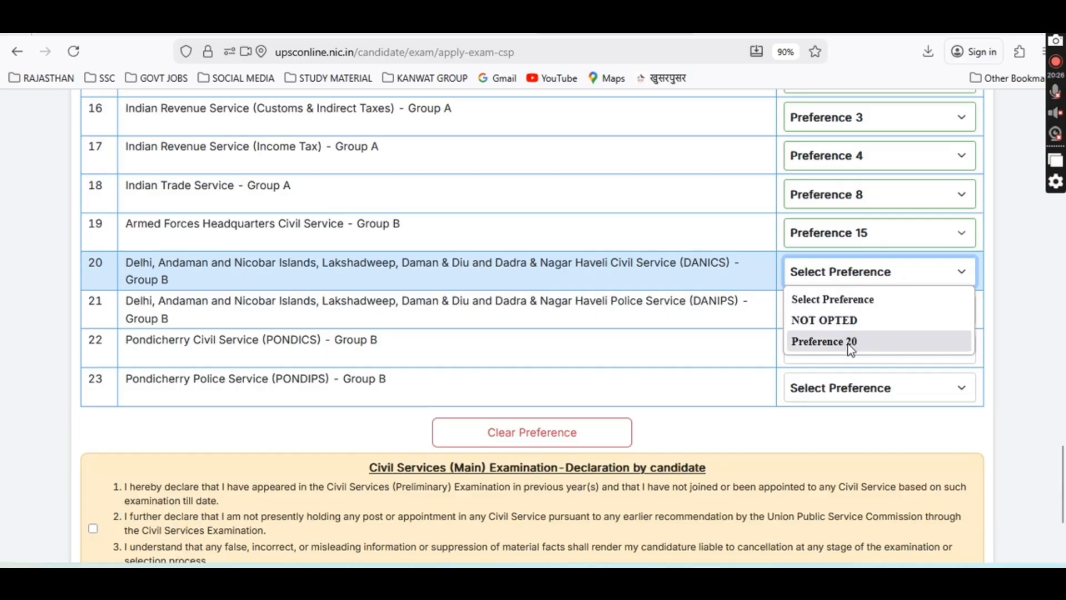
click(852, 343)
click(857, 310)
click(846, 380)
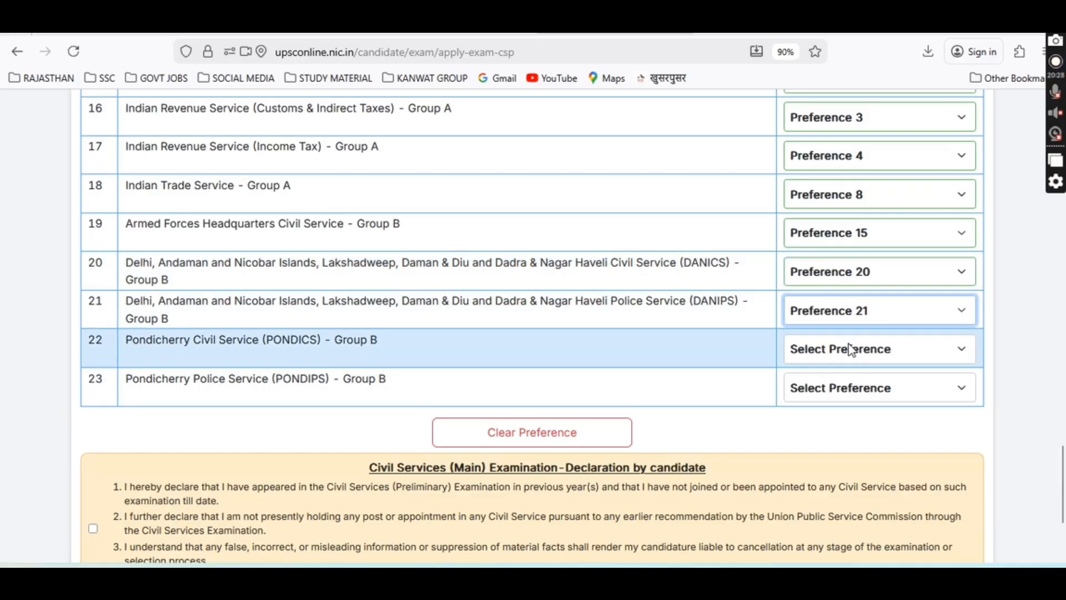
click(850, 348)
click(838, 419)
click(845, 391)
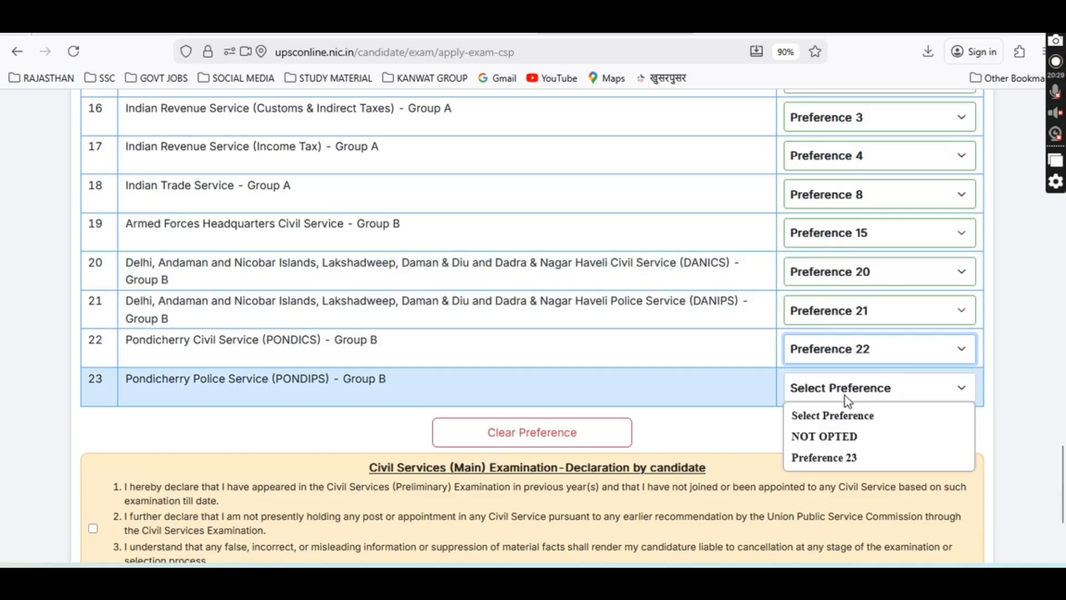
click(845, 455)
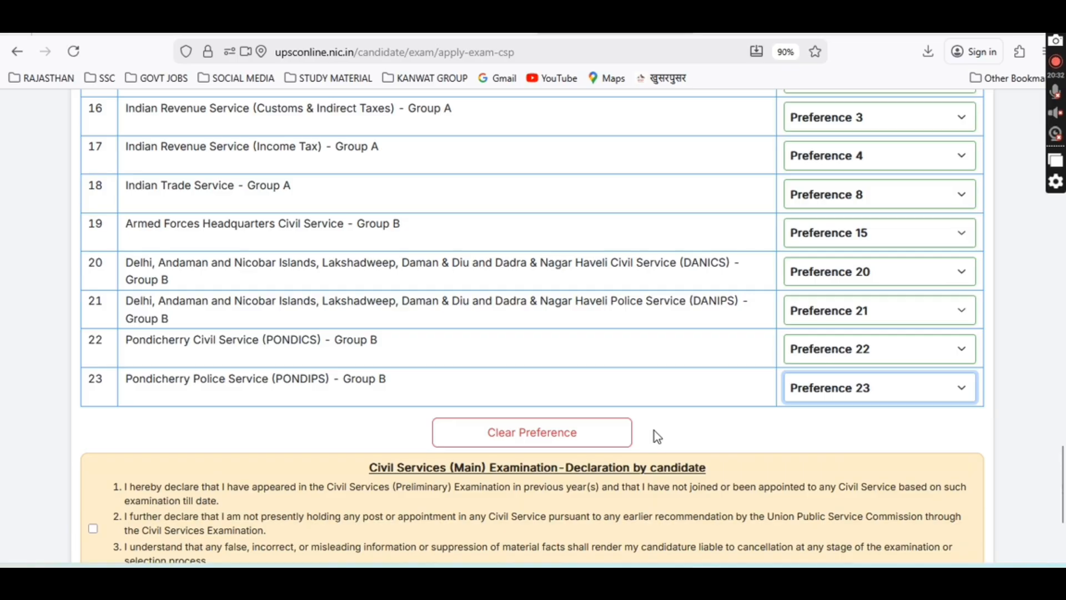
Tick the Main examination declaration checkbox.
scroll(691, 419, down, 1)
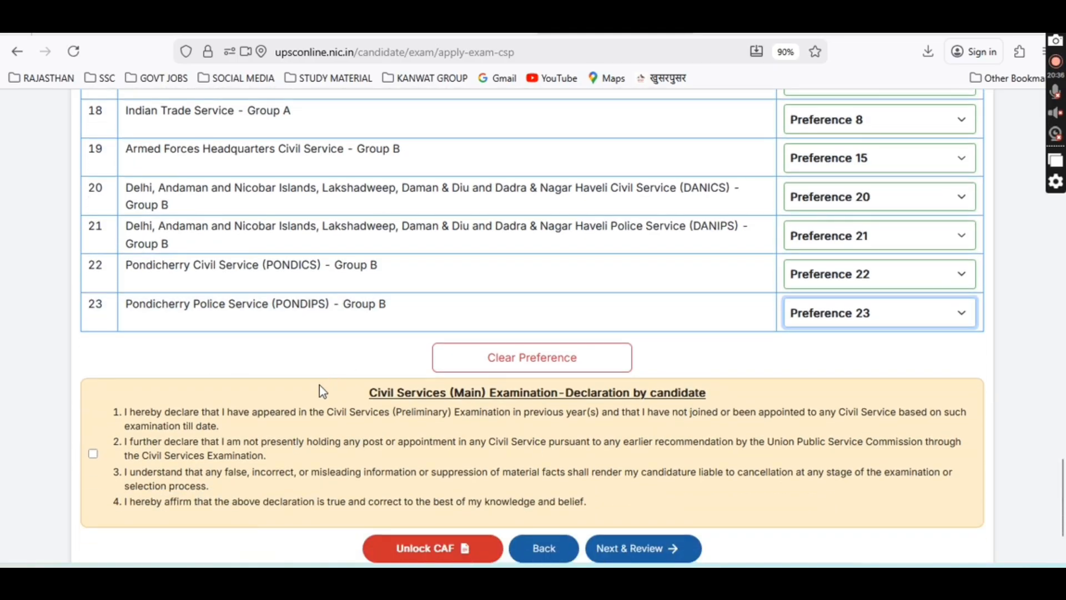
scroll(321, 390, down, 1)
click(92, 379)
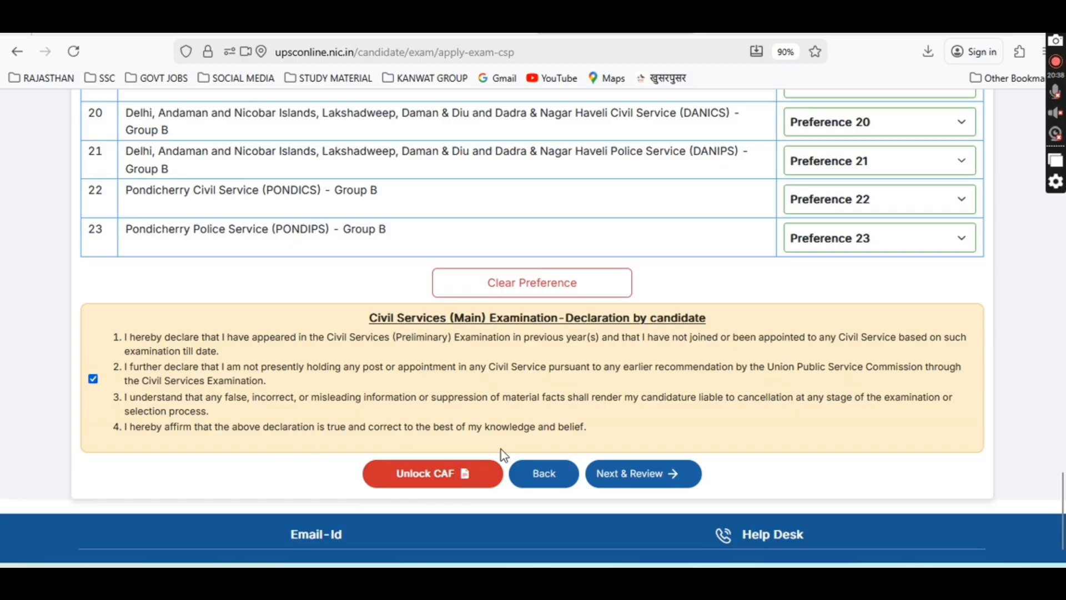
Review the filled Main examination details, then Lock & Submit and confirm with Yes.
click(609, 481)
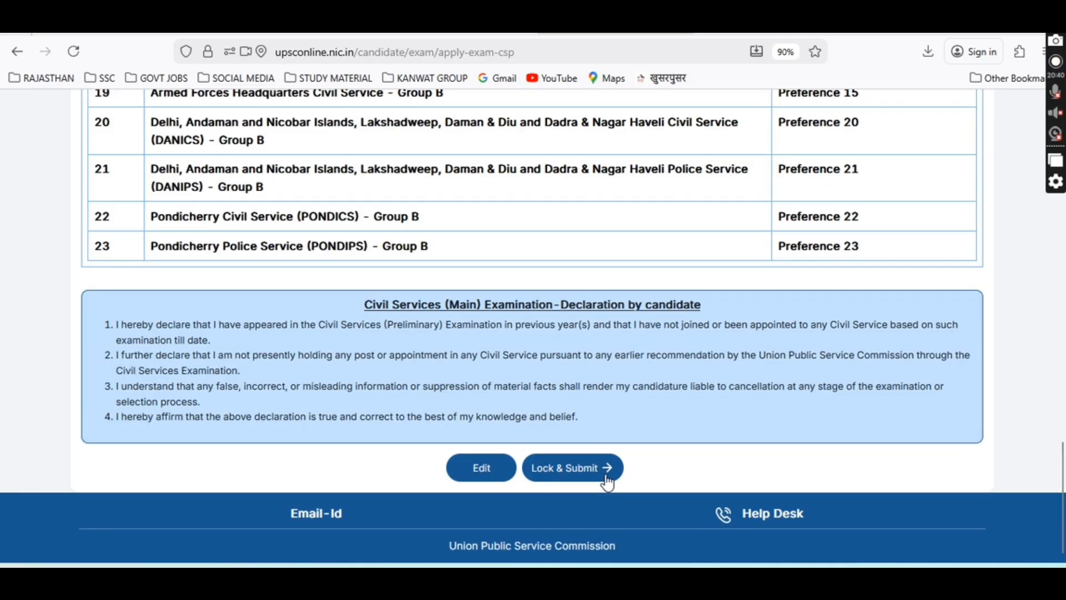
scroll(599, 325, up, 10)
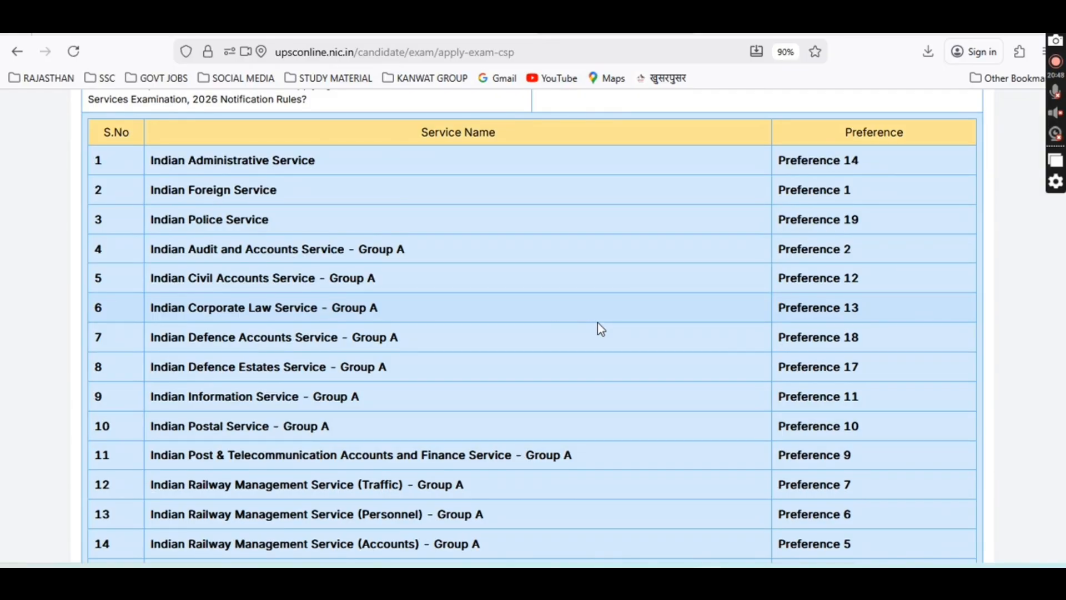
scroll(598, 325, down, 3)
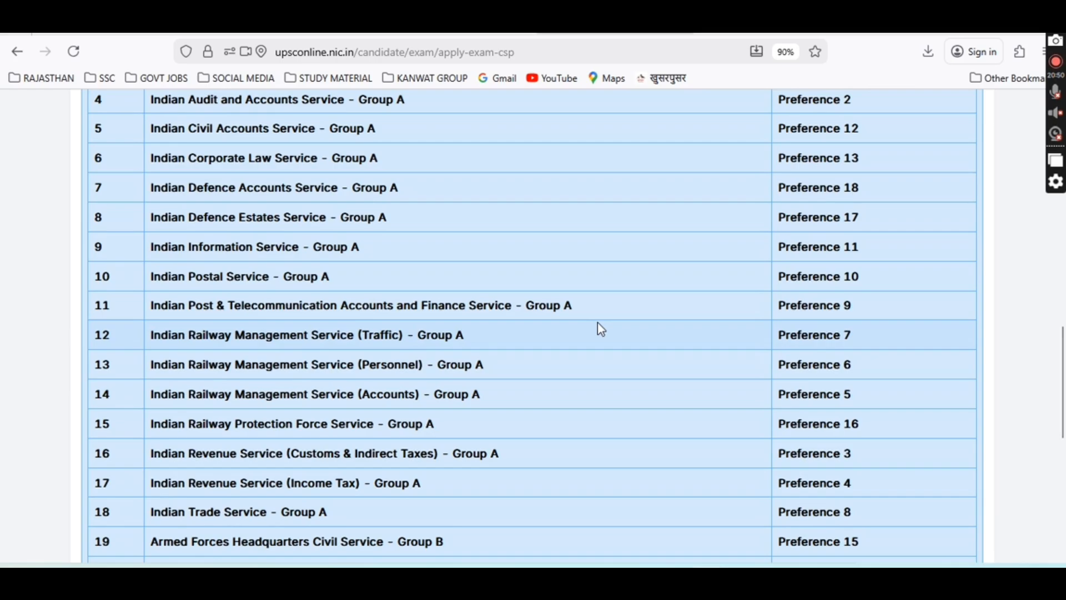
scroll(598, 327, down, 9)
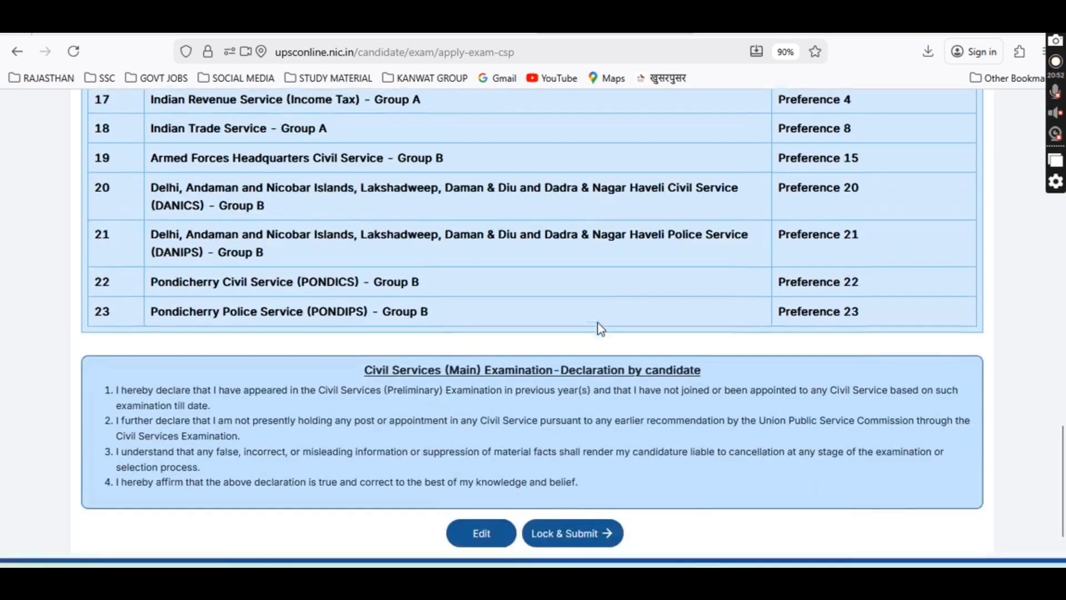
click(560, 481)
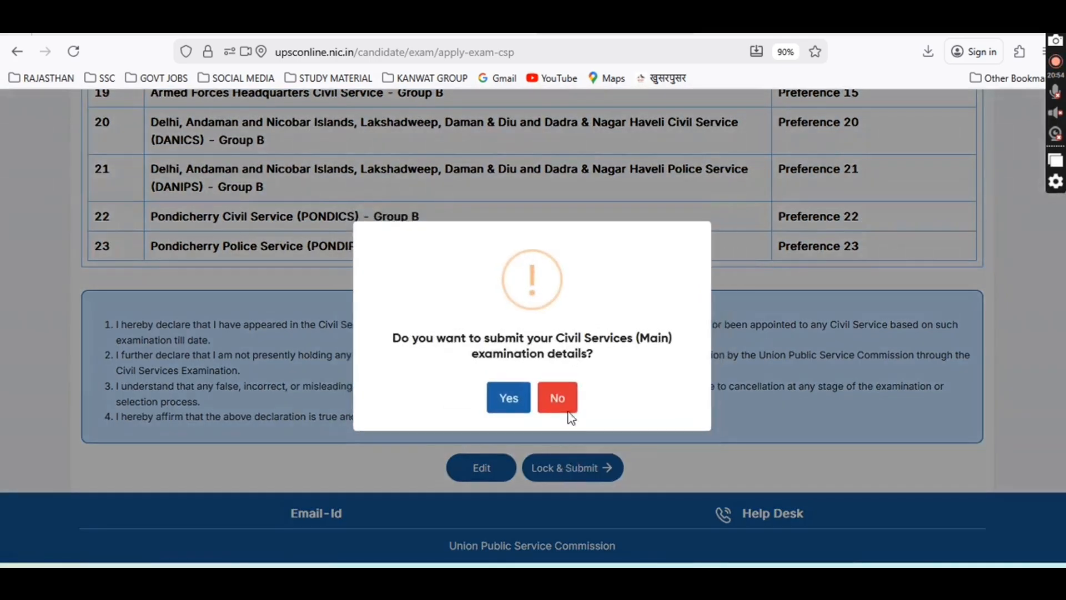
click(507, 399)
Acknowledge the submission success, then set place of birth and school education place to Village.
click(532, 408)
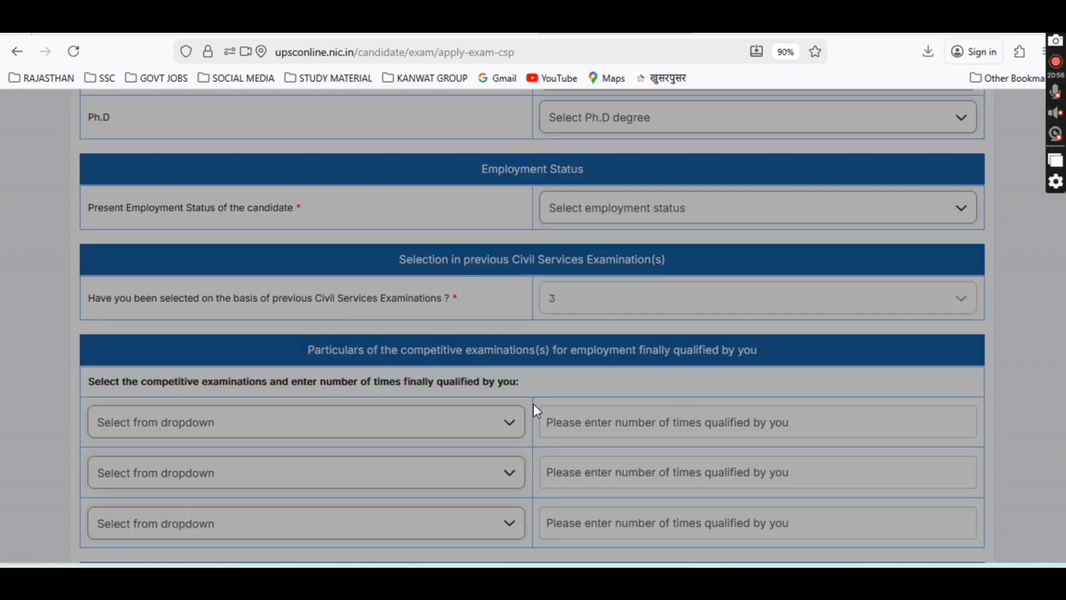
scroll(539, 398, up, 10)
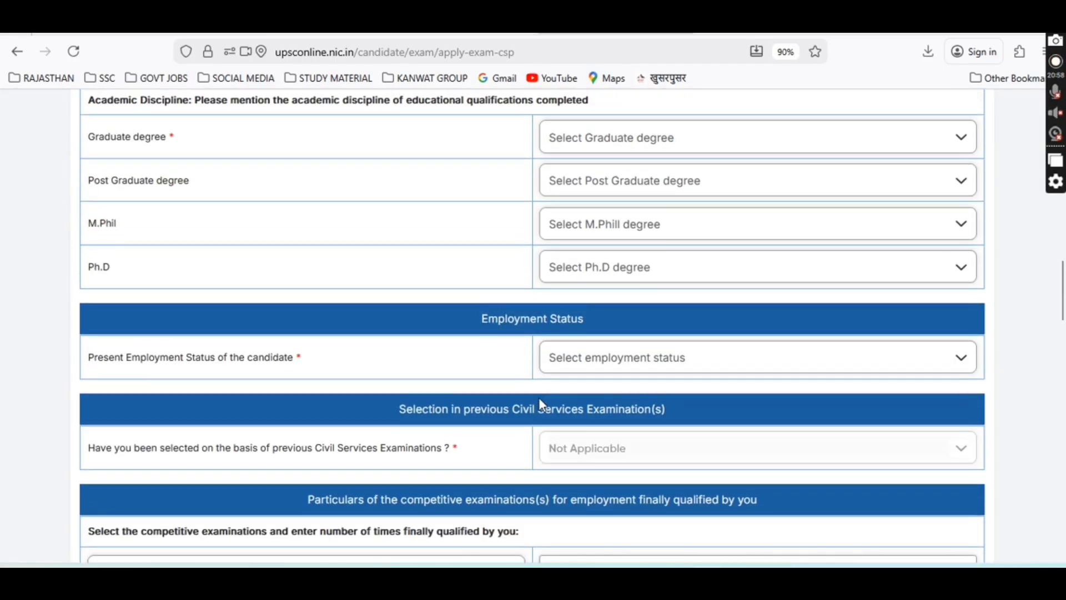
scroll(543, 405, up, 8)
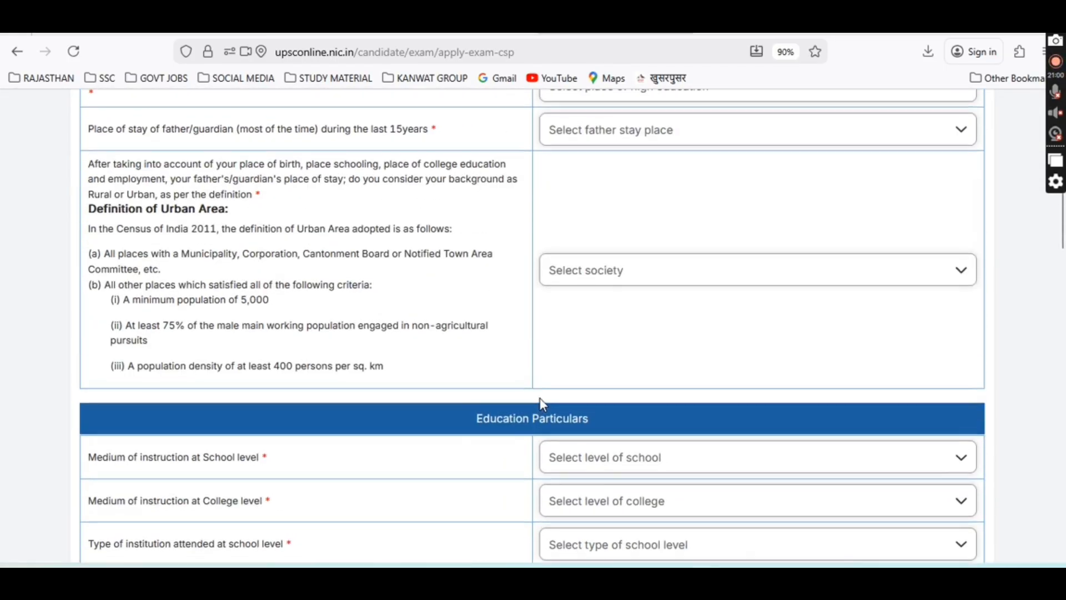
scroll(542, 404, up, 1)
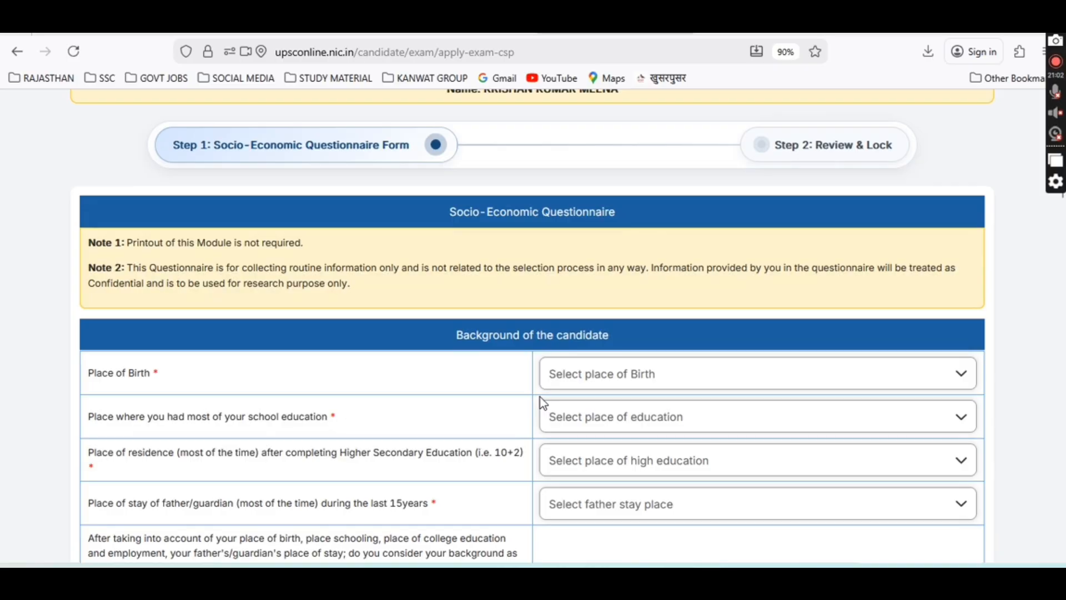
click(573, 382)
click(577, 414)
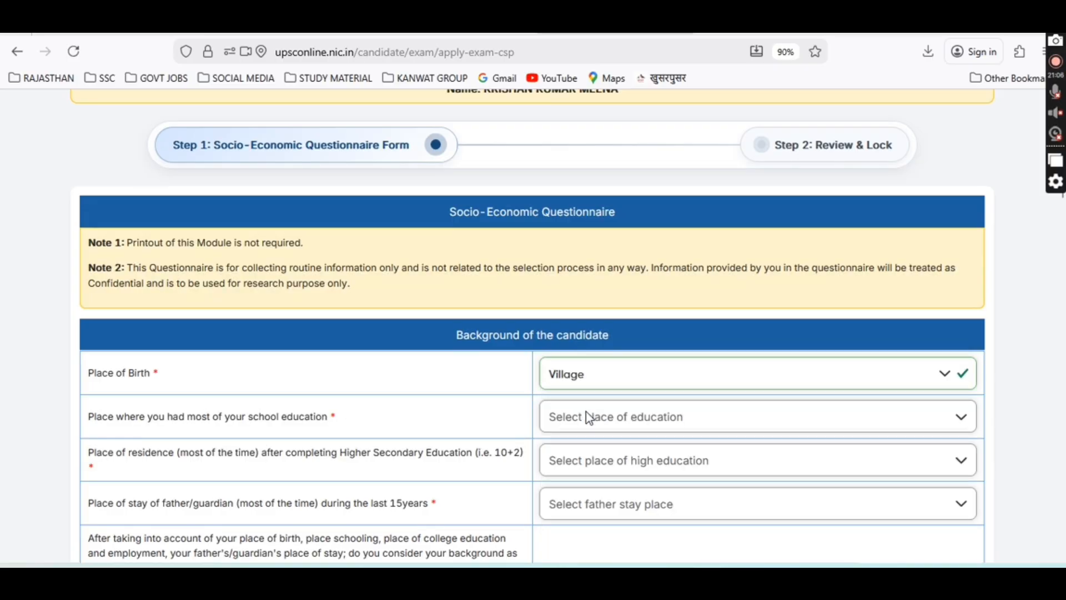
click(588, 416)
click(583, 254)
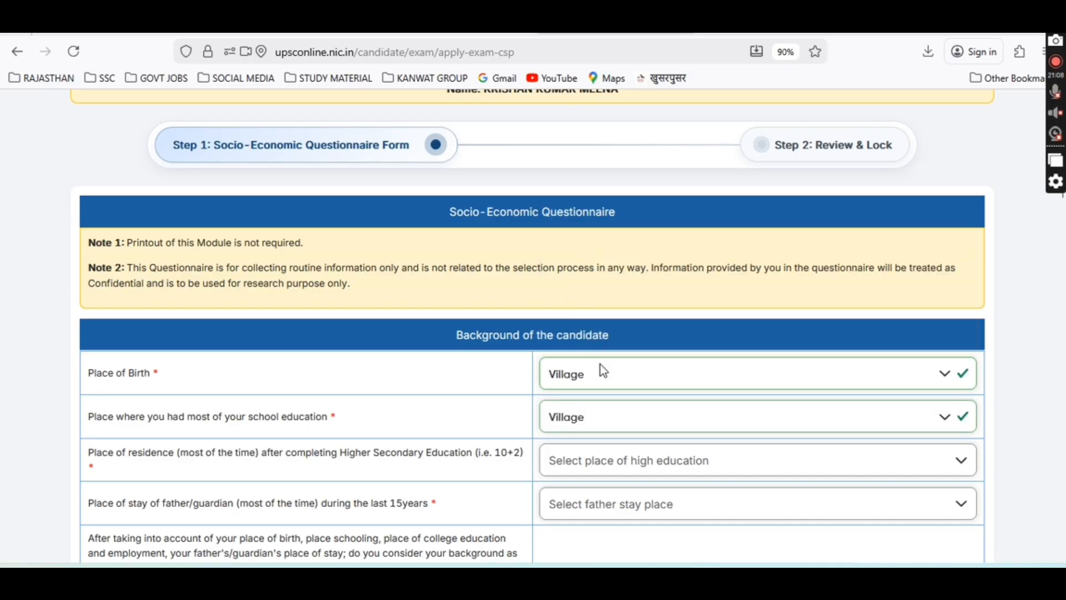
Set residence after 10+2 to State Capital other than Metropolis.
scroll(600, 406, down, 2)
scroll(599, 393, down, 2)
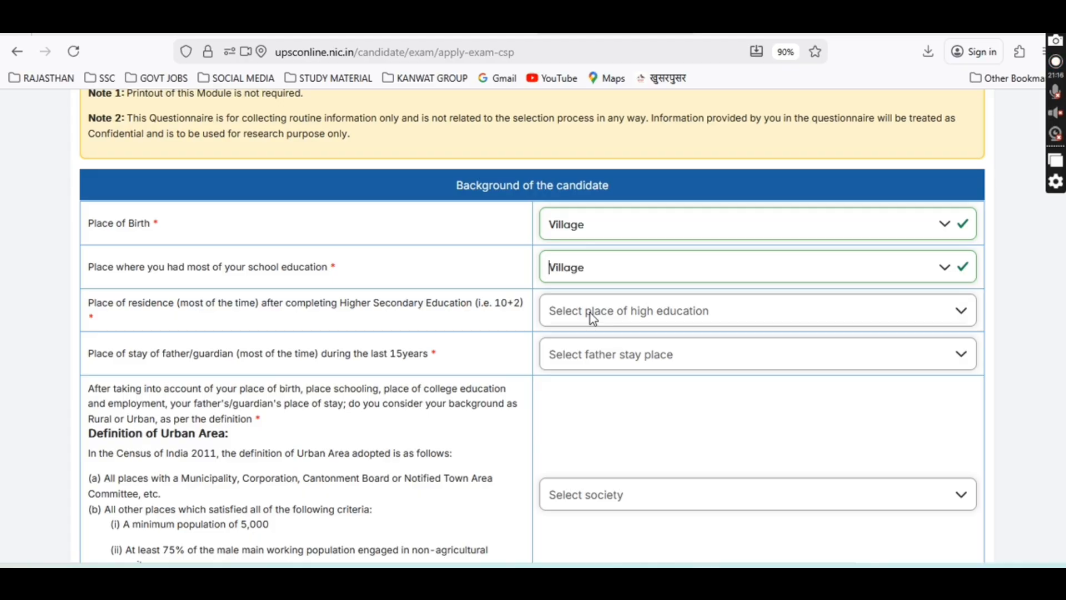
click(593, 317)
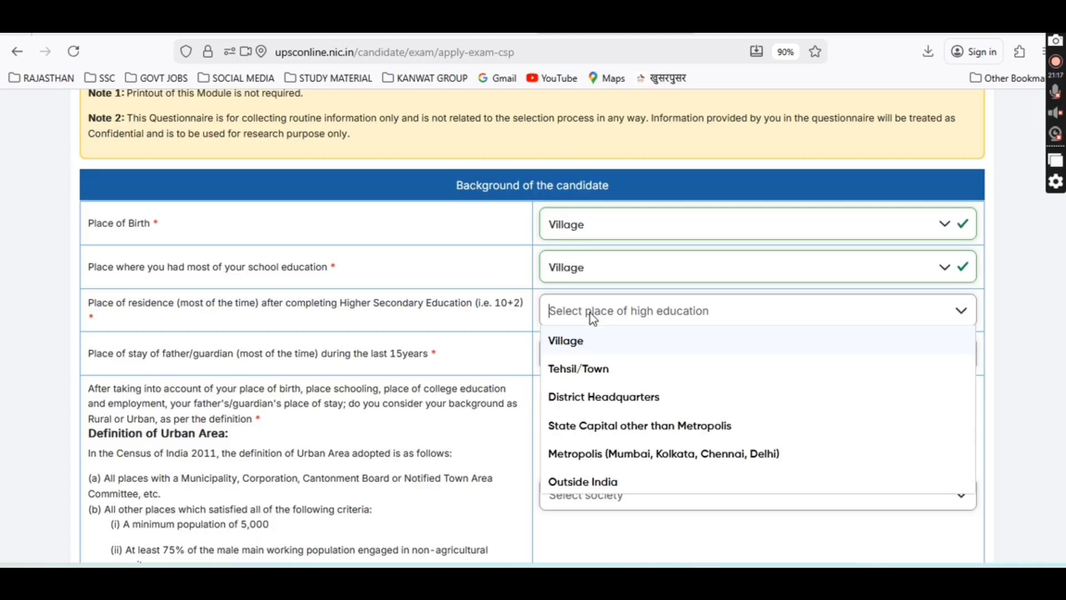
click(590, 348)
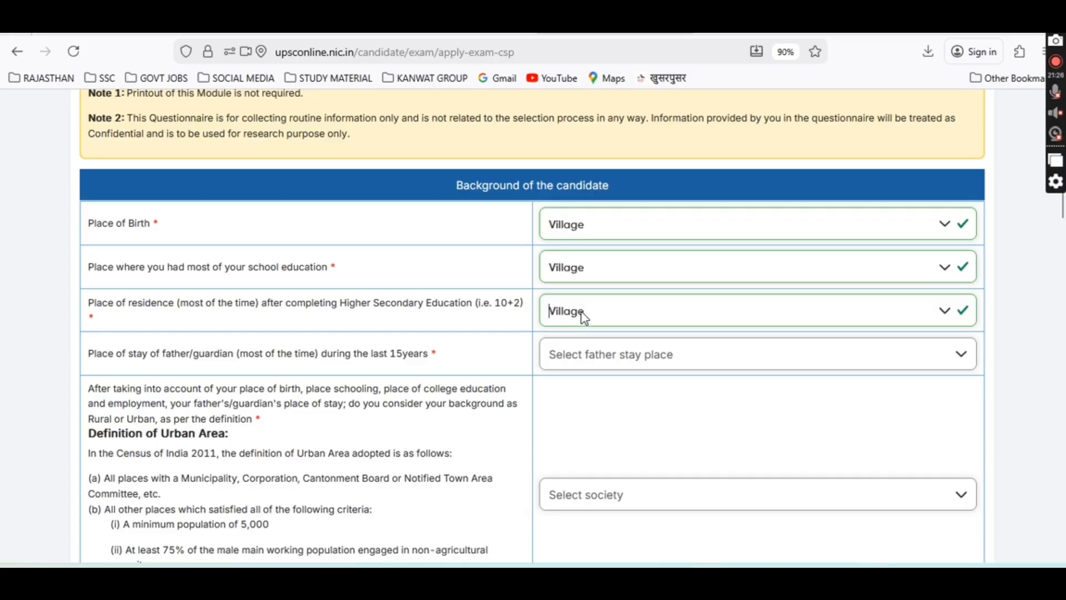
click(584, 318)
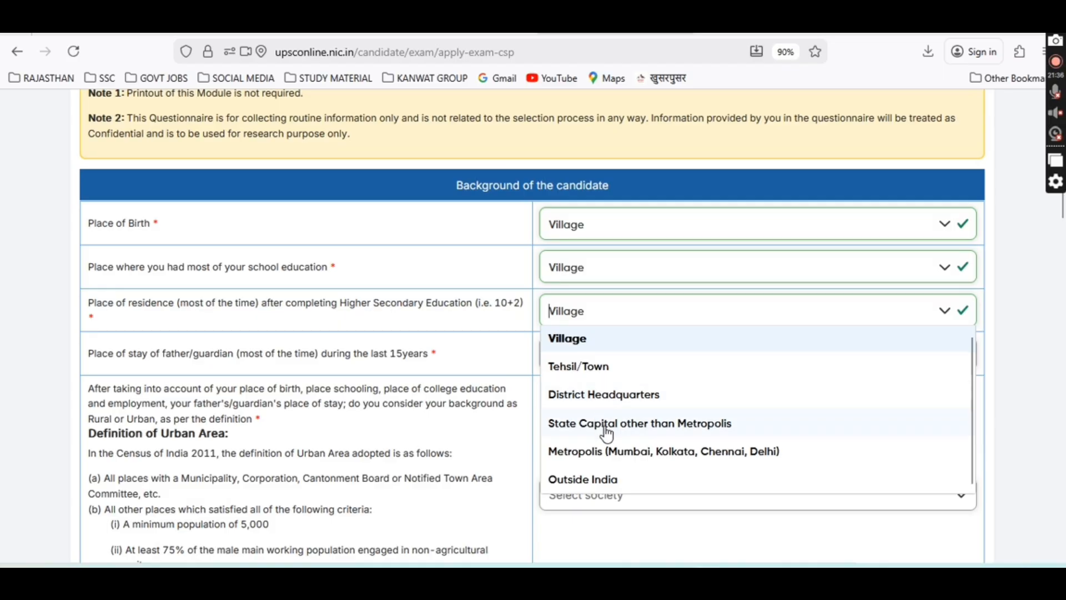
click(607, 427)
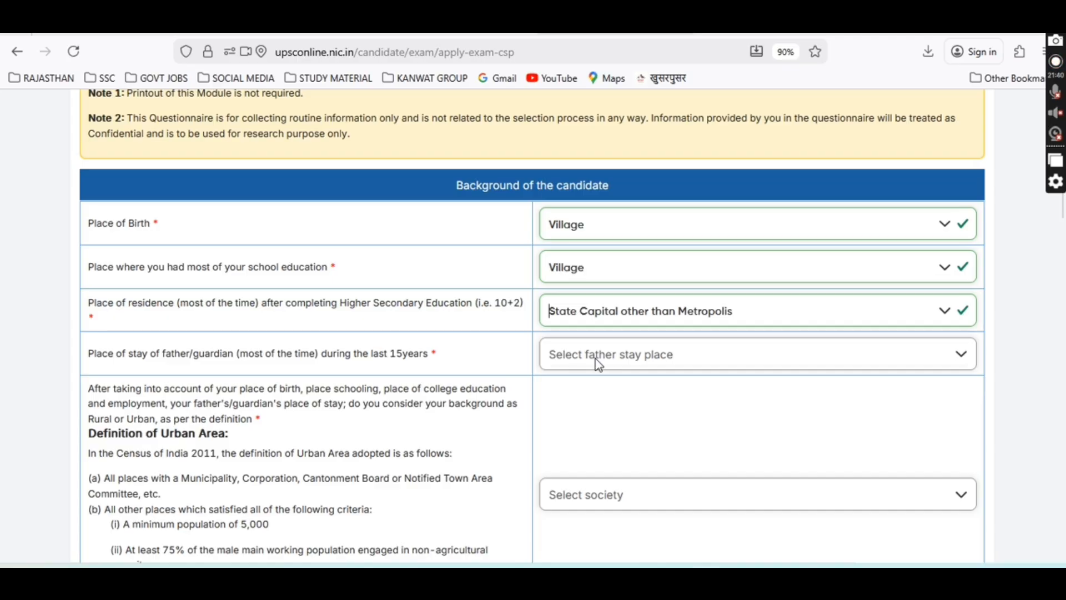
Set father's place of stay to Village and the candidate's background to Rural.
click(599, 364)
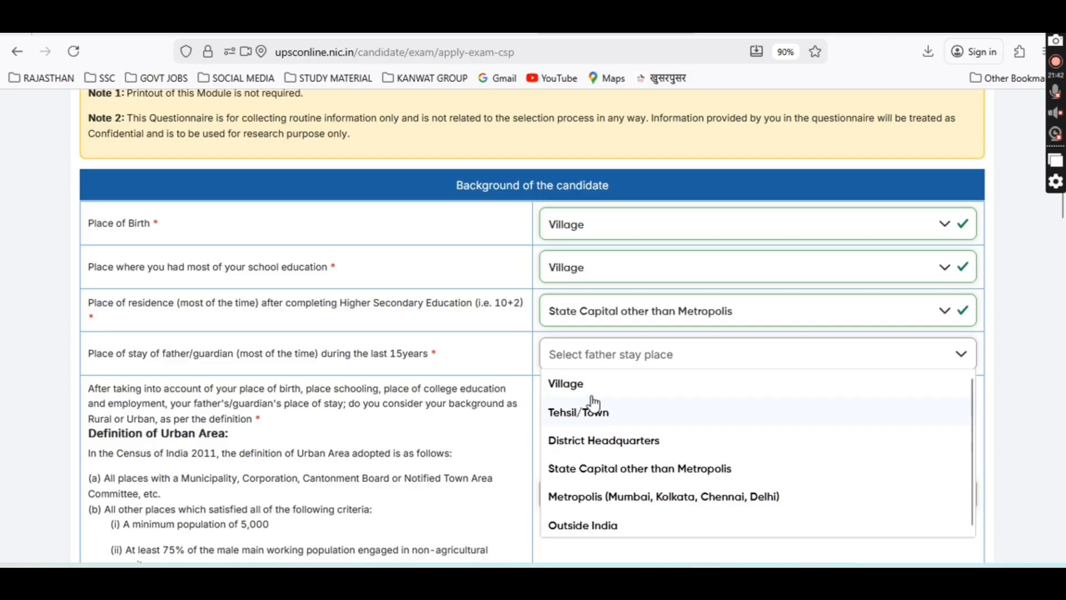
click(597, 385)
scroll(598, 388, down, 1)
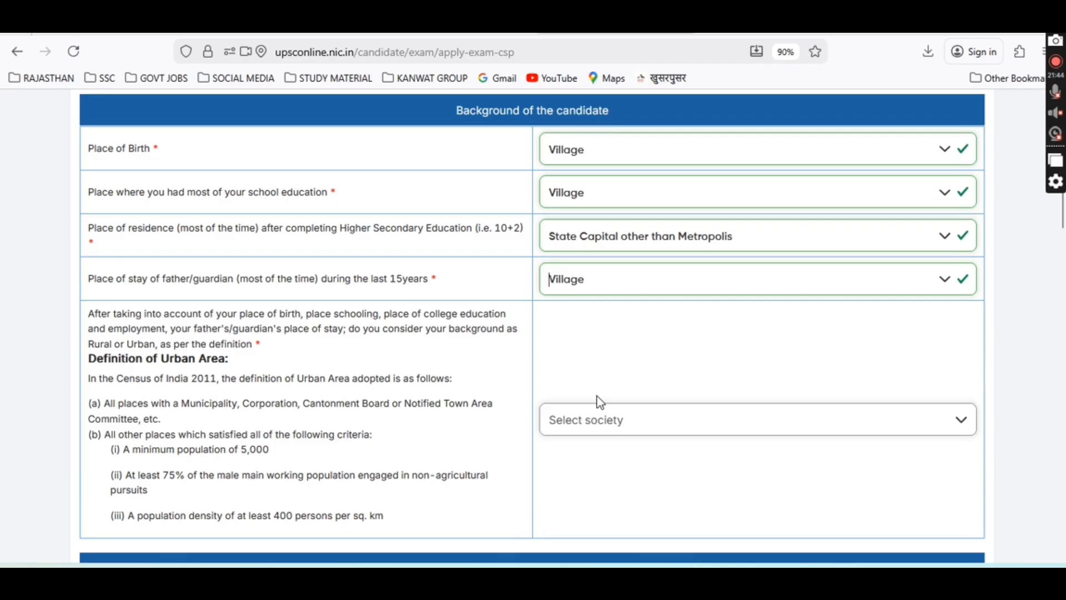
click(589, 414)
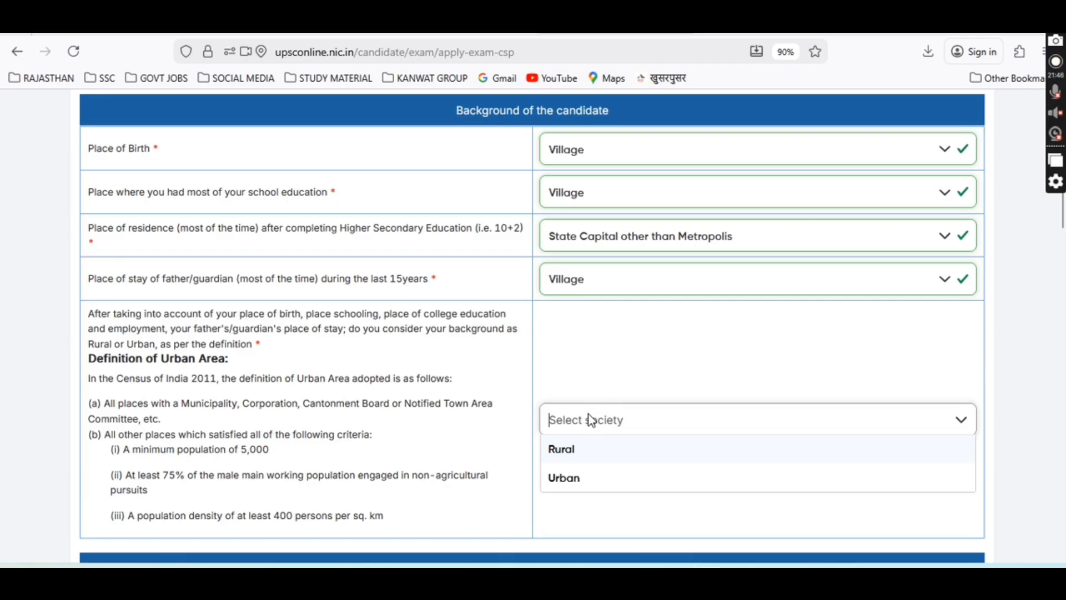
click(590, 447)
scroll(591, 422, down, 5)
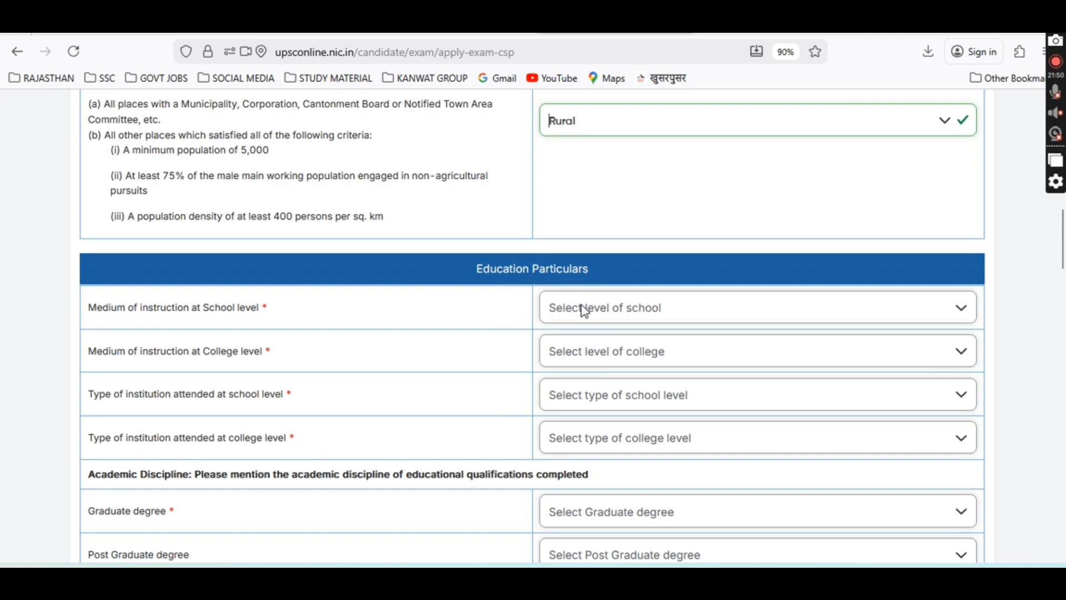
Choose Hindi as the medium of instruction for both school and college.
click(585, 311)
click(580, 371)
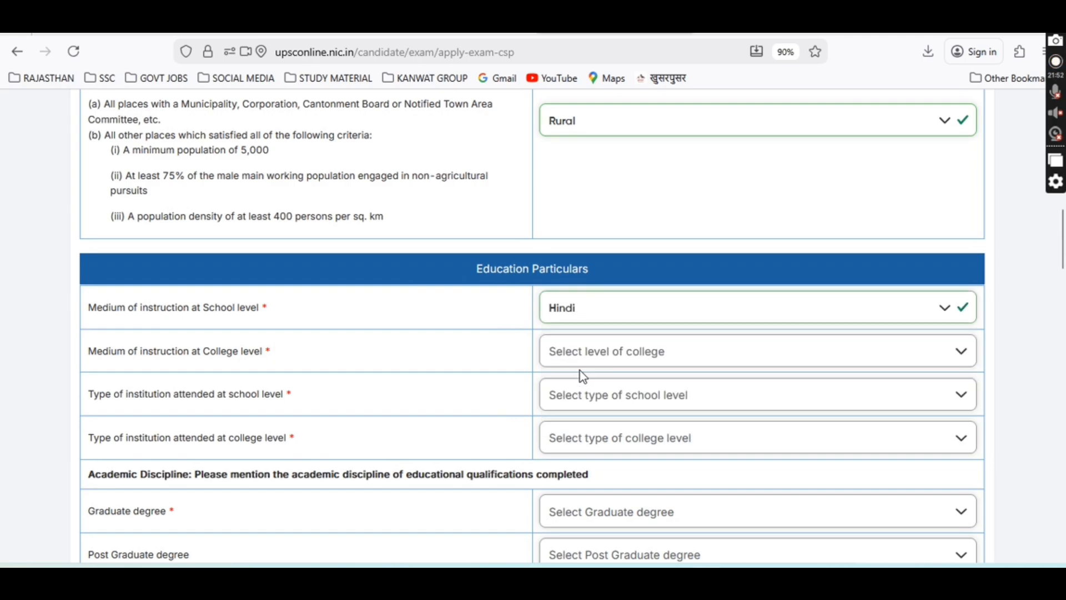
click(585, 353)
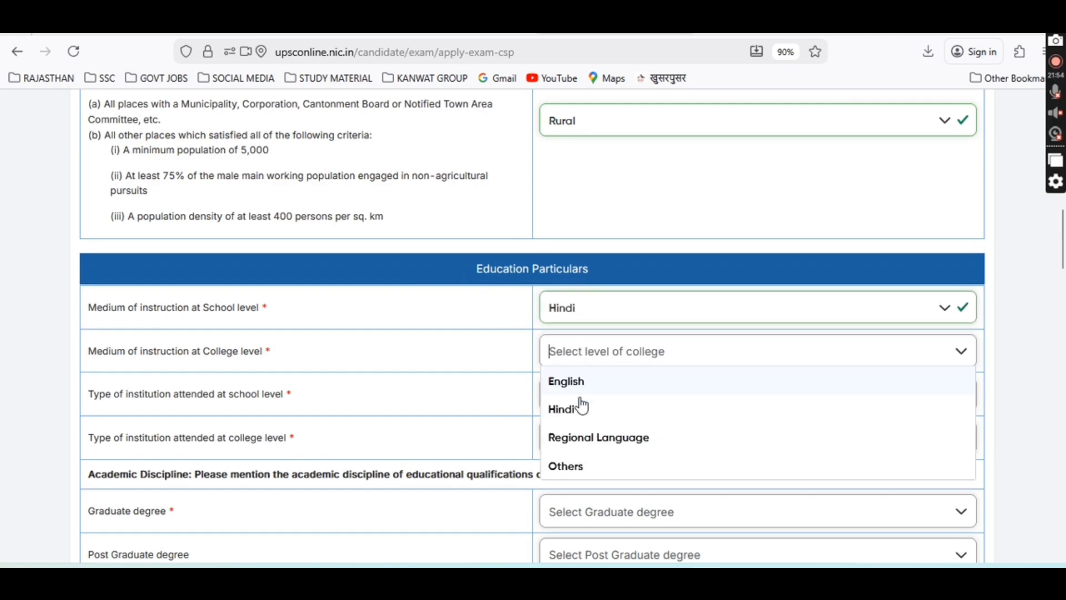
click(579, 408)
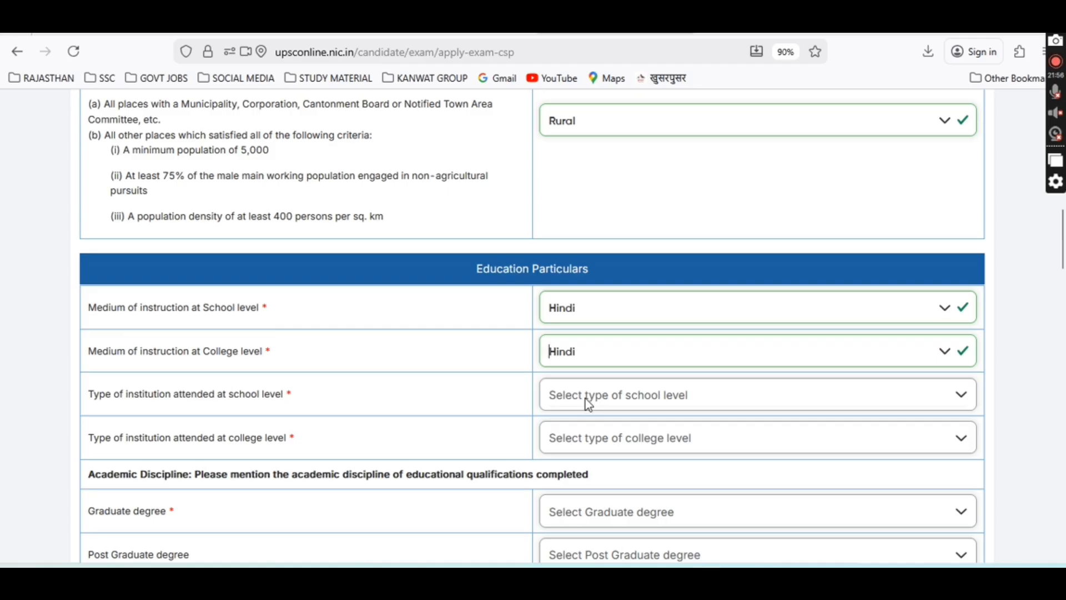
Set school type to Govt. School/Institution and college type to Correspondence / Distance Education / Open University.
click(587, 402)
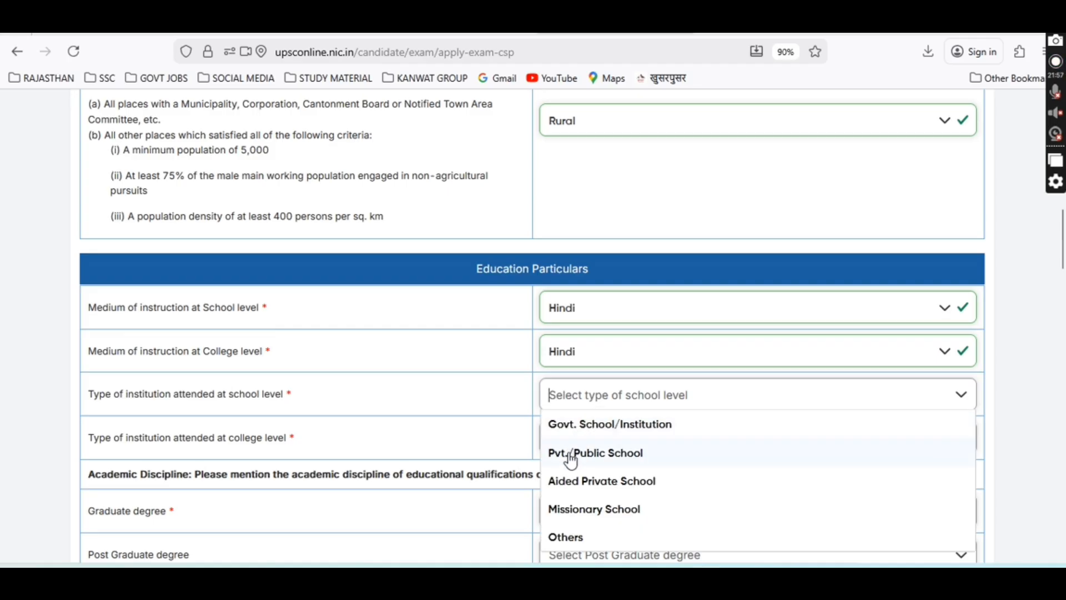
click(583, 431)
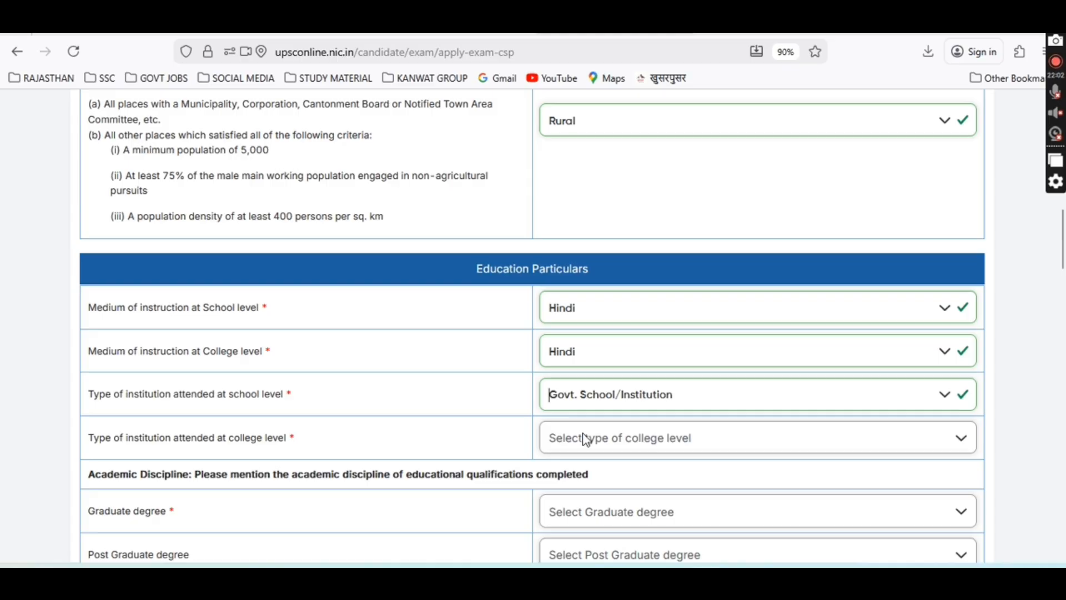
click(586, 440)
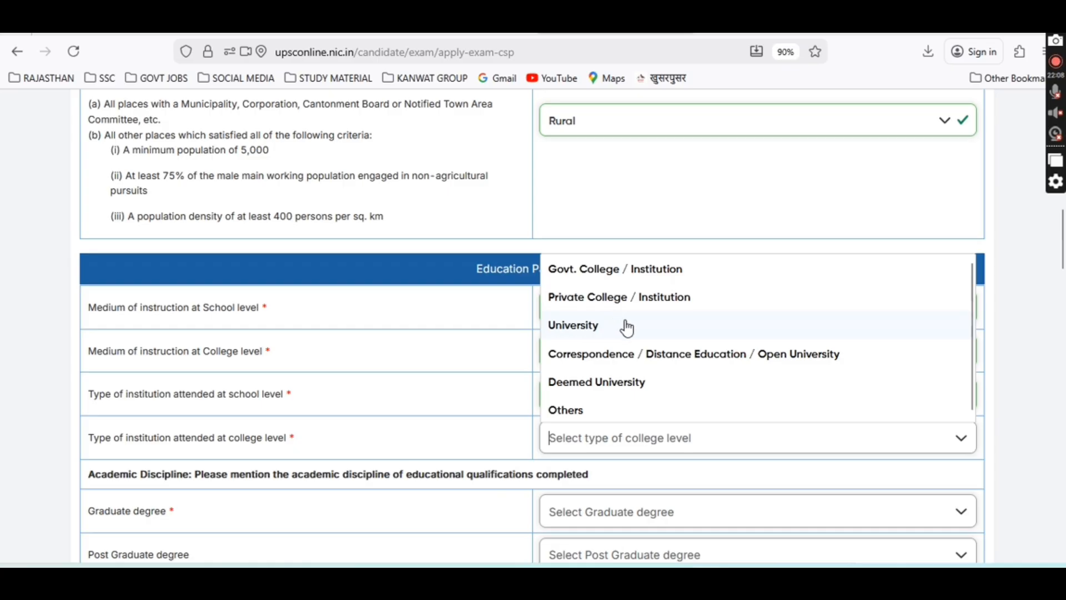
scroll(620, 330, down, 1)
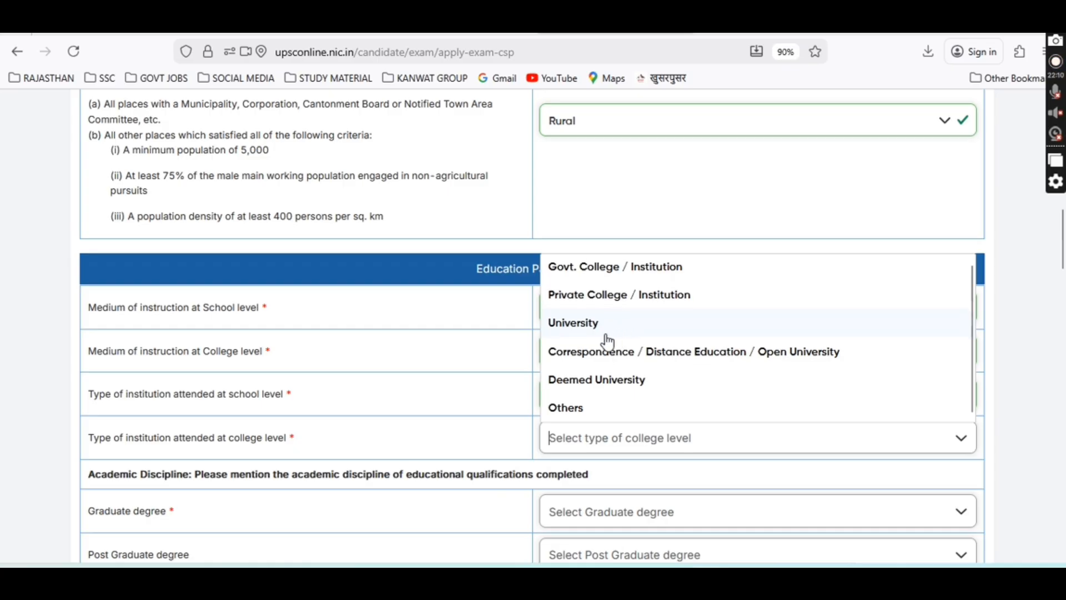
click(597, 332)
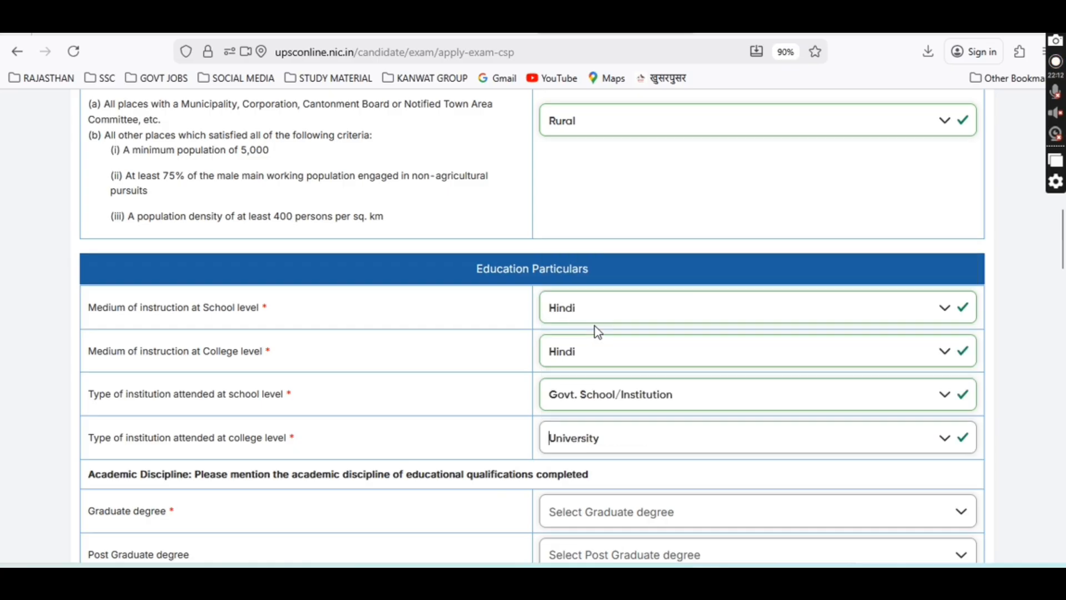
click(603, 437)
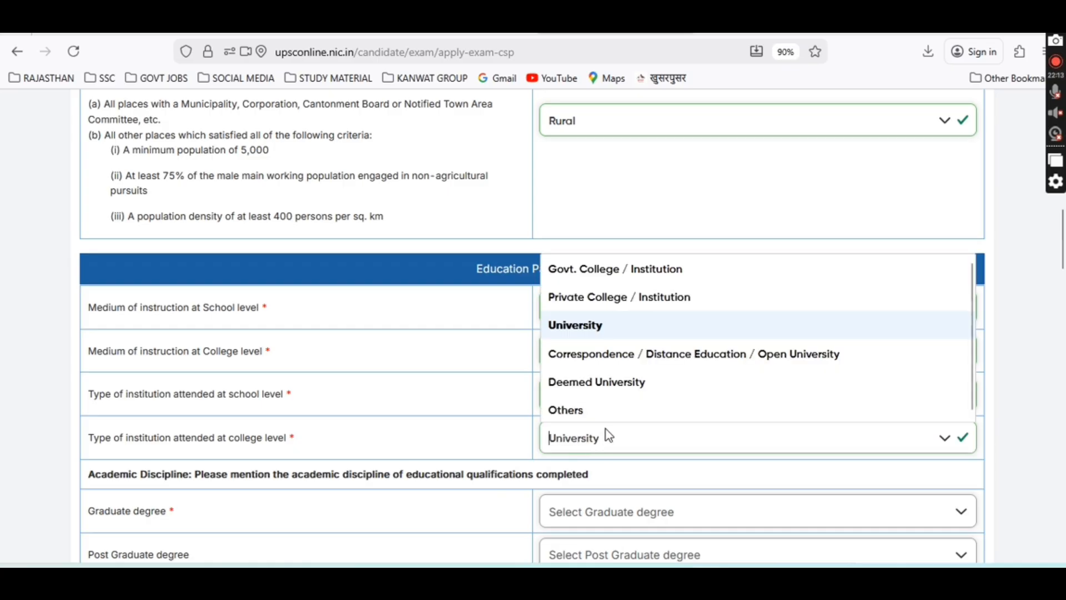
click(651, 360)
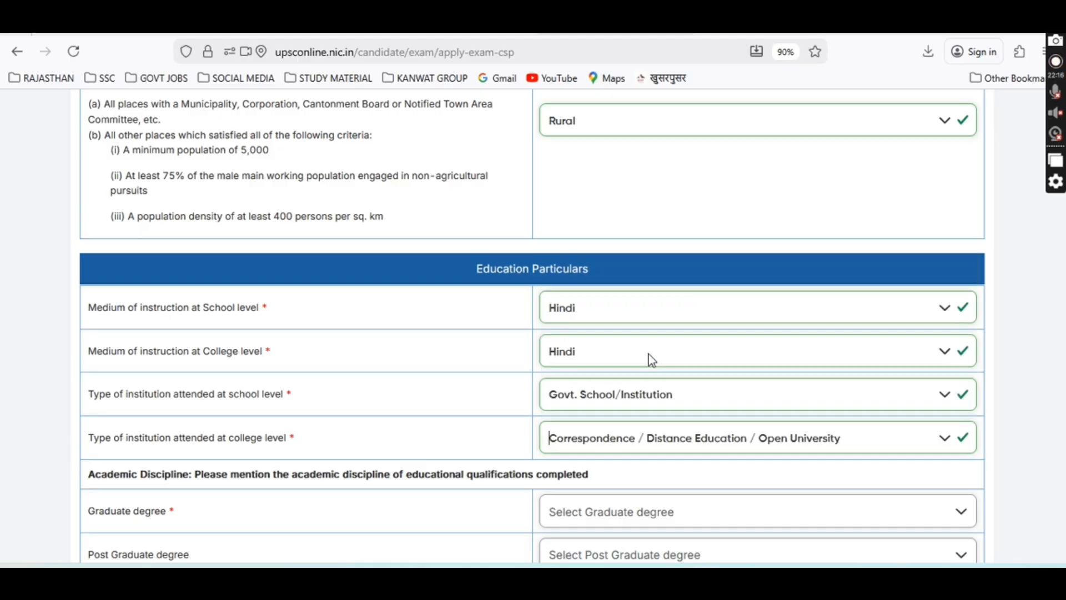
scroll(644, 383, down, 3)
click(626, 371)
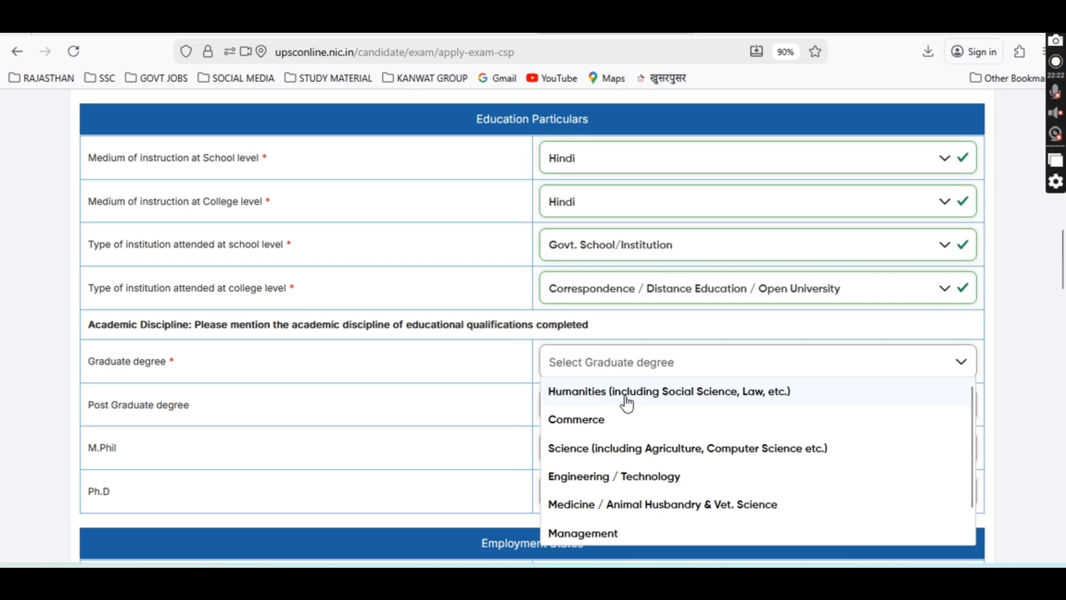
Choose Humanities for the Graduate and Post Graduate degrees, leaving M.Phil unselected.
scroll(626, 401, down, 1)
scroll(632, 398, up, 1)
click(631, 397)
click(616, 409)
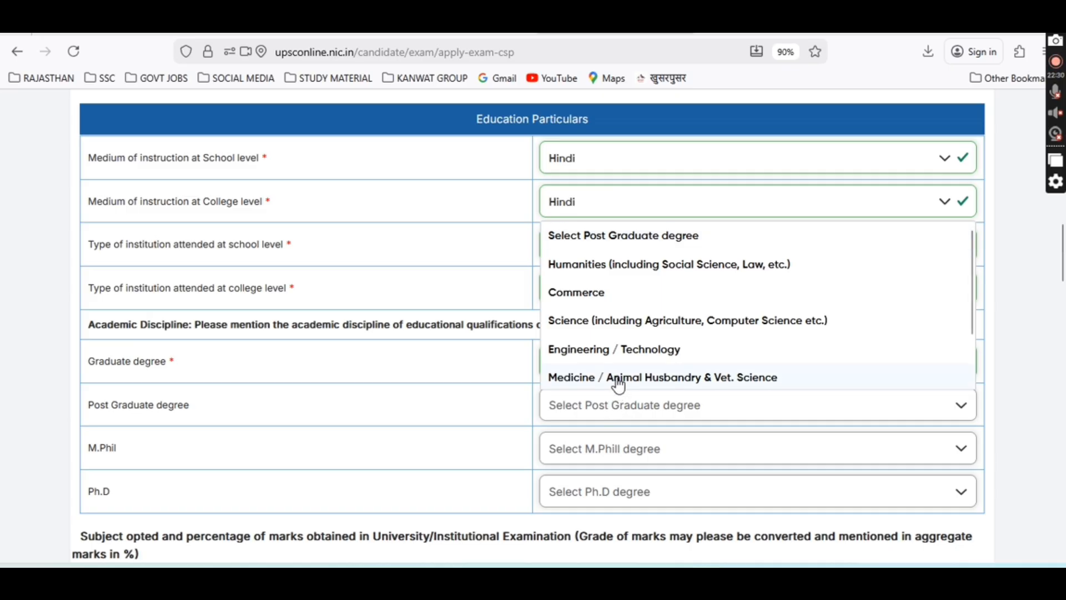
click(483, 427)
click(629, 411)
click(645, 274)
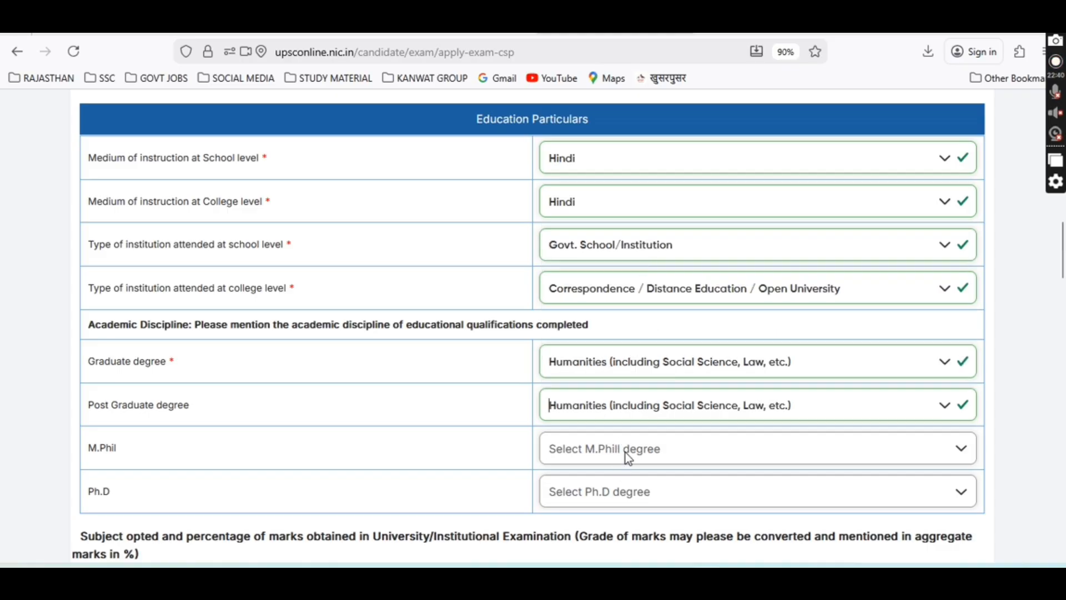
click(629, 459)
click(472, 425)
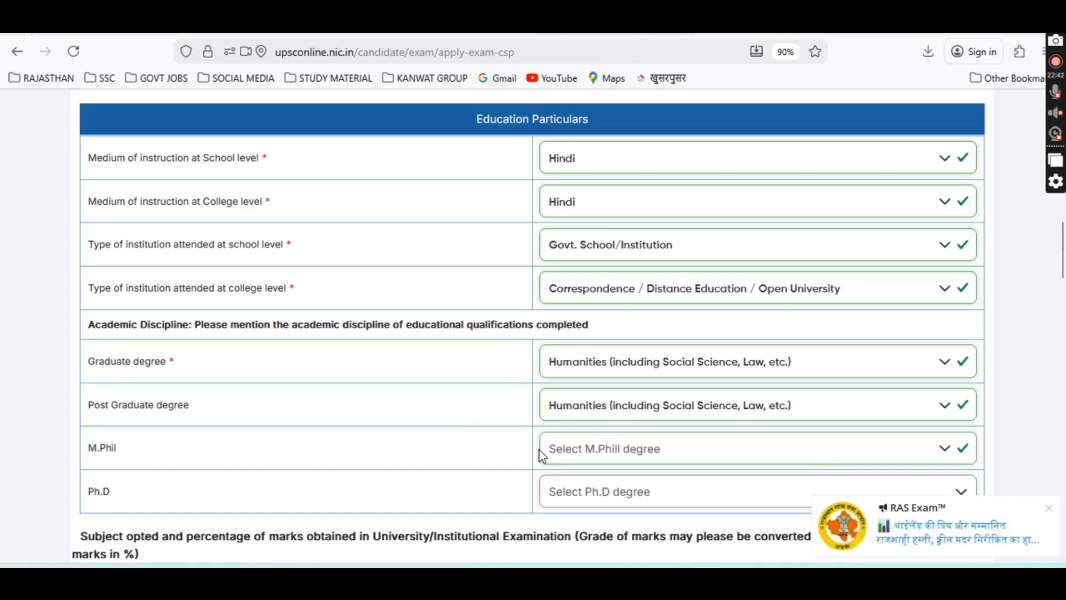
Start entering the graduate main subject, retyping it in capitals as 'POLTI'.
scroll(523, 417, down, 4)
click(523, 416)
scroll(522, 418, down, 1)
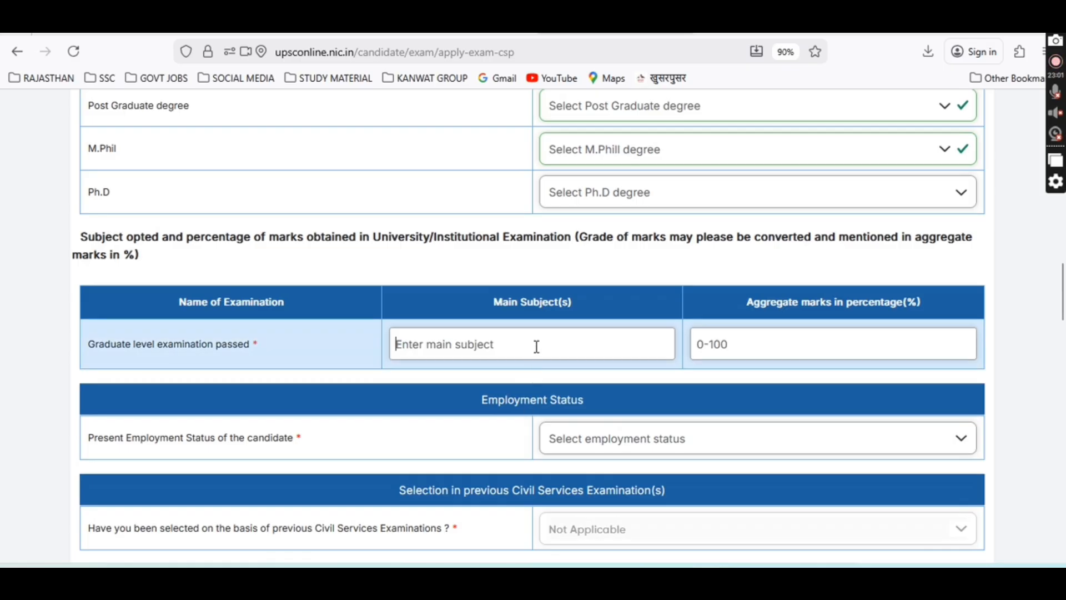
scroll(537, 348, up, 10)
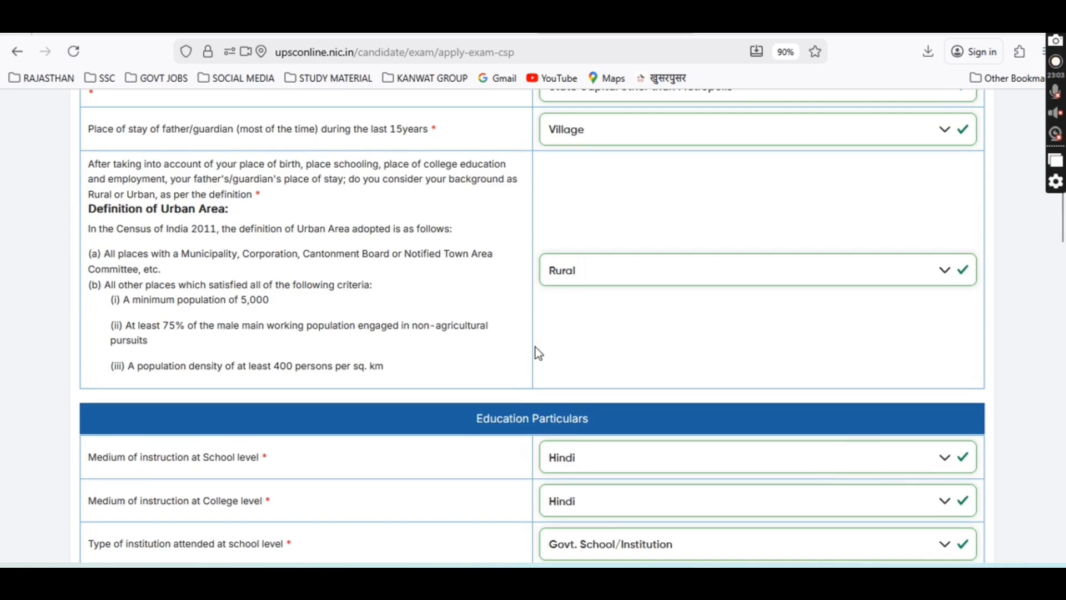
scroll(537, 353, down, 10)
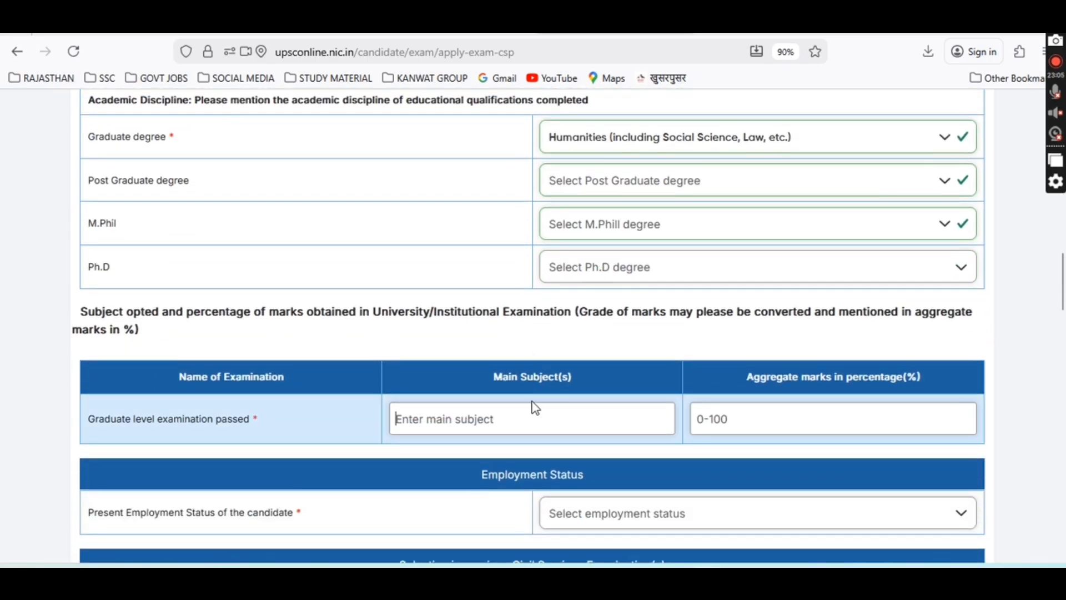
text(pol)
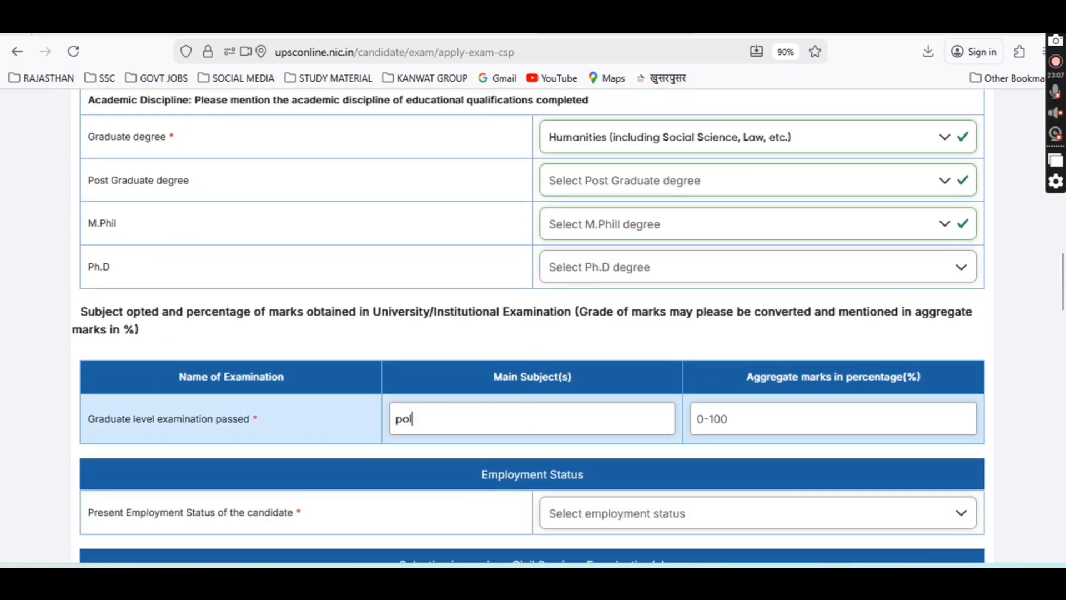
key(BackSpace)
key(BackSpace)
key(BackSpace)
text(POL)
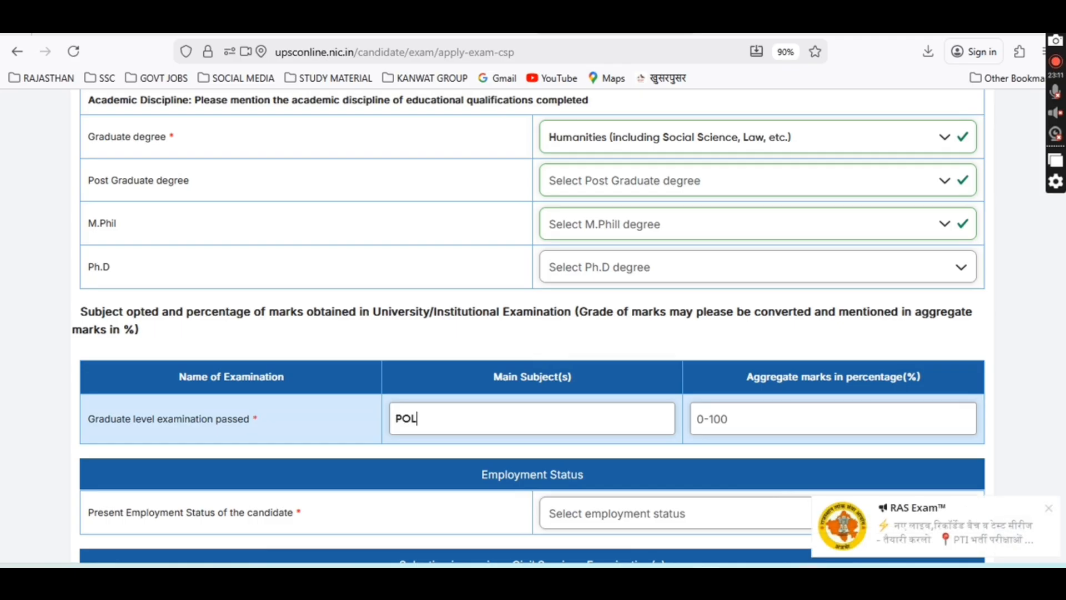
text(TI)
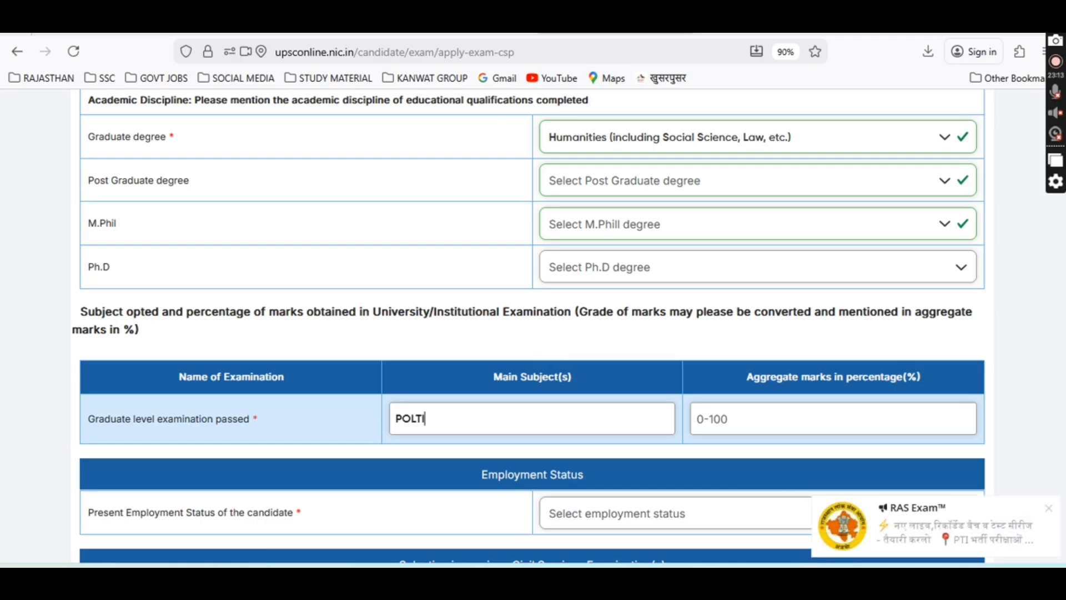
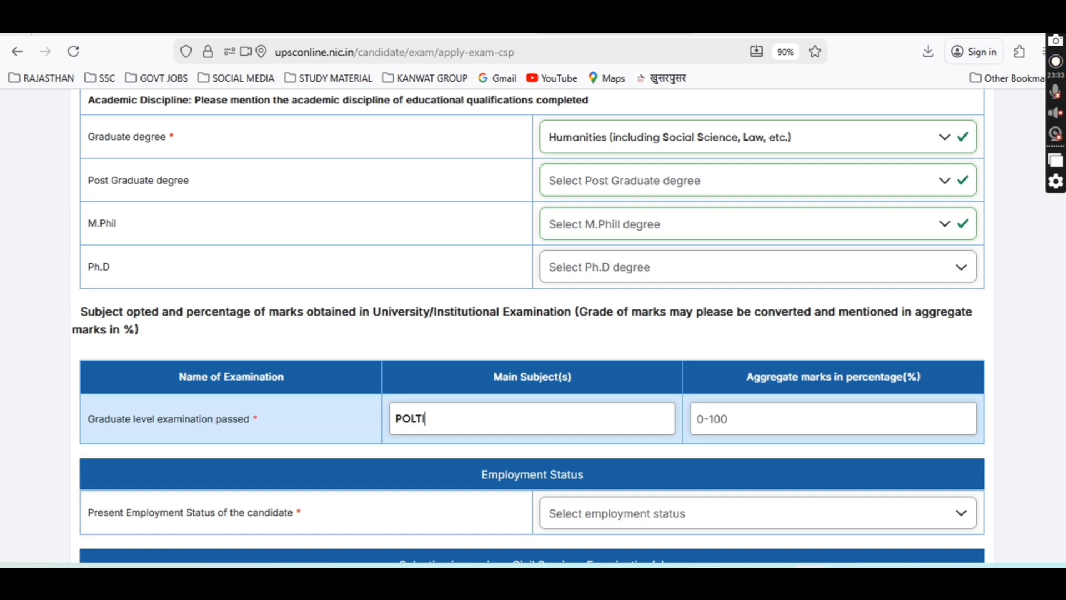
Correct the graduate main subject to POLITICAL SCIENCE and enter 44 as aggregate marks.
key(BackSpace)
key(BackSpace)
text(ITICAL SCIENCE)
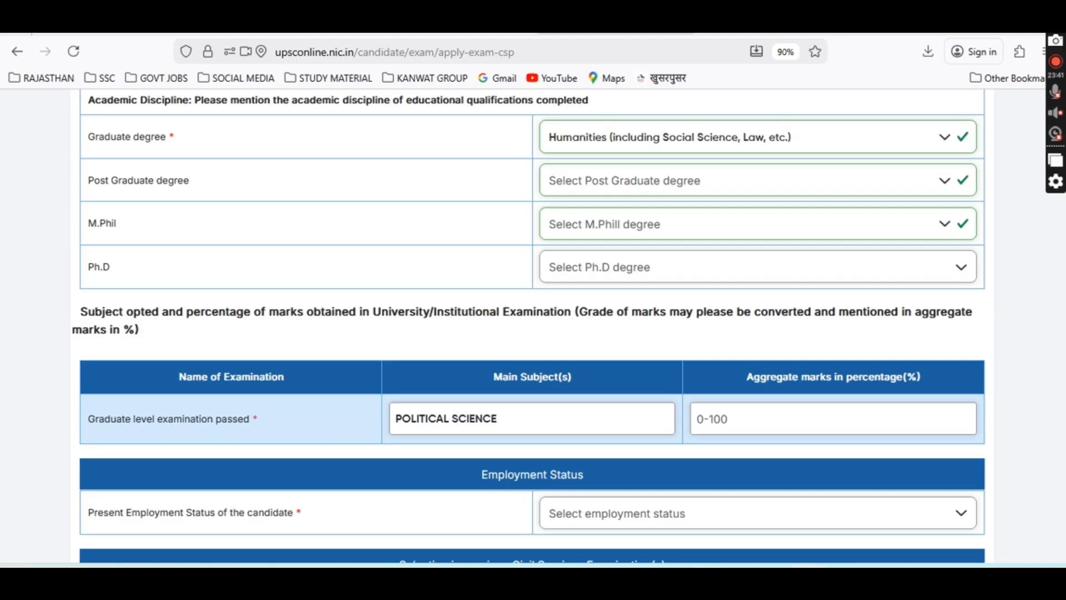
scroll(699, 344, down, 2)
click(703, 342)
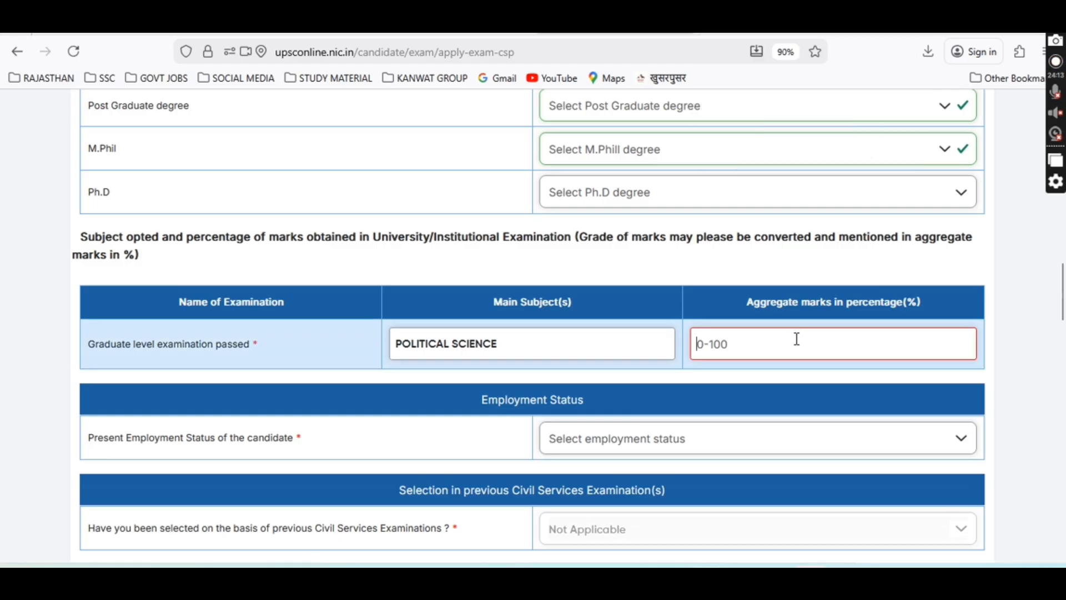
text(44)
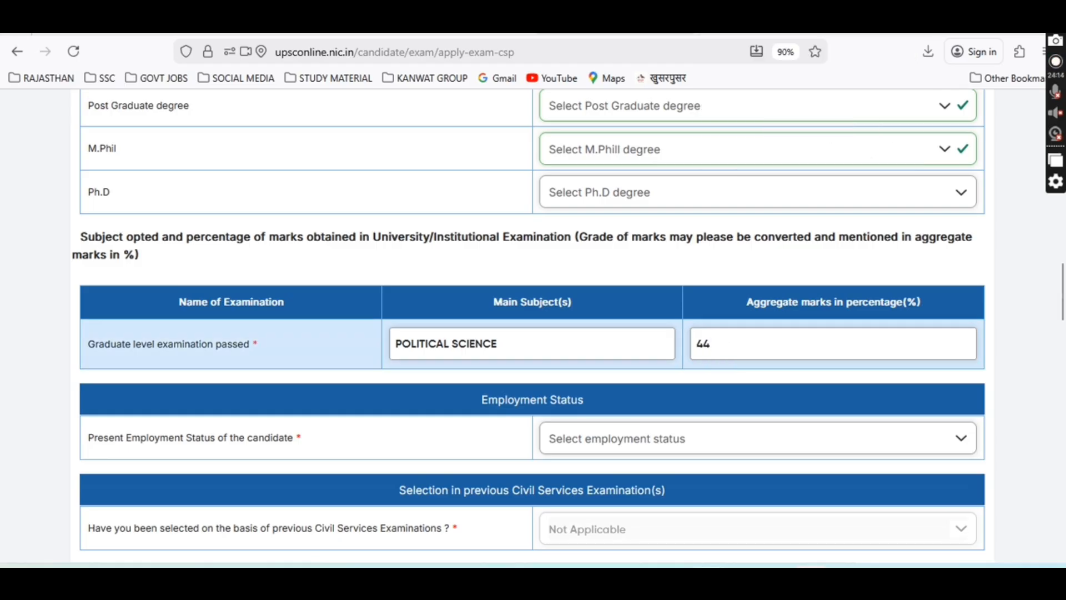
scroll(792, 350, down, 1)
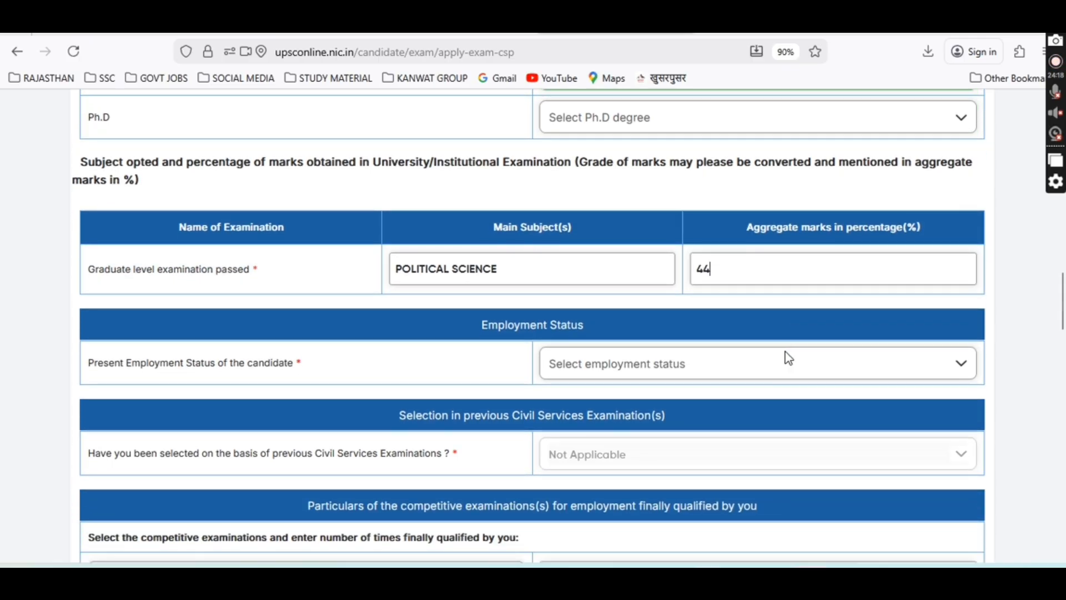
Set employment status to Unemployed and leave the first qualified-exam row without an exam.
click(713, 368)
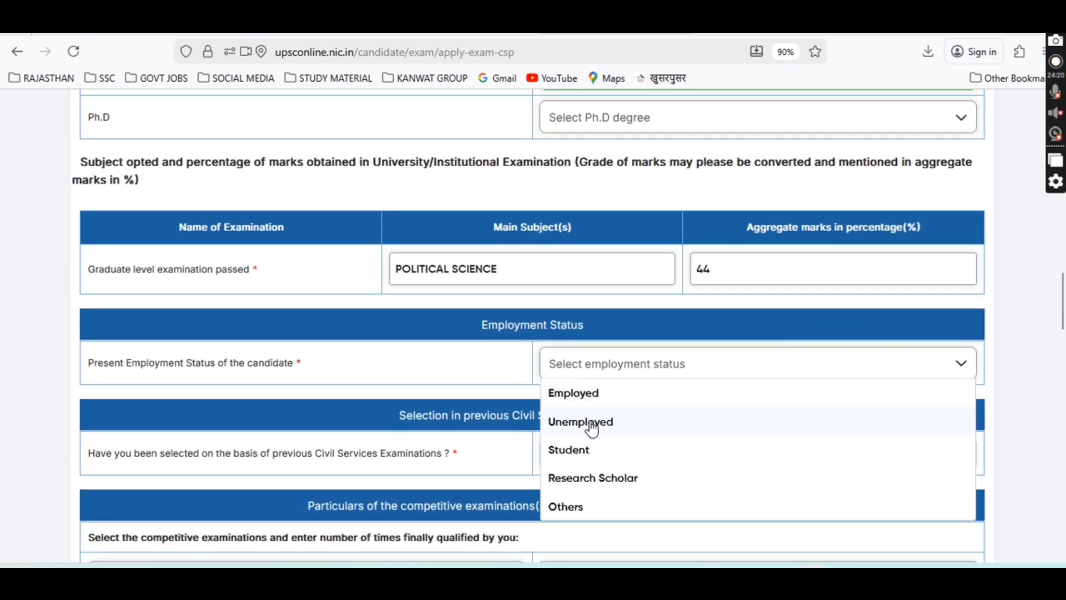
click(592, 428)
scroll(616, 397, down, 1)
scroll(623, 390, down, 1)
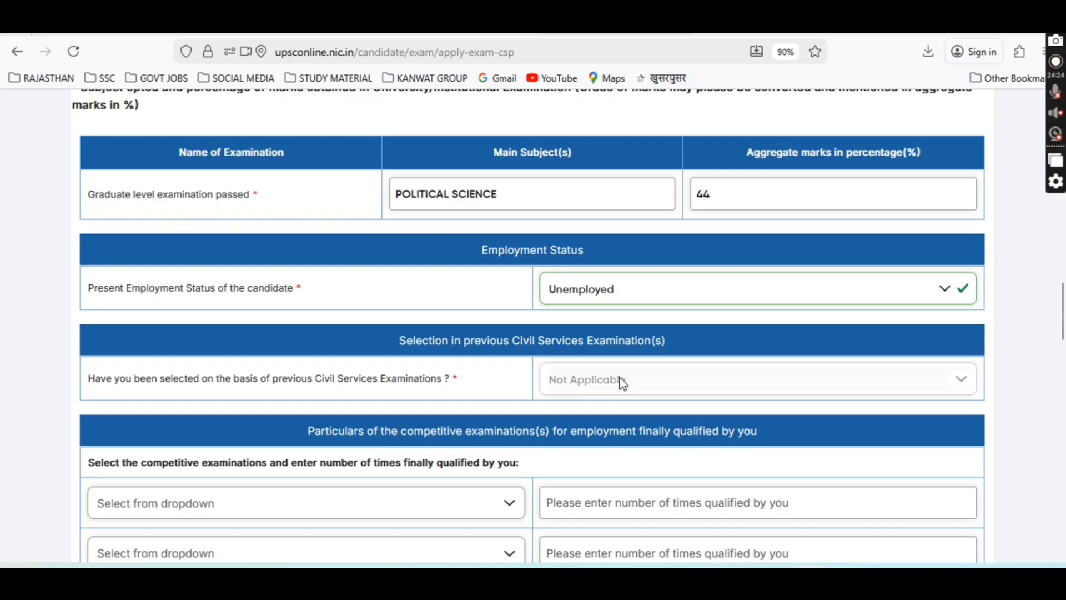
scroll(621, 393, down, 3)
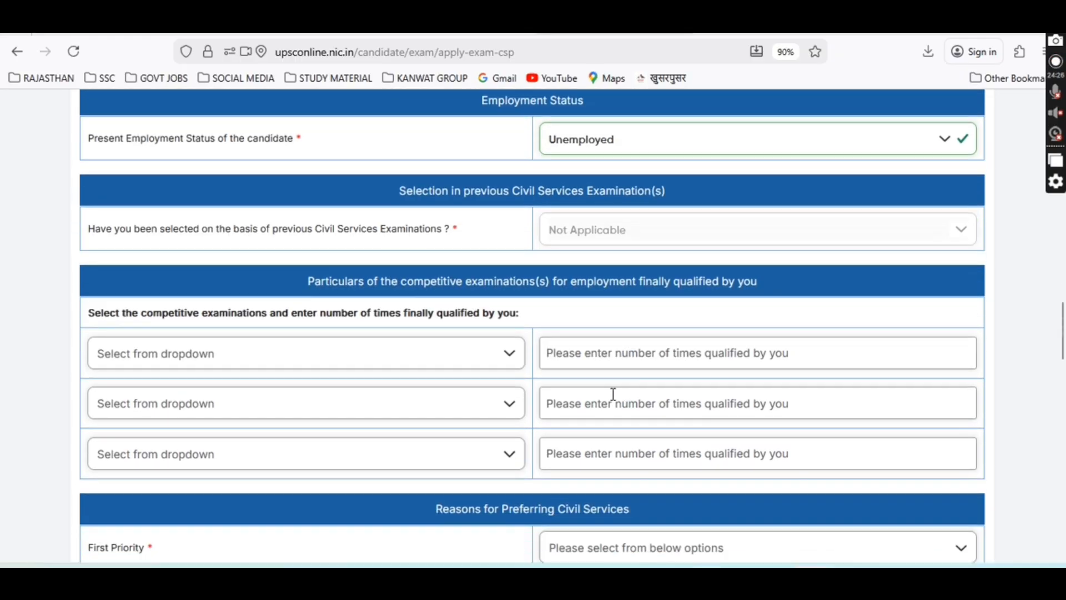
click(431, 359)
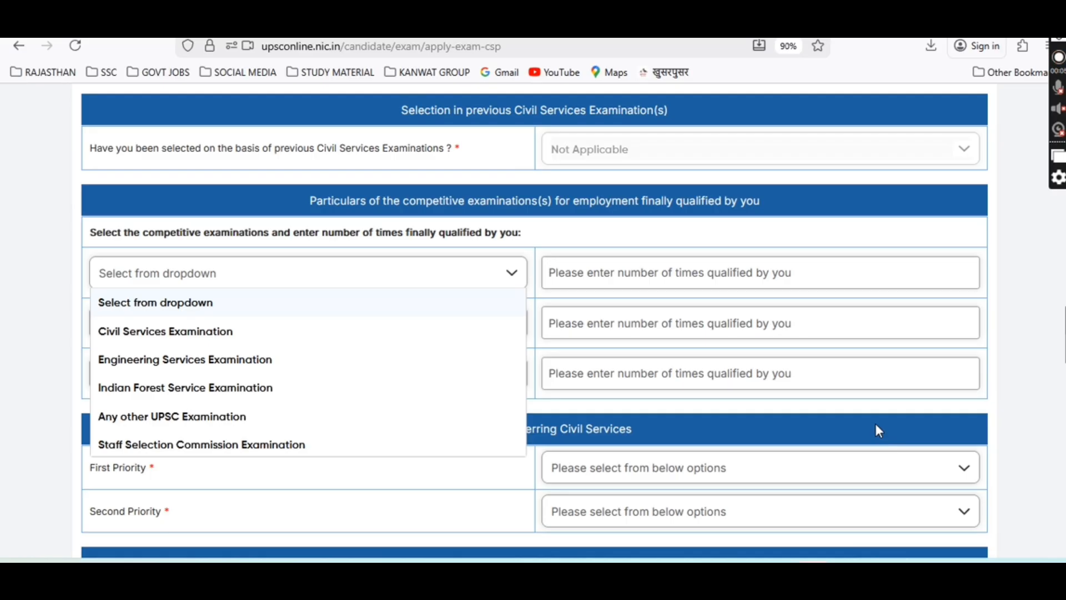
click(546, 245)
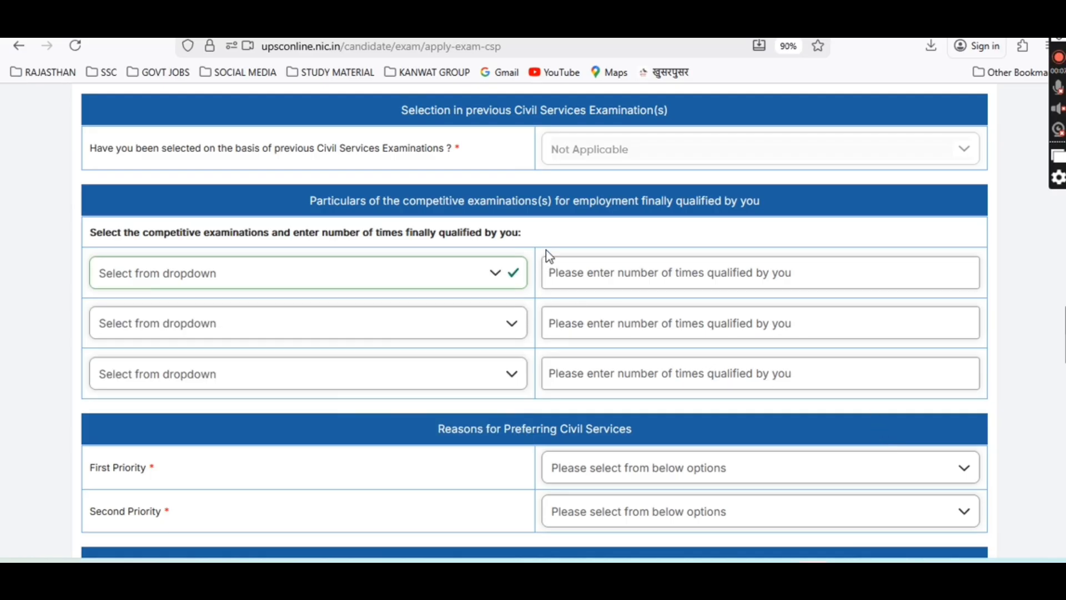
scroll(546, 266, down, 3)
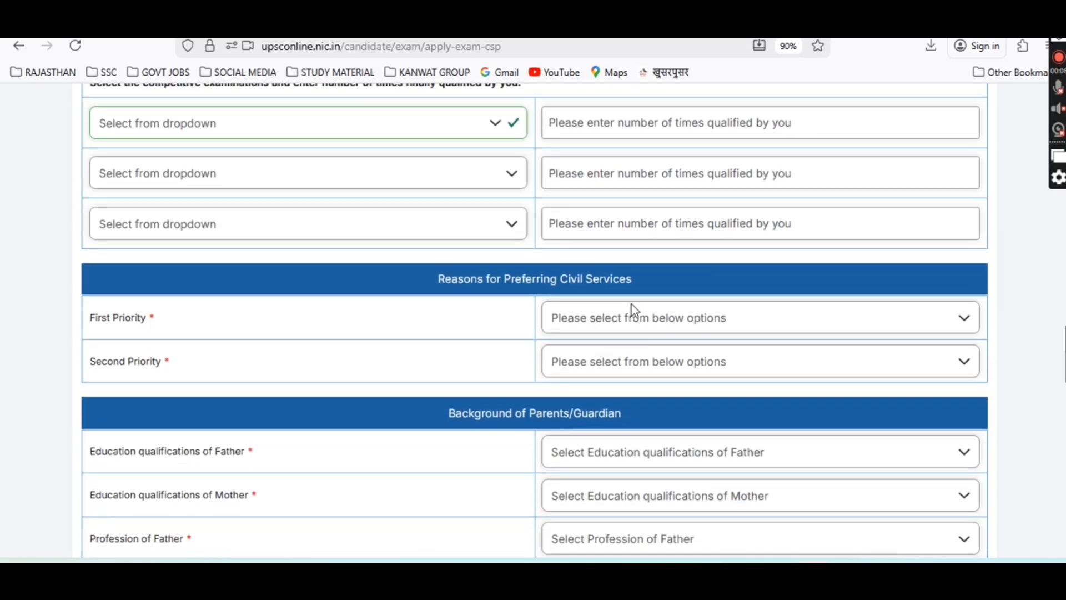
Choose Public Service / Utility to Society as first priority and Diversity / Challenge as second.
click(633, 314)
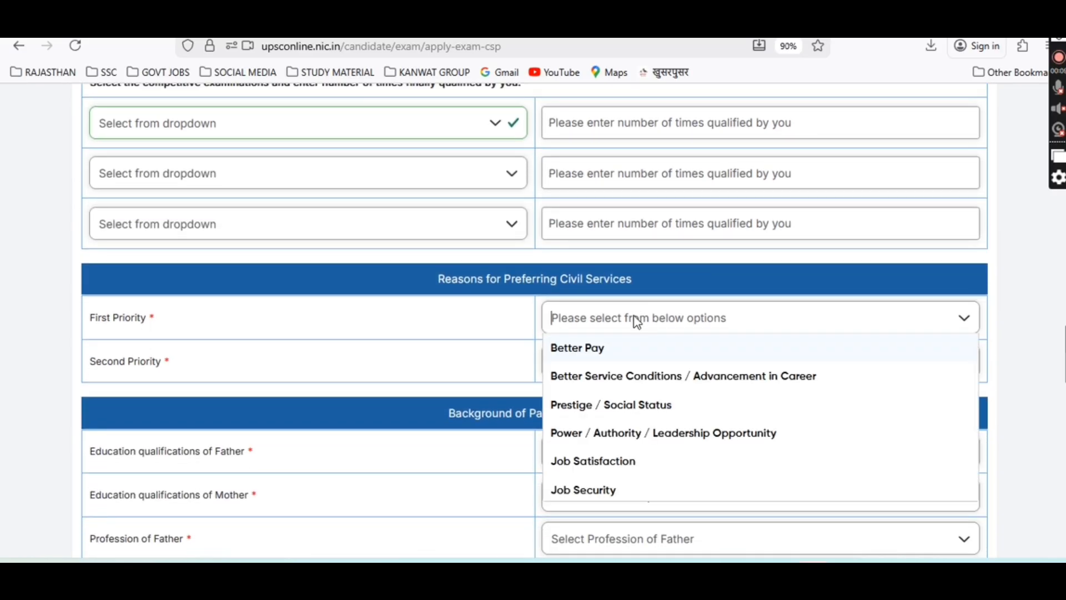
scroll(649, 447, down, 2)
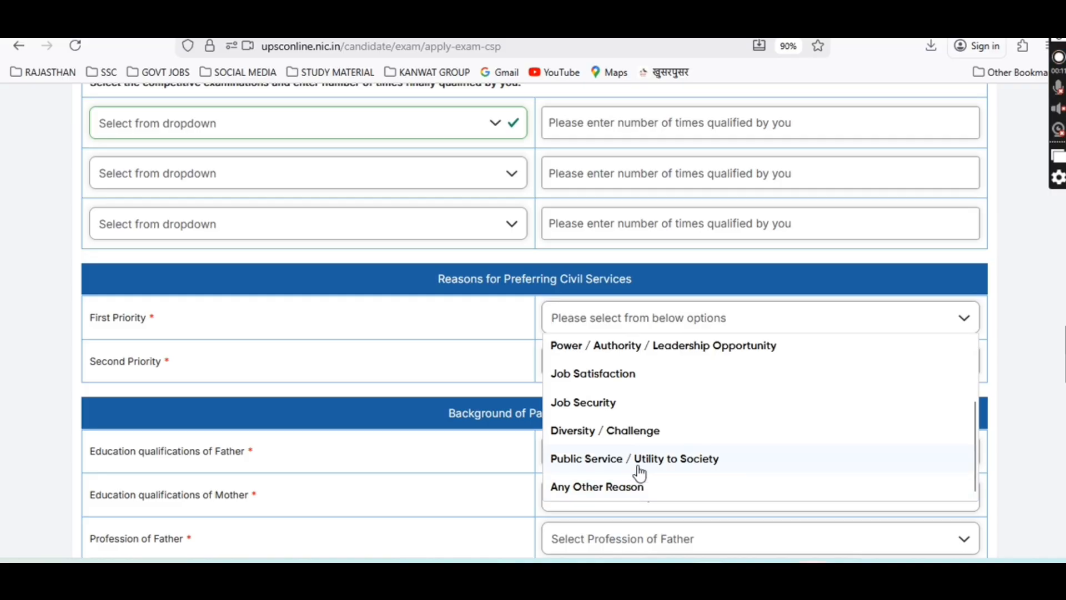
click(643, 460)
click(623, 369)
scroll(621, 429, down, 2)
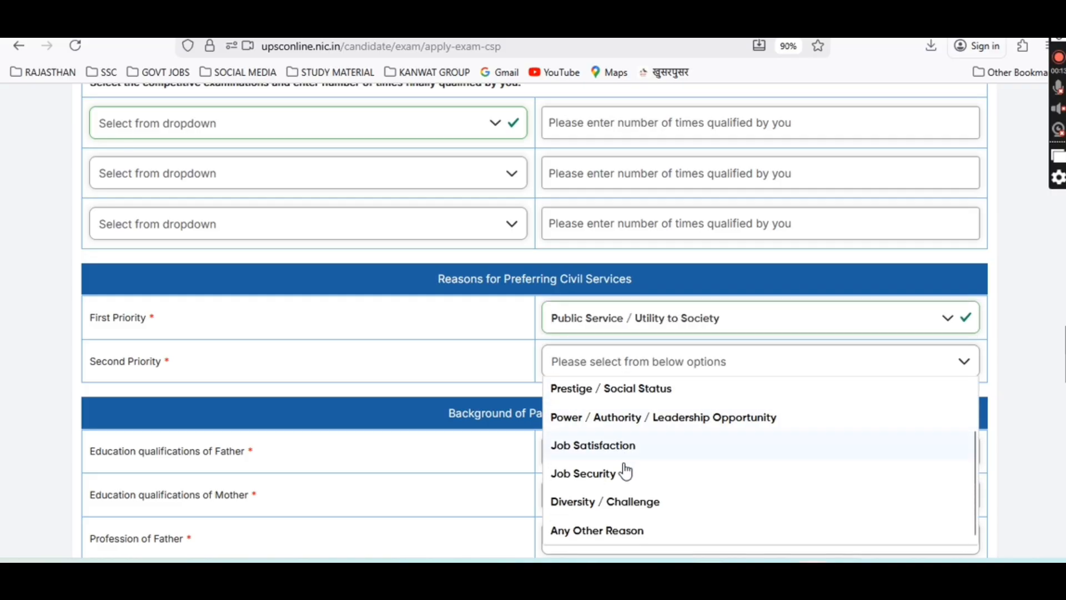
click(619, 503)
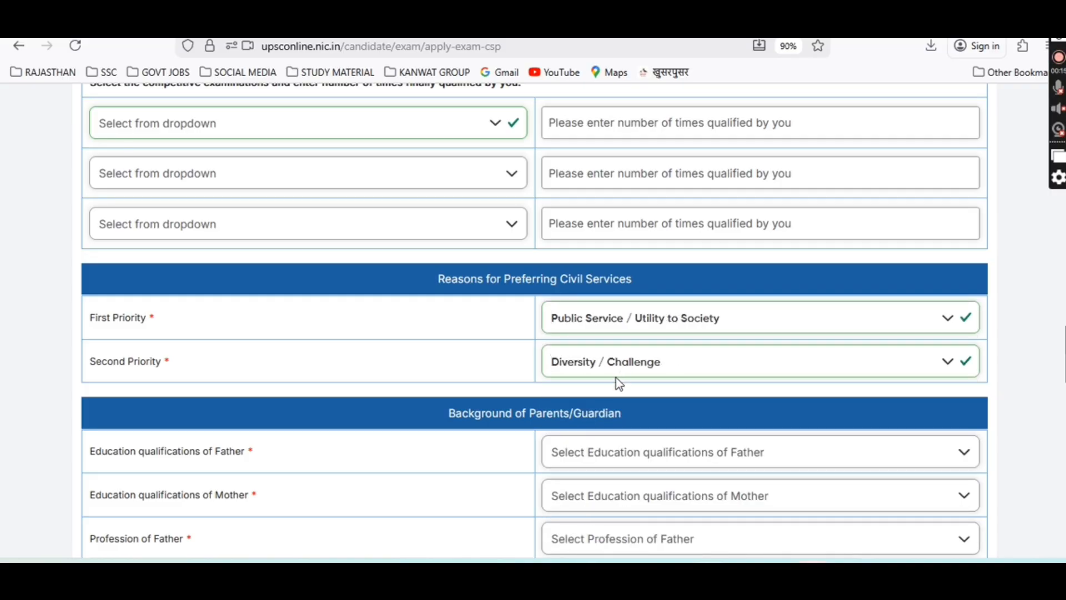
scroll(617, 381, down, 3)
click(639, 218)
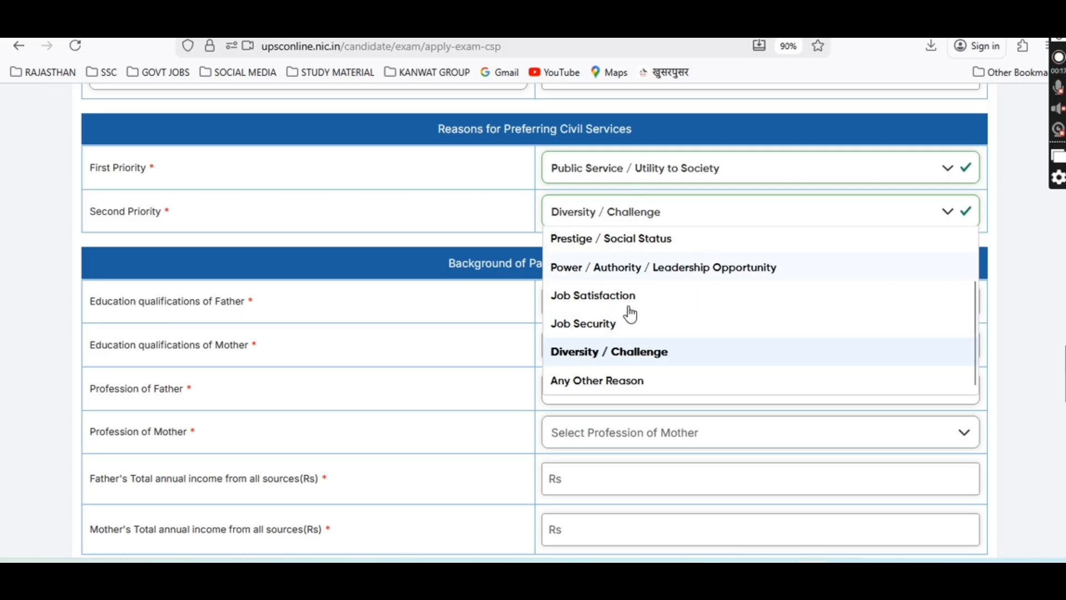
Set both parents' education to No Schooling, father's profession Agriculture and mother's Deceased.
click(525, 205)
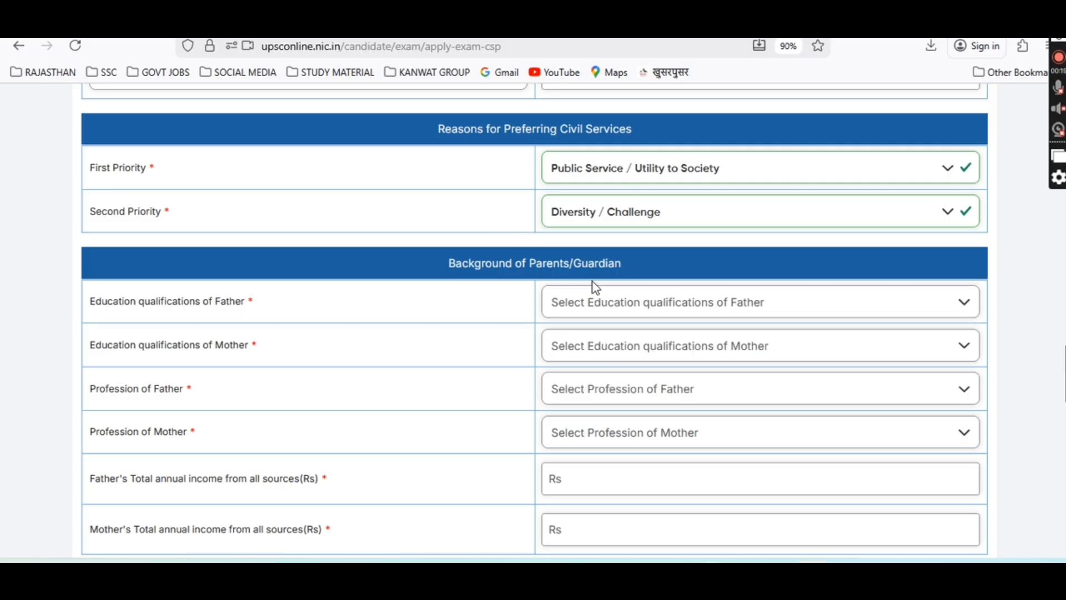
click(600, 301)
click(605, 333)
click(606, 339)
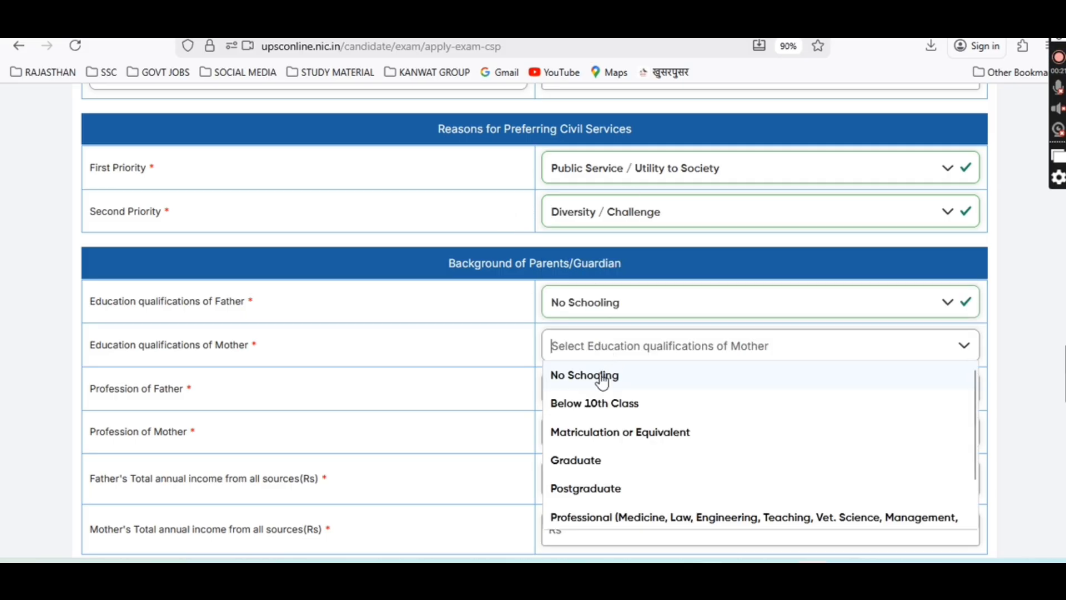
click(603, 377)
scroll(607, 308, down, 1)
click(609, 315)
click(609, 354)
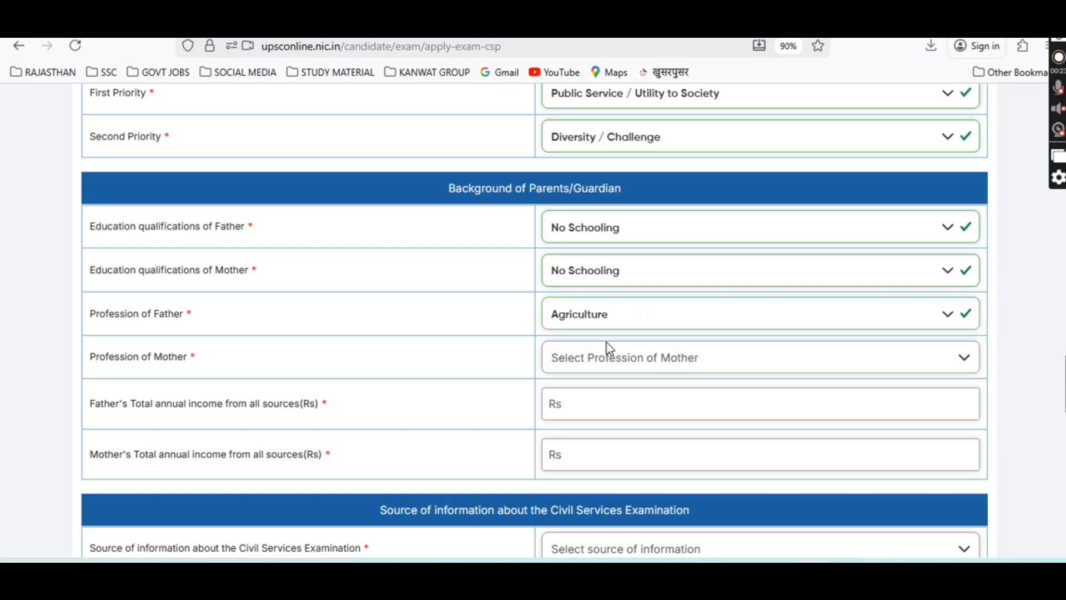
click(610, 350)
scroll(592, 431, down, 4)
click(576, 500)
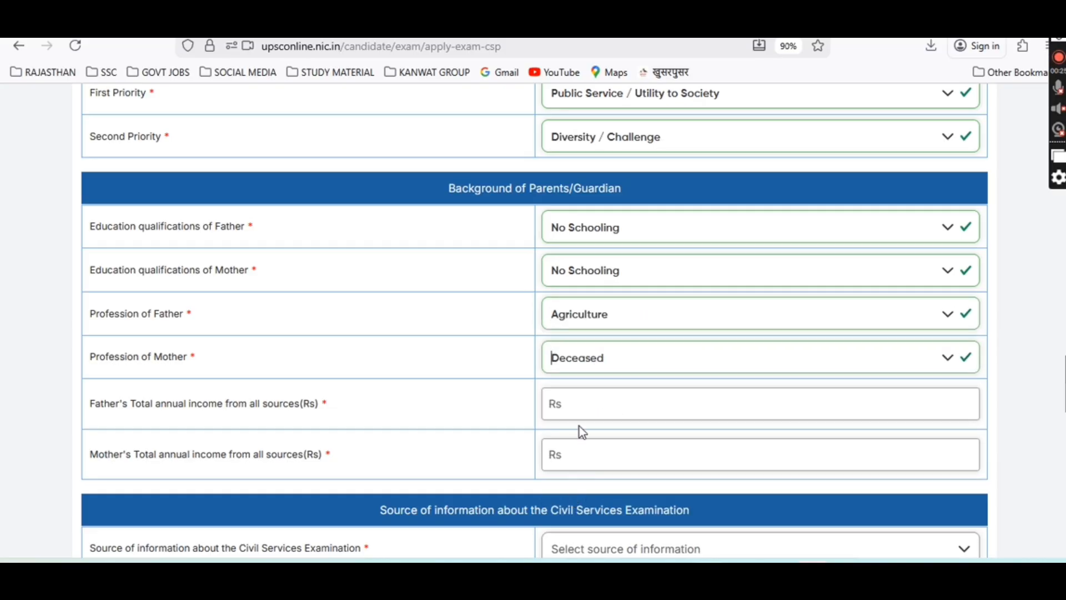
Enter annual incomes of 70000 for the father and 0 for the mother.
click(599, 394)
text(7)
text(0000)
click(600, 460)
text(0)
scroll(600, 460, down, 1)
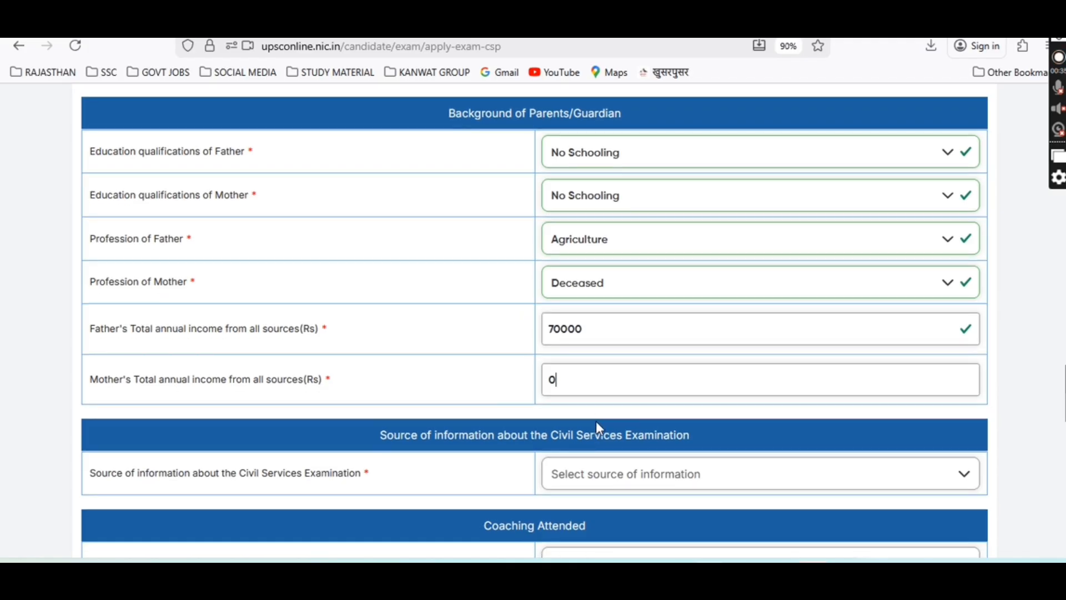
click(503, 401)
scroll(497, 385, down, 1)
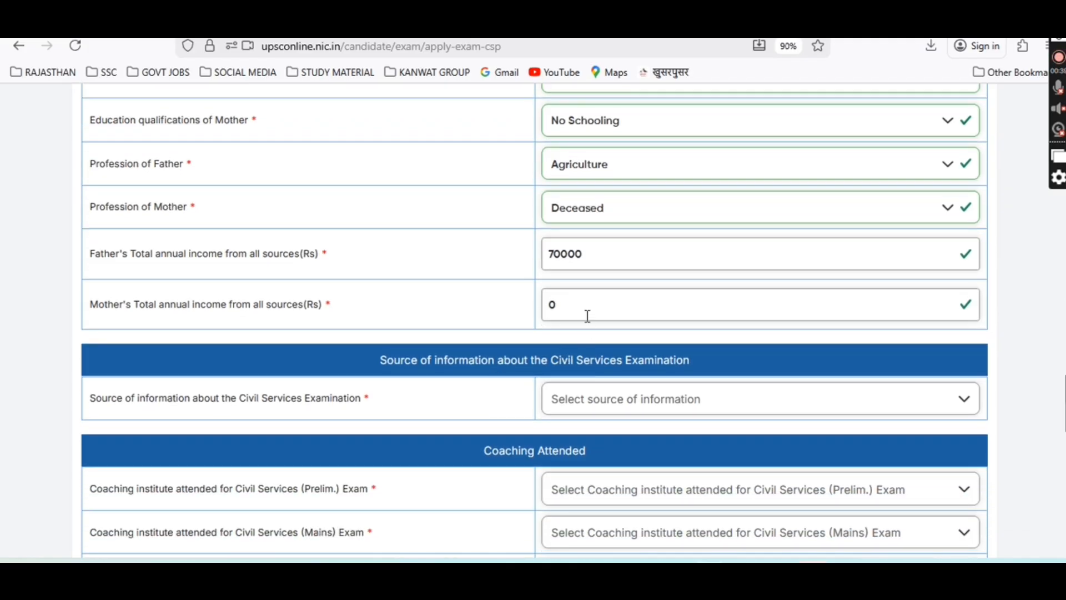
key(BackSpace)
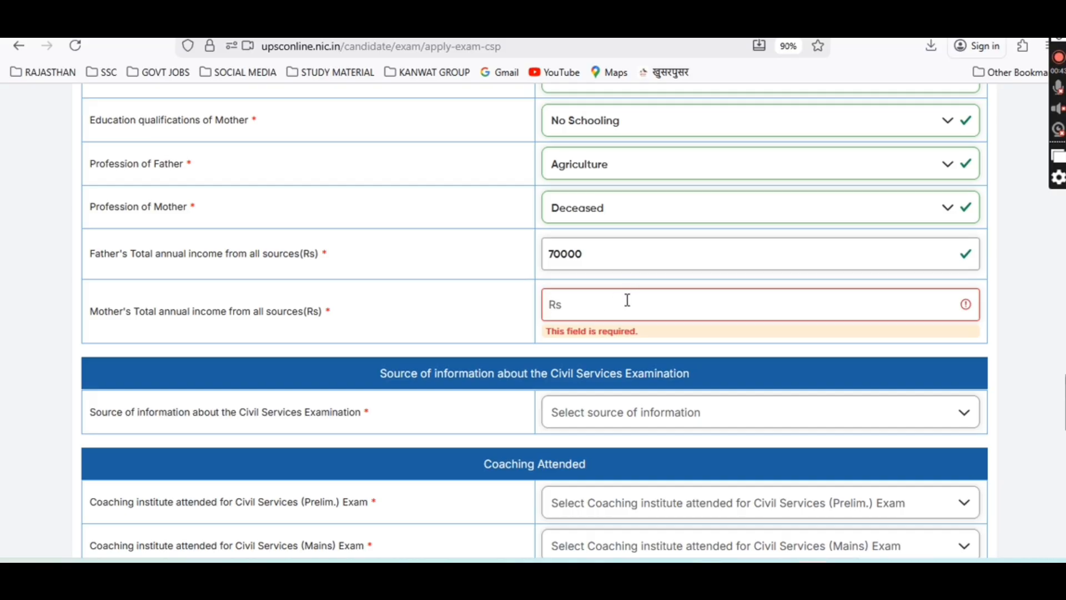
text(0)
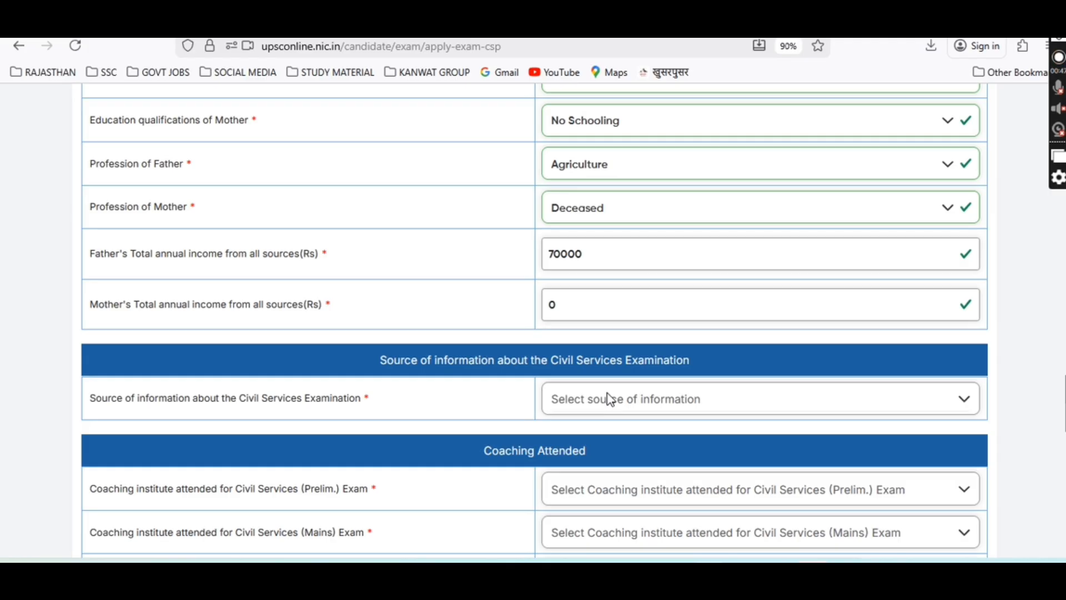
Set the source of information to UPSC Website.
click(608, 408)
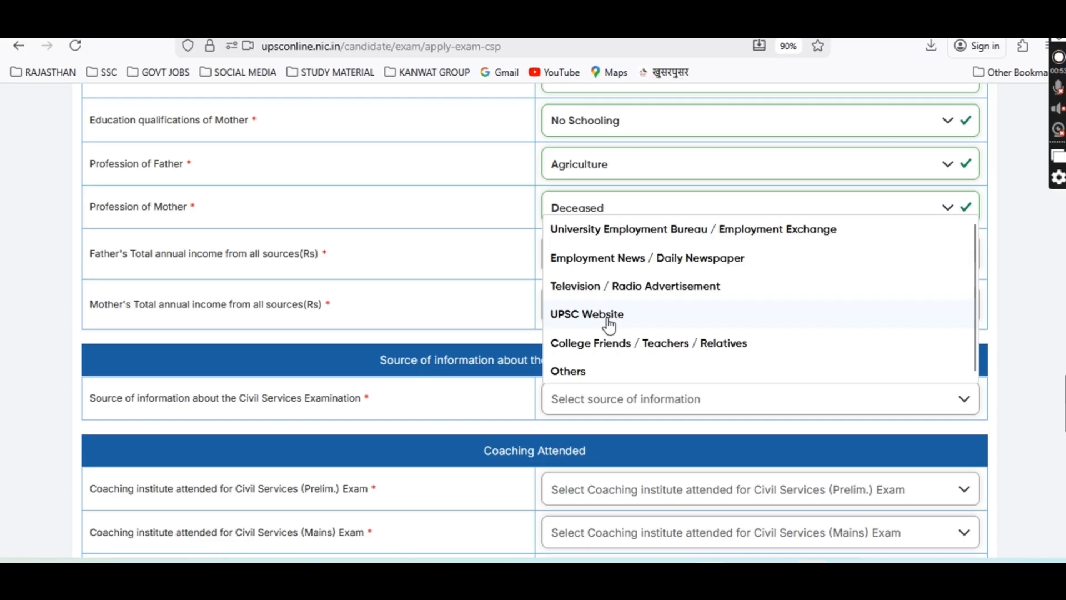
click(628, 266)
scroll(625, 344, down, 2)
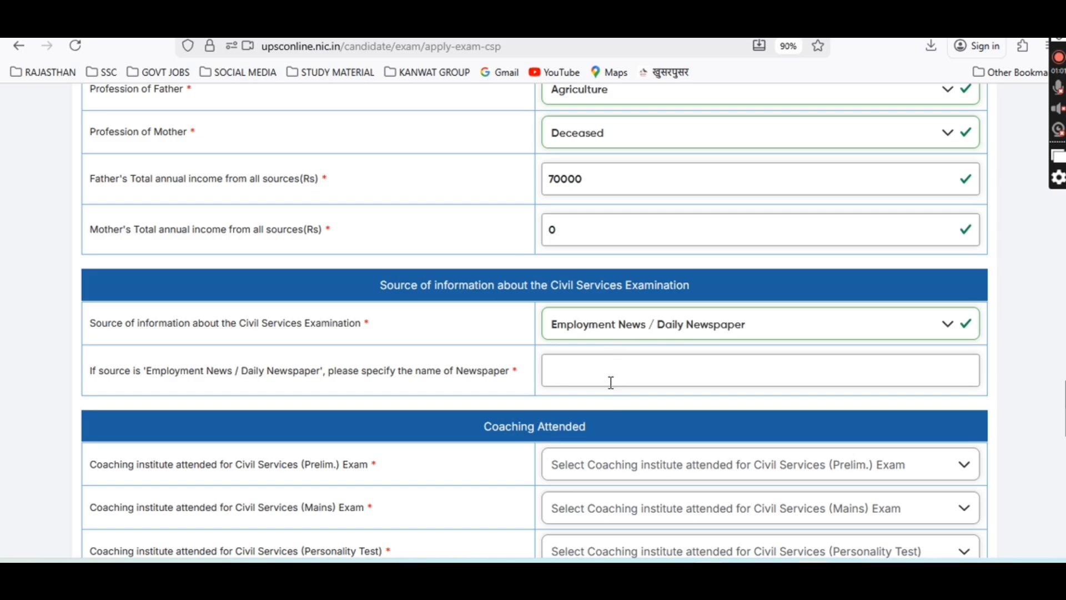
click(623, 334)
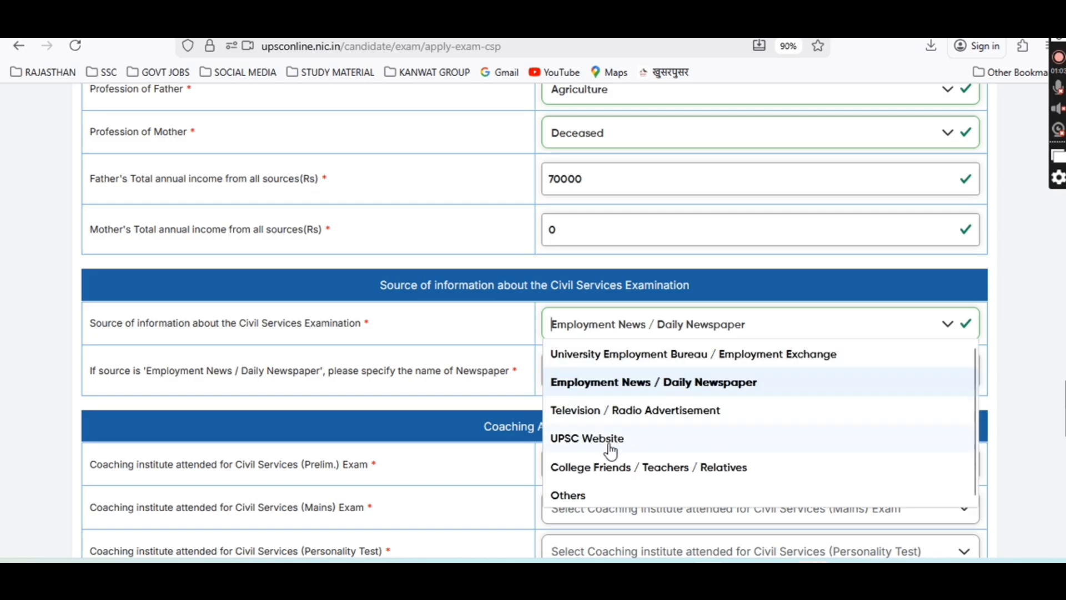
click(611, 438)
scroll(624, 395, down, 3)
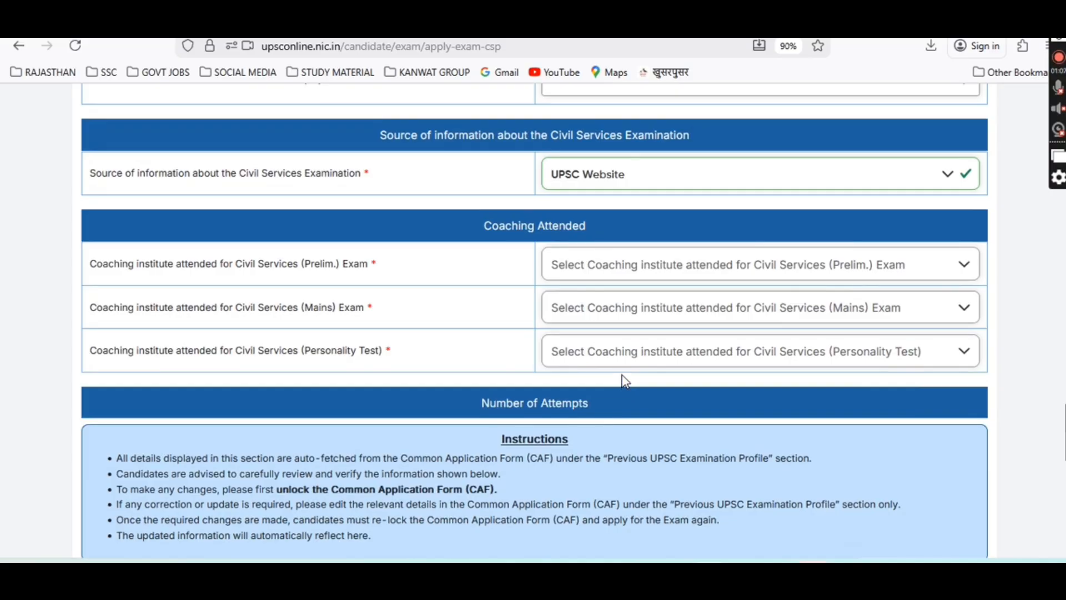
Mark Prelim, Mains and Personality Test coaching as Not Attended.
click(630, 270)
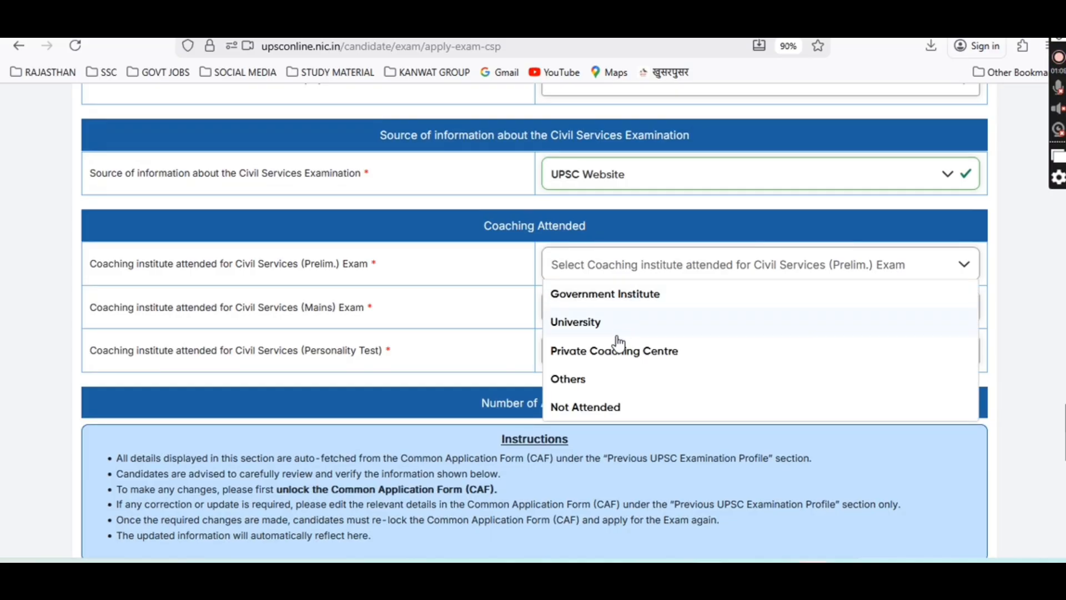
click(589, 409)
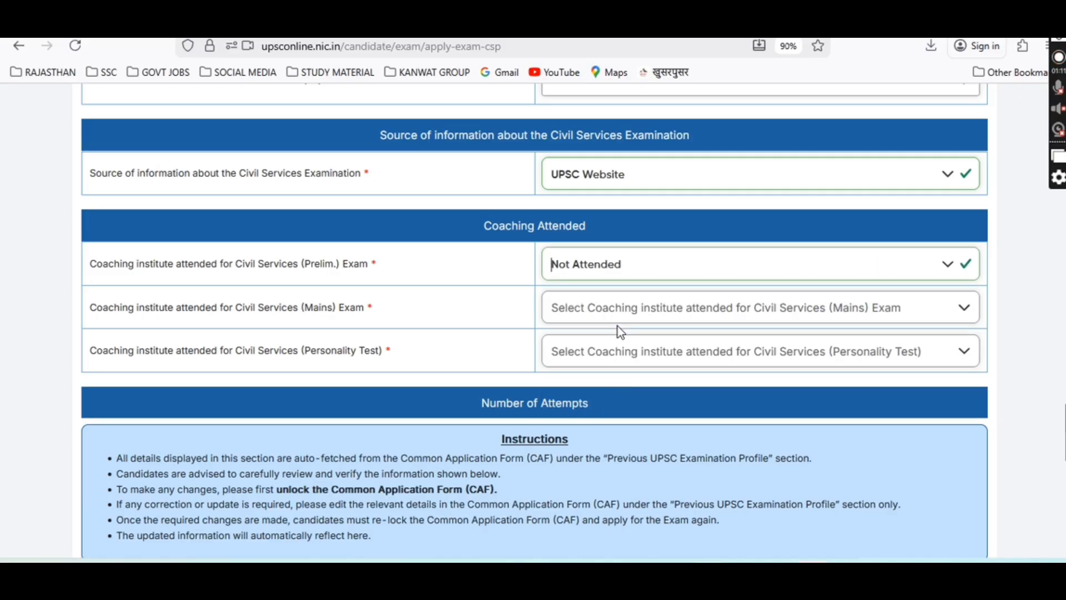
click(619, 307)
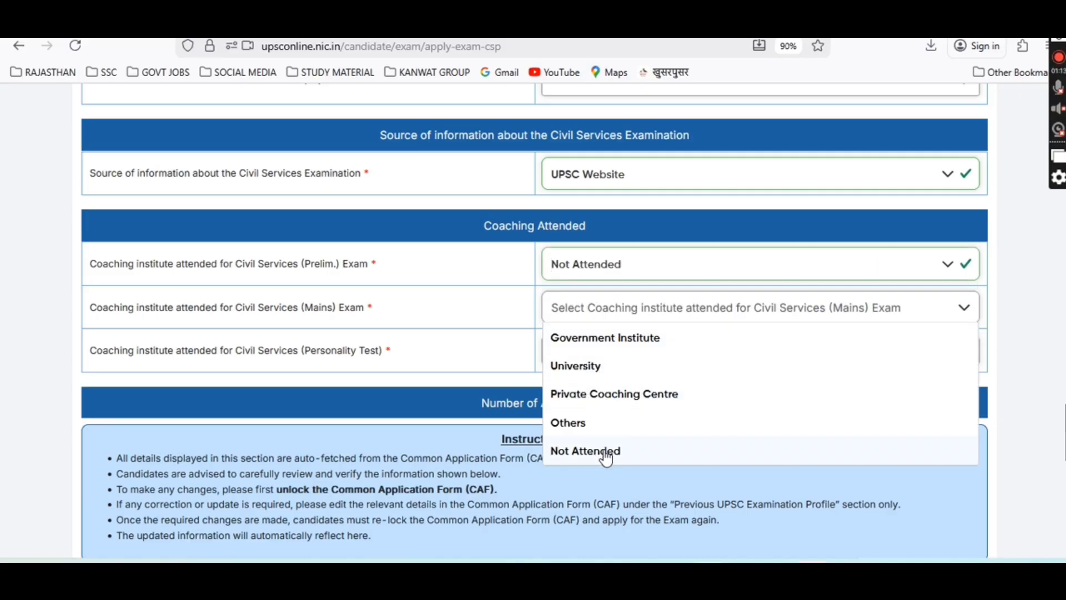
click(605, 453)
click(598, 358)
click(586, 492)
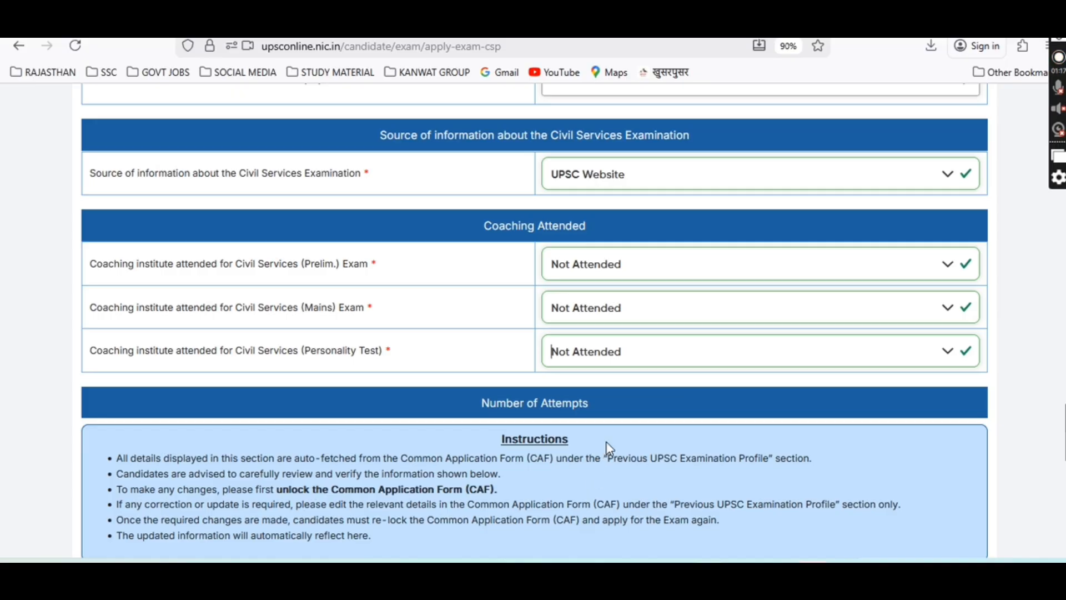
scroll(605, 448, down, 5)
Enter 0 for times qualified in both Preliminary and Mains.
scroll(614, 390, down, 3)
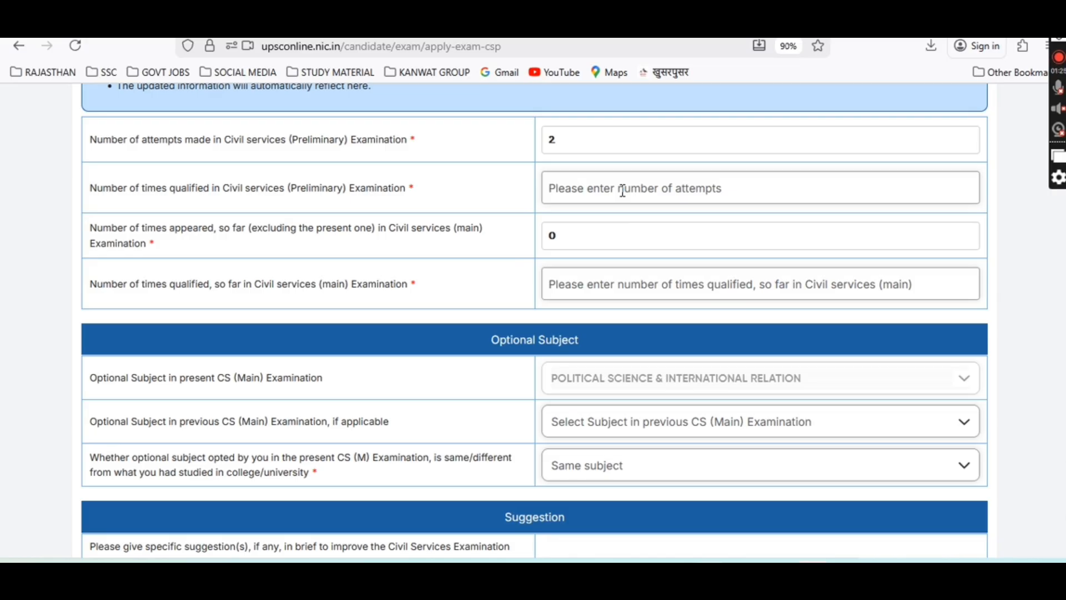
click(623, 190)
text(0)
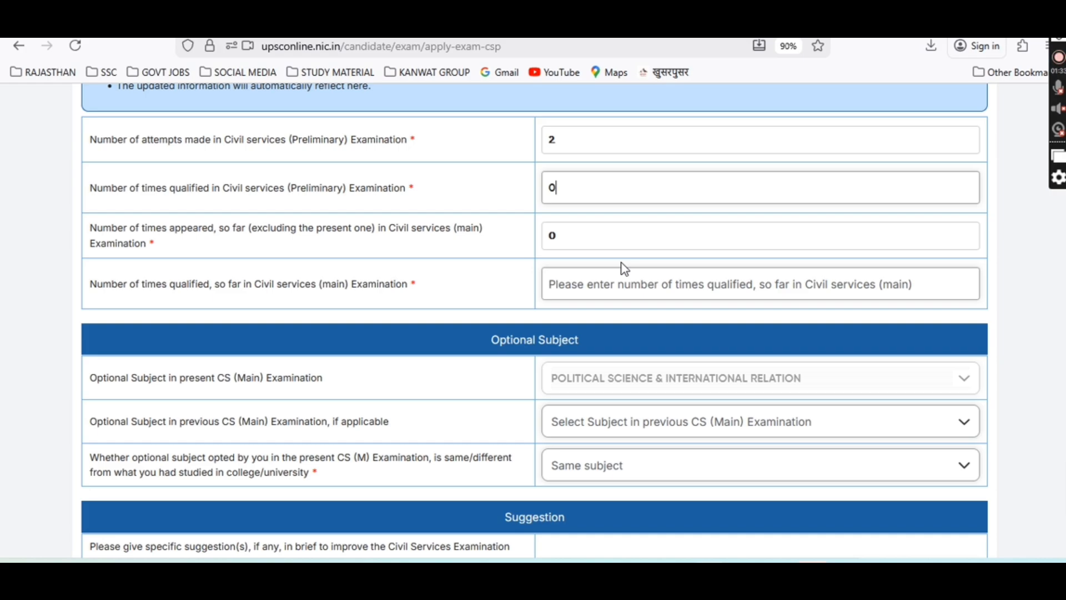
click(595, 285)
text(0)
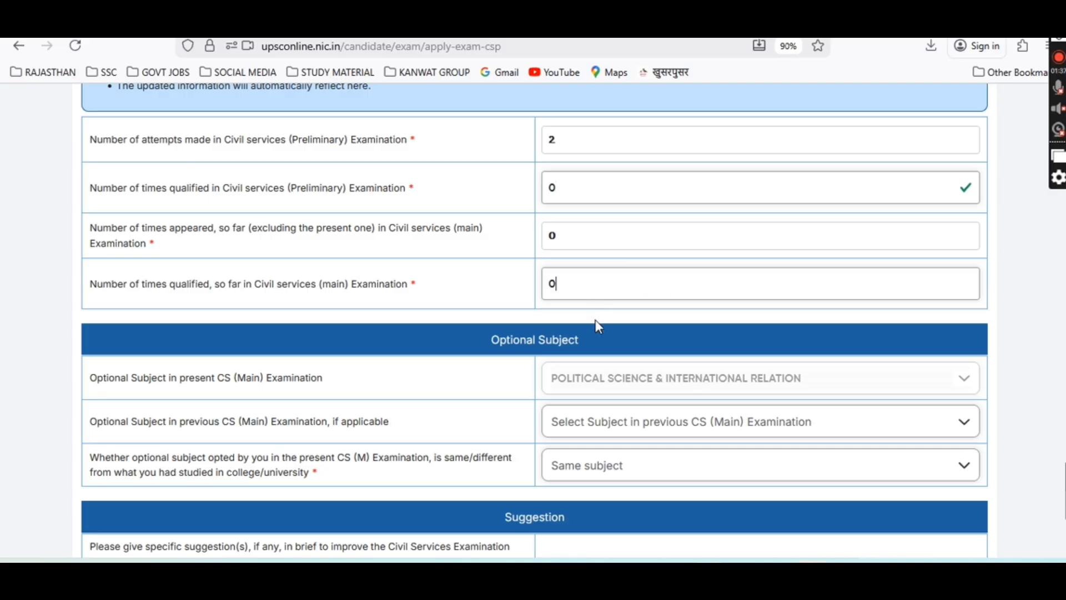
scroll(594, 325, down, 2)
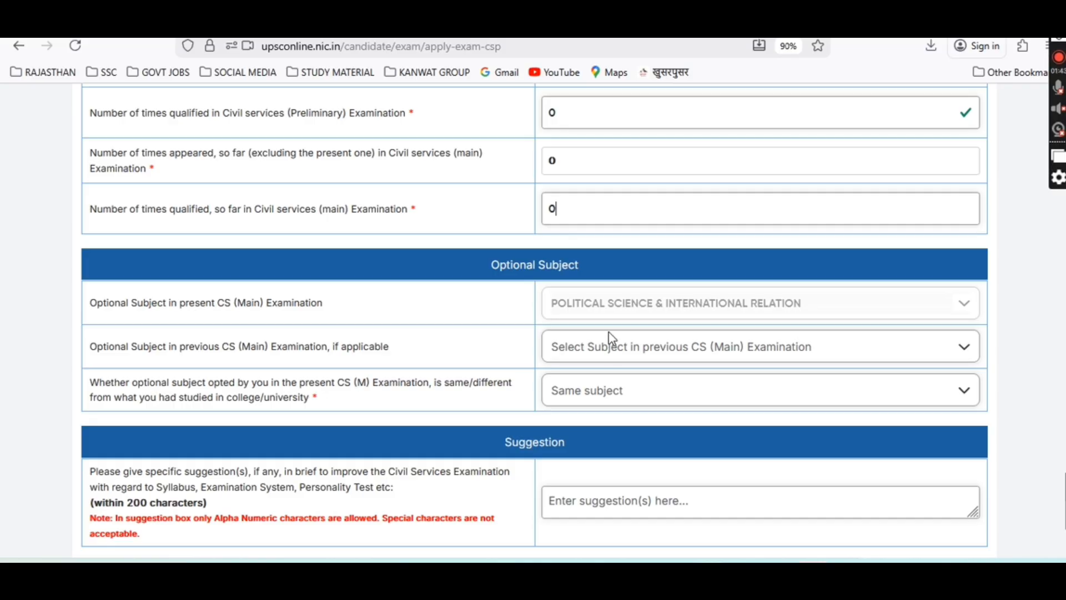
Set previous optional to Literature of Hindi Language, Different Subject, reason Availability of material/guidance.
click(615, 345)
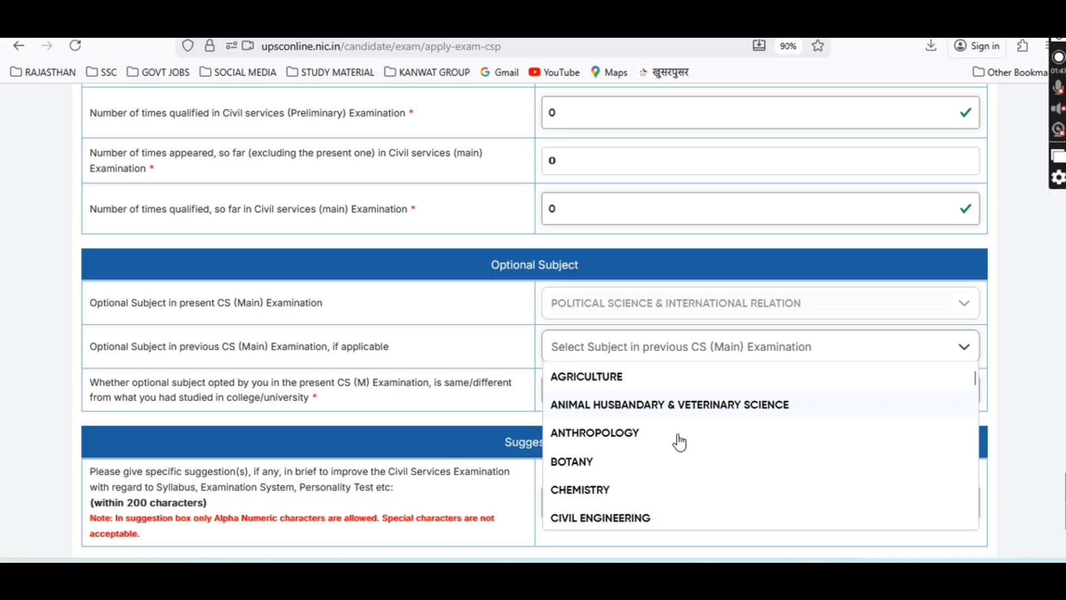
scroll(648, 467, down, 15)
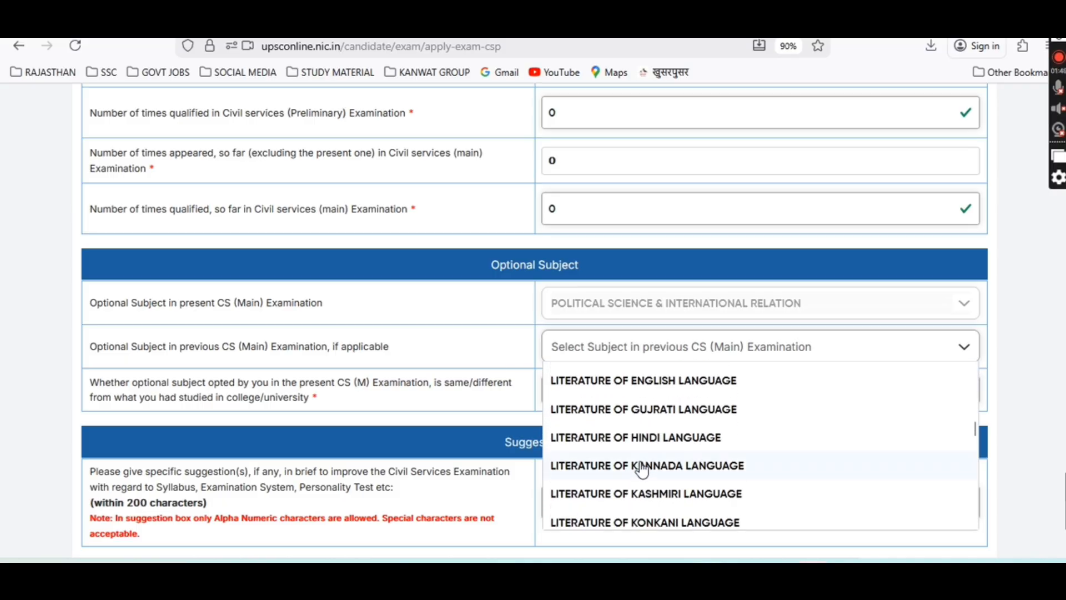
scroll(650, 443, up, 3)
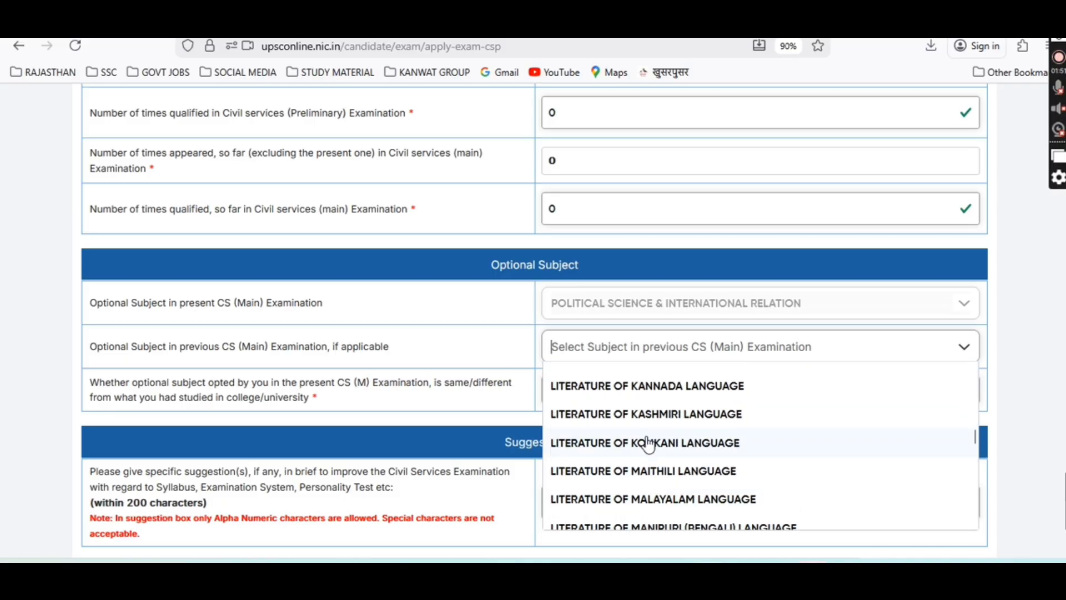
click(652, 445)
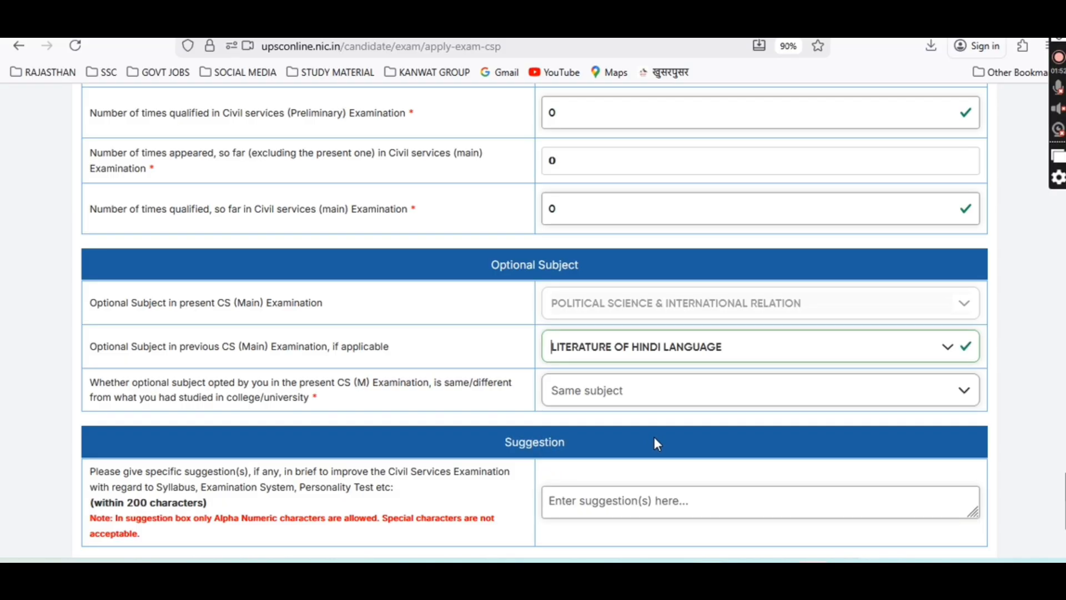
click(647, 389)
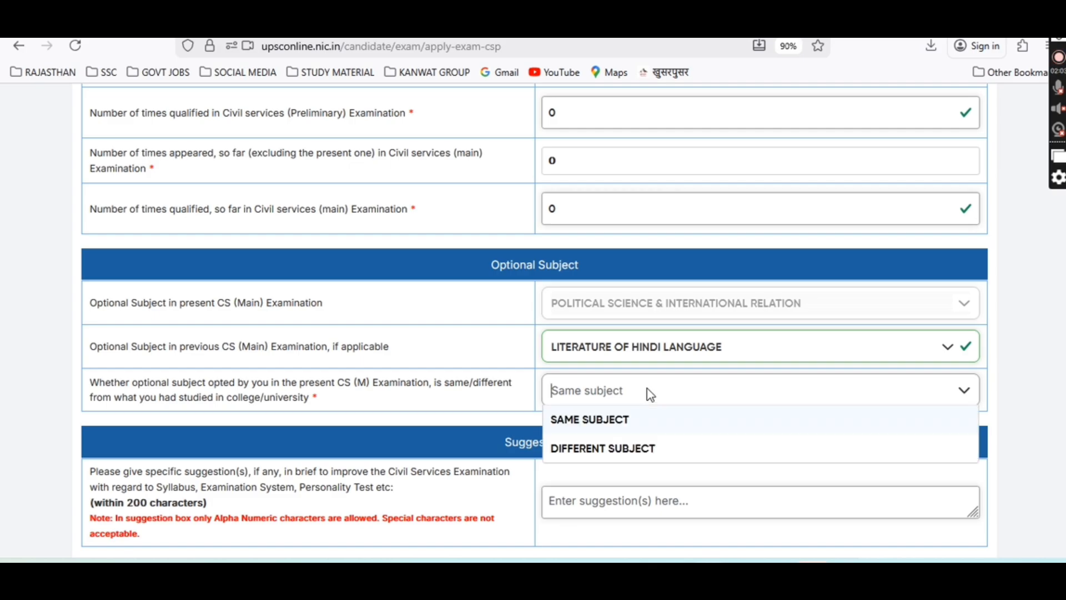
click(601, 448)
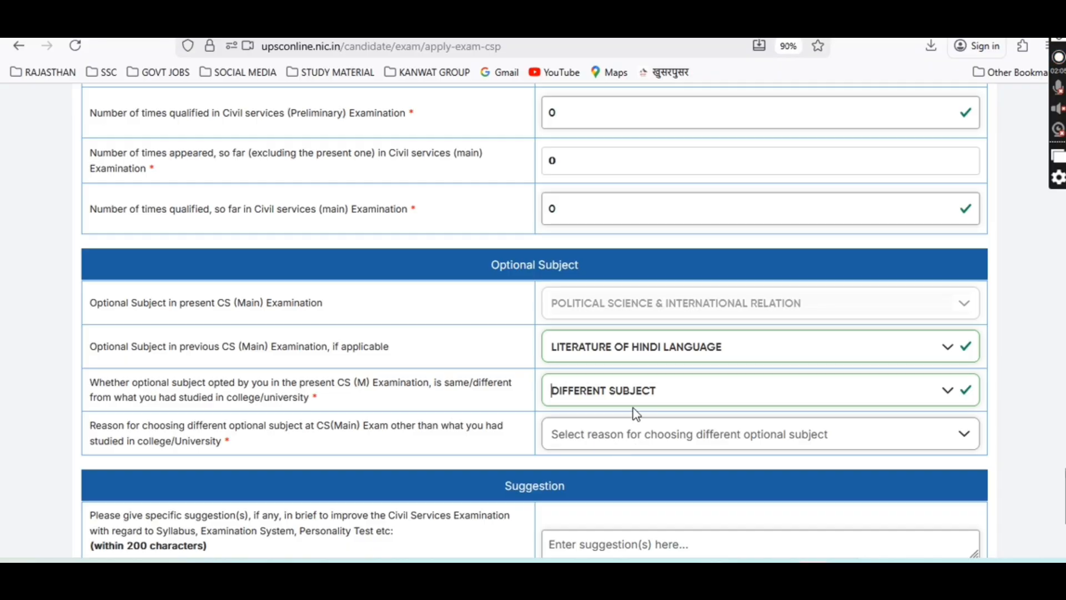
scroll(633, 414, down, 1)
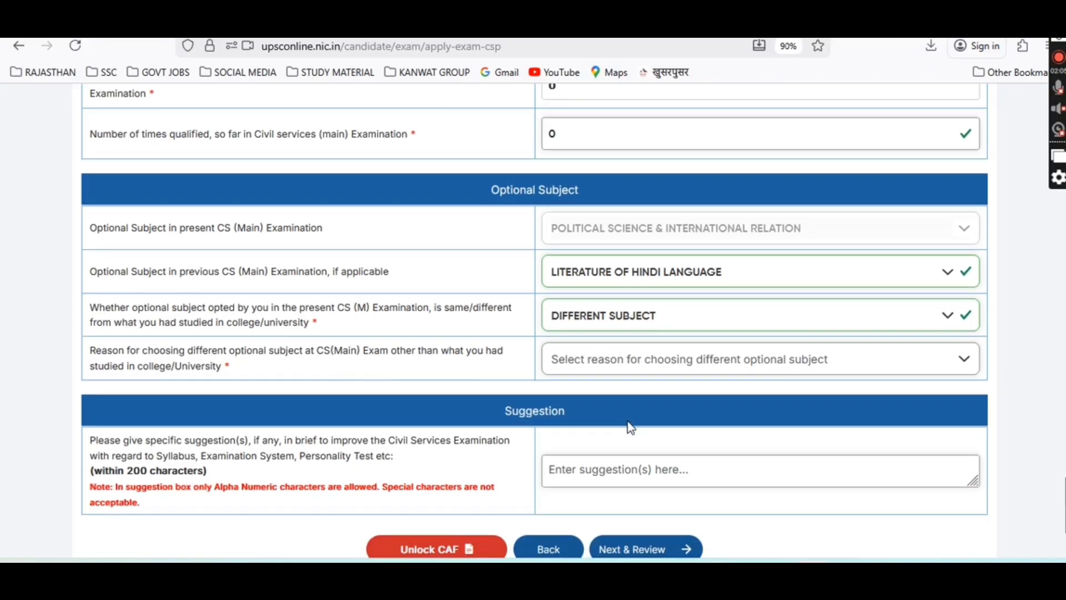
click(599, 364)
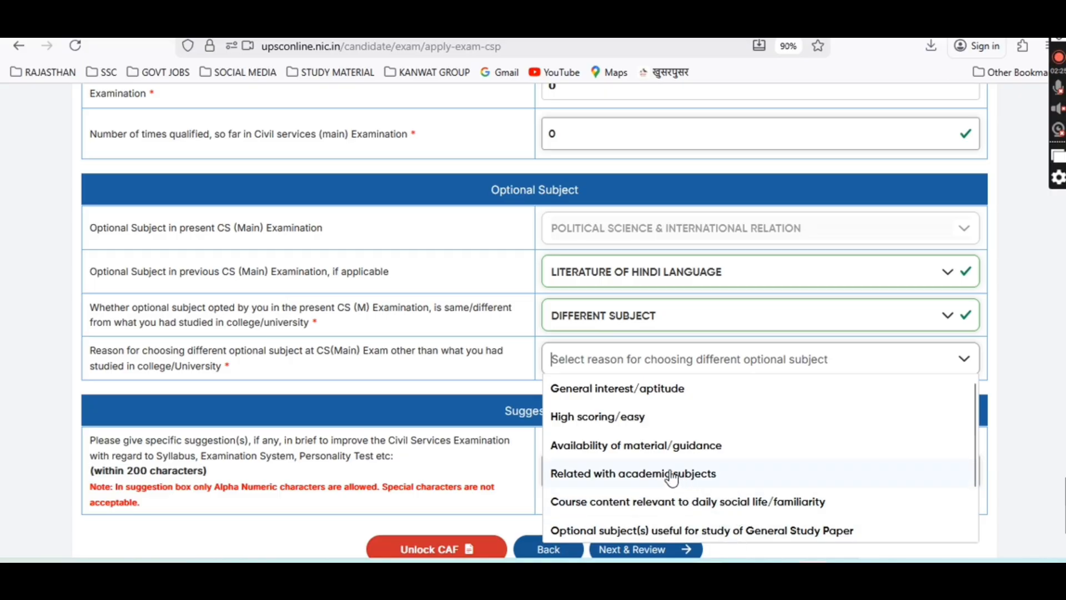
click(654, 455)
scroll(661, 439, down, 2)
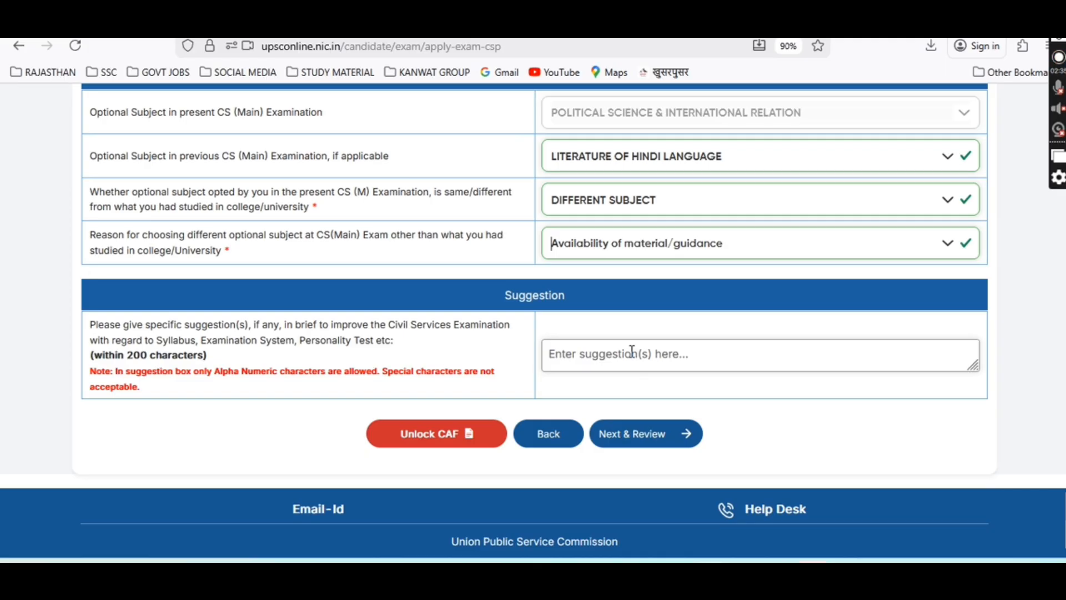
Review and submit the Socio-Economic Questionnaire, confirming Yes and acknowledging the success message.
click(630, 439)
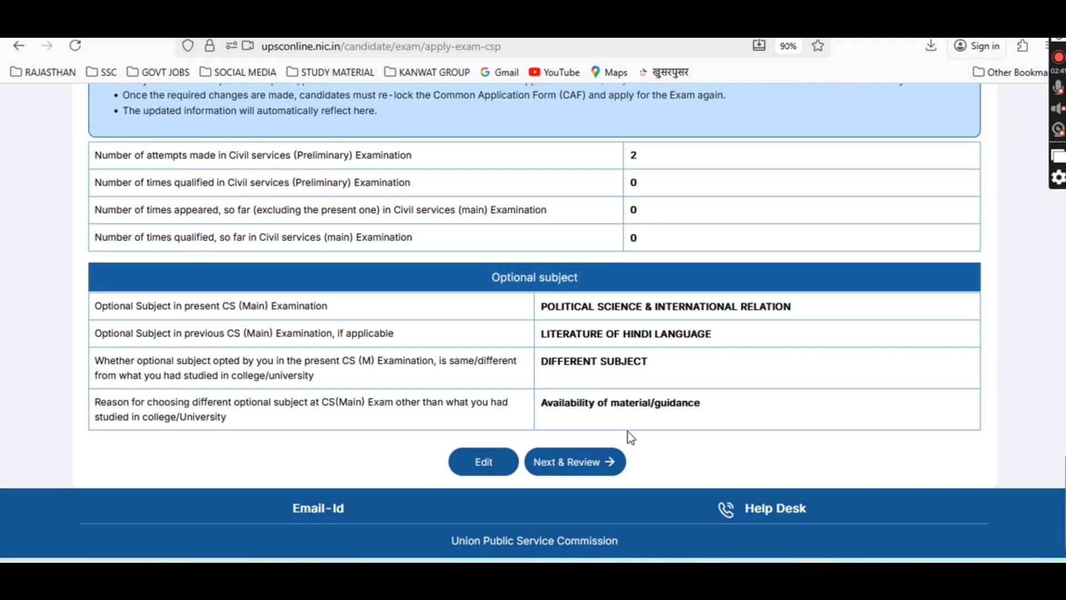
click(583, 464)
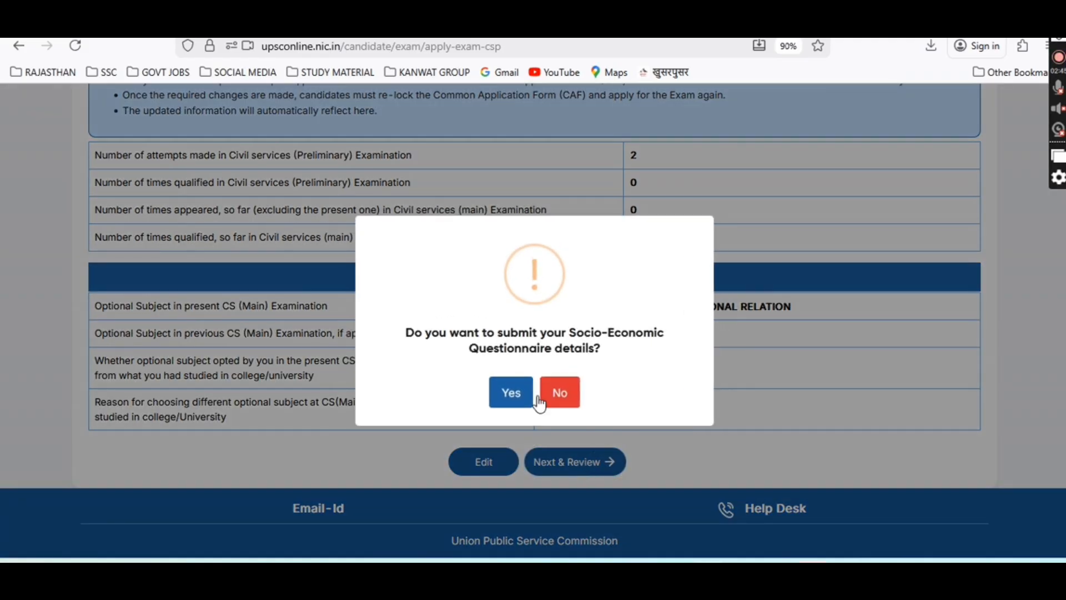
click(511, 392)
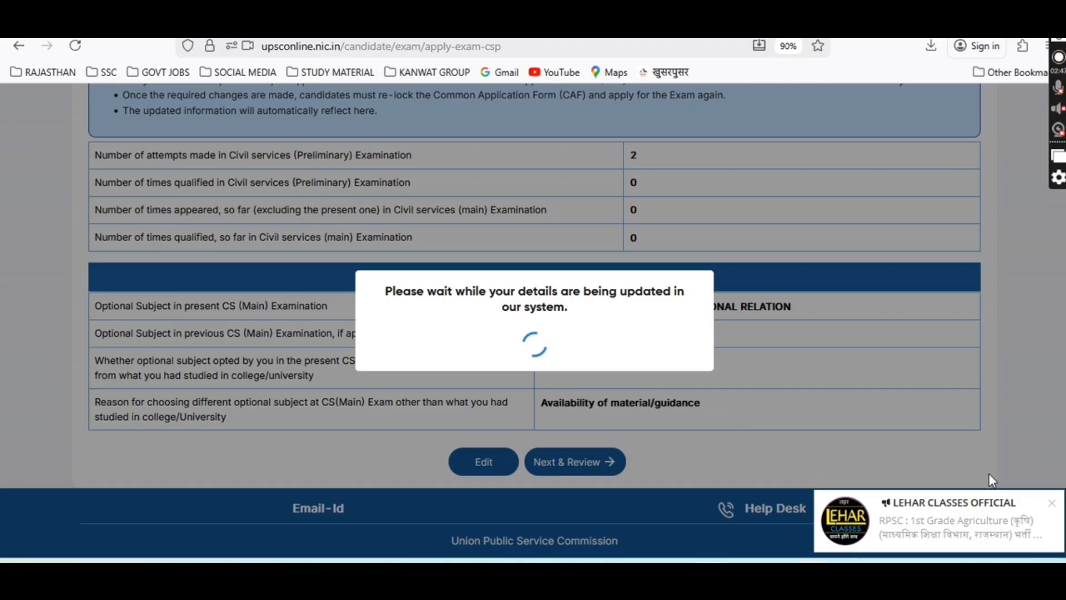
click(1051, 506)
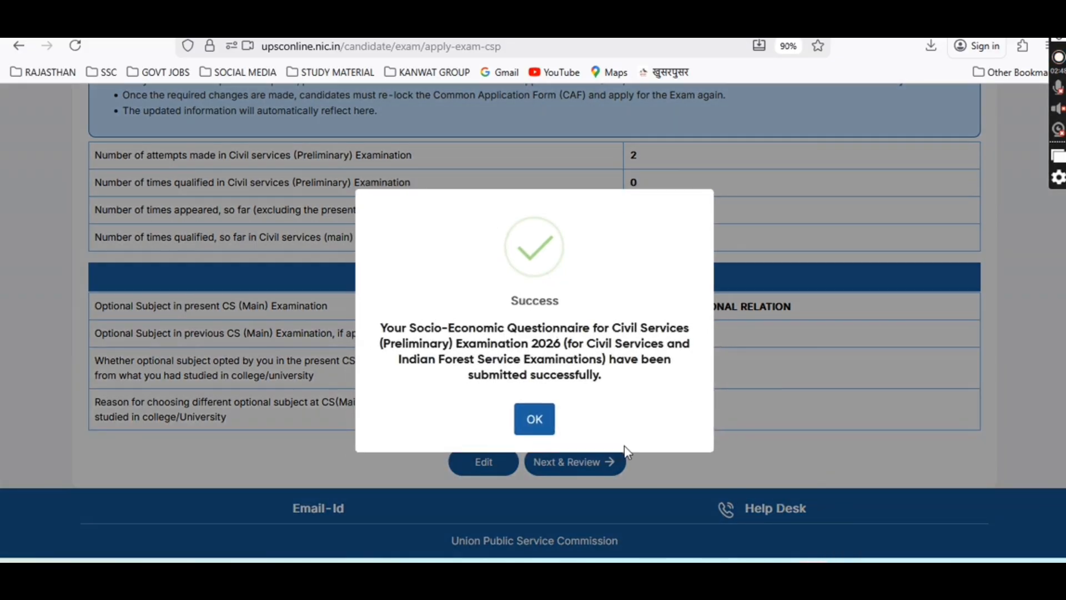
click(536, 423)
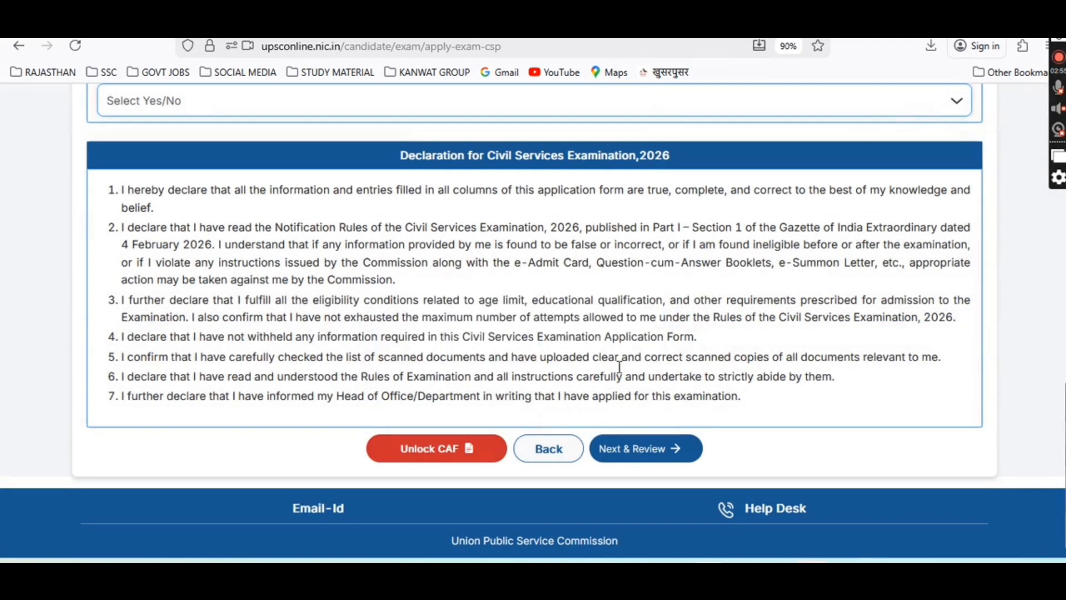
Answer Yes to sharing personal information for job opportunities.
scroll(619, 333, up, 8)
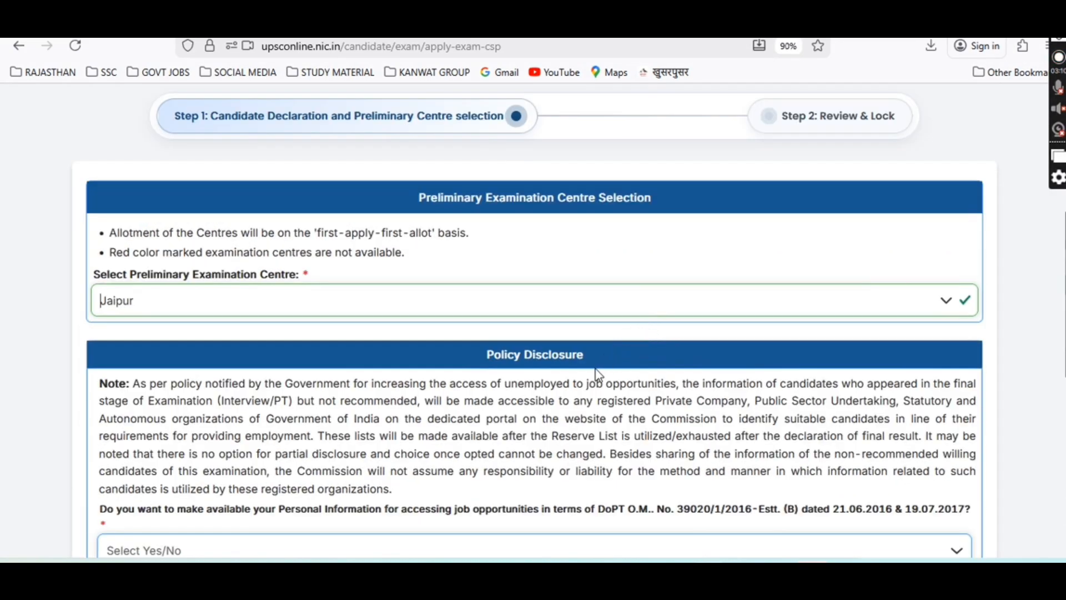
scroll(578, 381, down, 4)
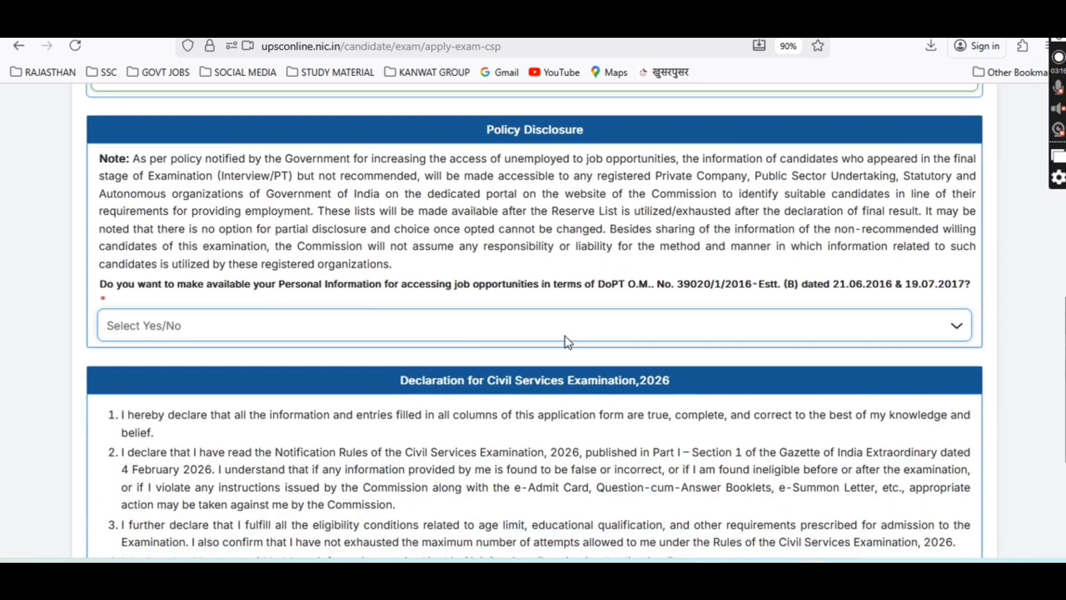
click(566, 336)
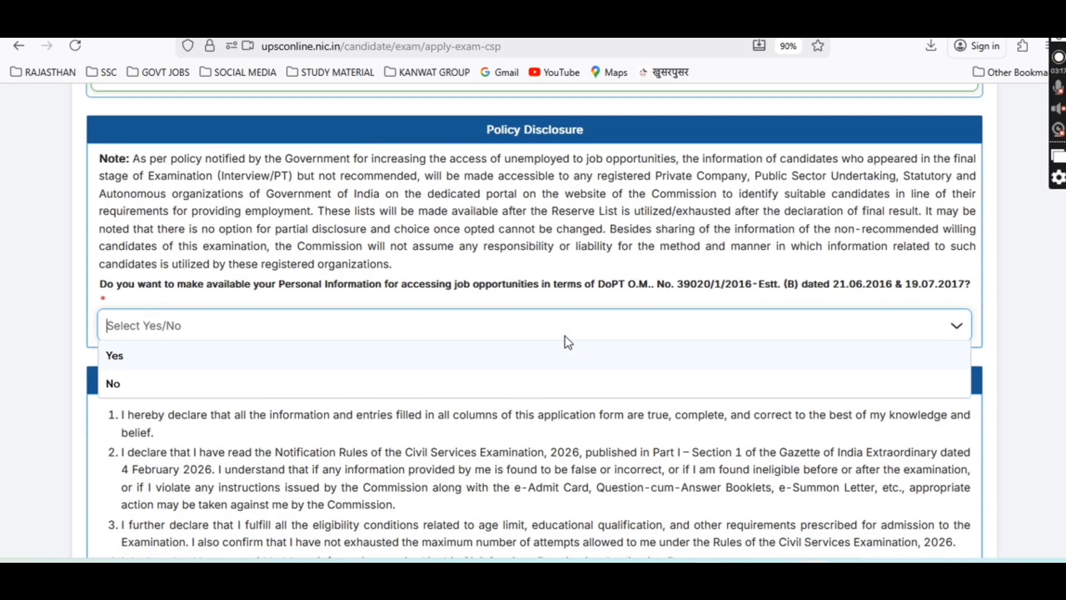
click(524, 359)
scroll(533, 389, down, 4)
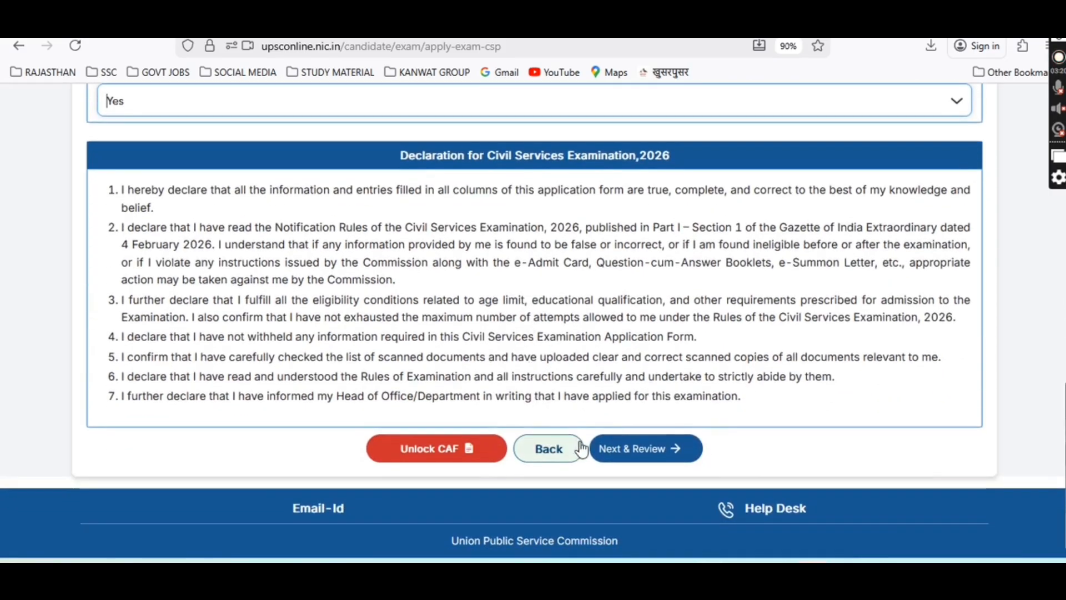
Review, accept the declaration and submit the application, acknowledging the success message.
click(639, 449)
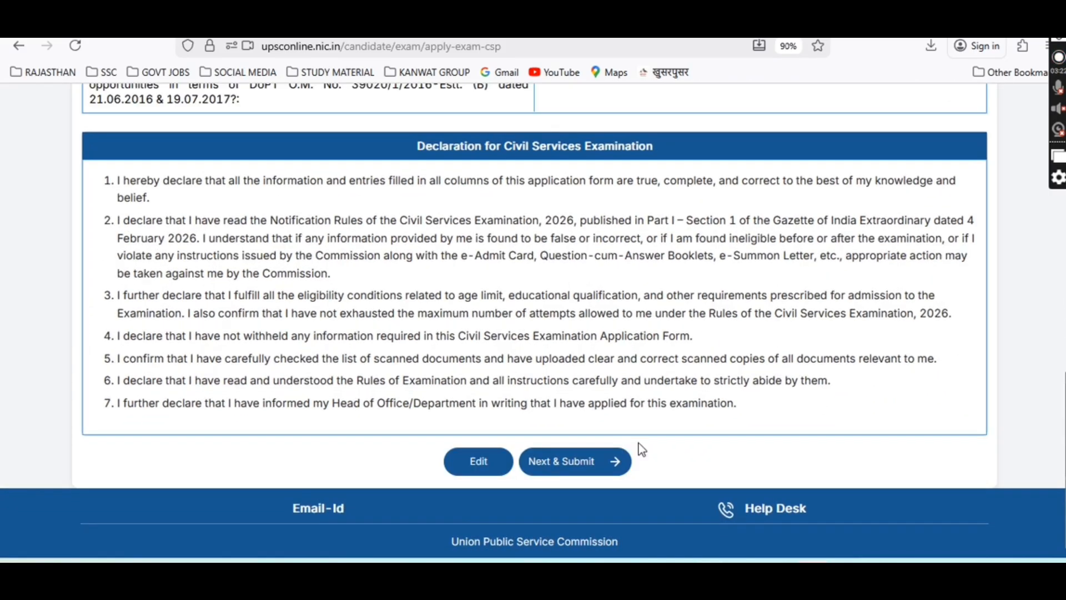
scroll(592, 312, up, 3)
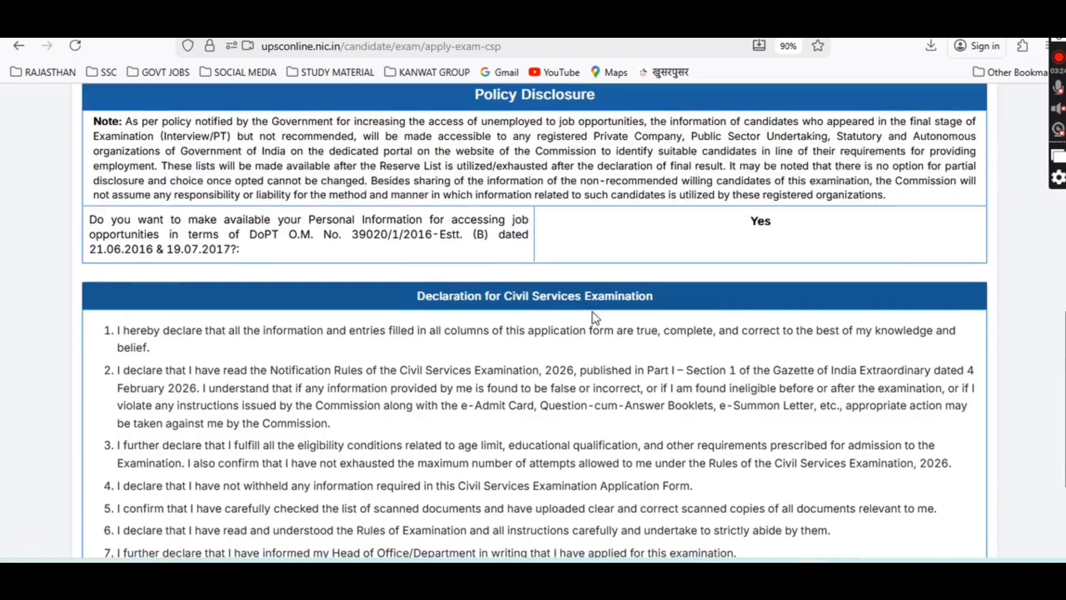
scroll(592, 313, up, 4)
scroll(592, 312, down, 7)
click(590, 451)
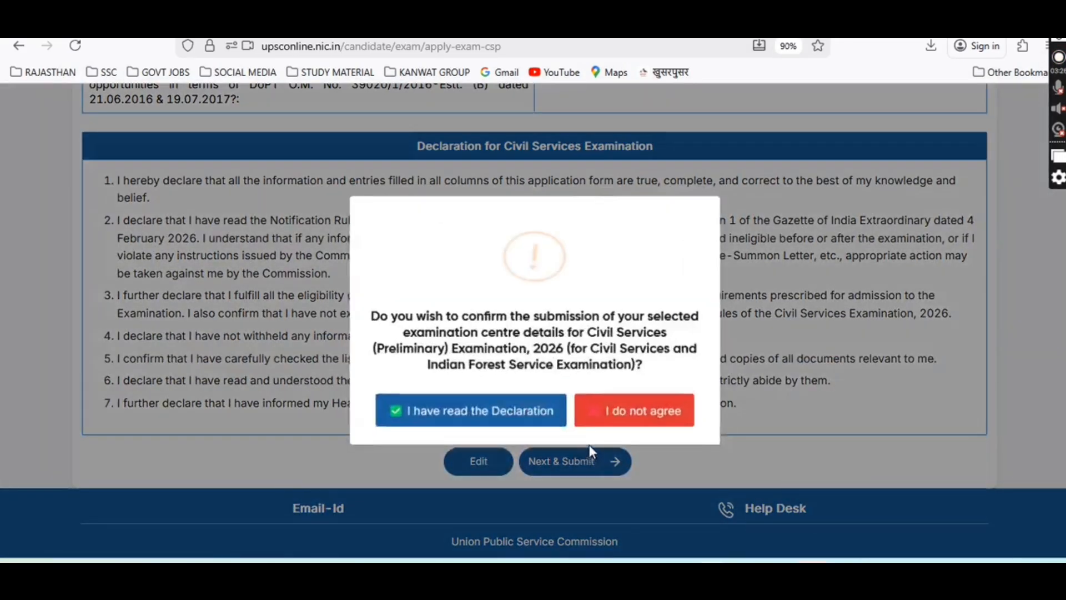
click(474, 404)
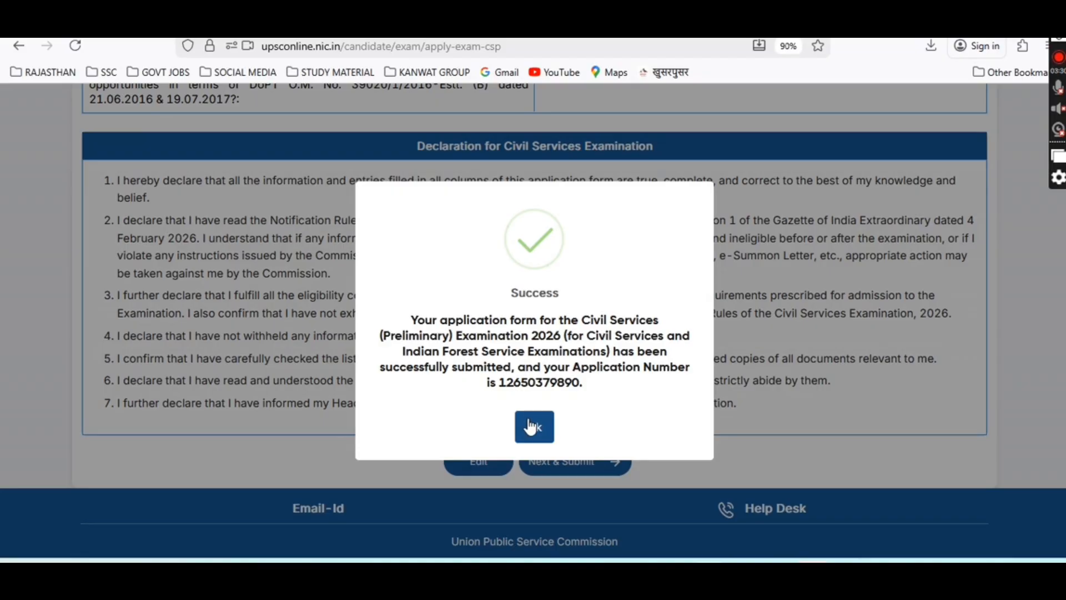
click(532, 428)
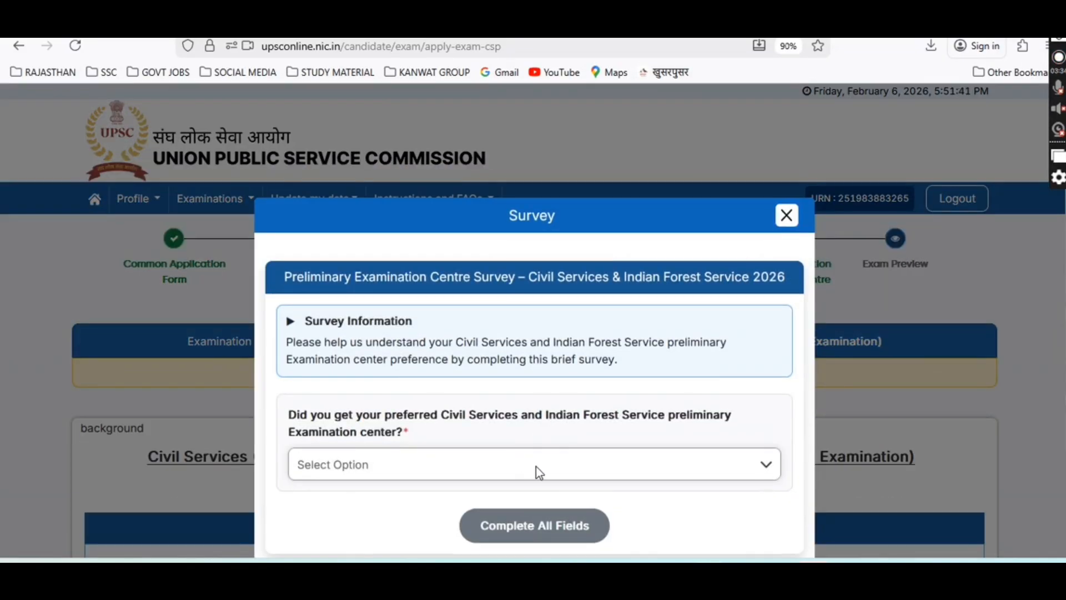
Answer Yes to having received the preferred examination centre.
click(540, 465)
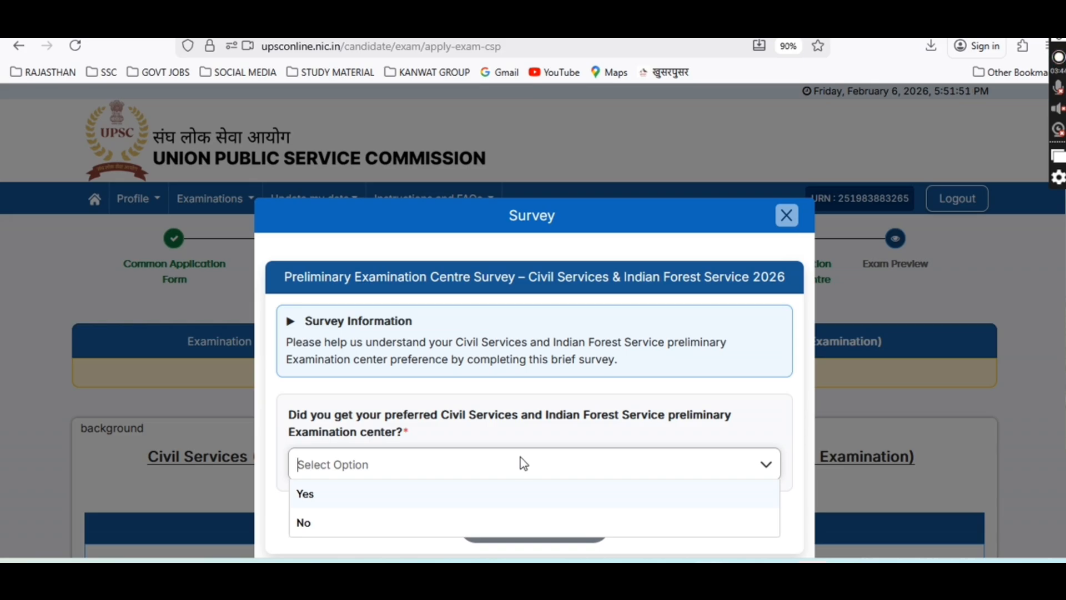
click(457, 498)
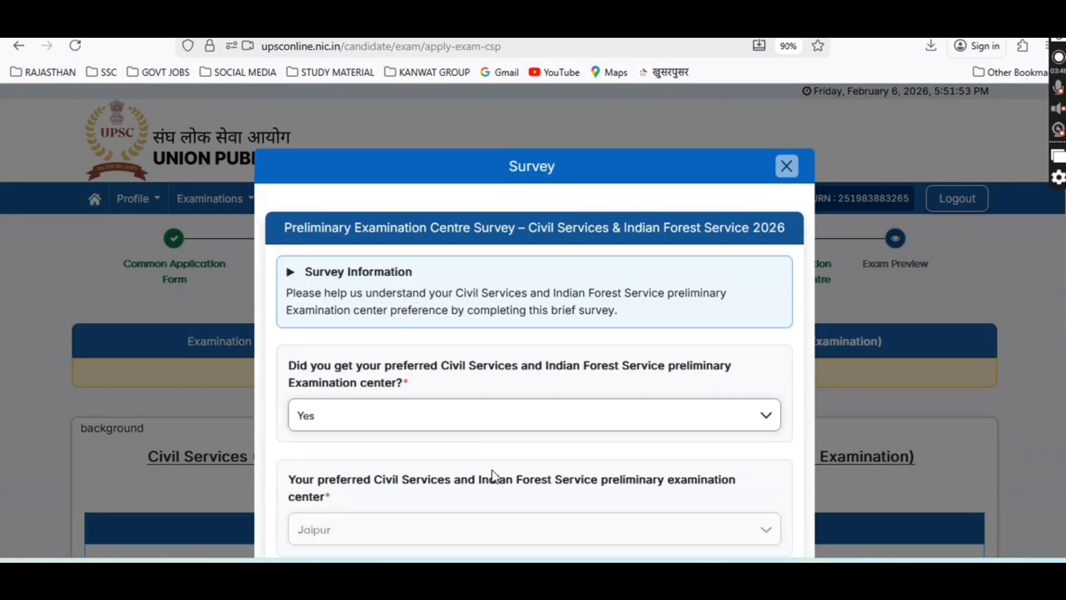
scroll(492, 476, down, 2)
scroll(516, 428, down, 3)
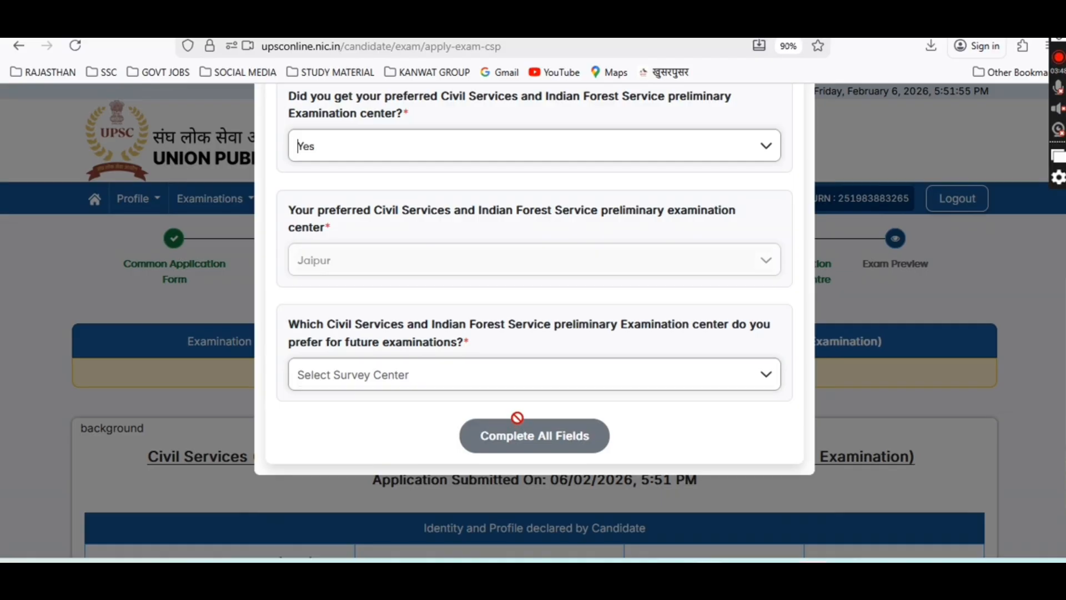
Choose Meerut as the preferred centre for future examinations.
click(542, 378)
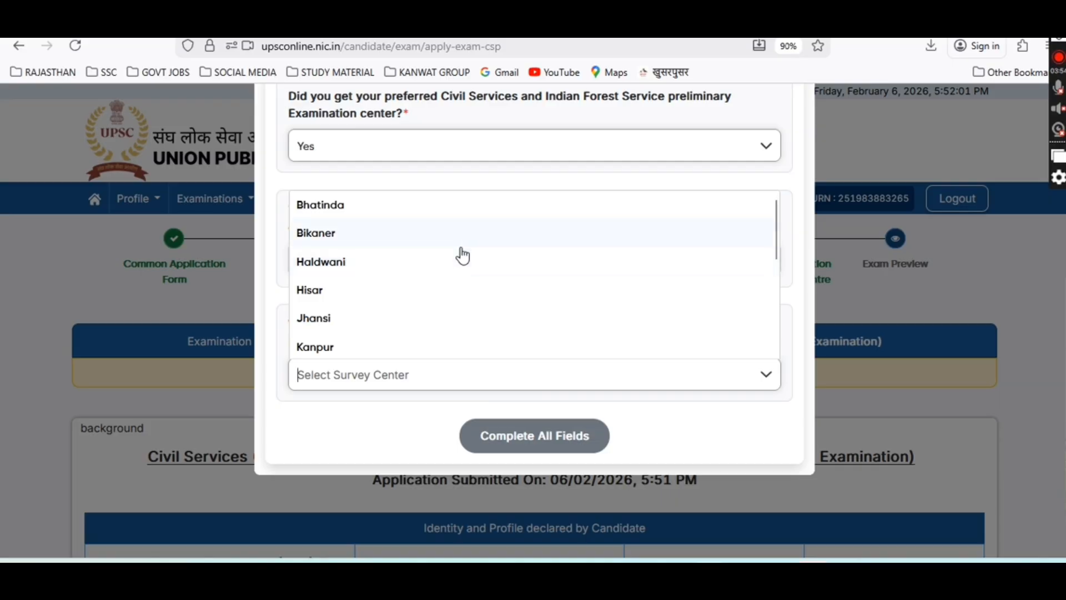
scroll(462, 256, down, 4)
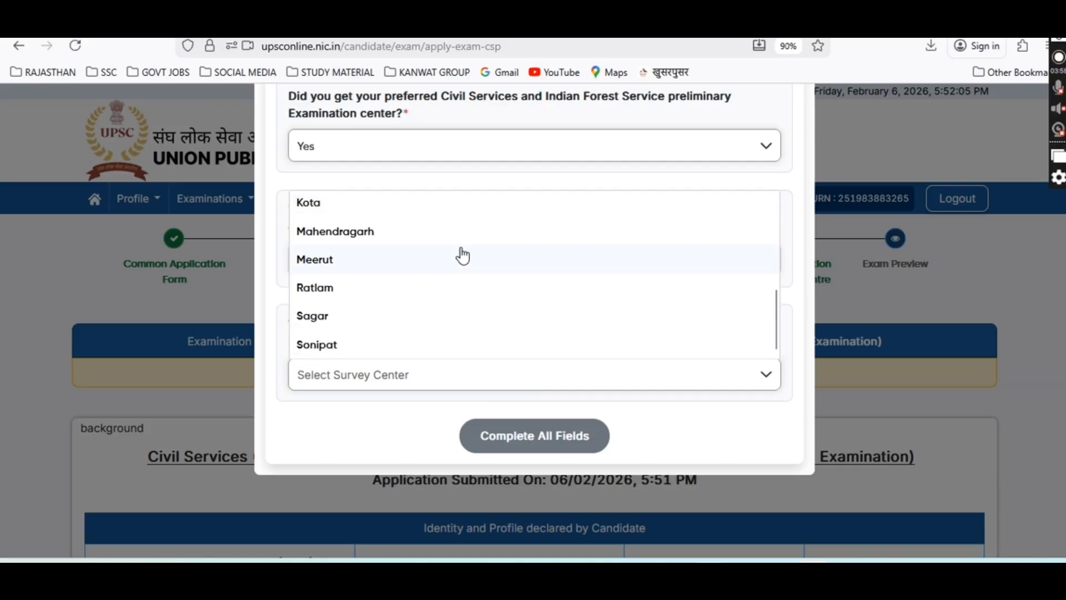
scroll(463, 256, up, 4)
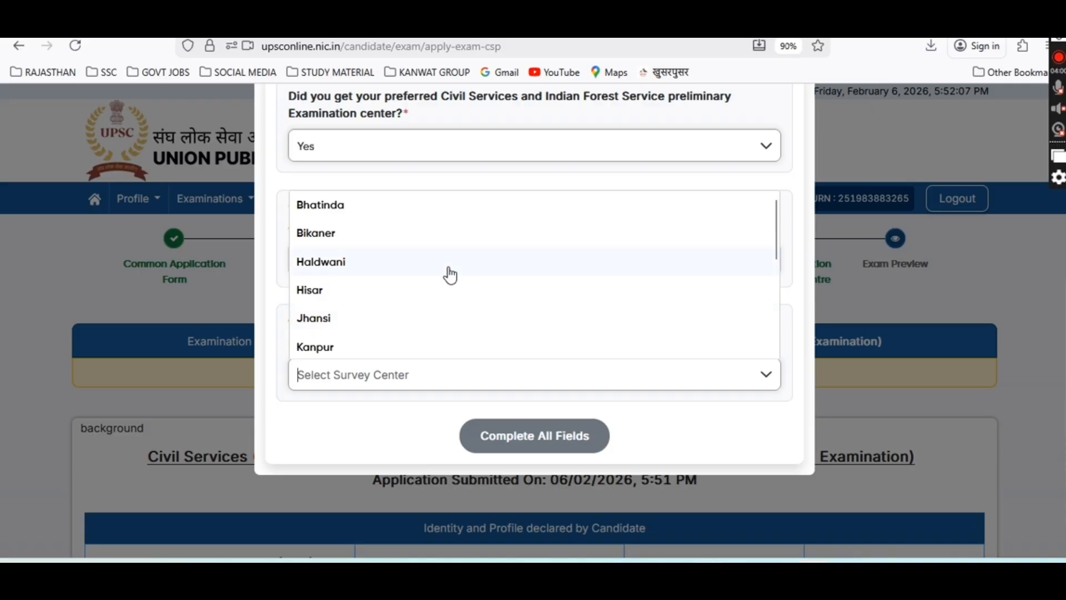
scroll(450, 274, down, 2)
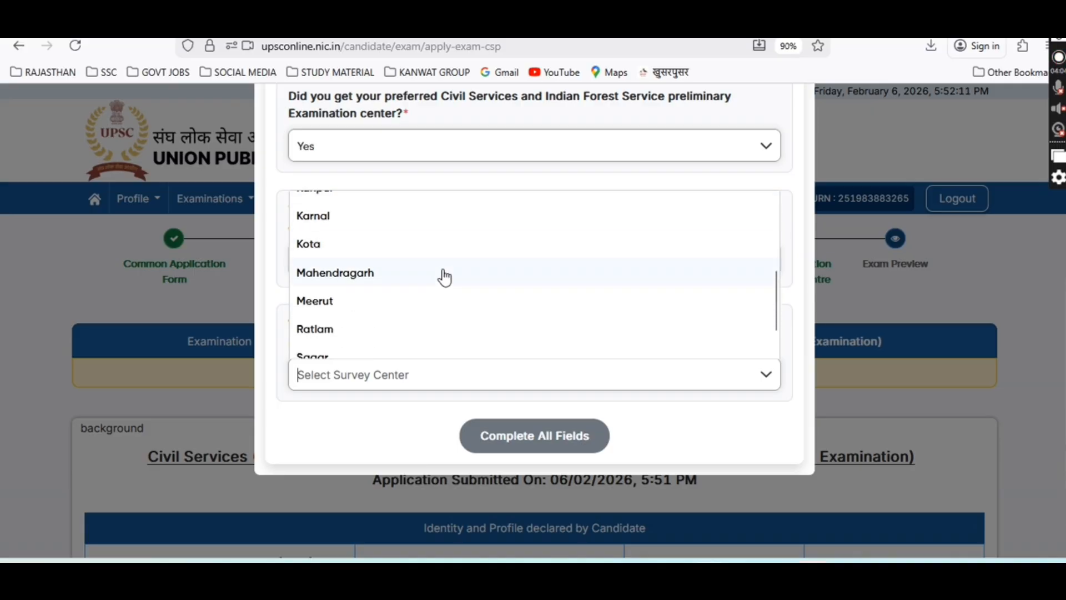
scroll(441, 276, down, 1)
scroll(422, 272, up, 3)
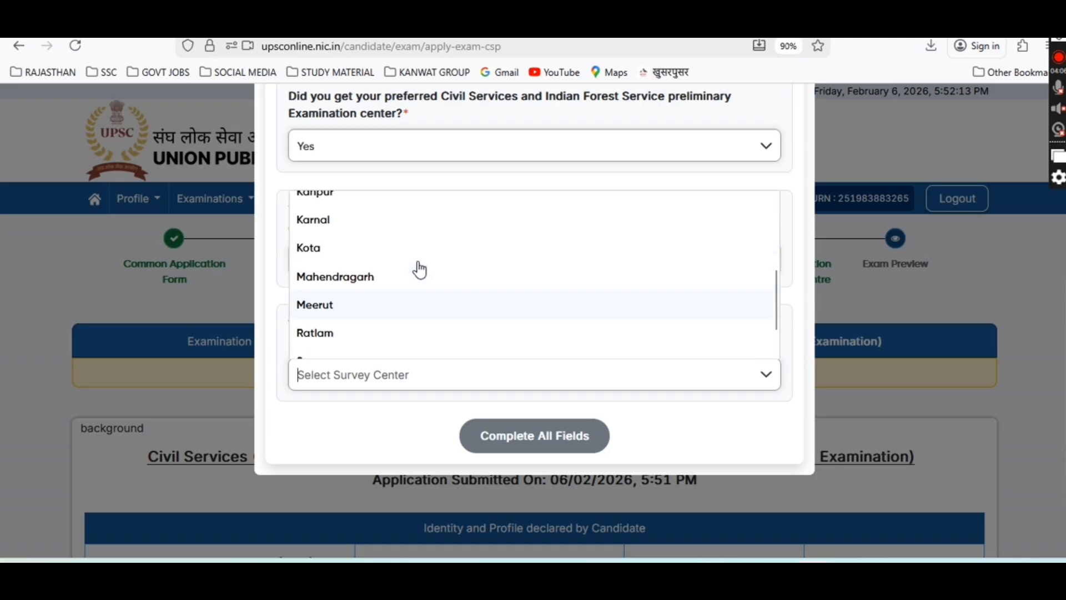
click(336, 282)
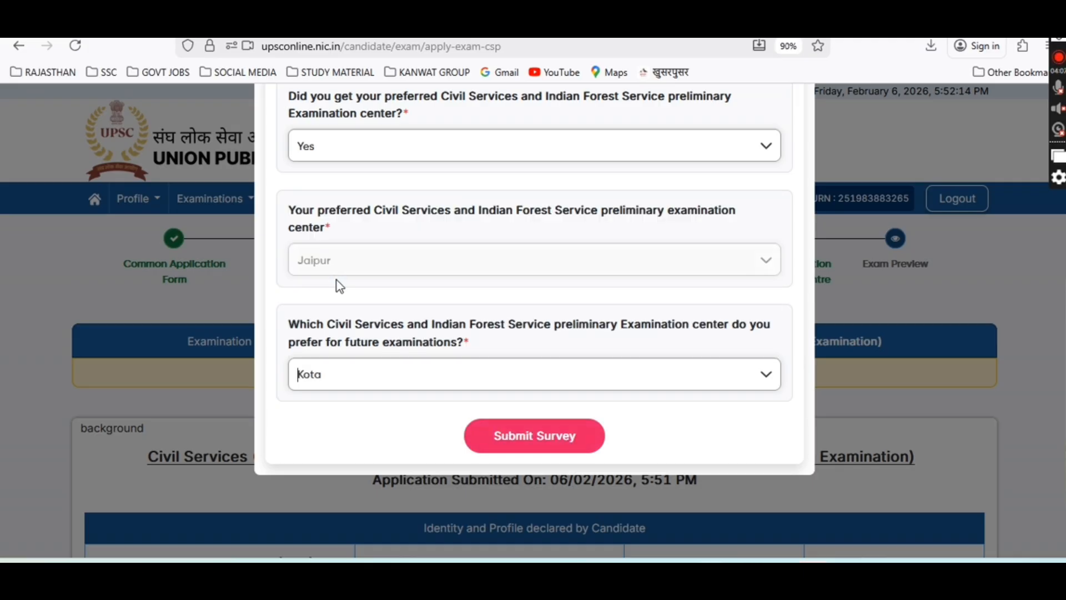
click(341, 373)
scroll(345, 305, down, 1)
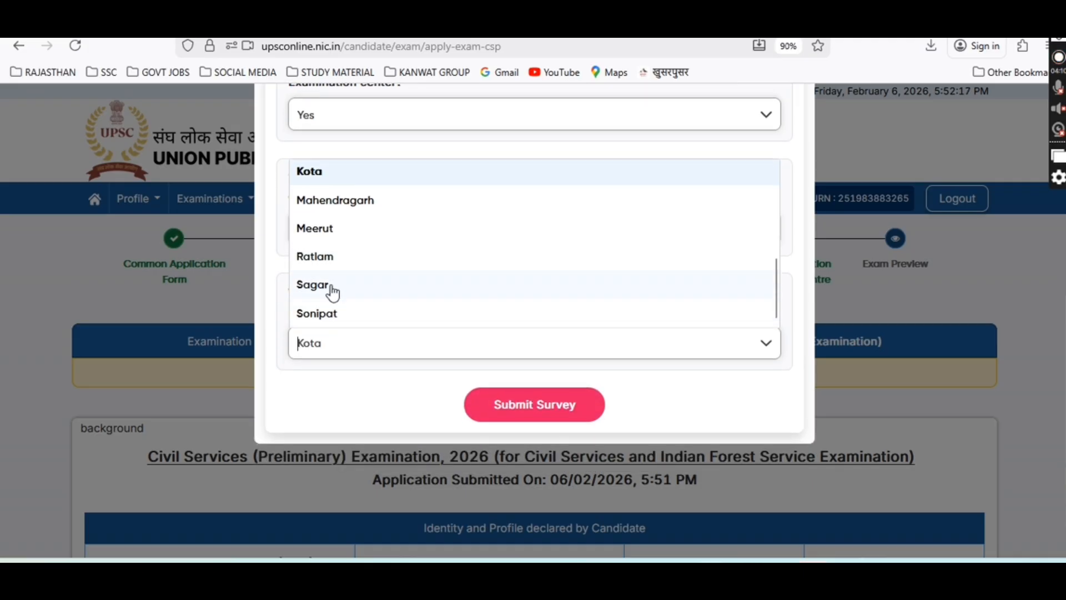
click(337, 233)
Submit the centre survey and continue to the application preview.
click(521, 414)
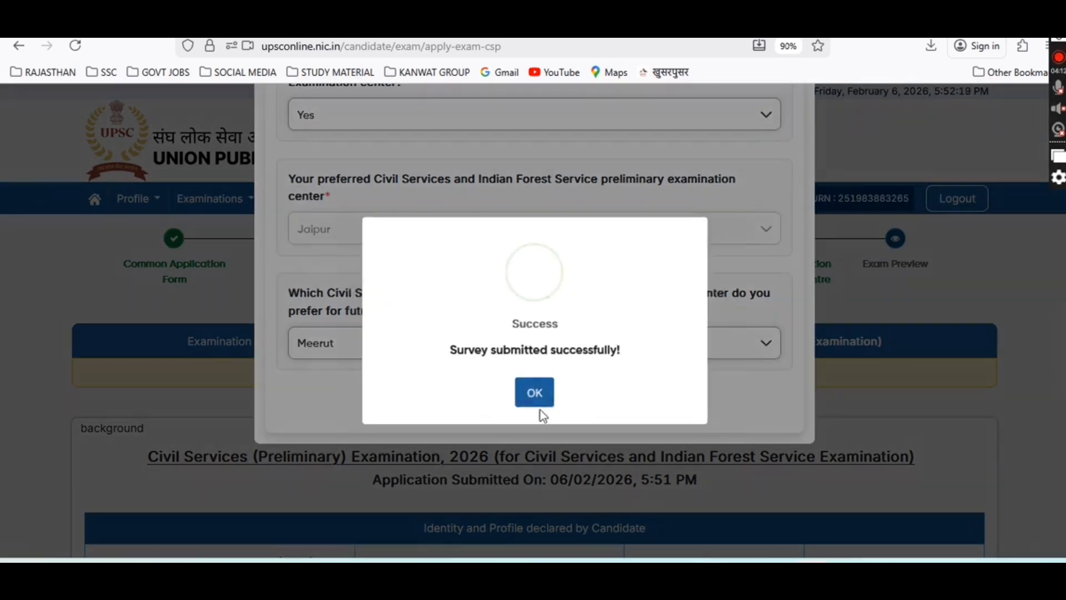
click(542, 399)
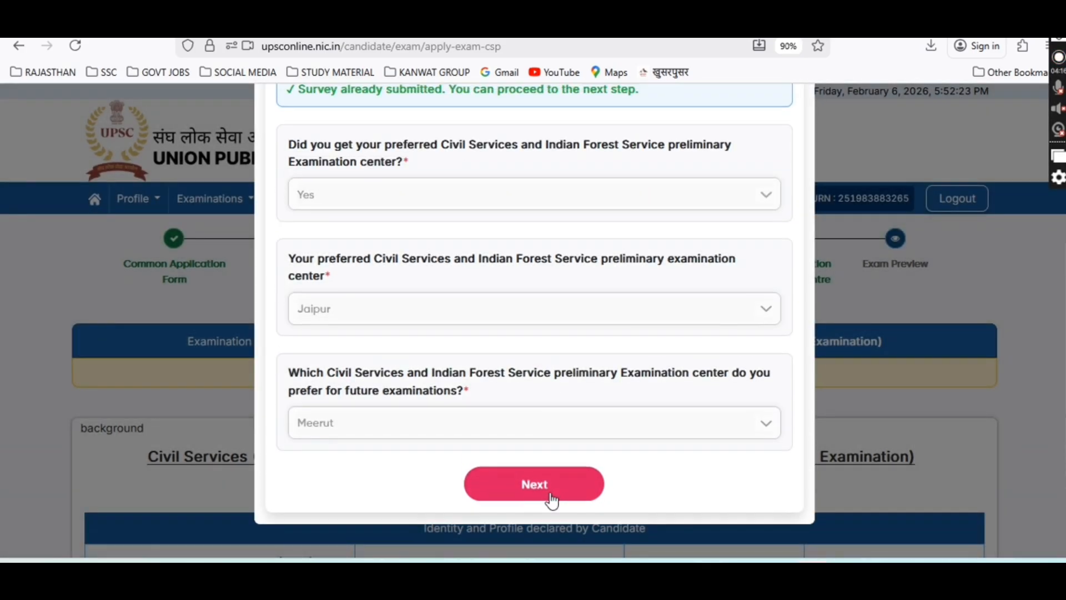
click(548, 489)
Scroll through the full application preview down to its declaration section.
scroll(533, 323, down, 2)
scroll(533, 323, down, 3)
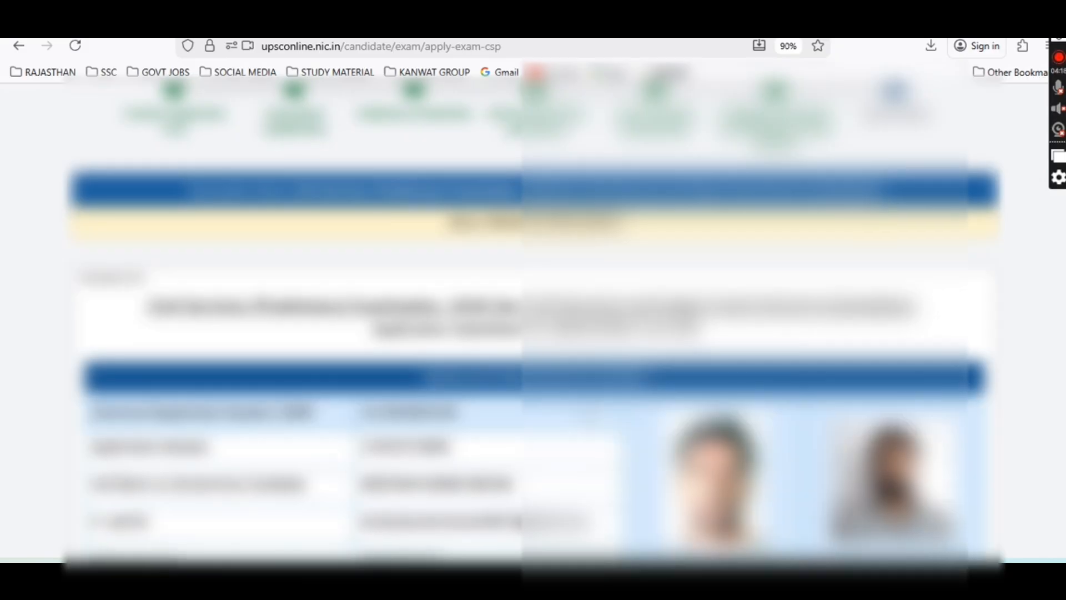
scroll(533, 322, down, 8)
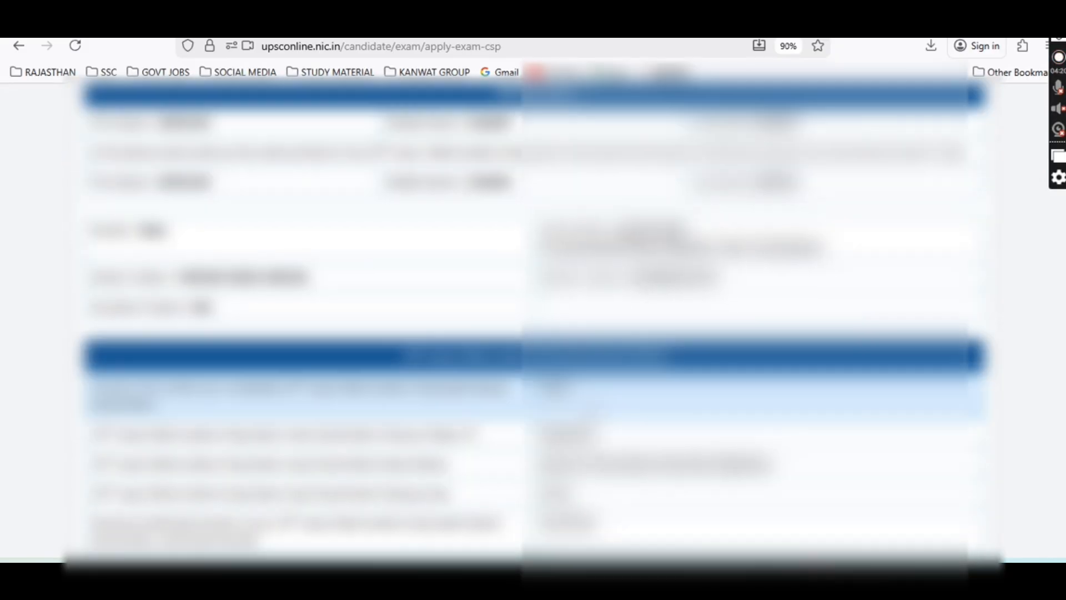
scroll(533, 322, down, 10)
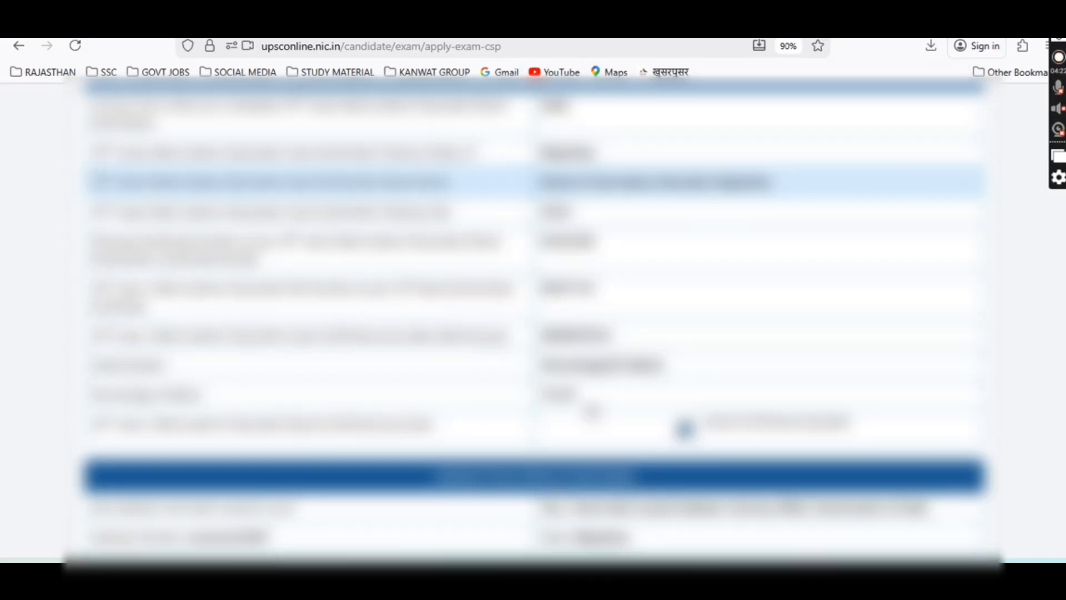
scroll(533, 323, down, 8)
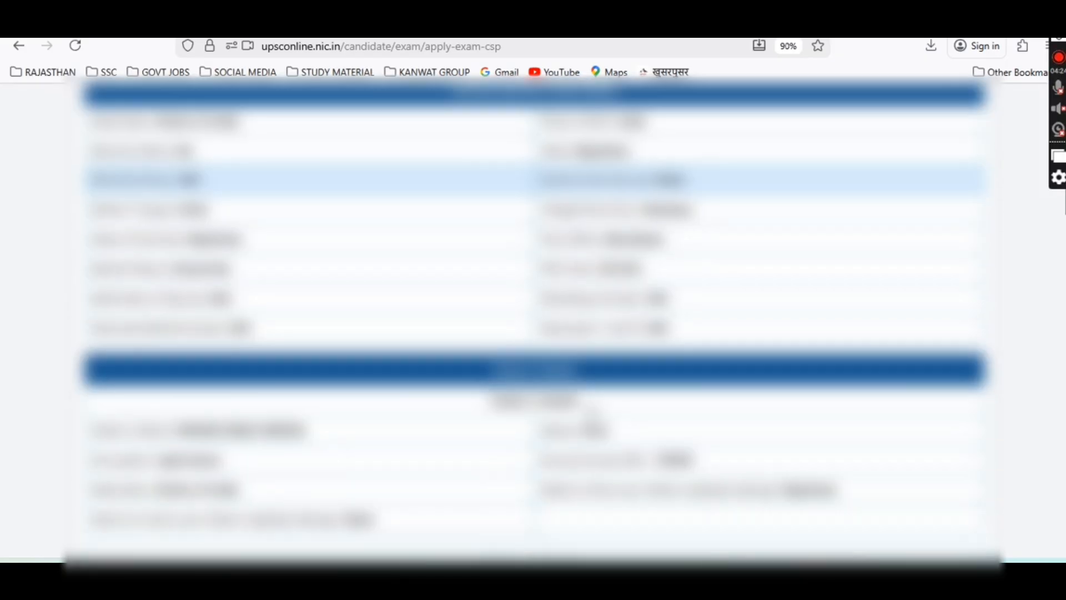
scroll(591, 408, down, 10)
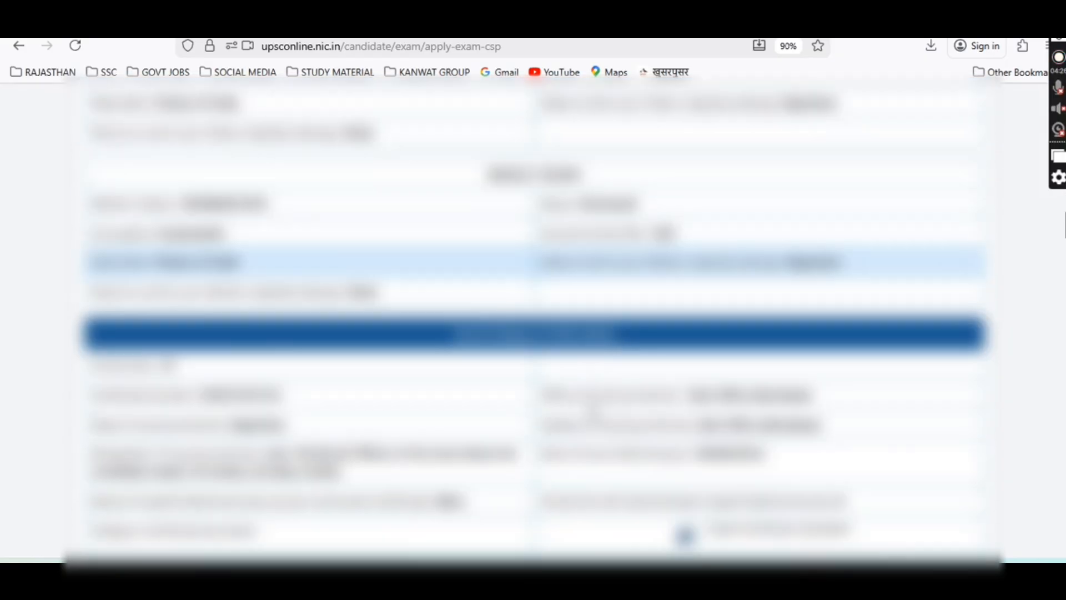
scroll(590, 411, down, 10)
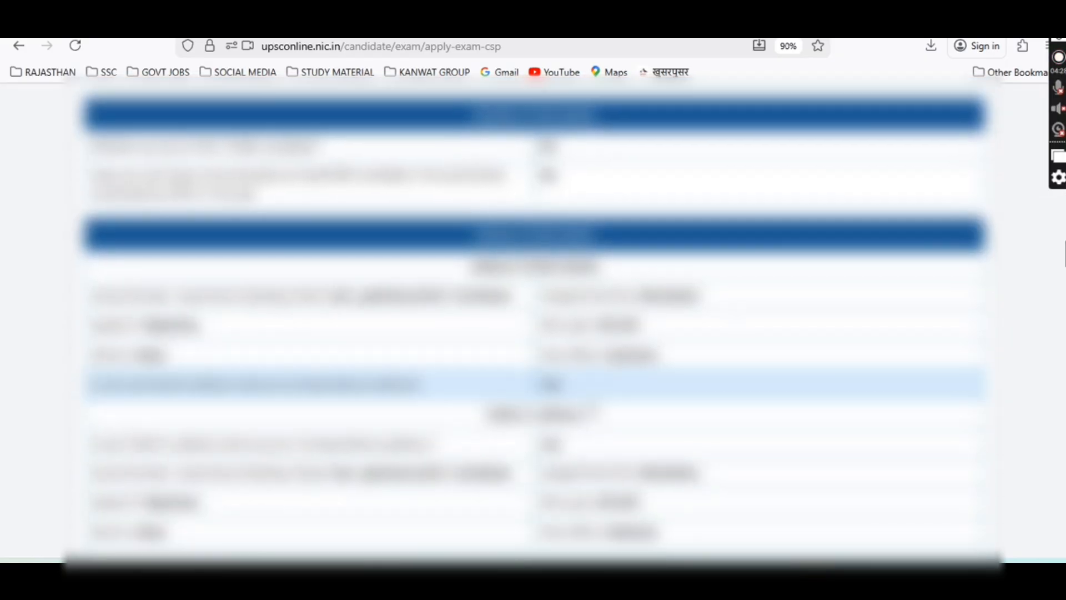
scroll(533, 322, down, 10)
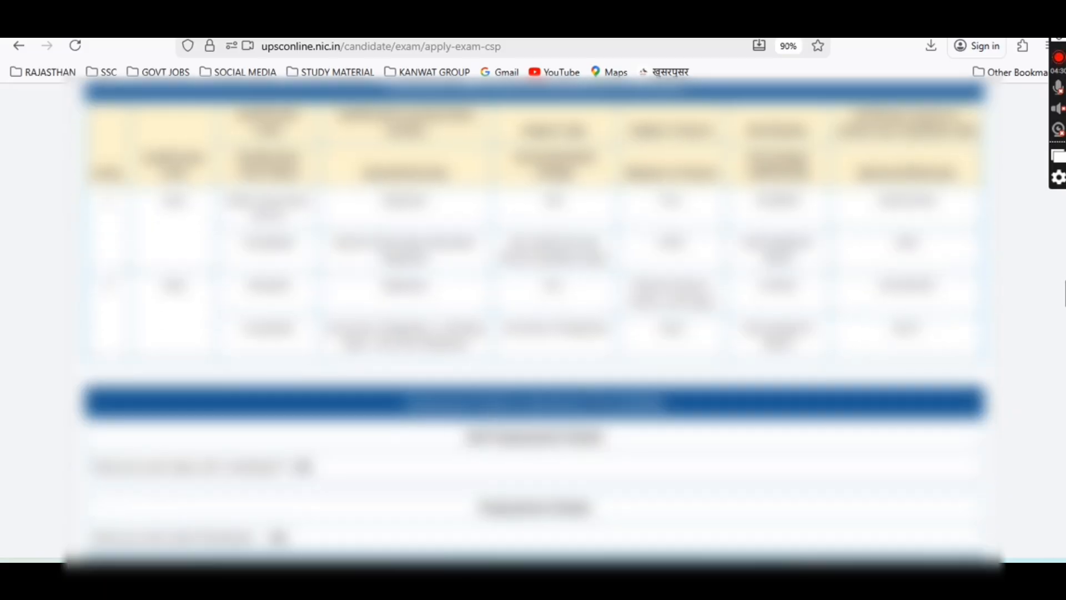
scroll(596, 408, down, 1)
scroll(595, 408, up, 2)
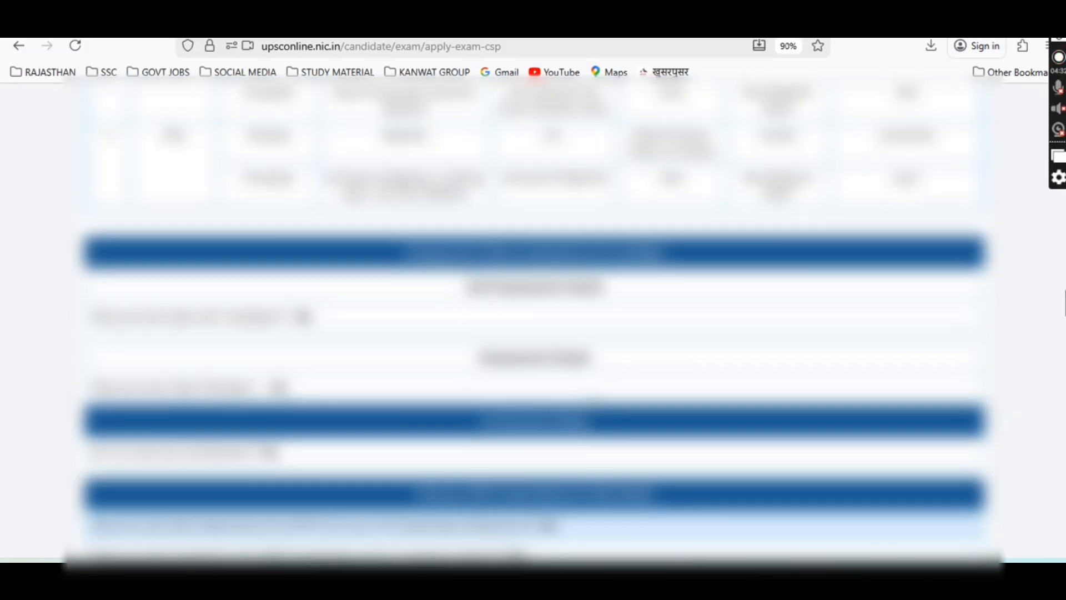
scroll(594, 409, down, 1)
scroll(533, 322, down, 15)
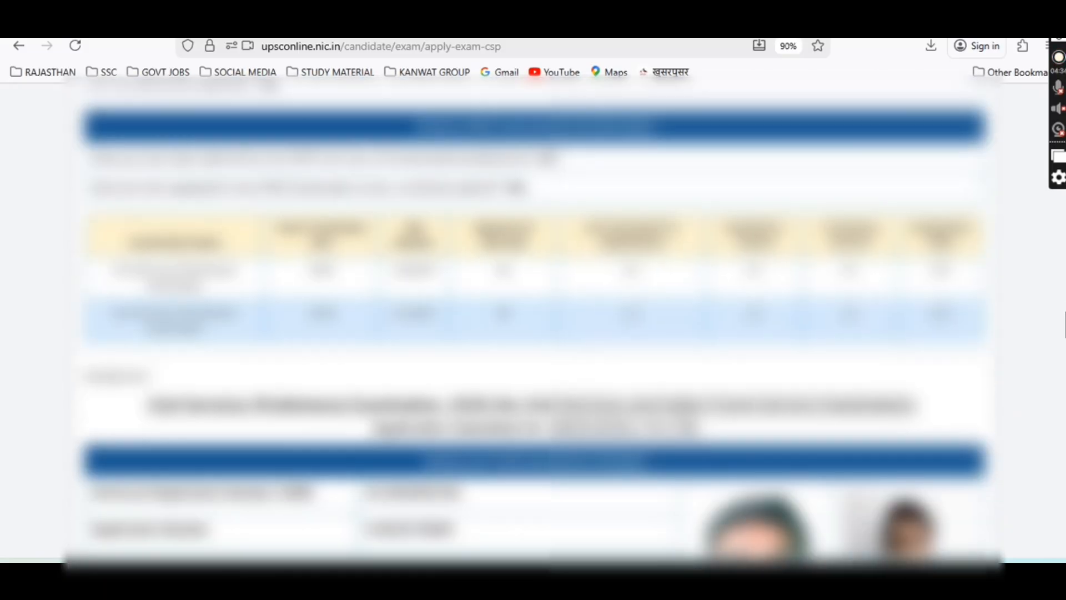
scroll(534, 322, down, 15)
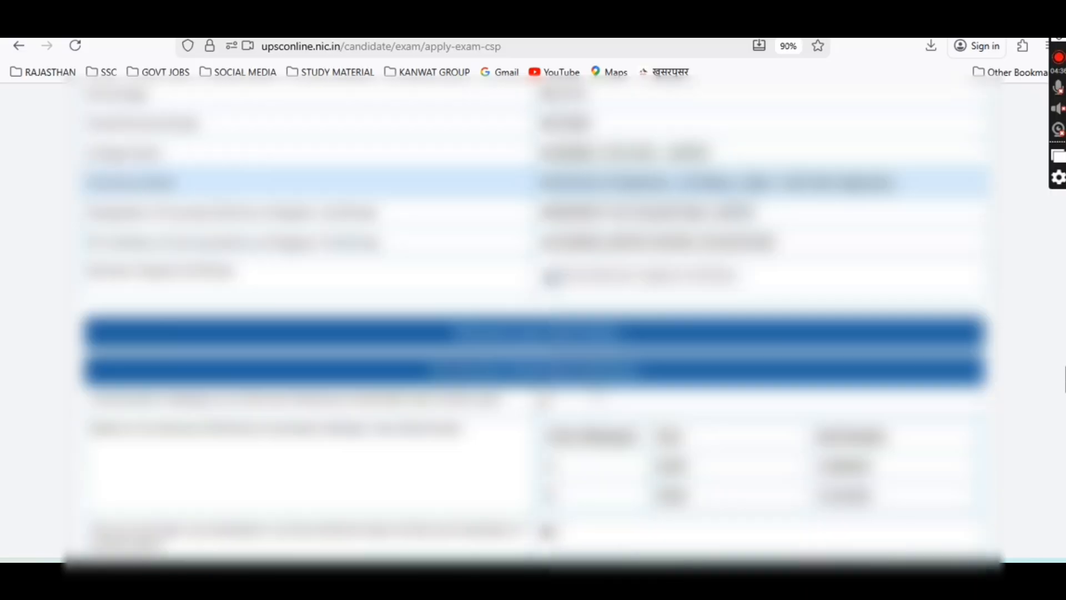
scroll(598, 407, down, 15)
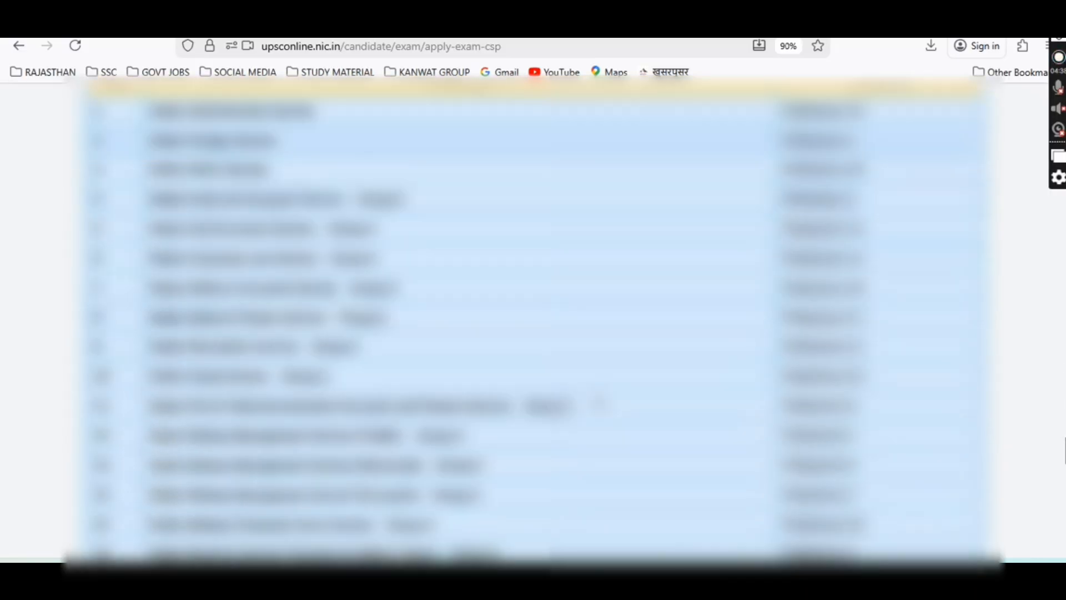
scroll(598, 401, down, 15)
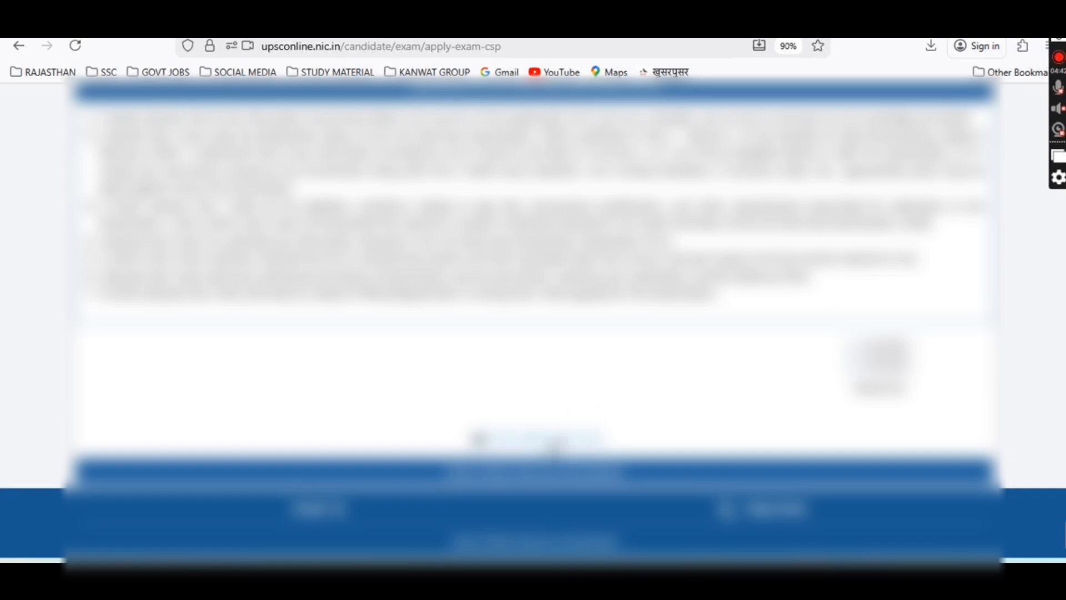
Bring up printing for the 12-page preview, close it, and stop the login page loading.
click(557, 445)
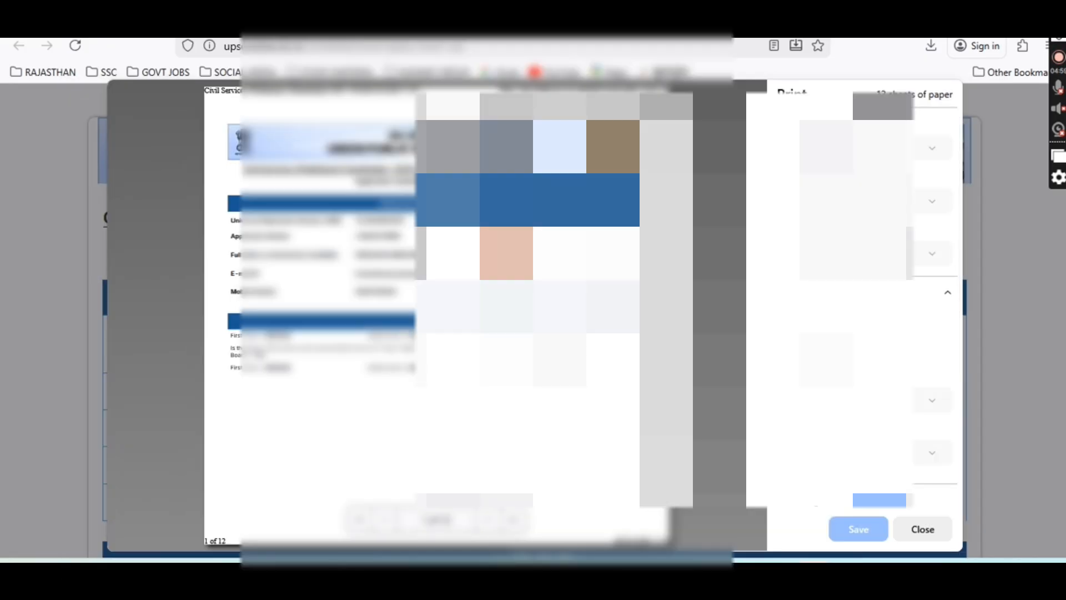
key(Escape)
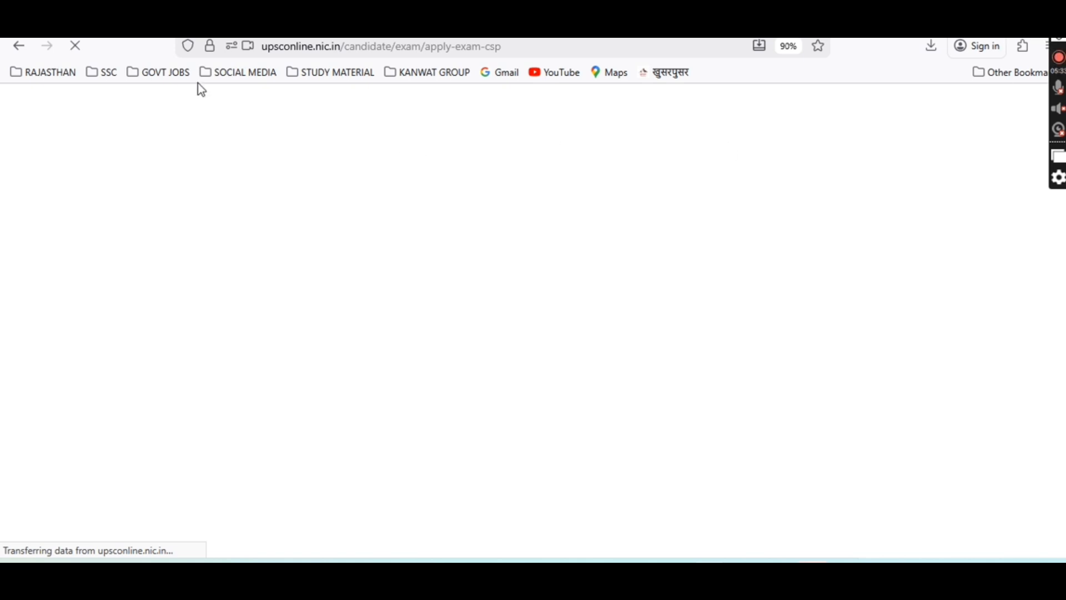
click(76, 49)
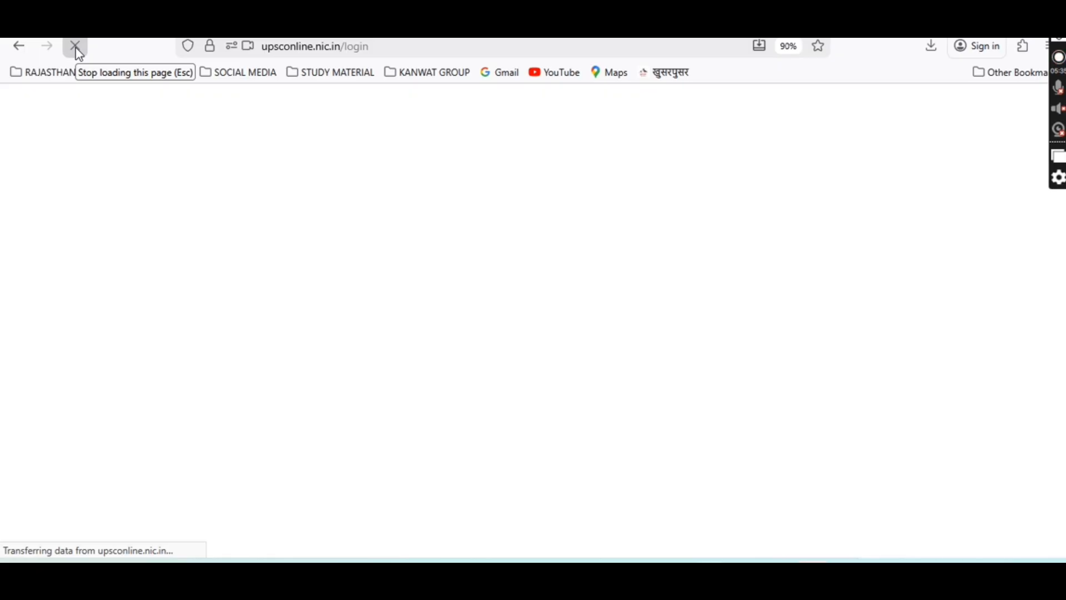